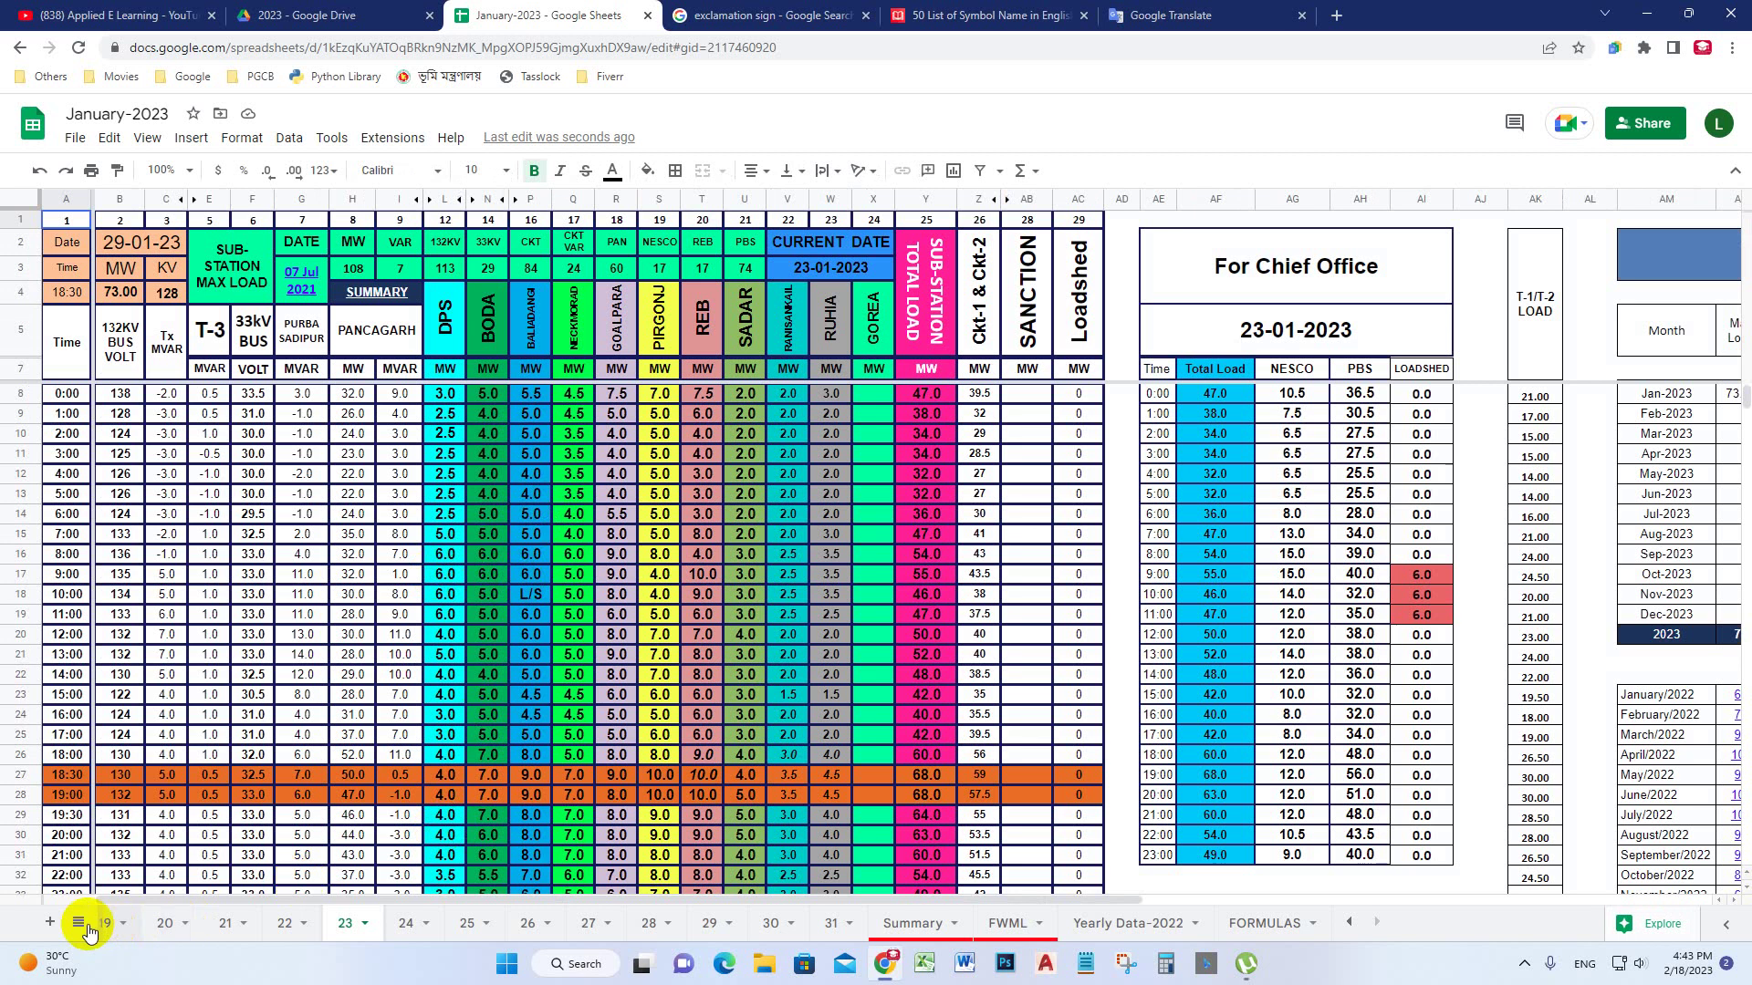
Look through the workbook's list of sheets and the hourly load table on sheet 23
left_click(79, 922)
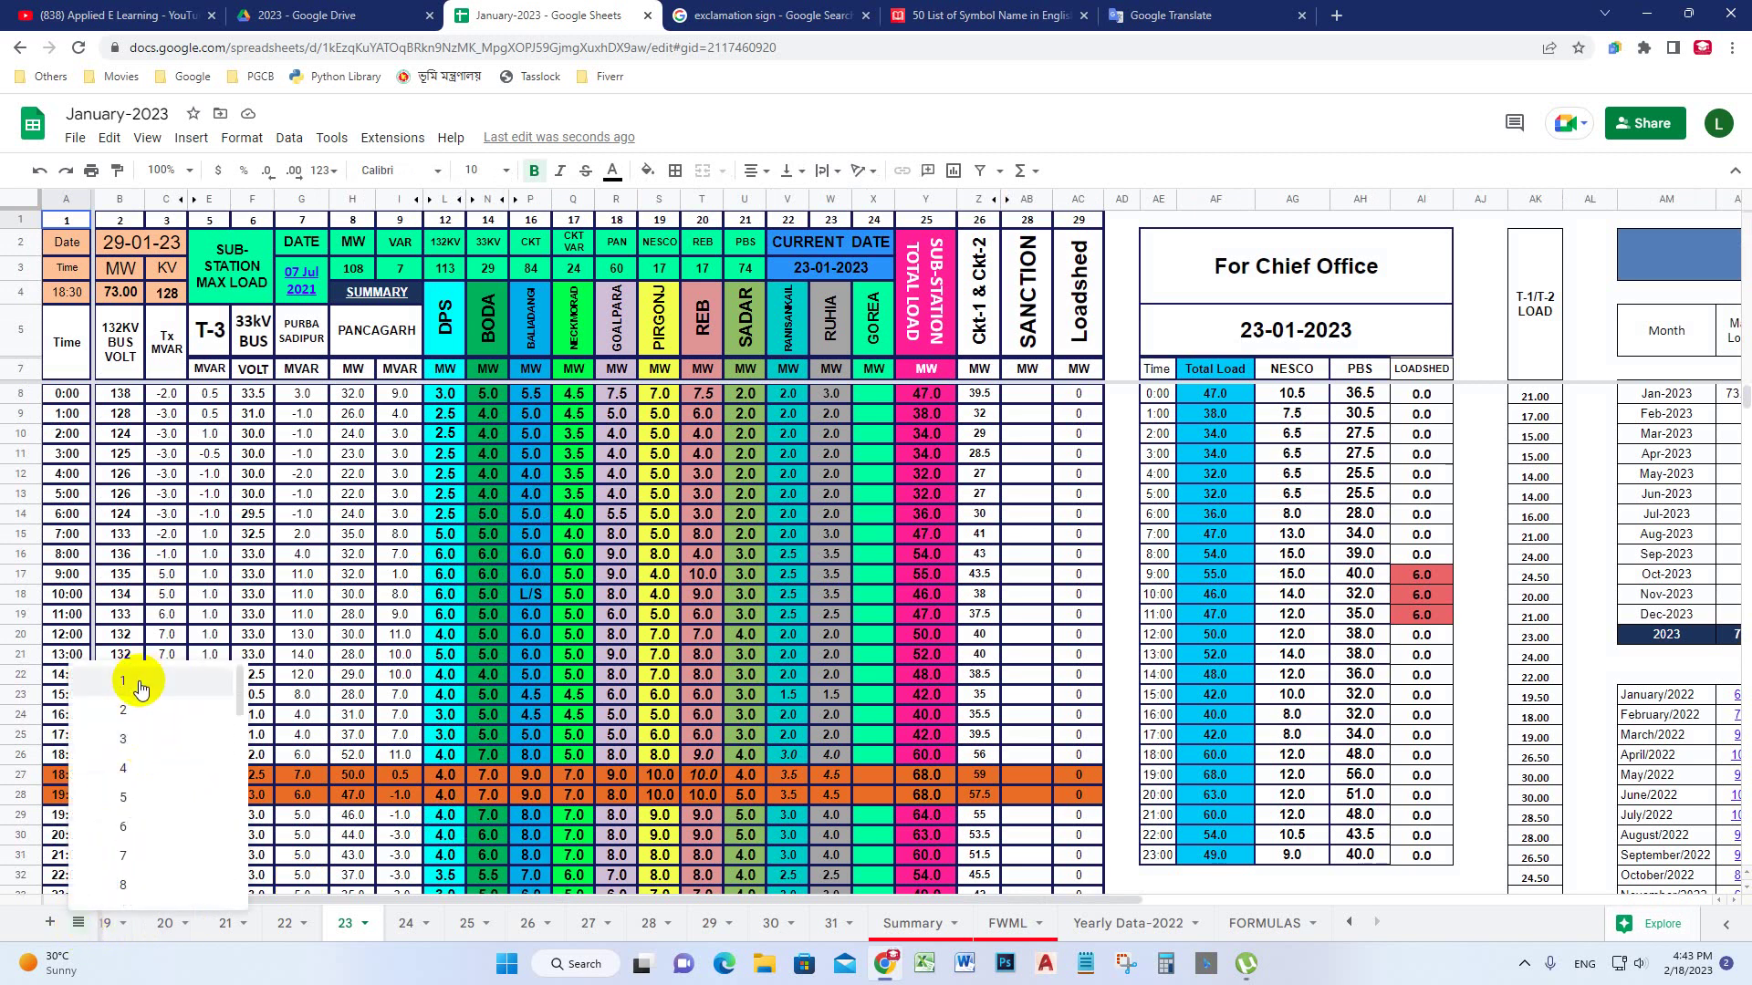
scroll(161, 787, "down", 3)
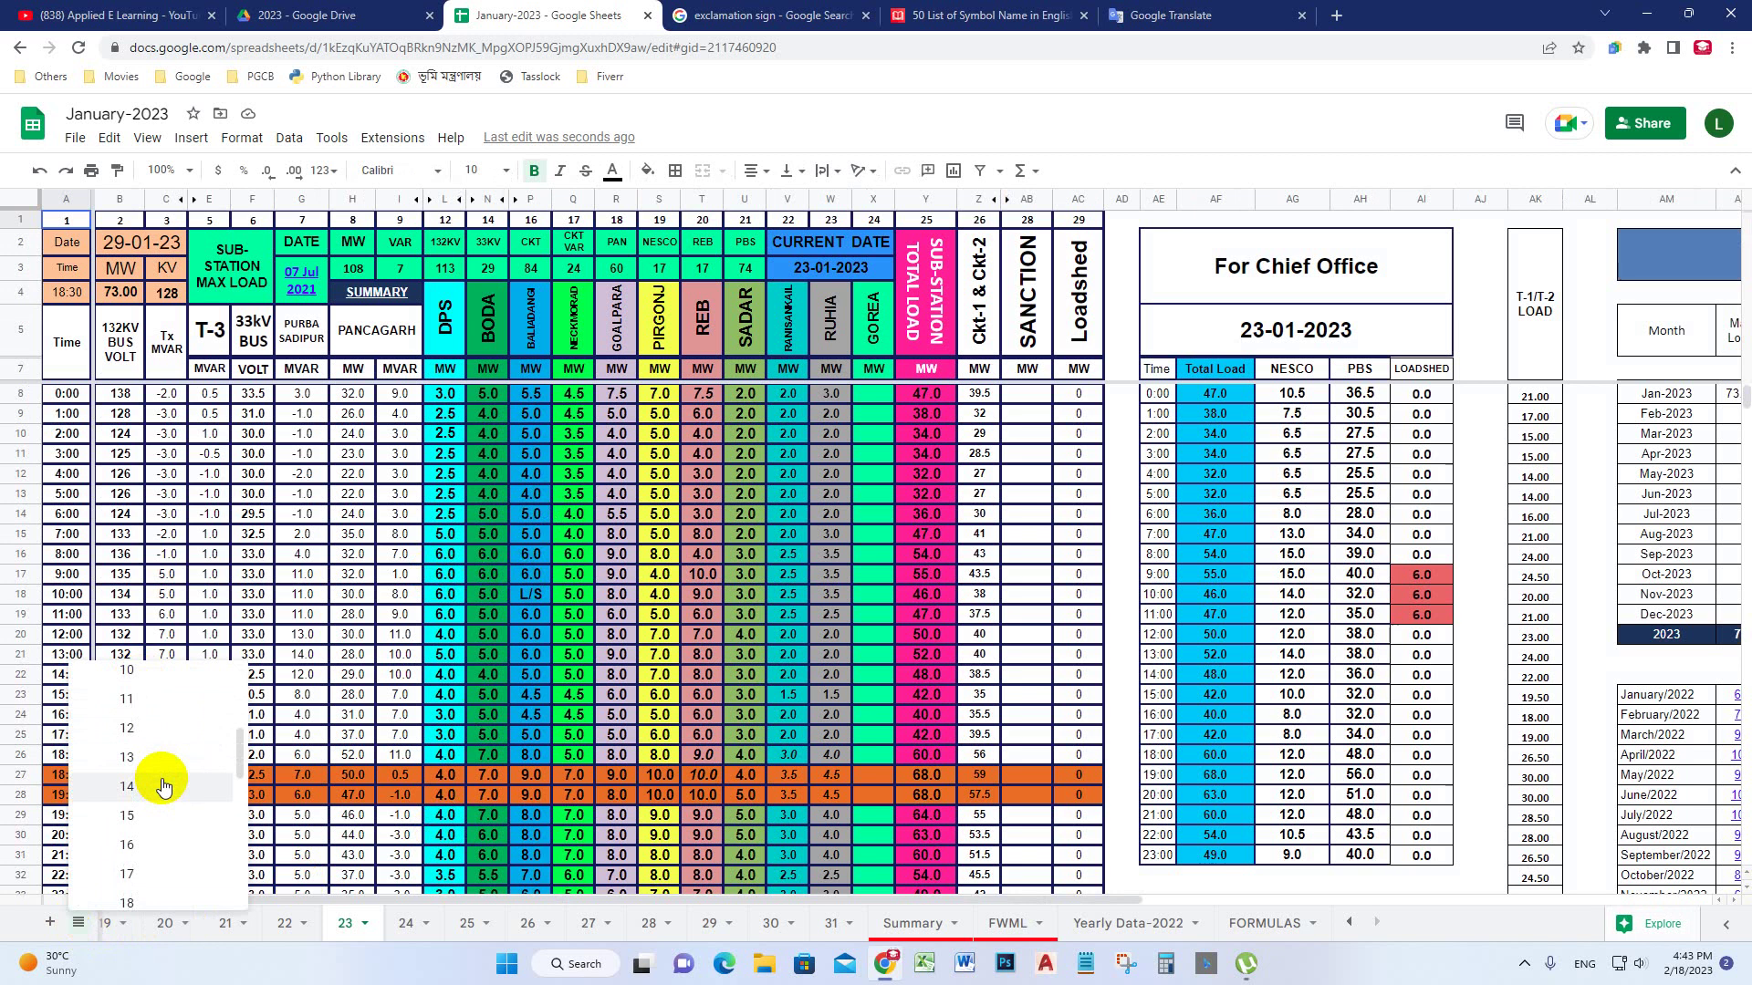
scroll(162, 786, "down", 5)
scroll(155, 787, "down", 2)
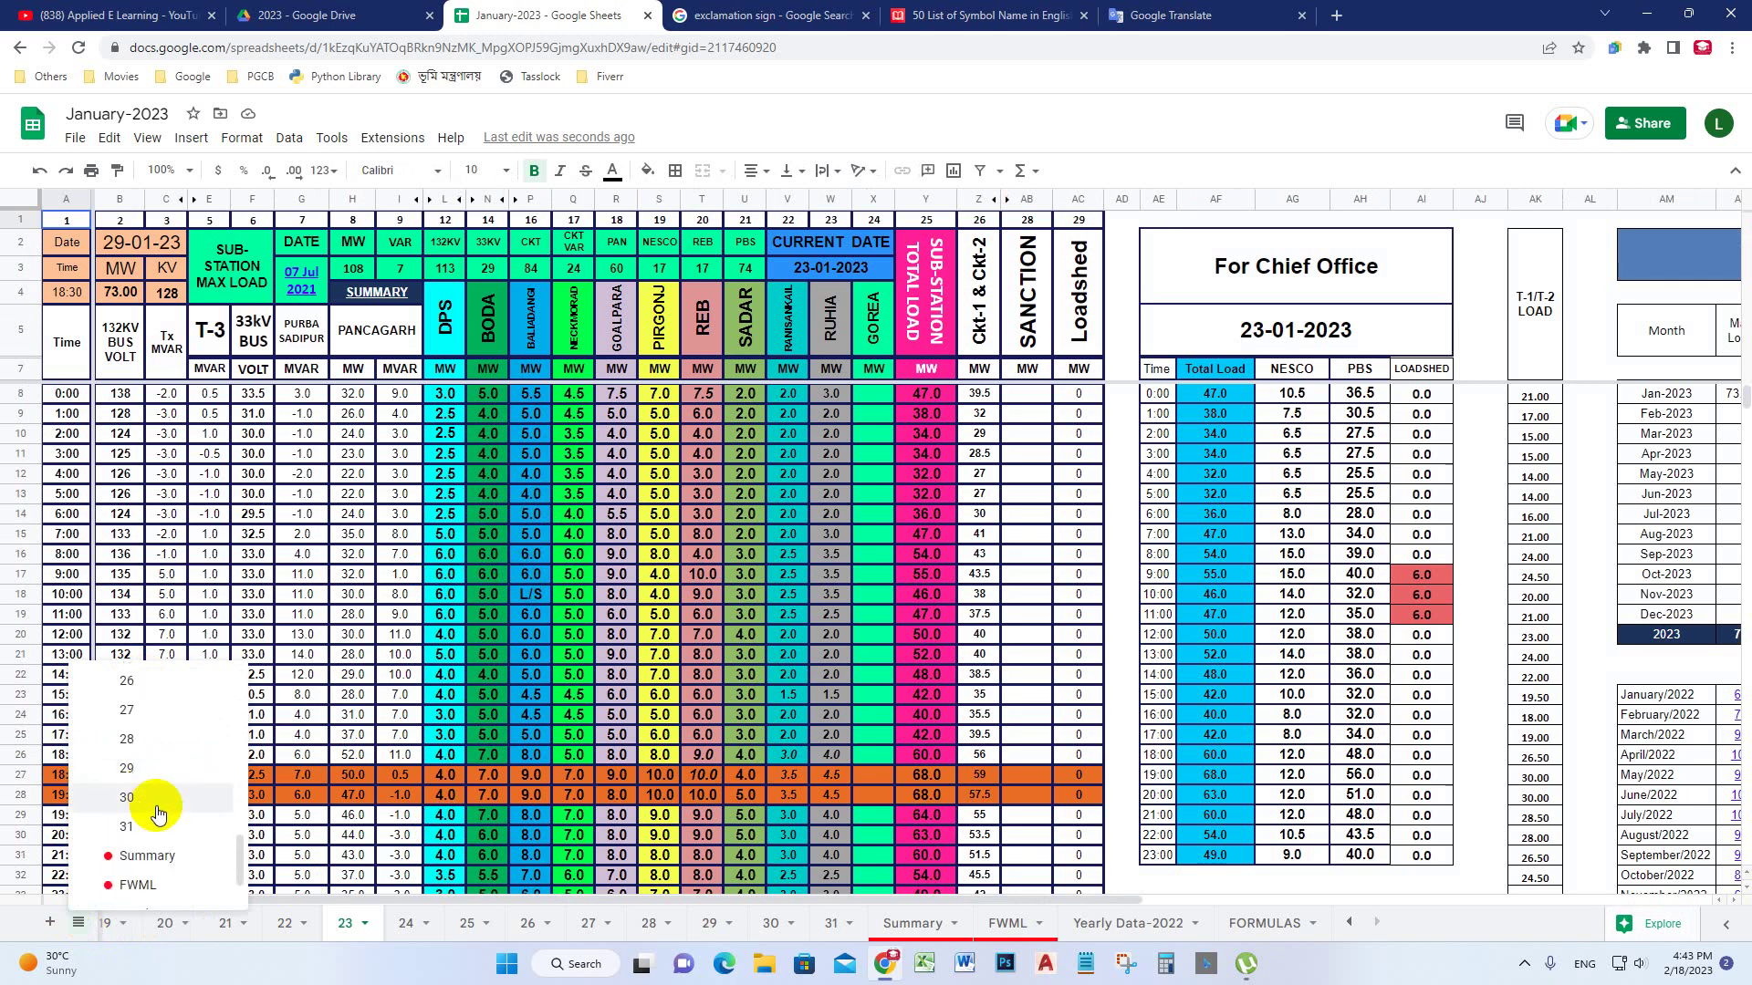
left_click(408, 553)
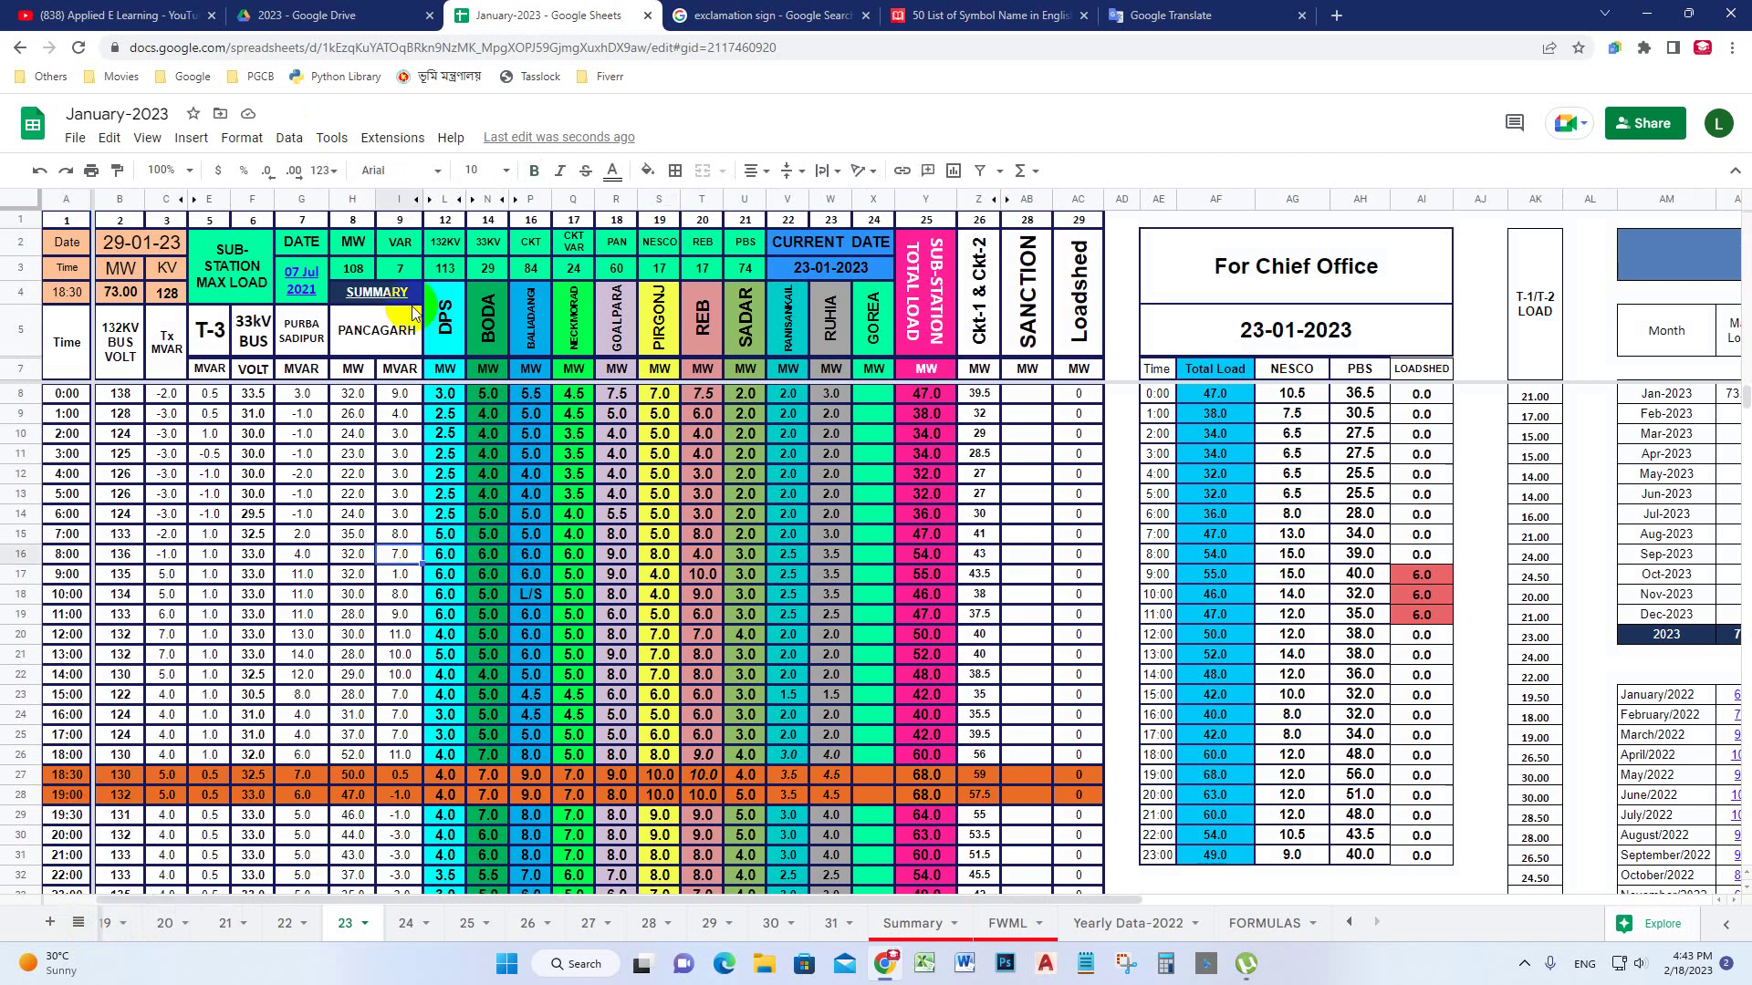
left_click(536, 598)
scroll(540, 623, "down", 3)
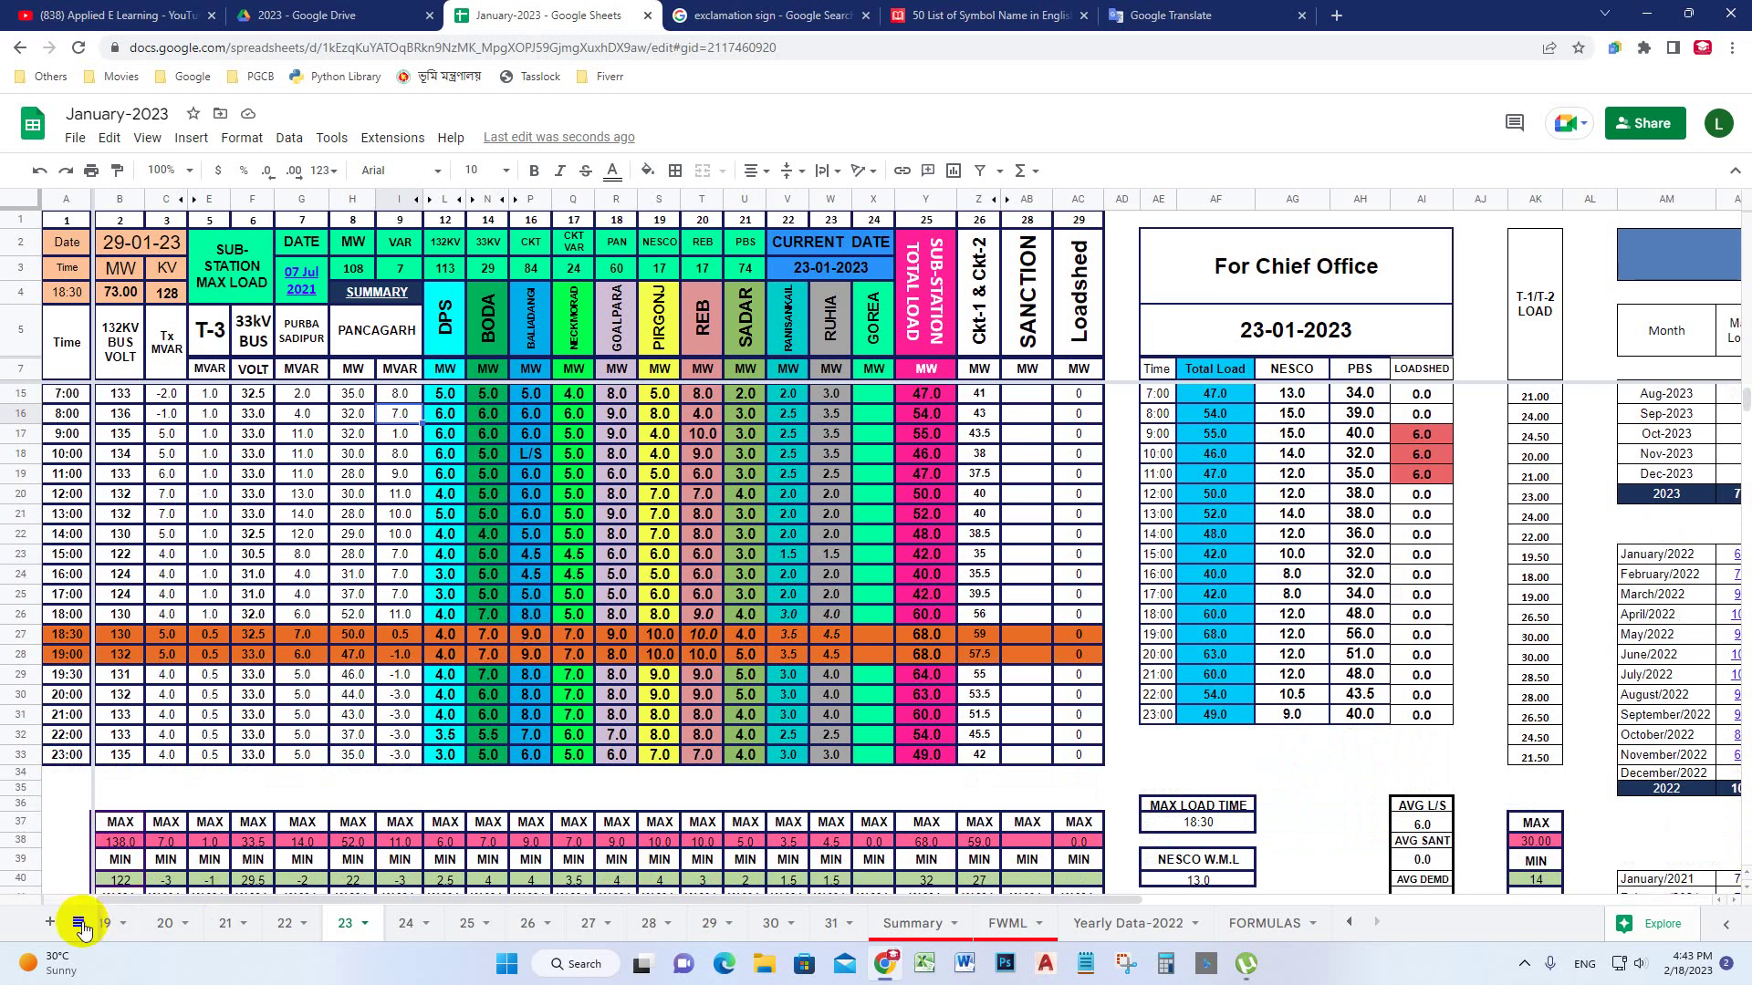
In cell R4 of the FORMULAS sheet, enter a formula referencing the 19:00 sub-station total load, cell Y28, on sheet 1
left_click(1266, 923)
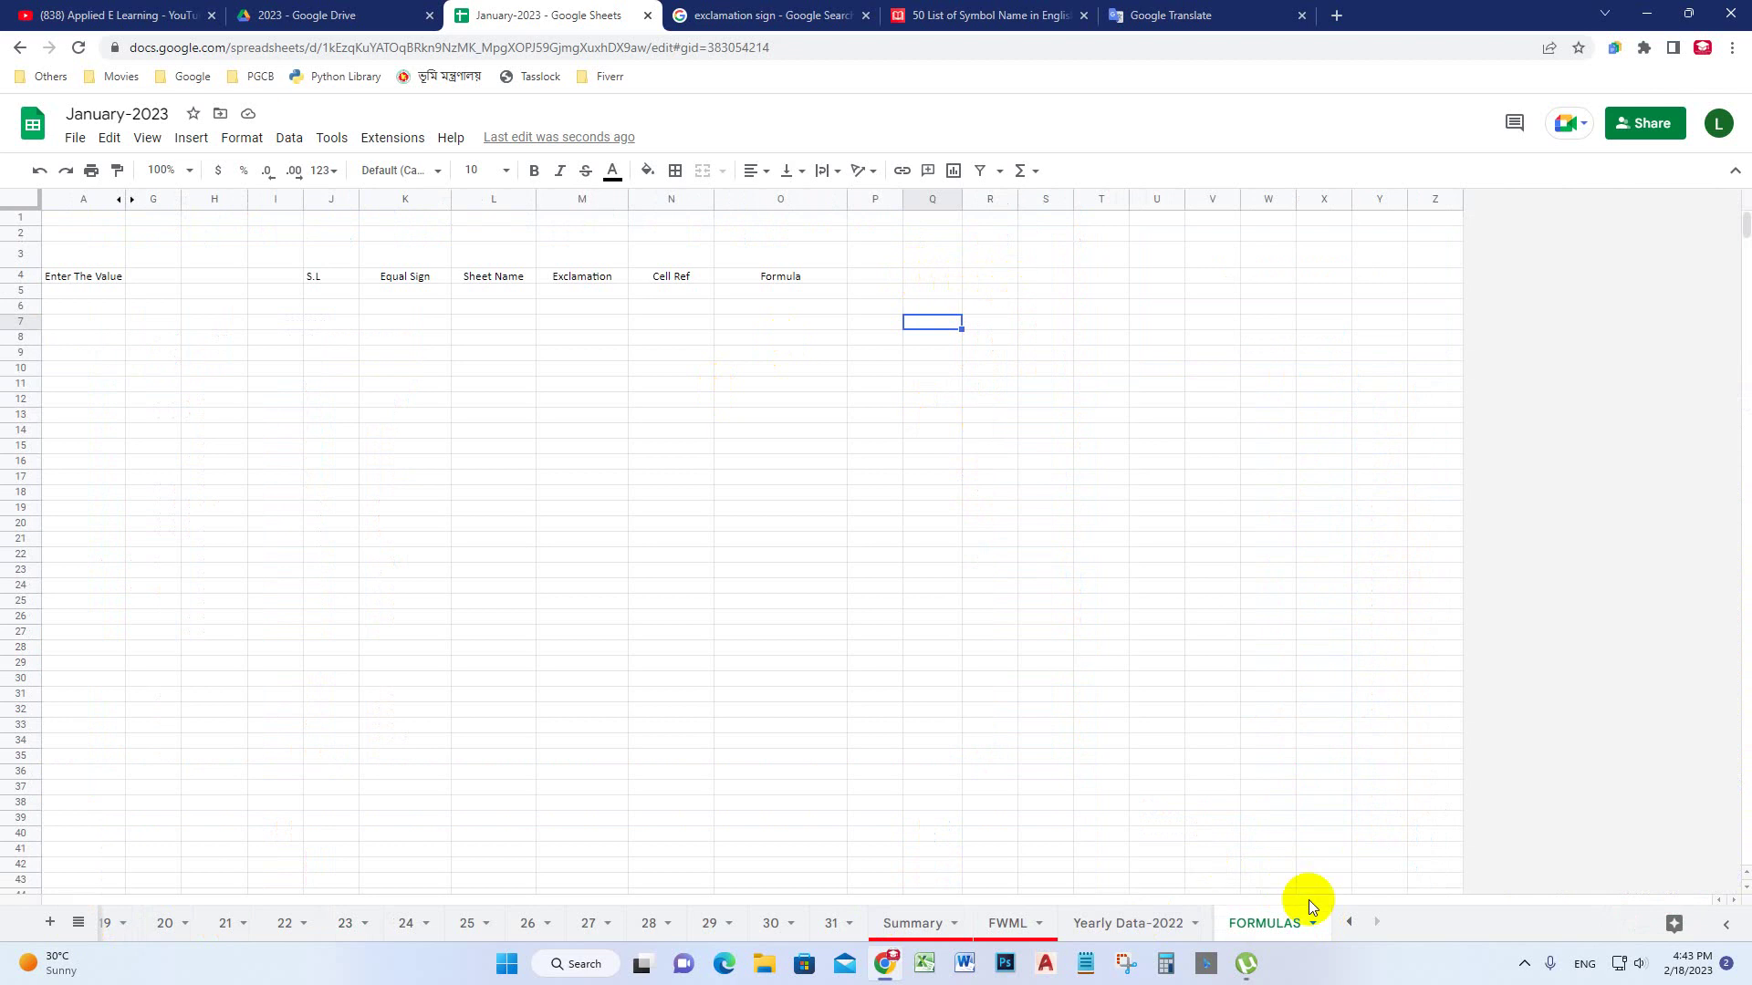
left_click(1001, 278)
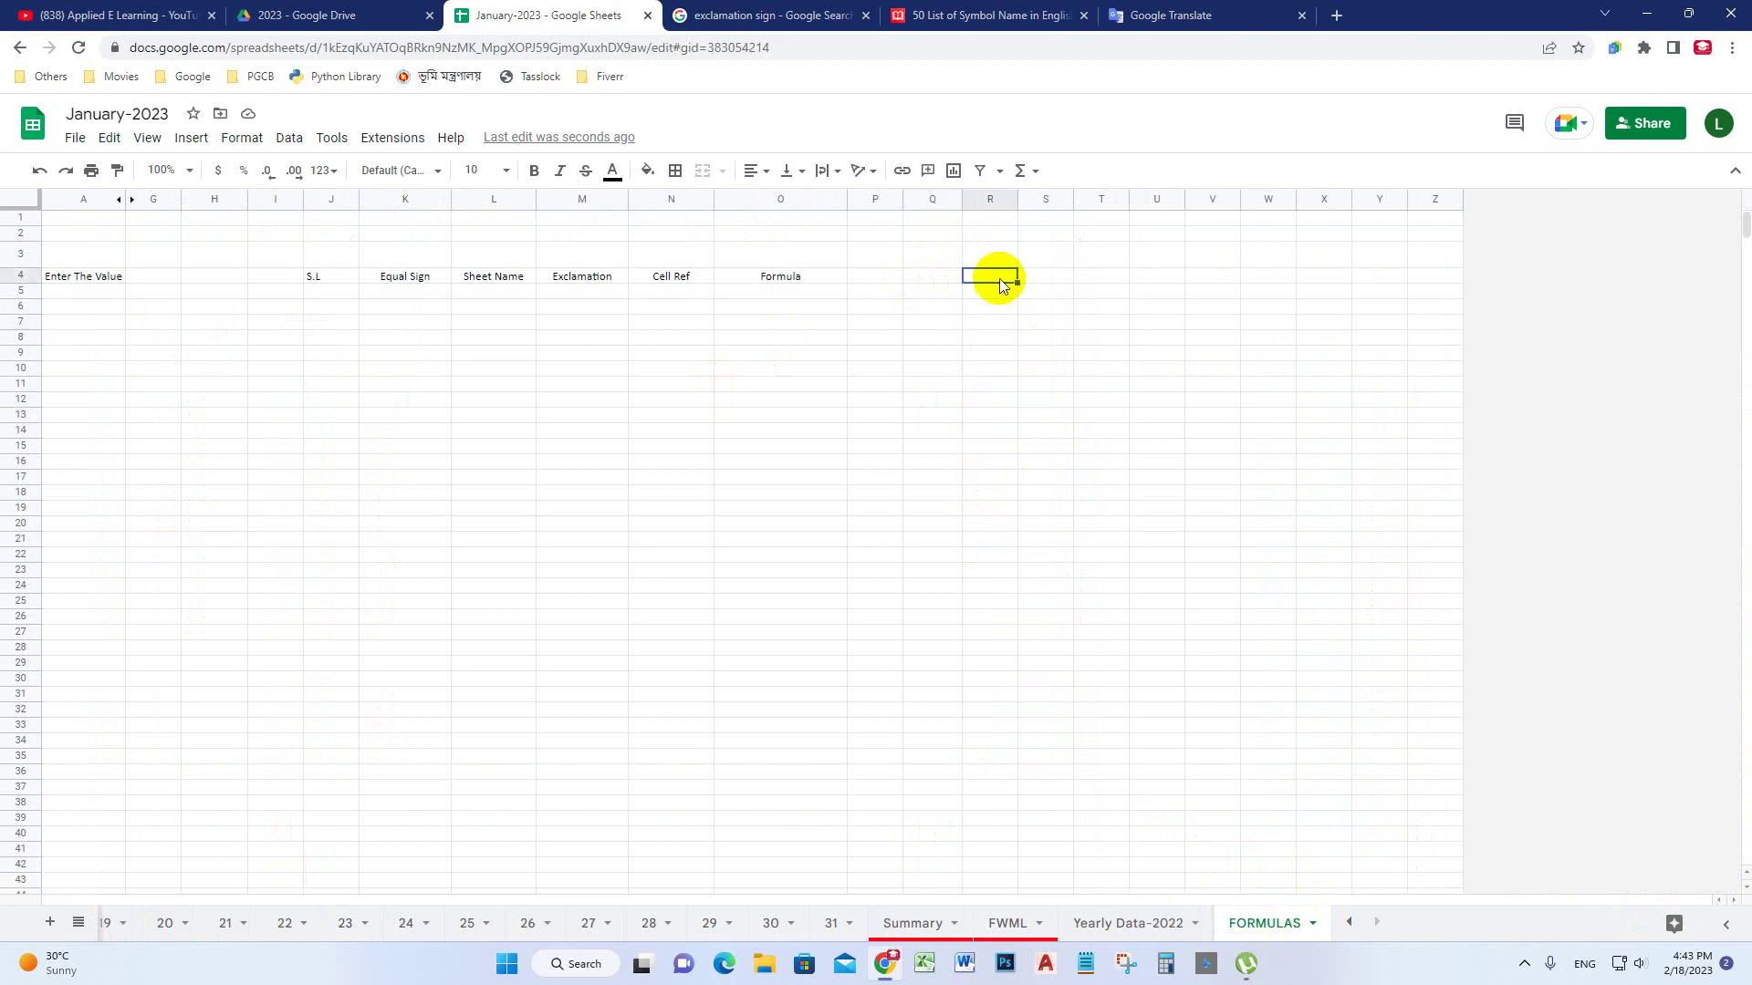
type("=")
left_click(78, 924)
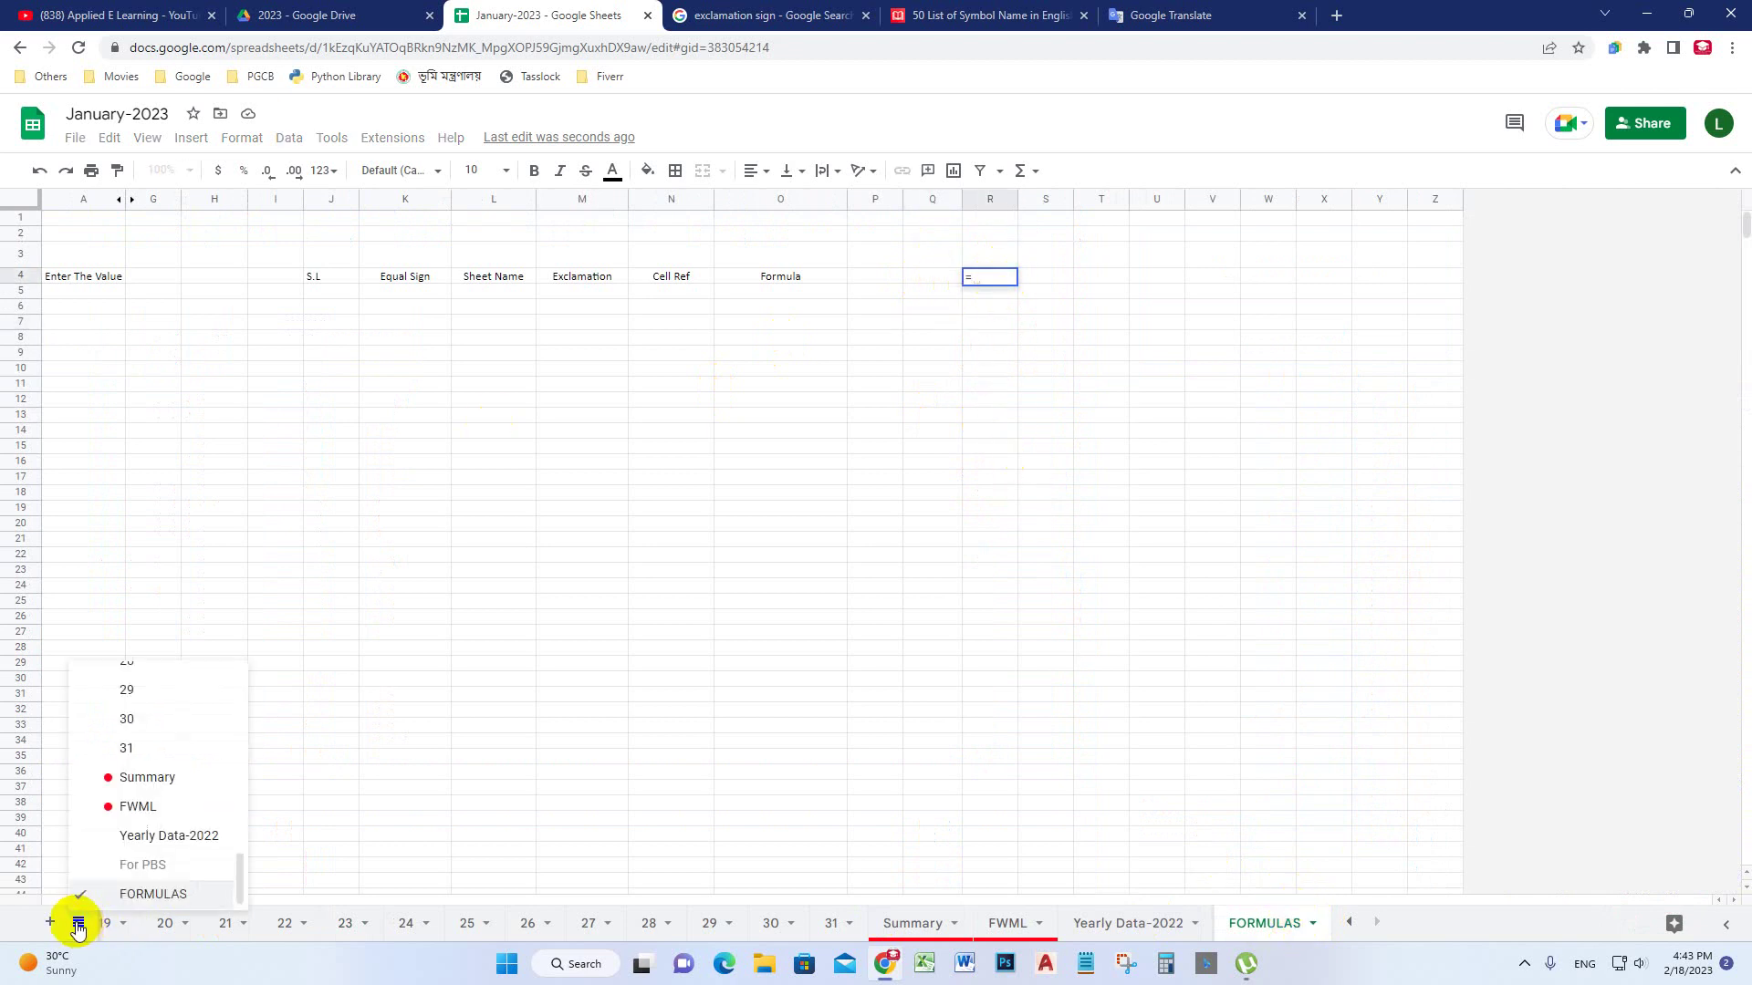
scroll(155, 771, "up", 10)
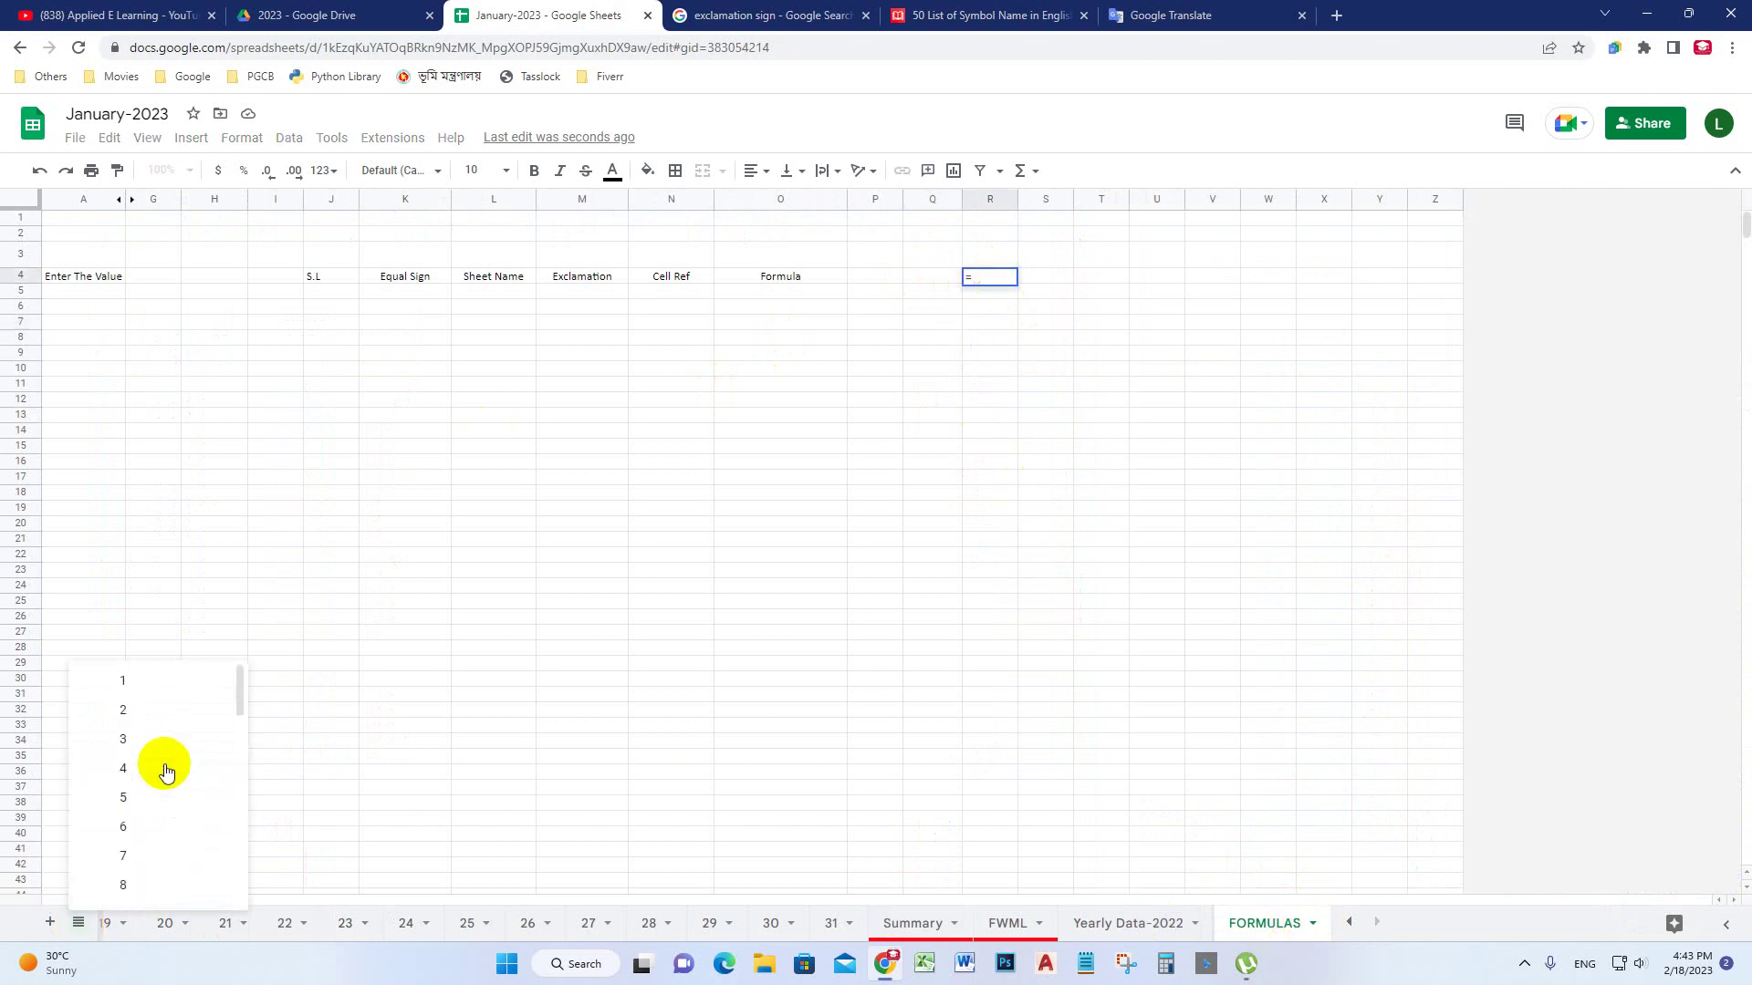
left_click(137, 686)
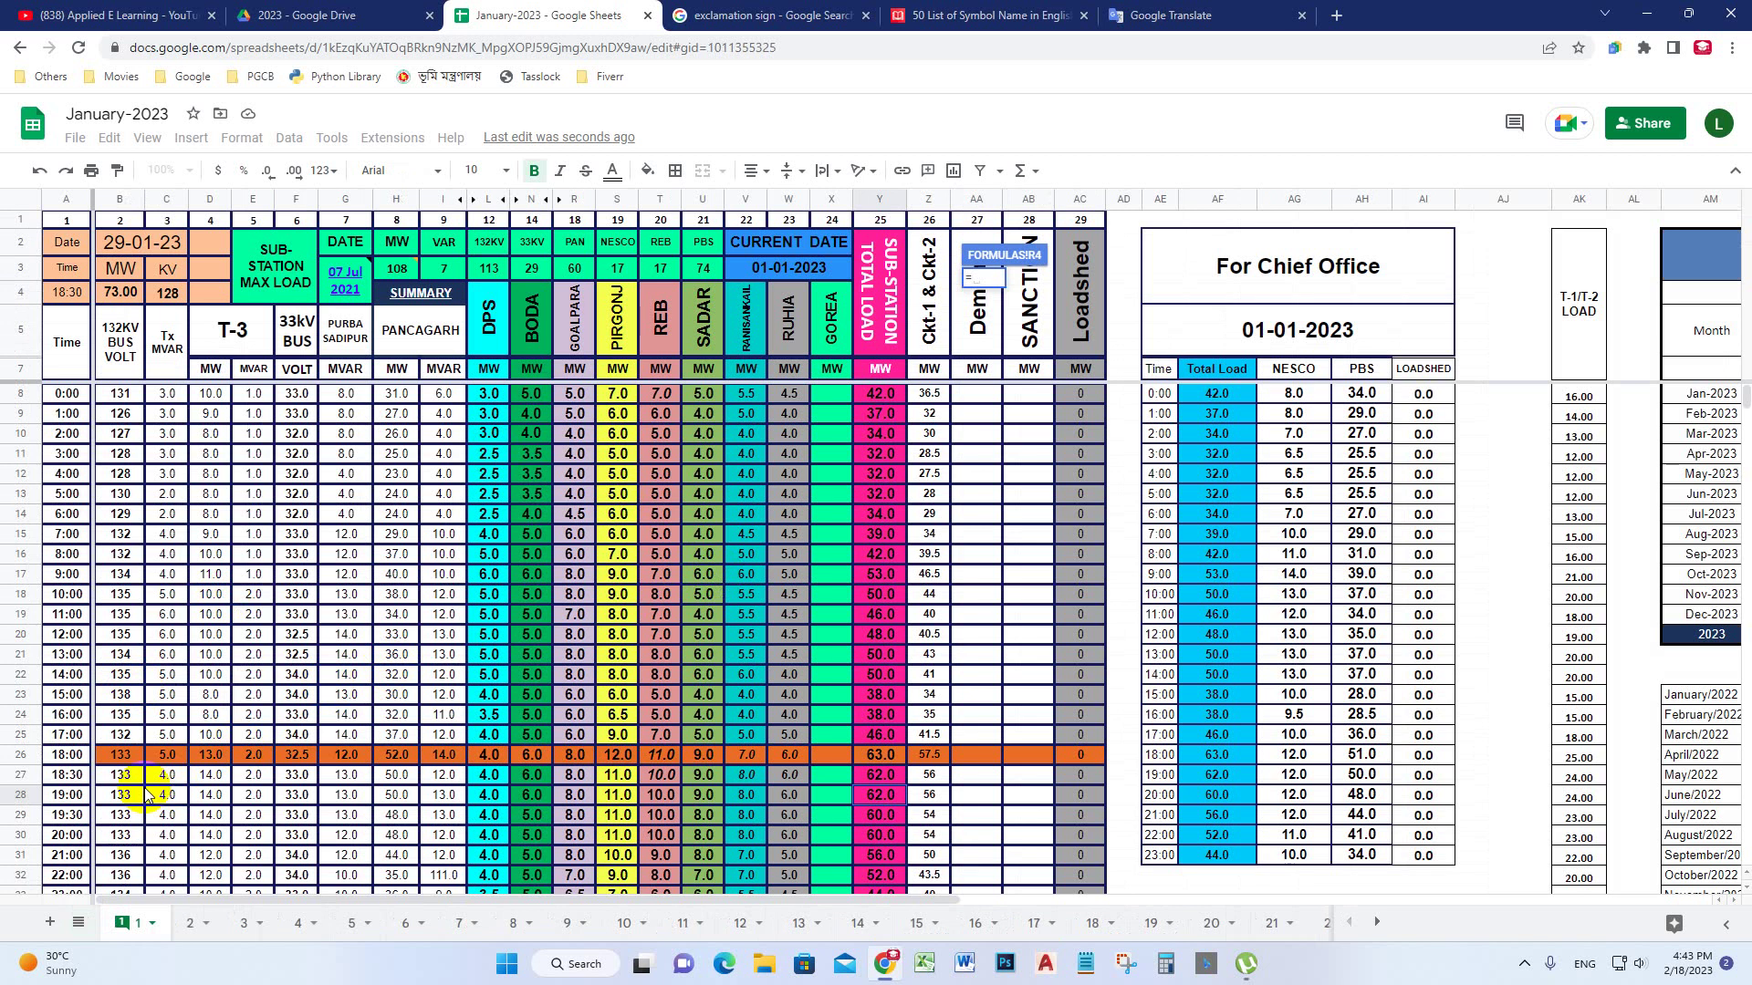
left_click(69, 796)
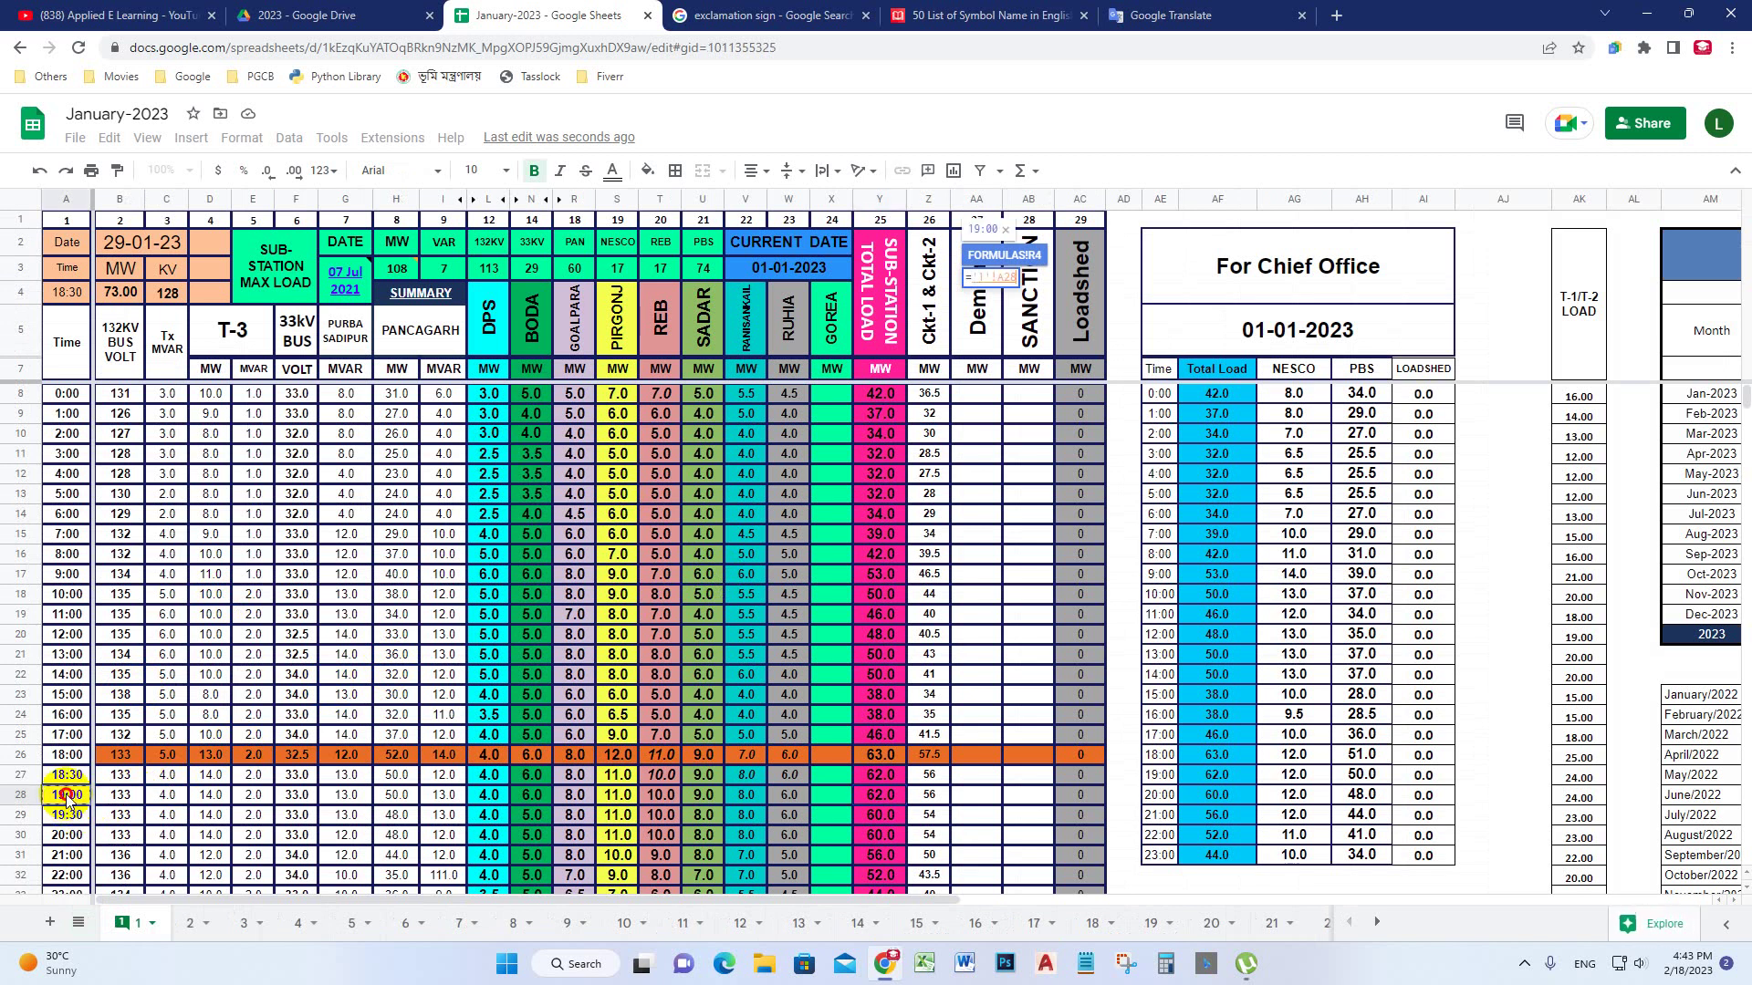
left_click_drag(66, 801, 883, 802)
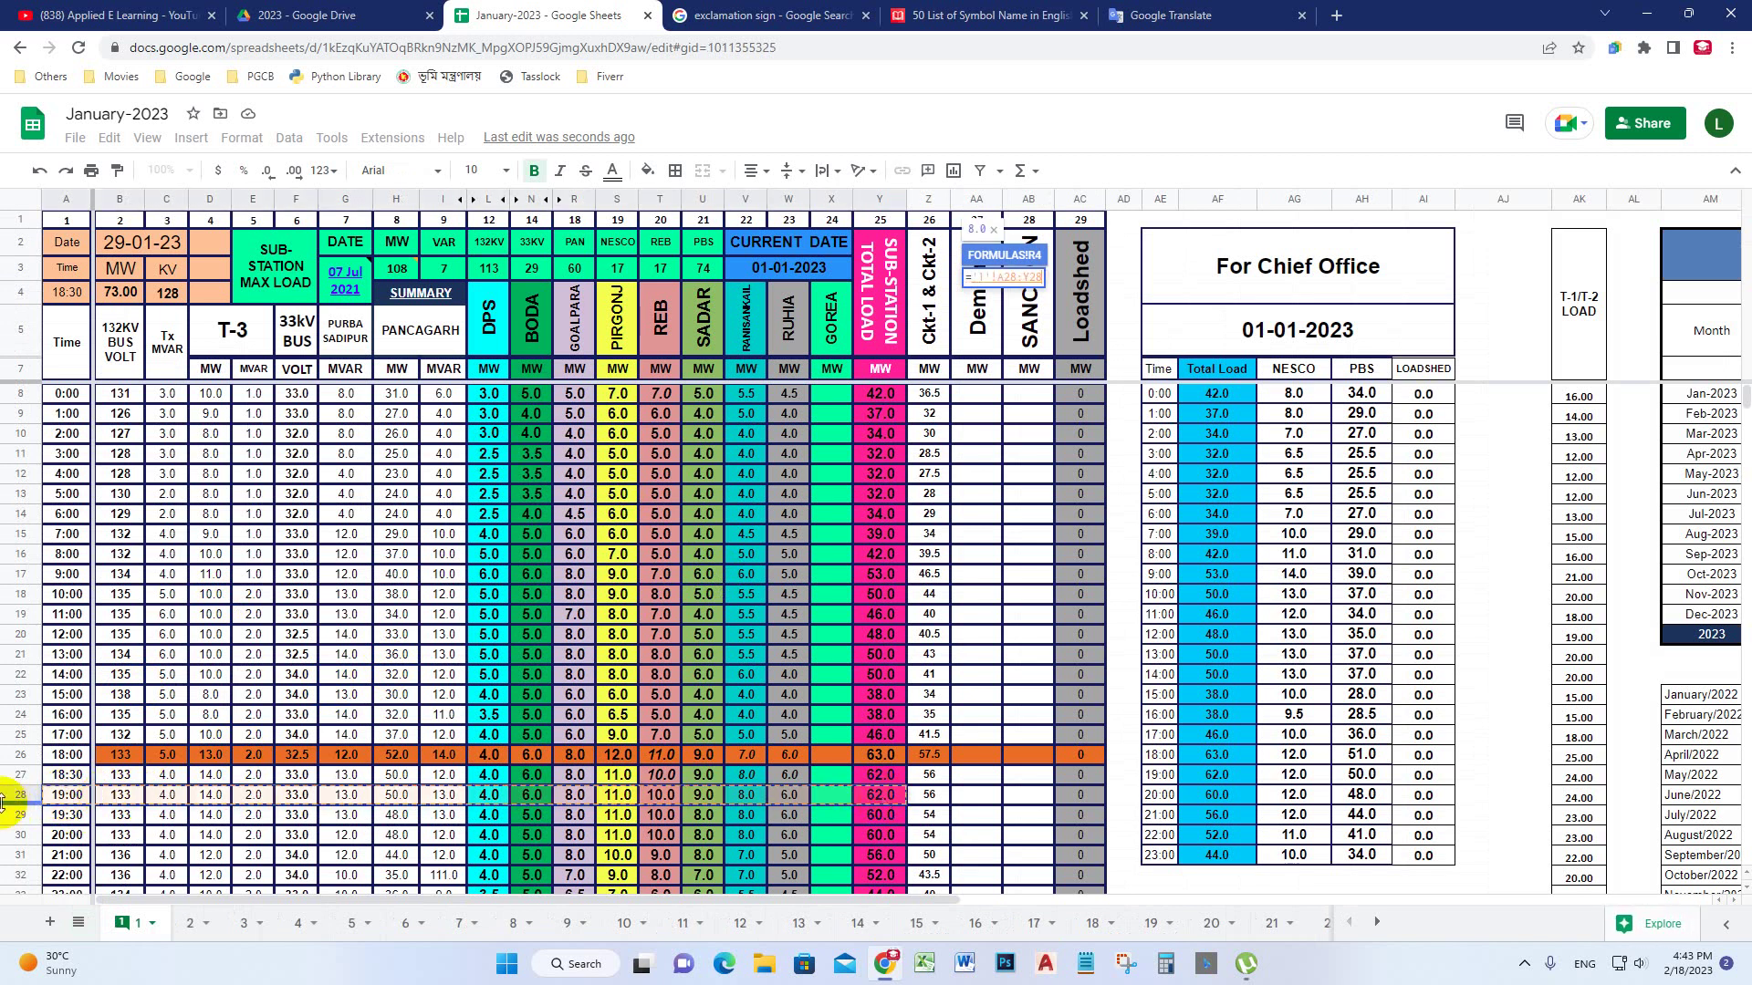
left_click(885, 796)
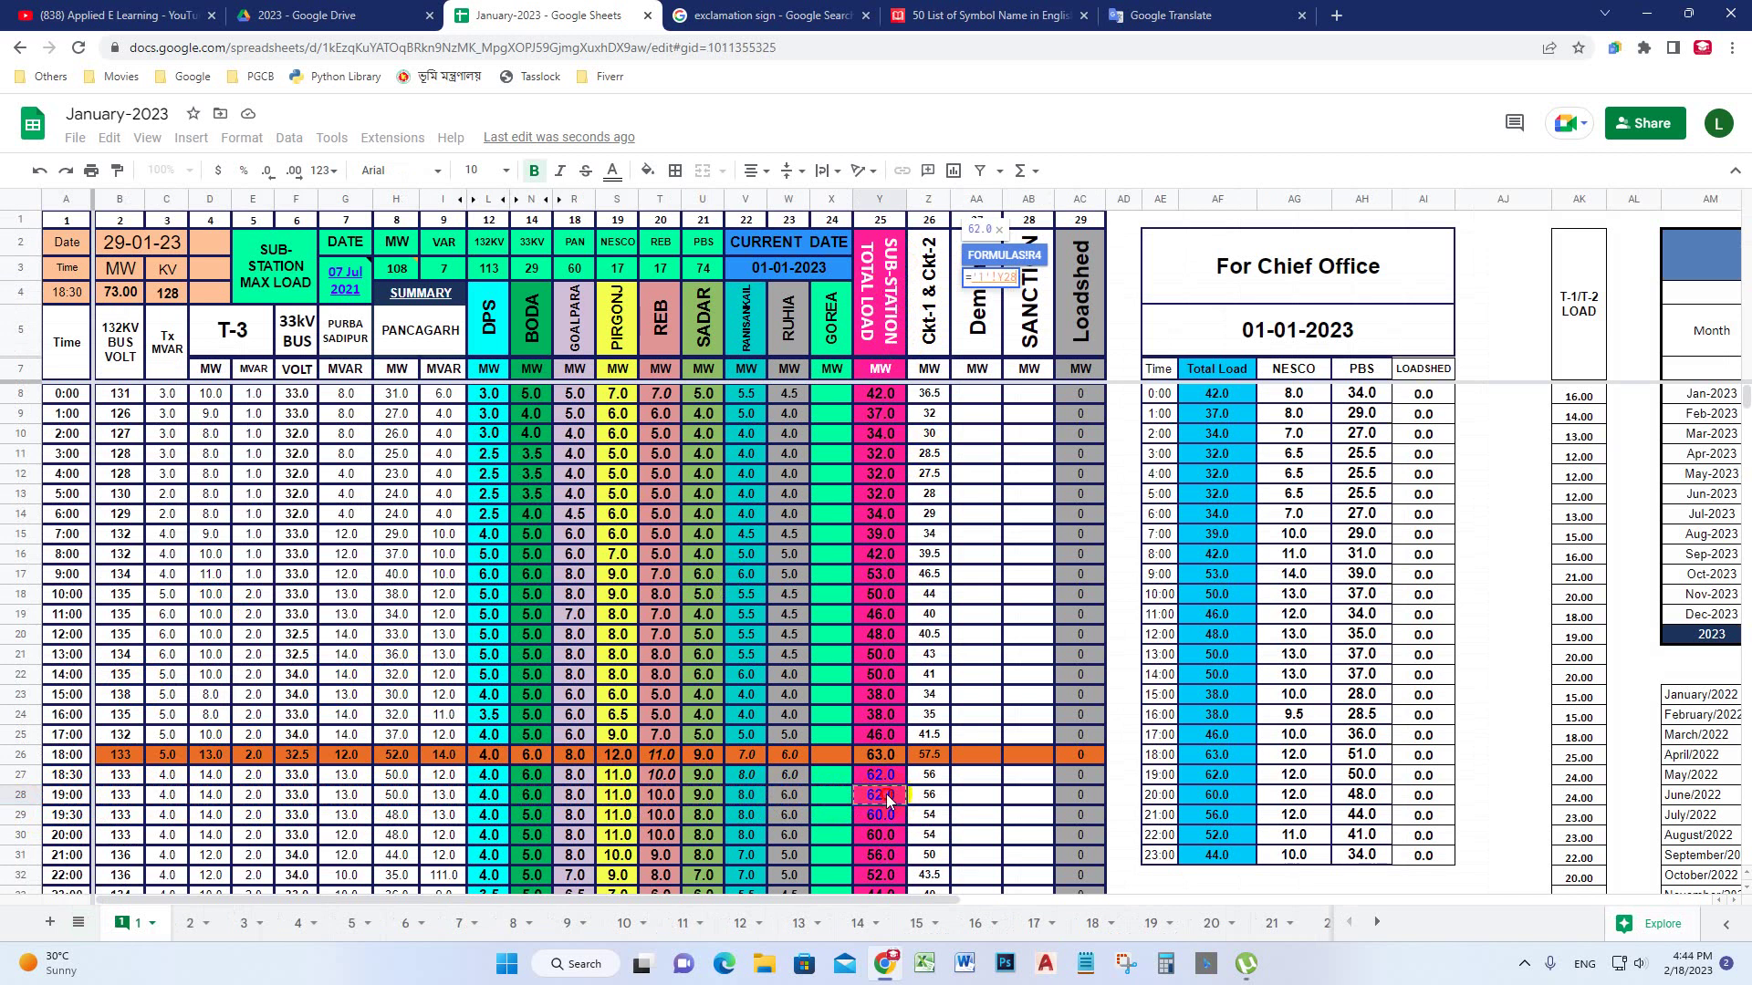
key("Return")
double_click(990, 276)
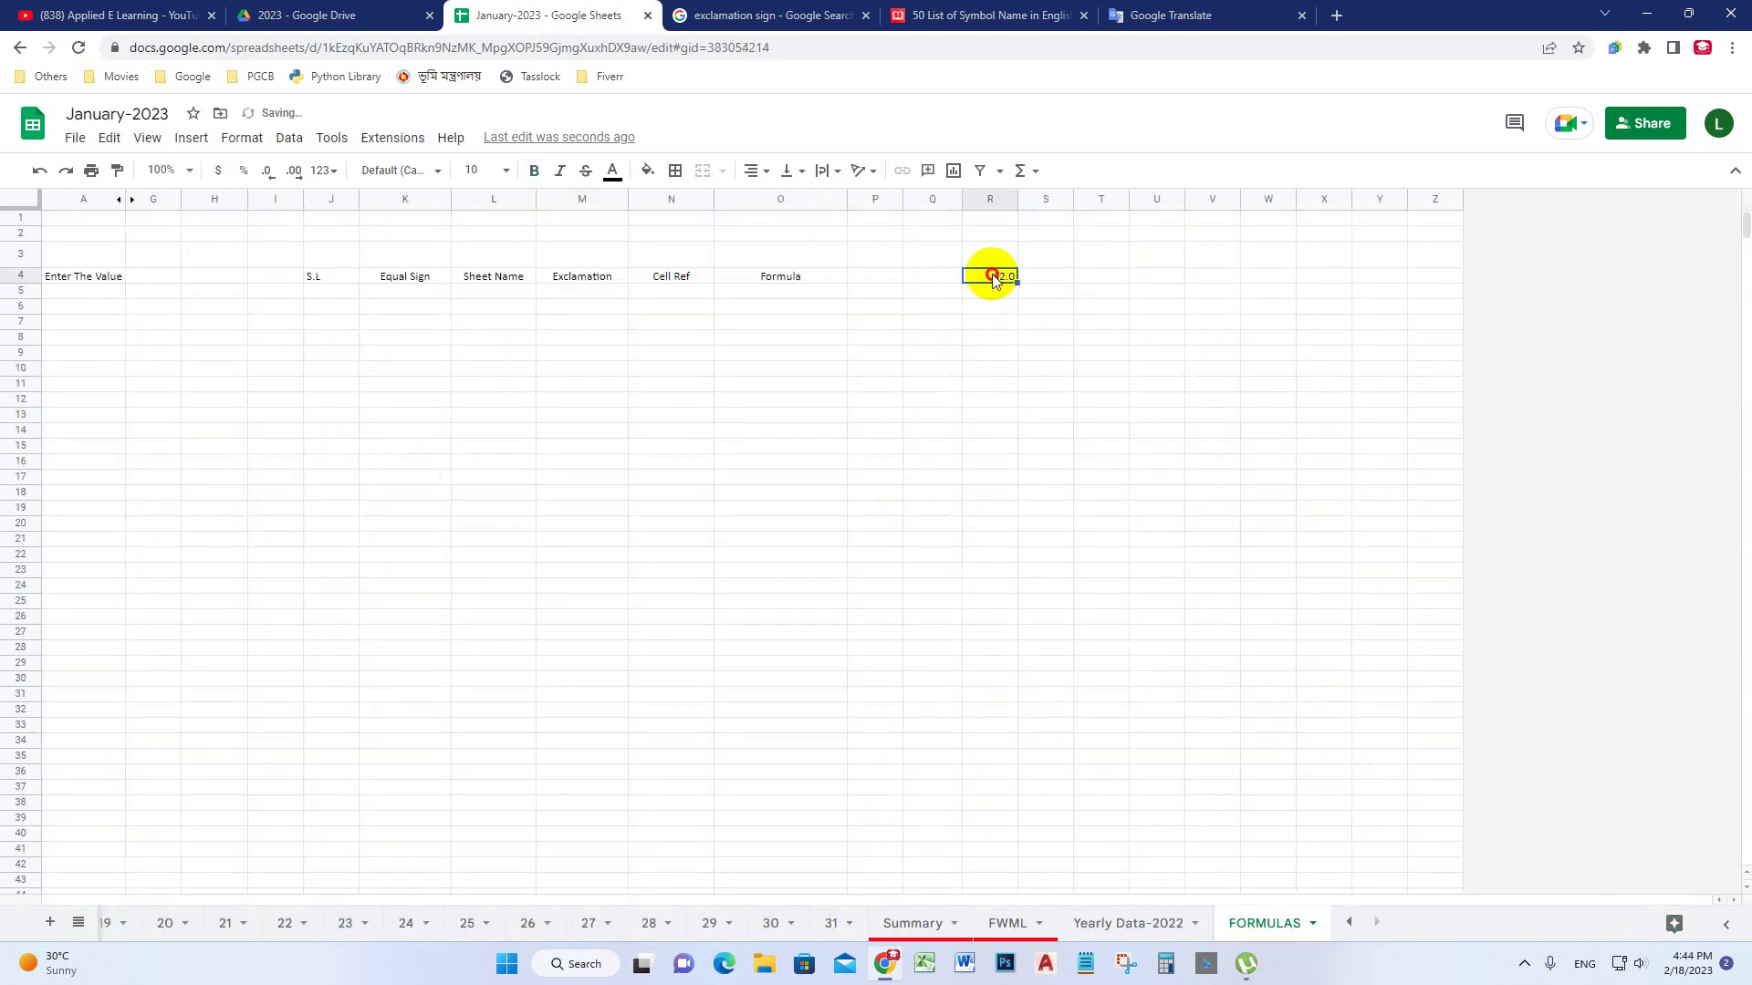
key("Return")
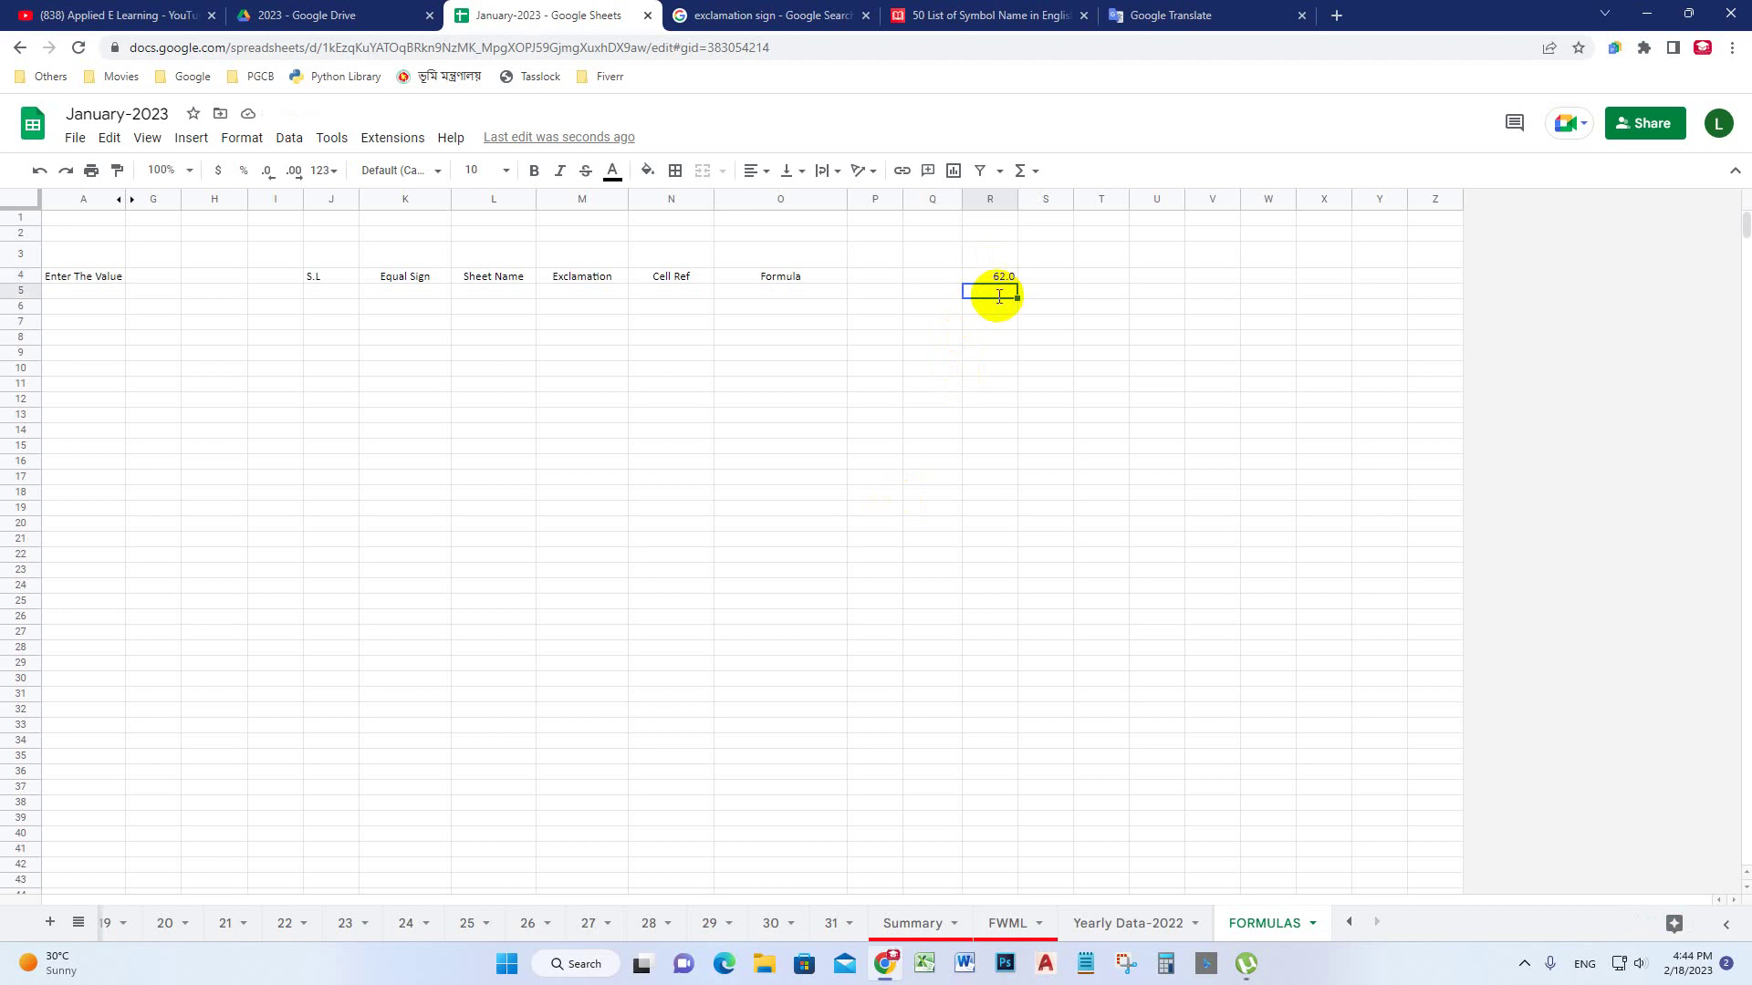
In cell R5 of FORMULAS, enter a formula referencing the 19:00 sub-station total load, cell Y28, on sheet 2
type("=")
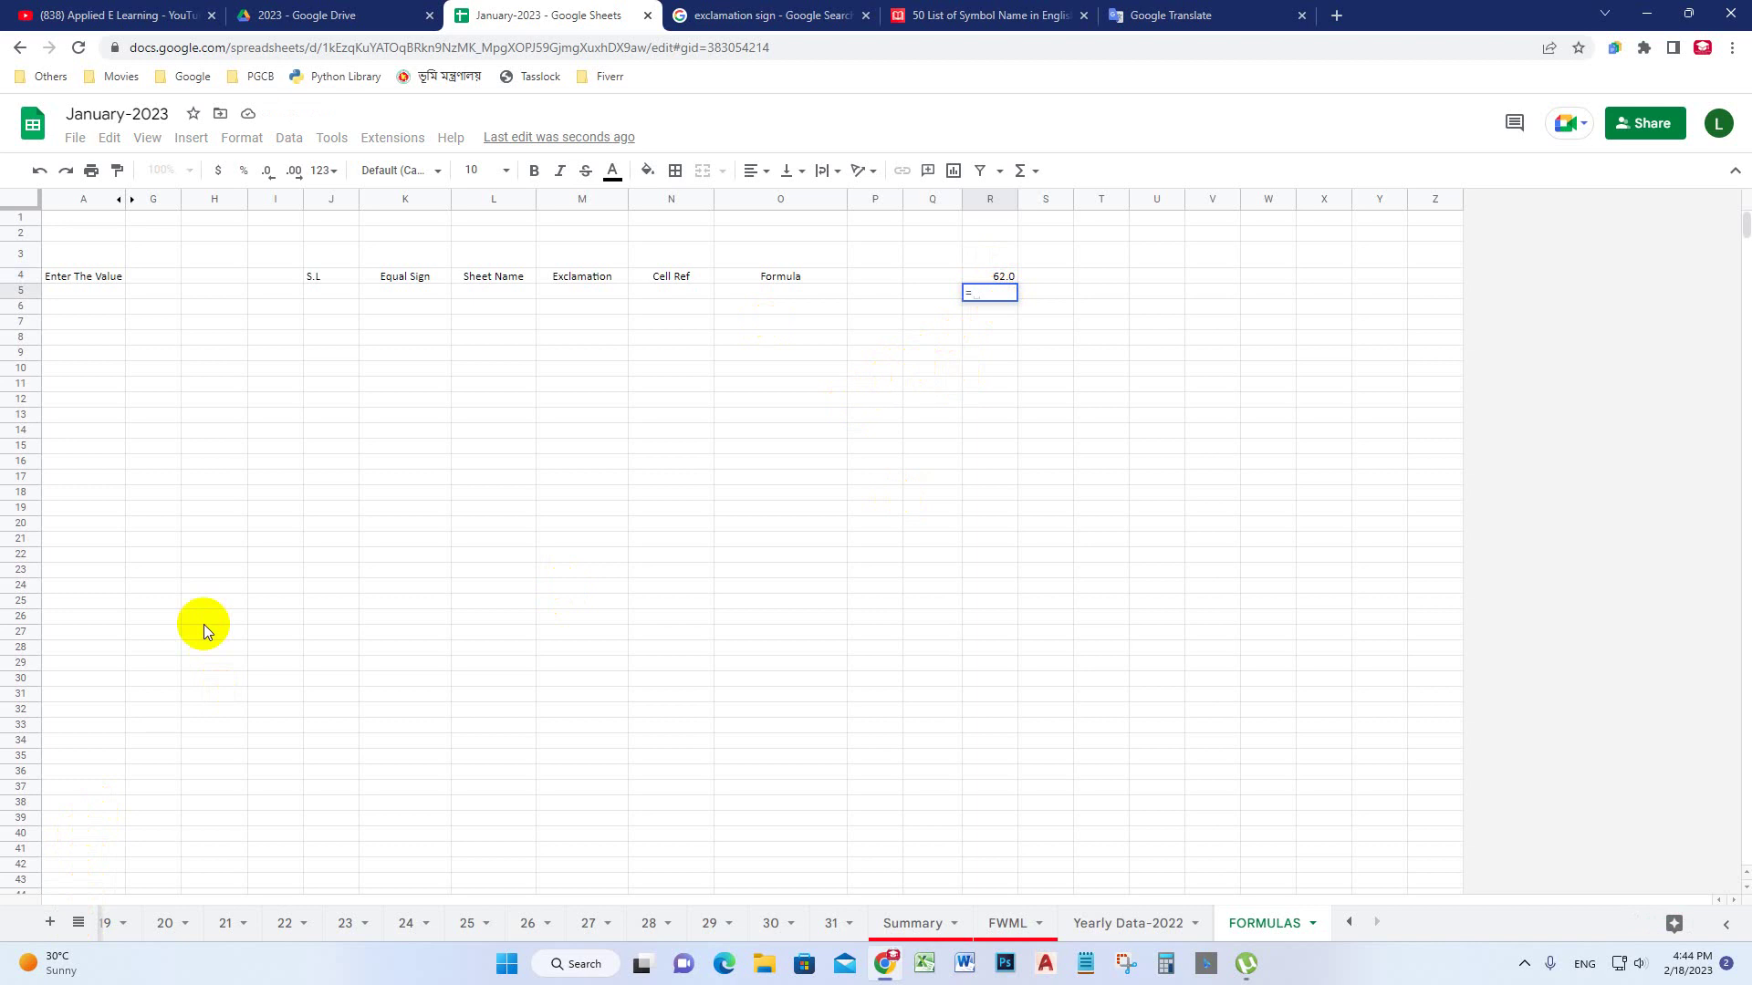
left_click(80, 920)
scroll(168, 672, "up", 10)
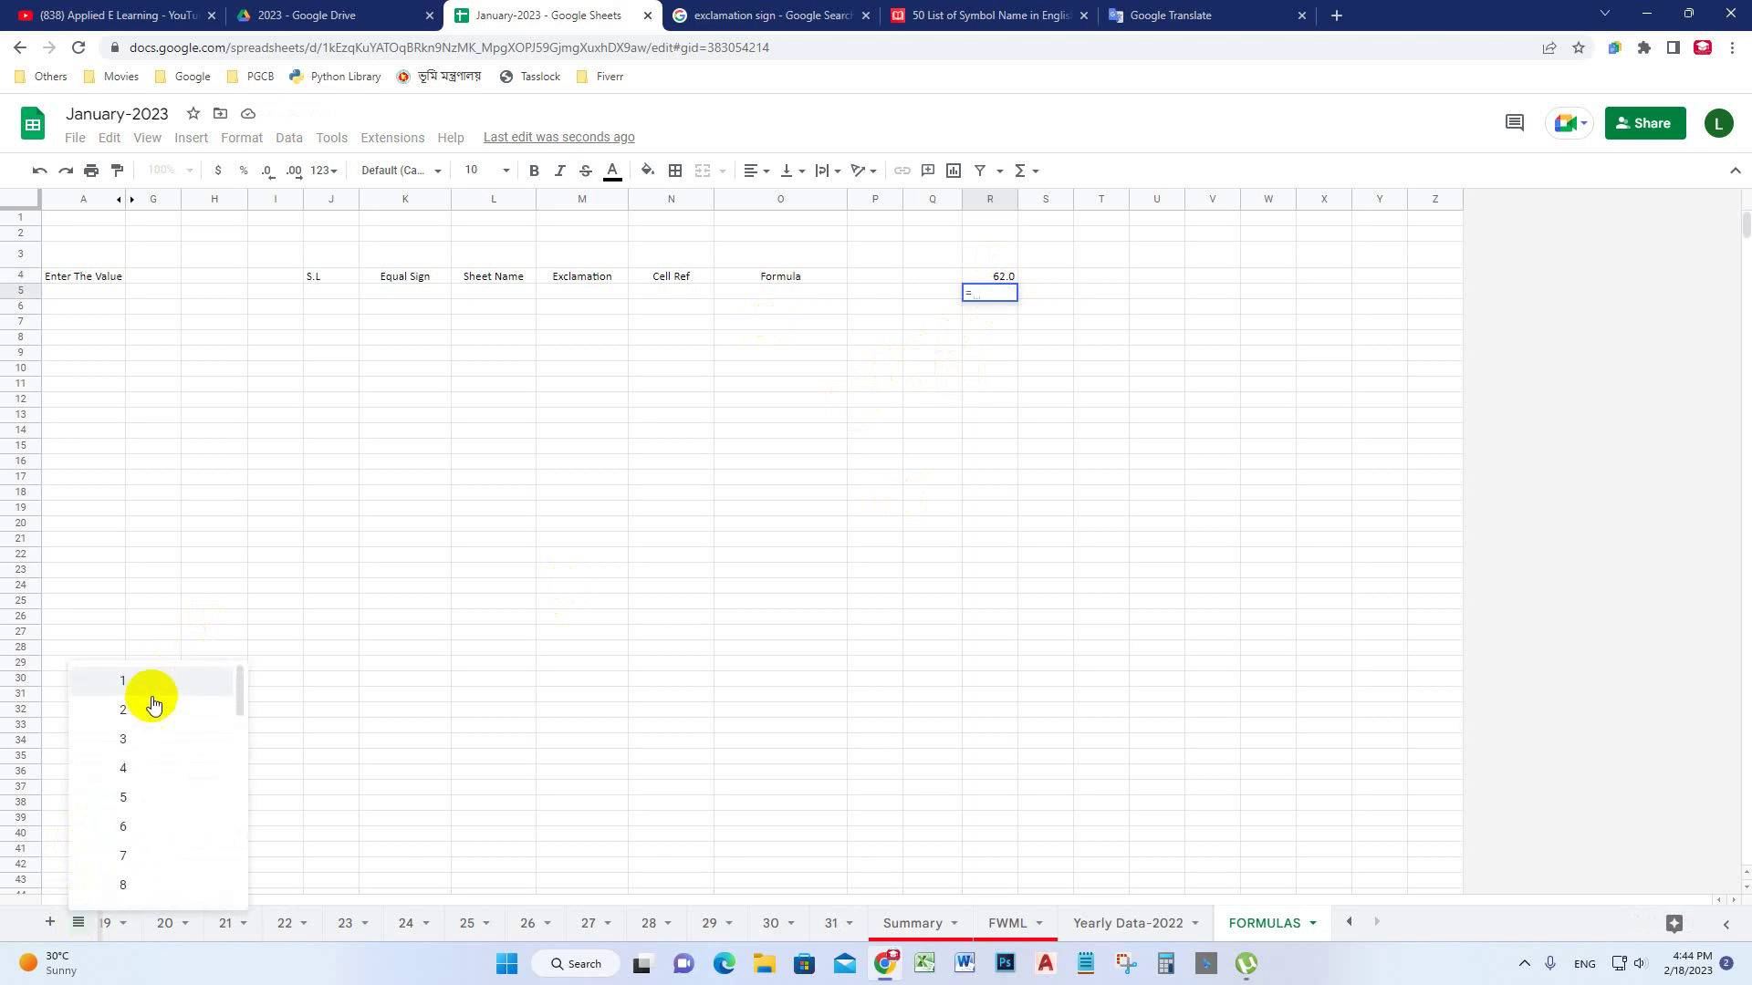
left_click(138, 721)
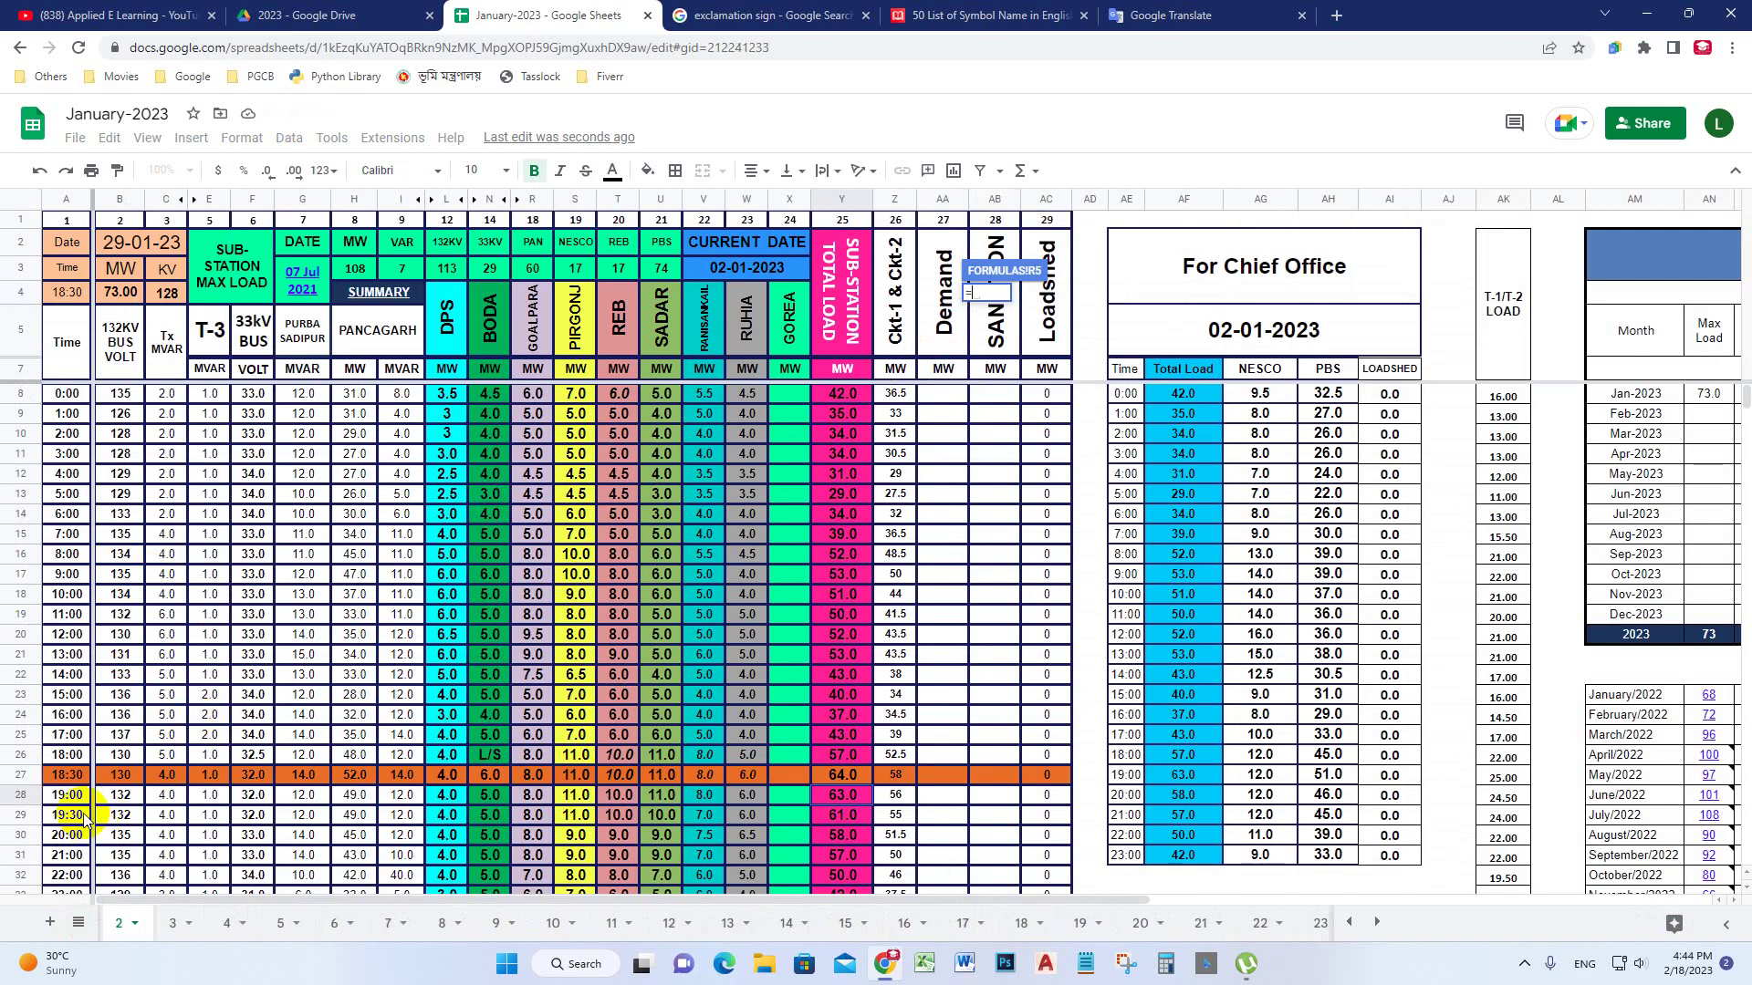
left_click_drag(78, 800, 698, 794)
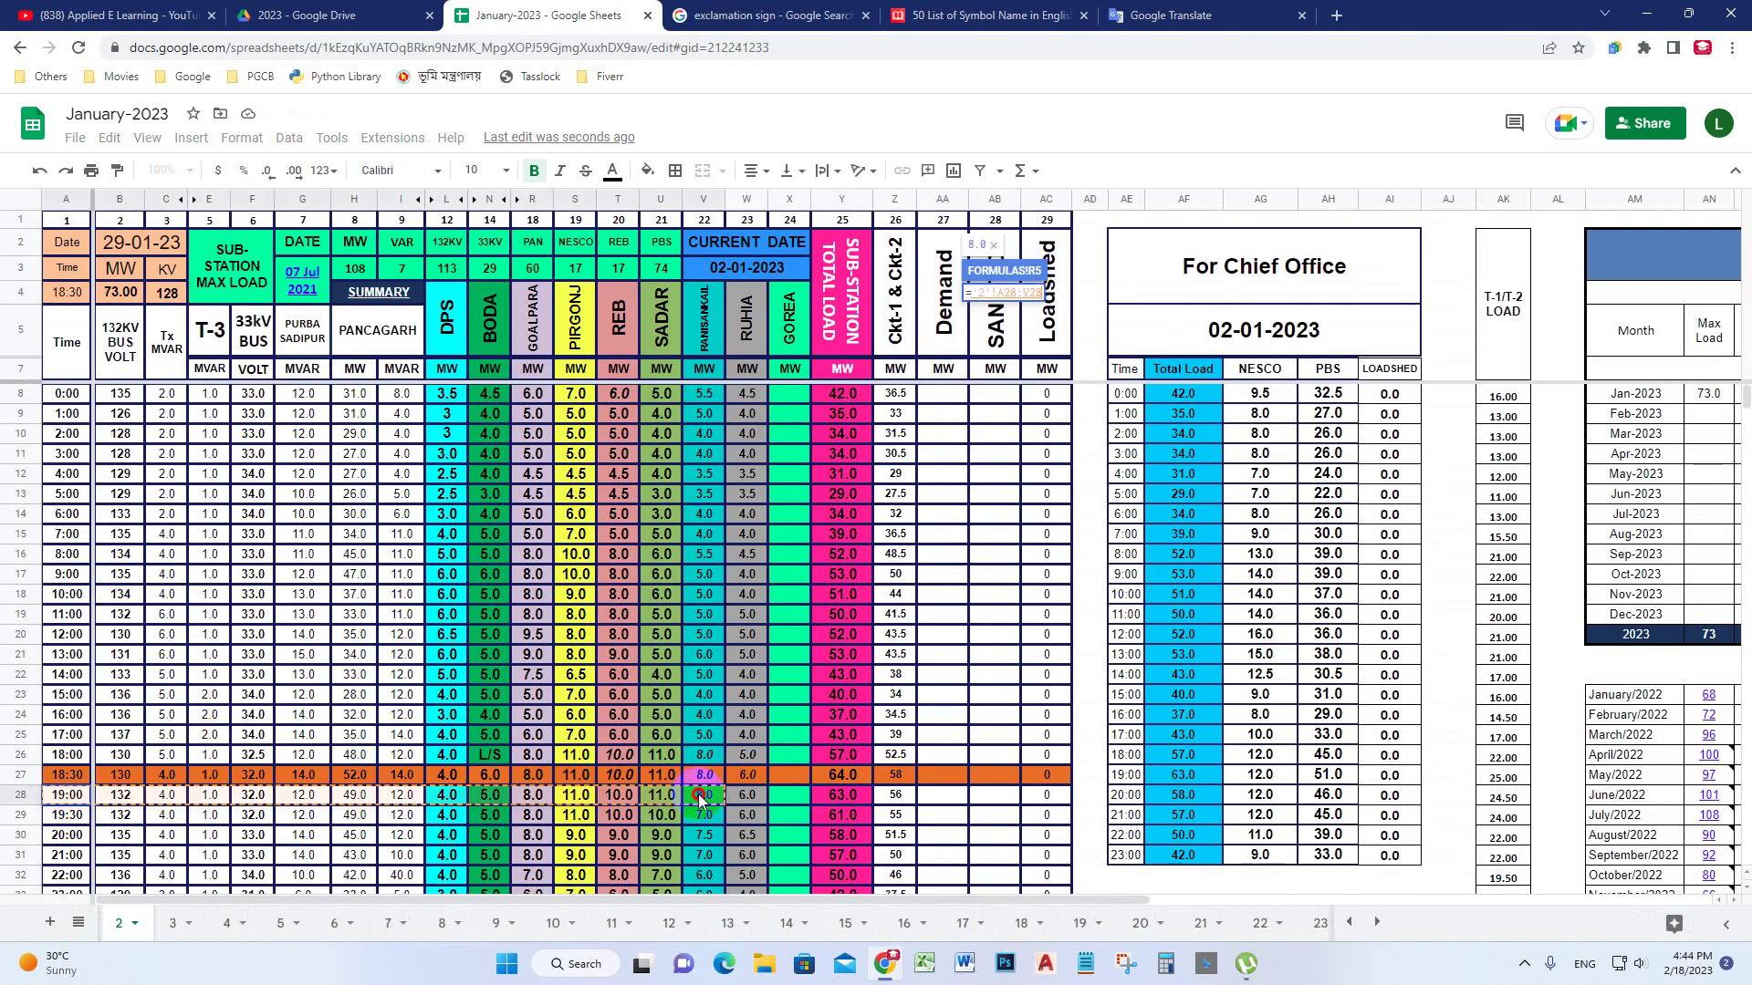
left_click(846, 796)
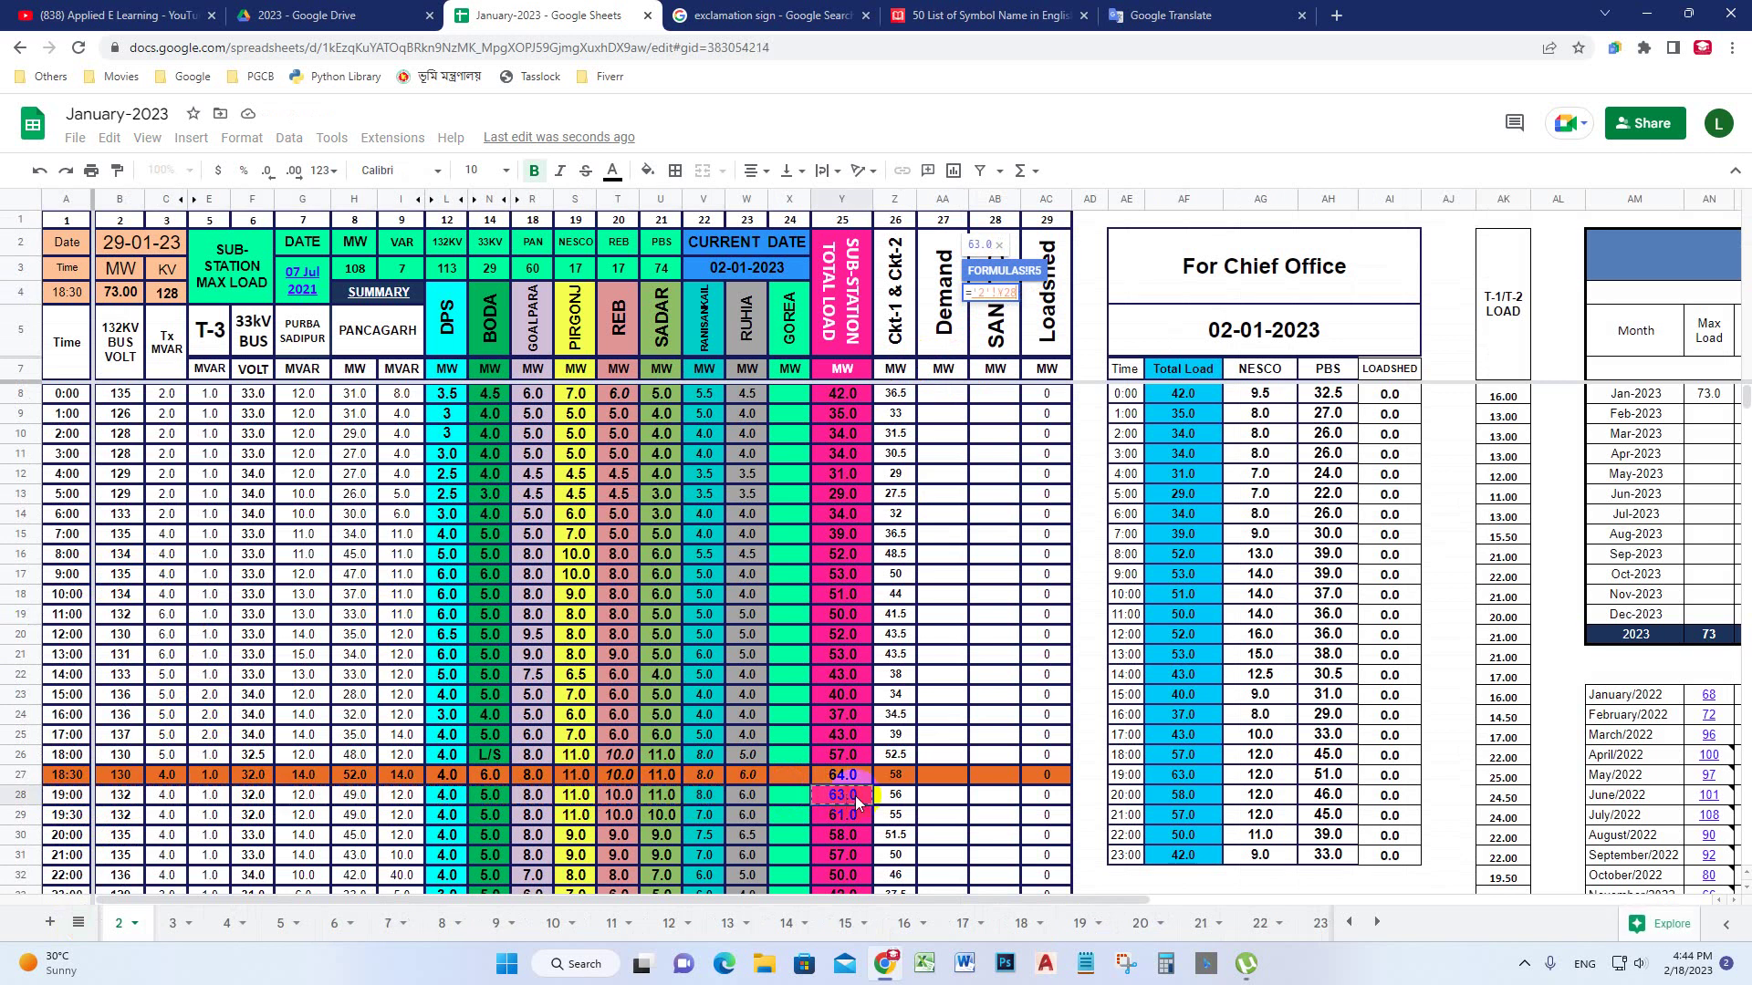
key("Return")
In cell R6 of FORMULAS, enter a formula referencing the 19:00 sub-station total load, cell Y28, on sheet 3
type("=")
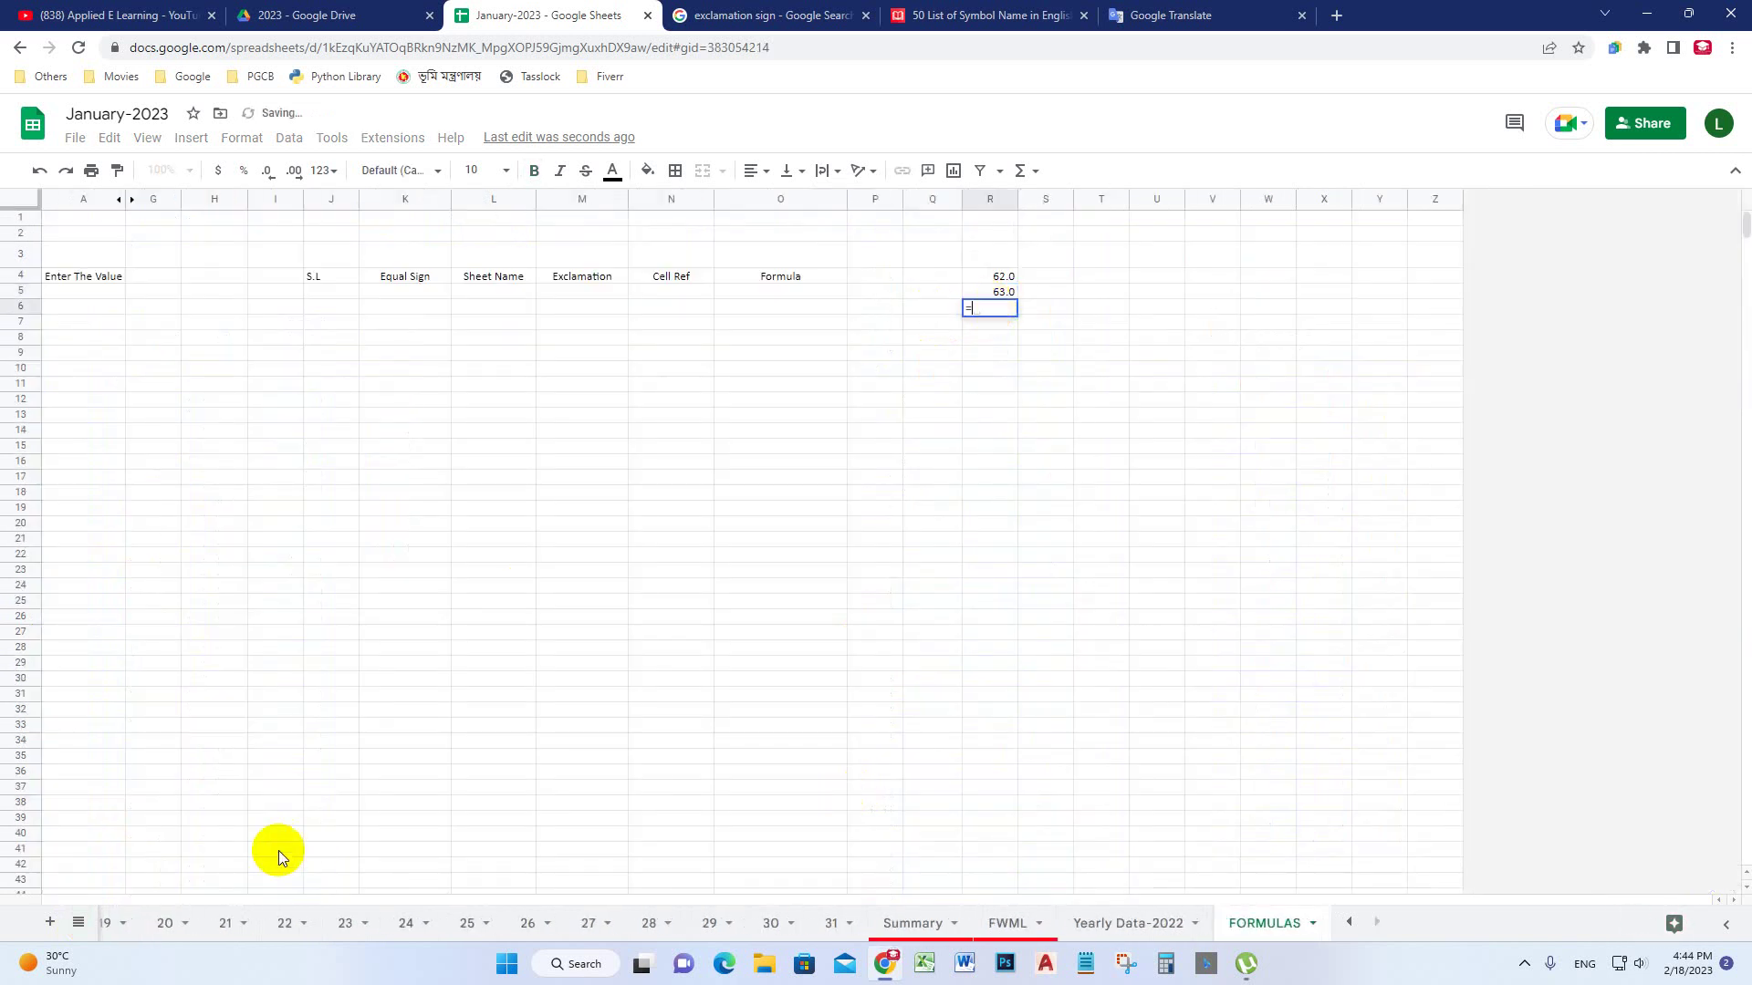
left_click(79, 922)
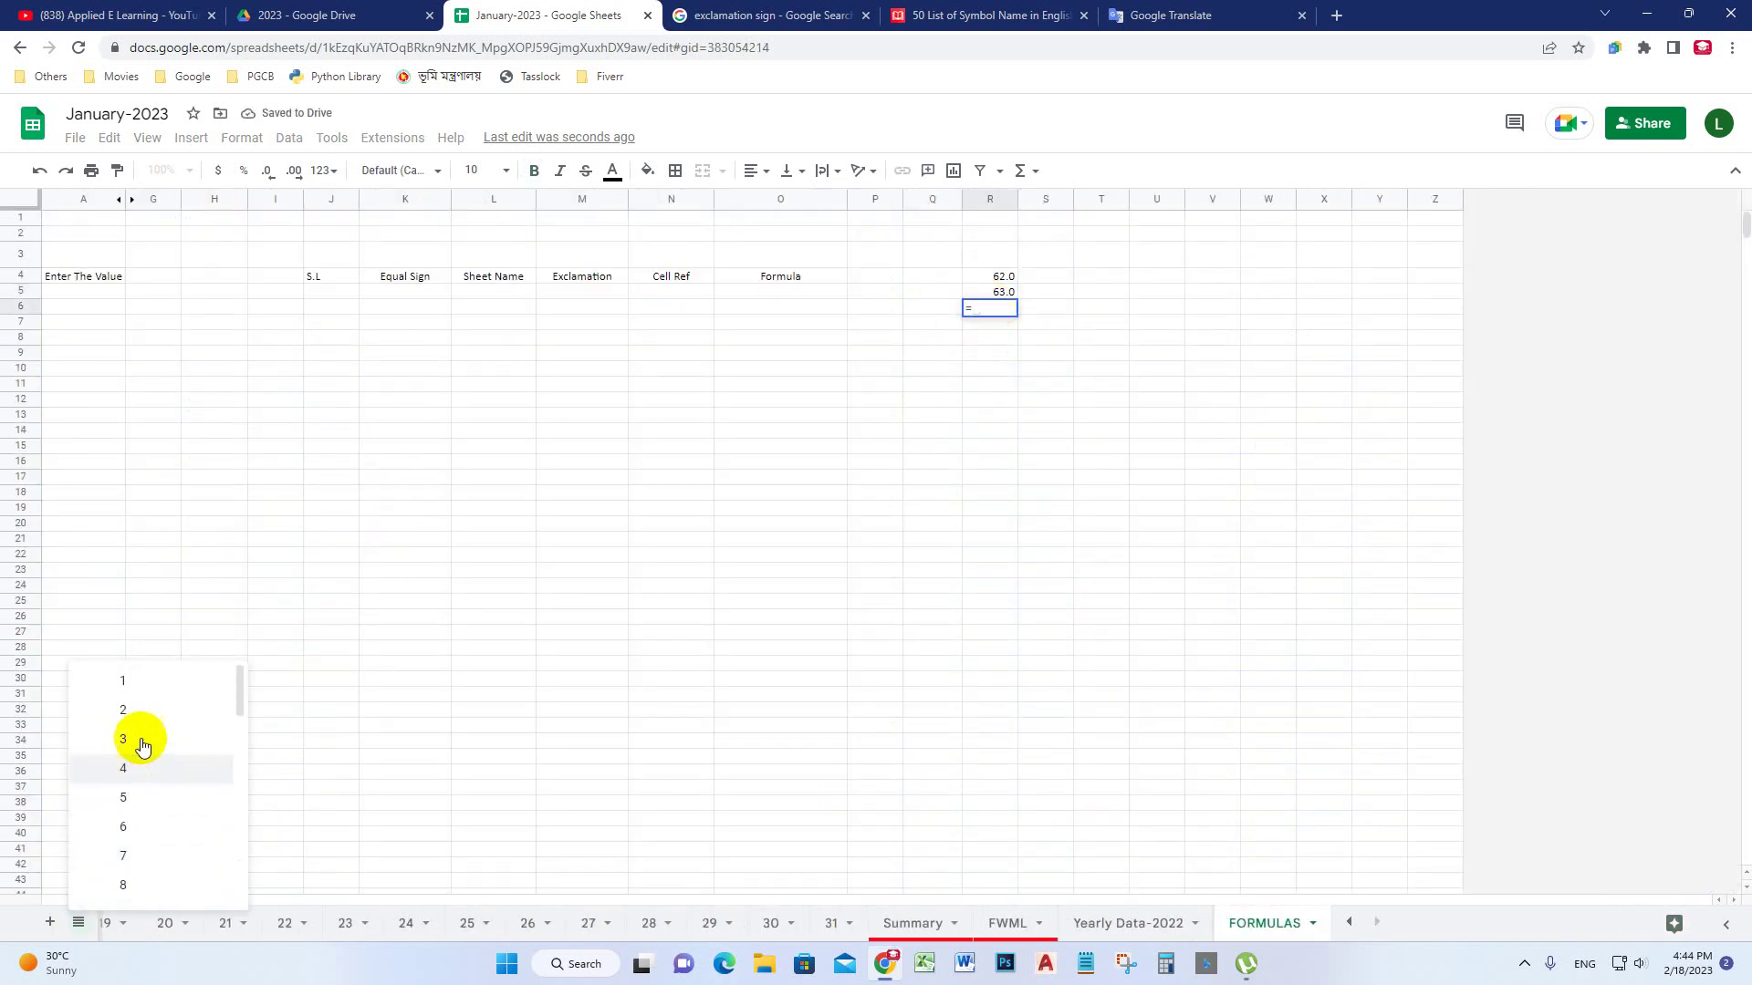
left_click(128, 720)
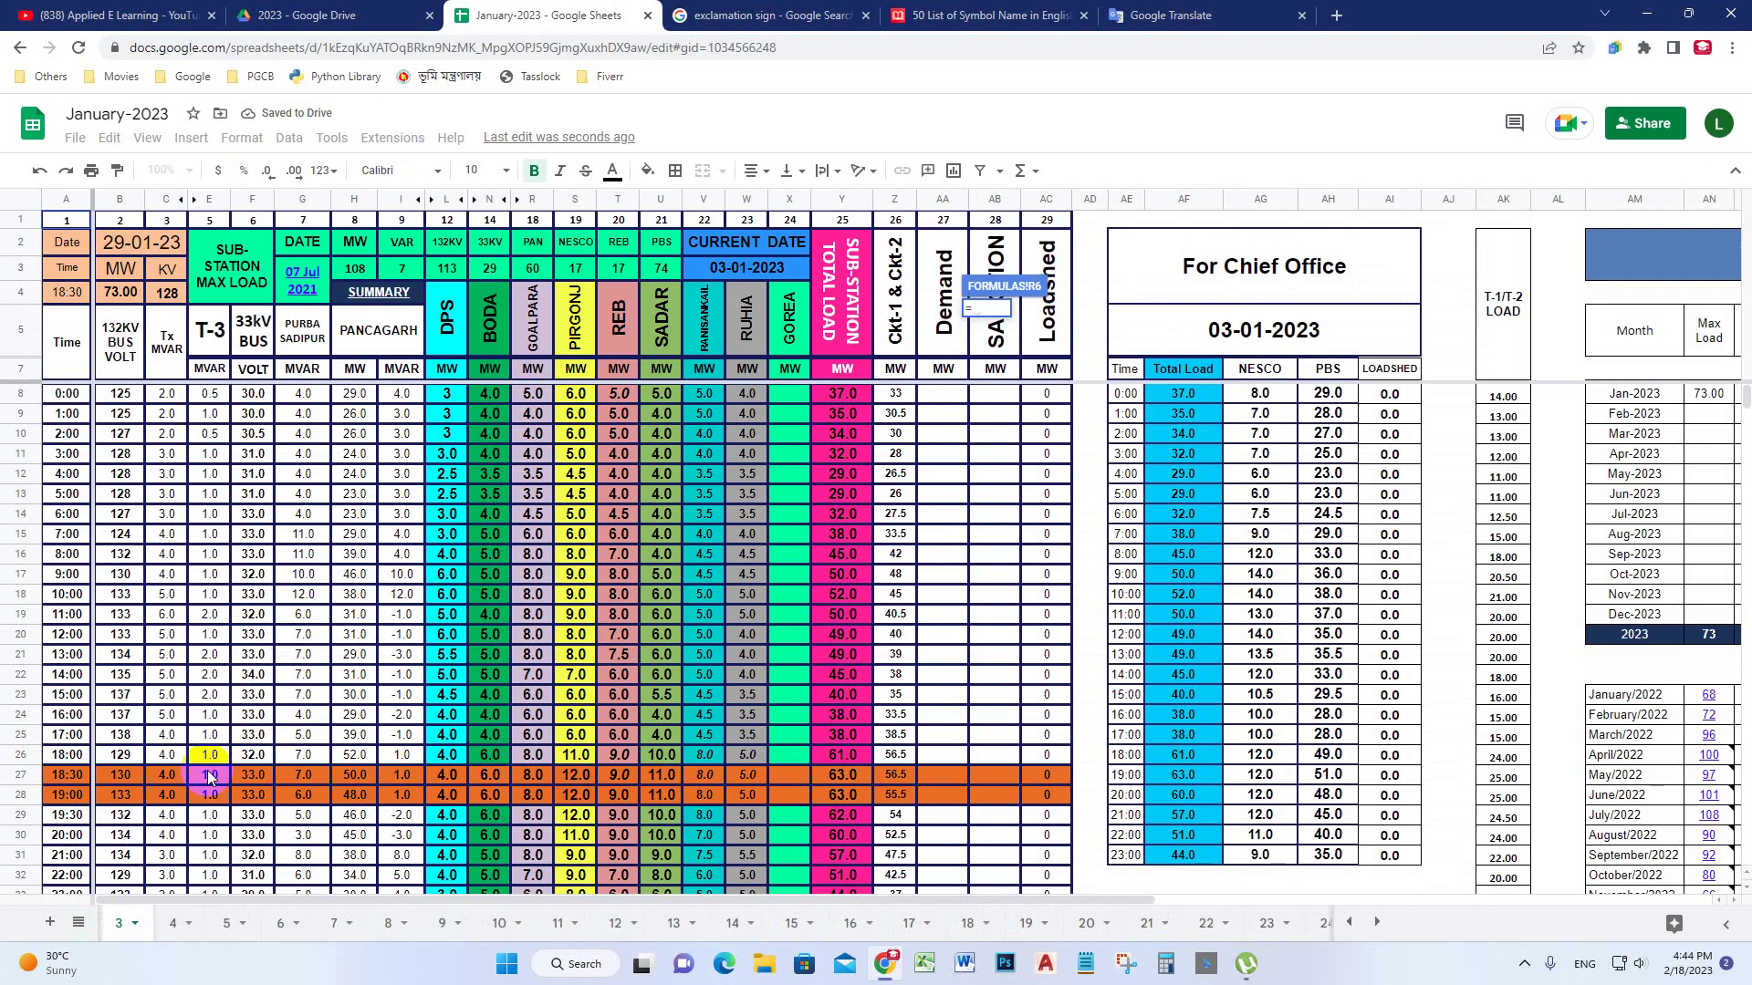
left_click(841, 796)
key("Return")
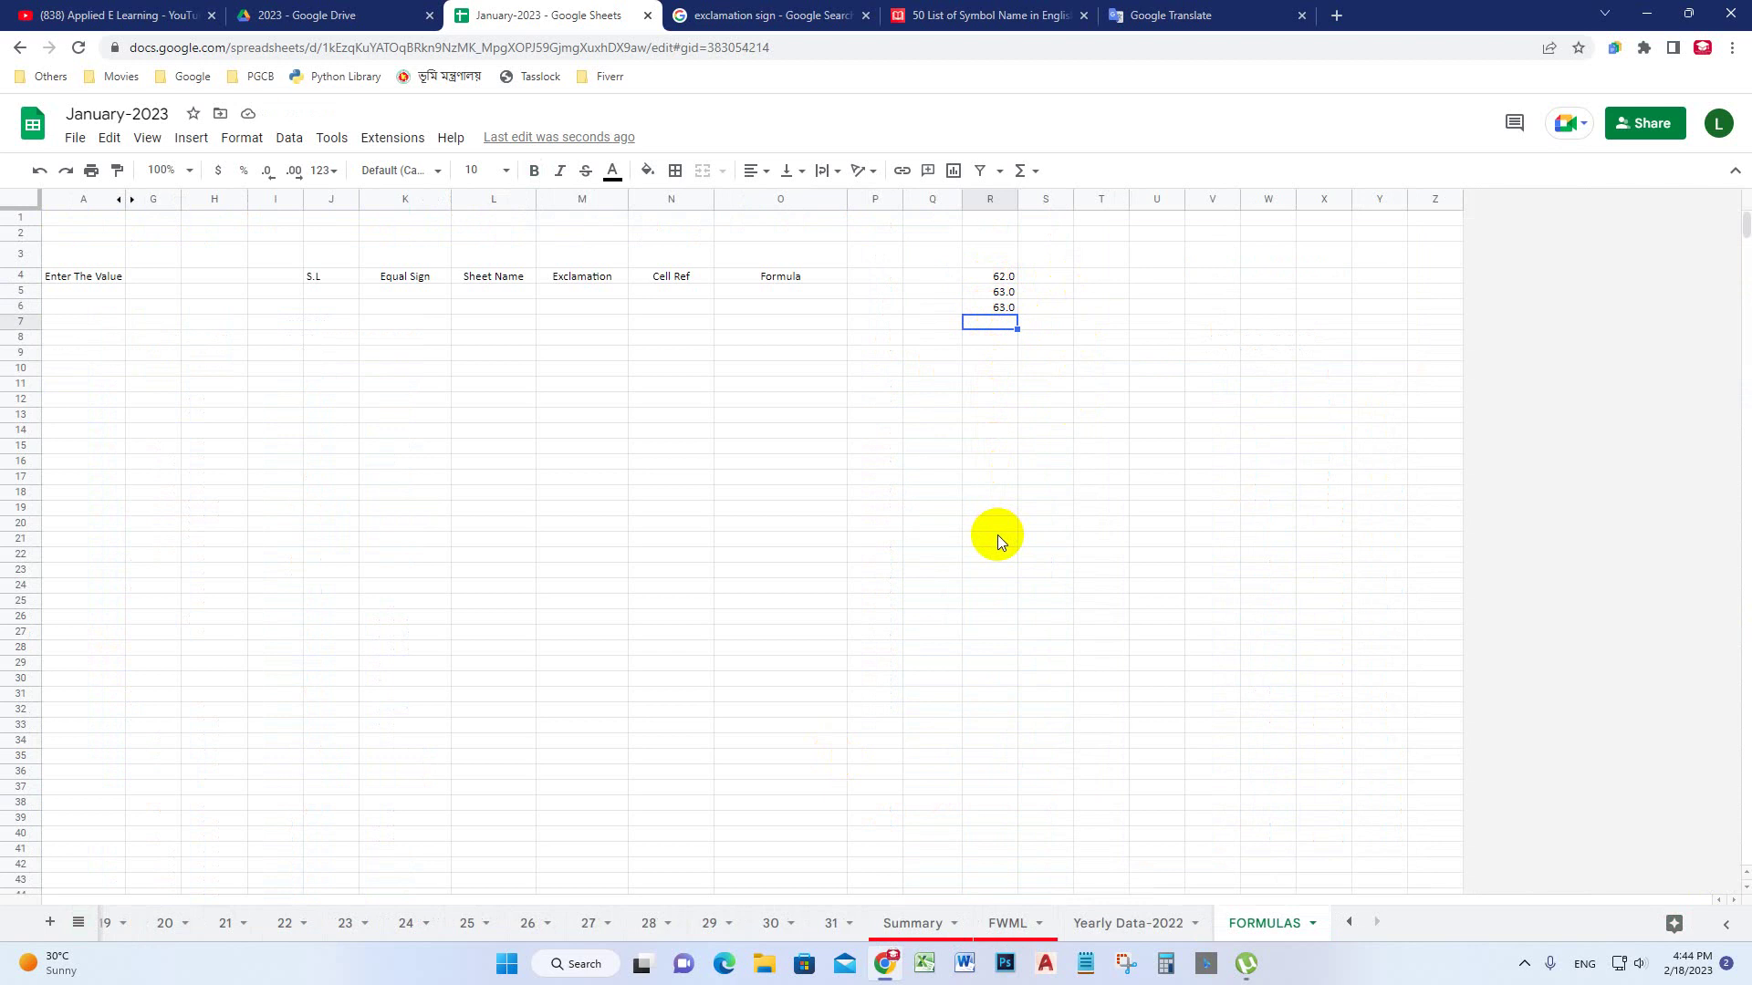
On sheet 1, examine the 33kV bus voltage column around the 17:00 and 18:00 rows
left_click(79, 923)
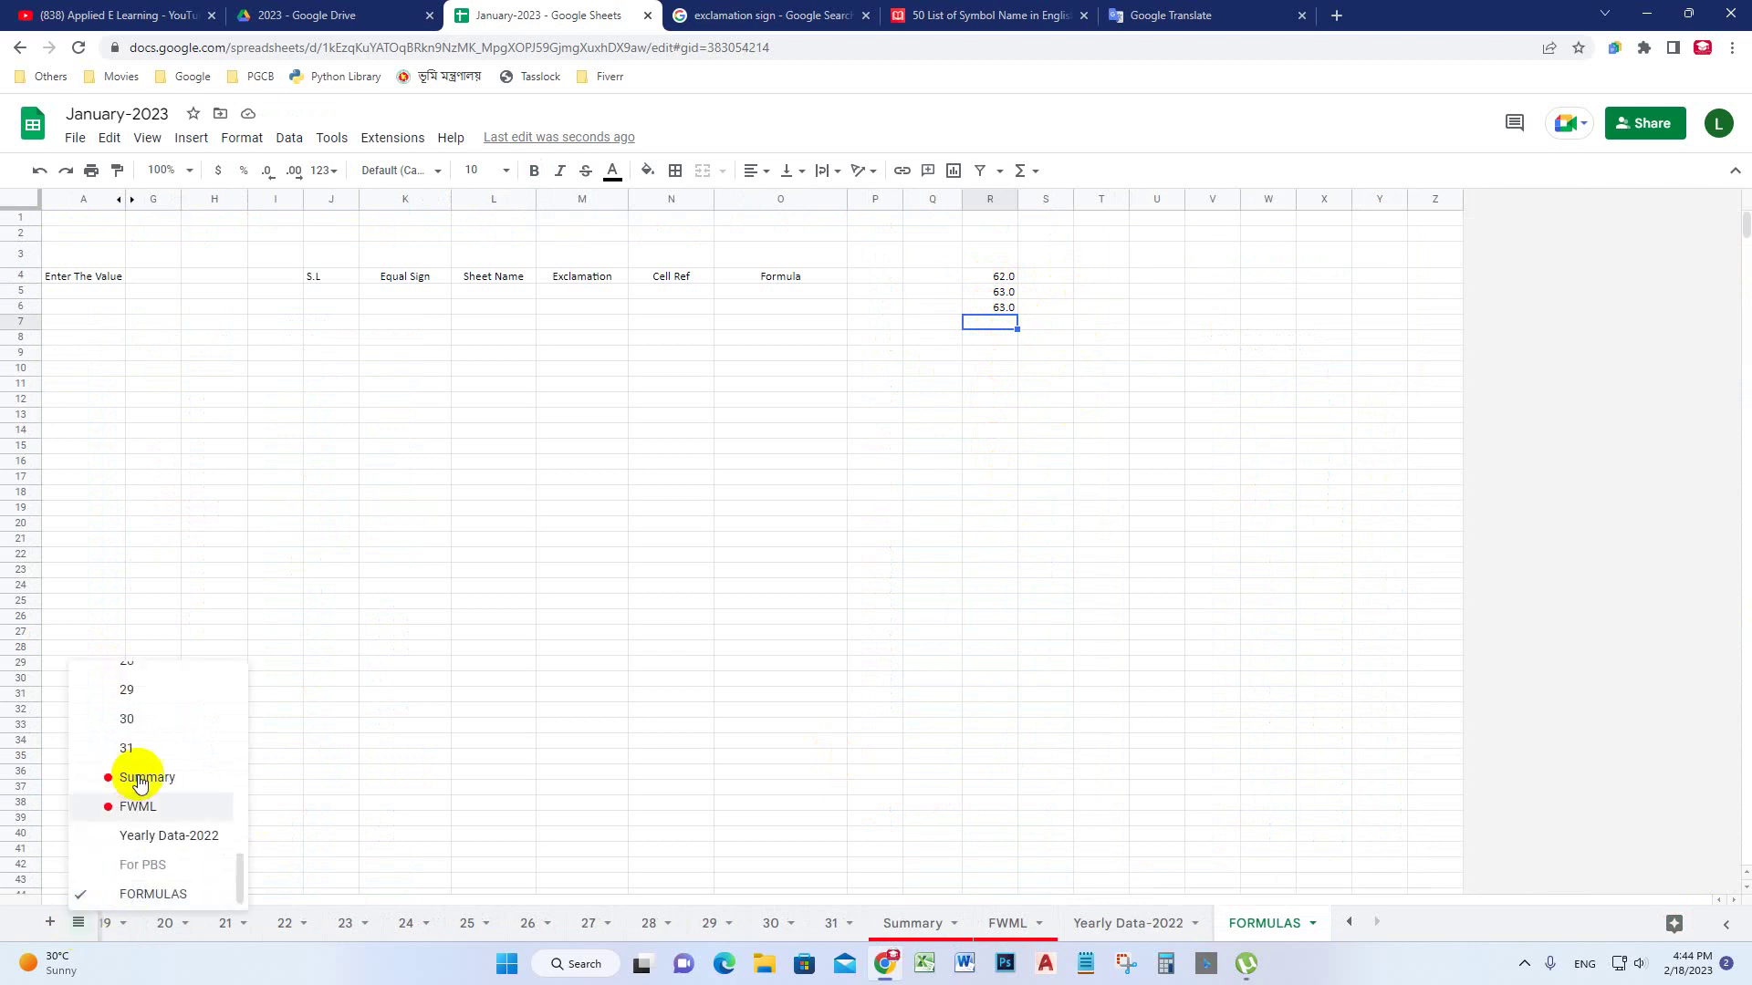
scroll(140, 742, "up", 10)
left_click(146, 691)
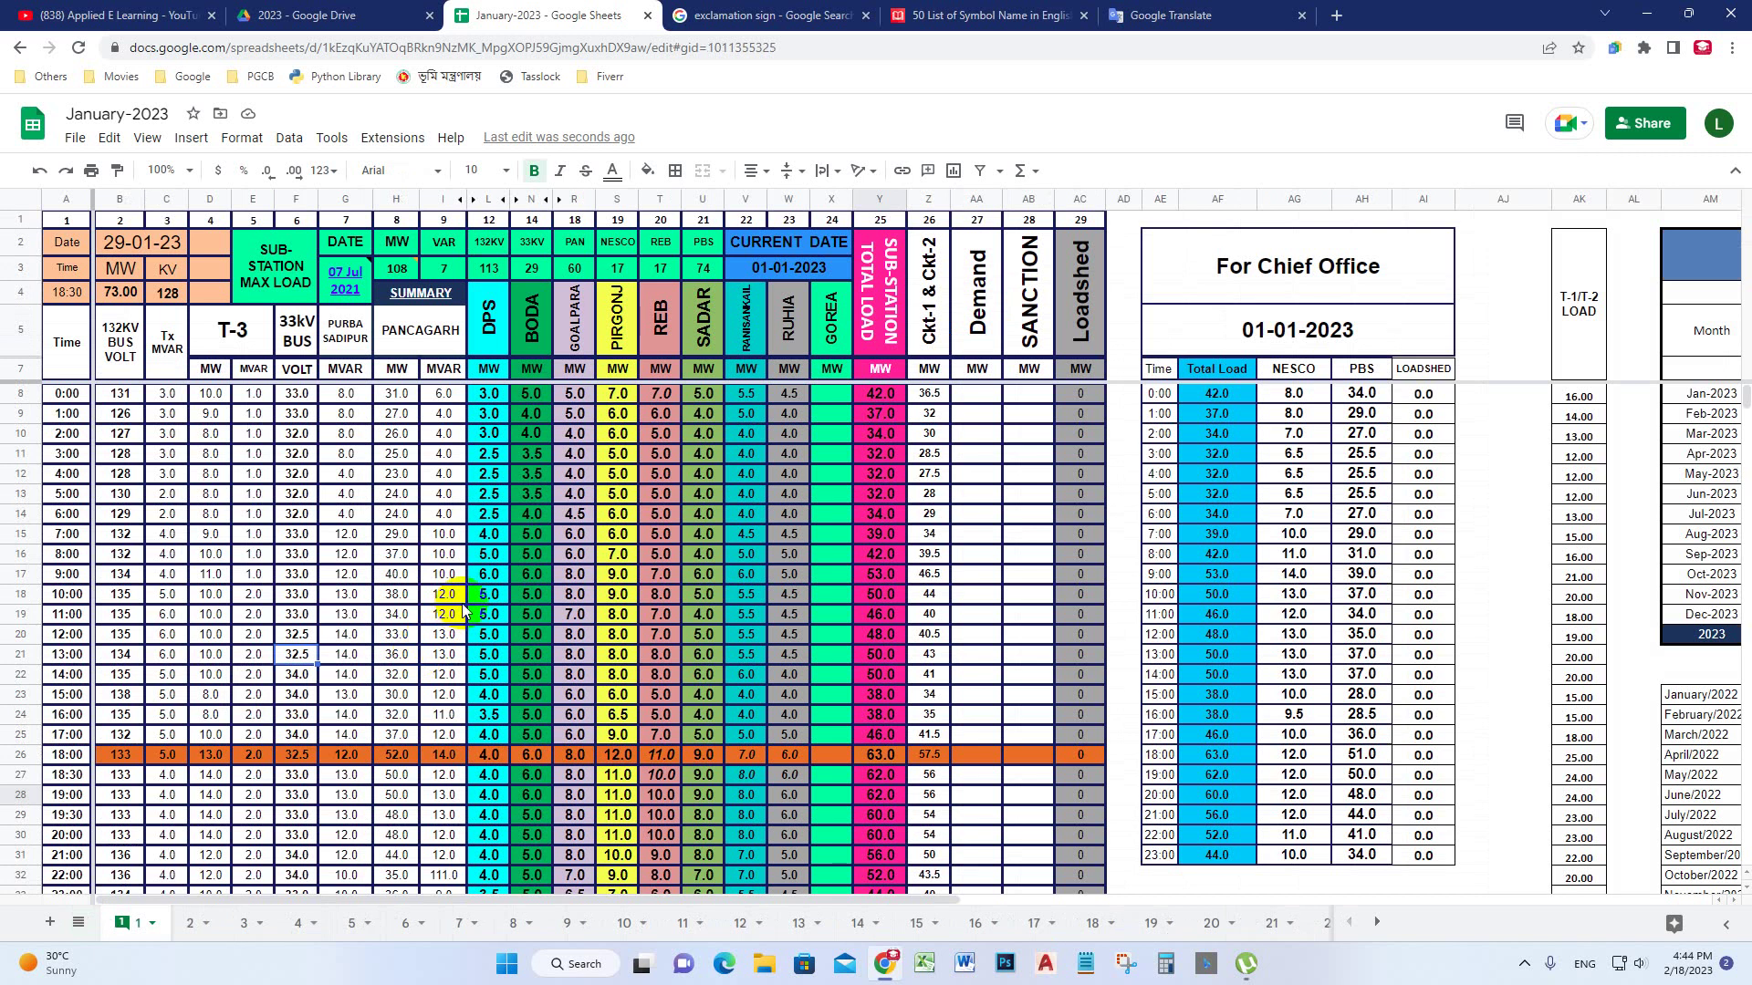
scroll(415, 630, "down", 3)
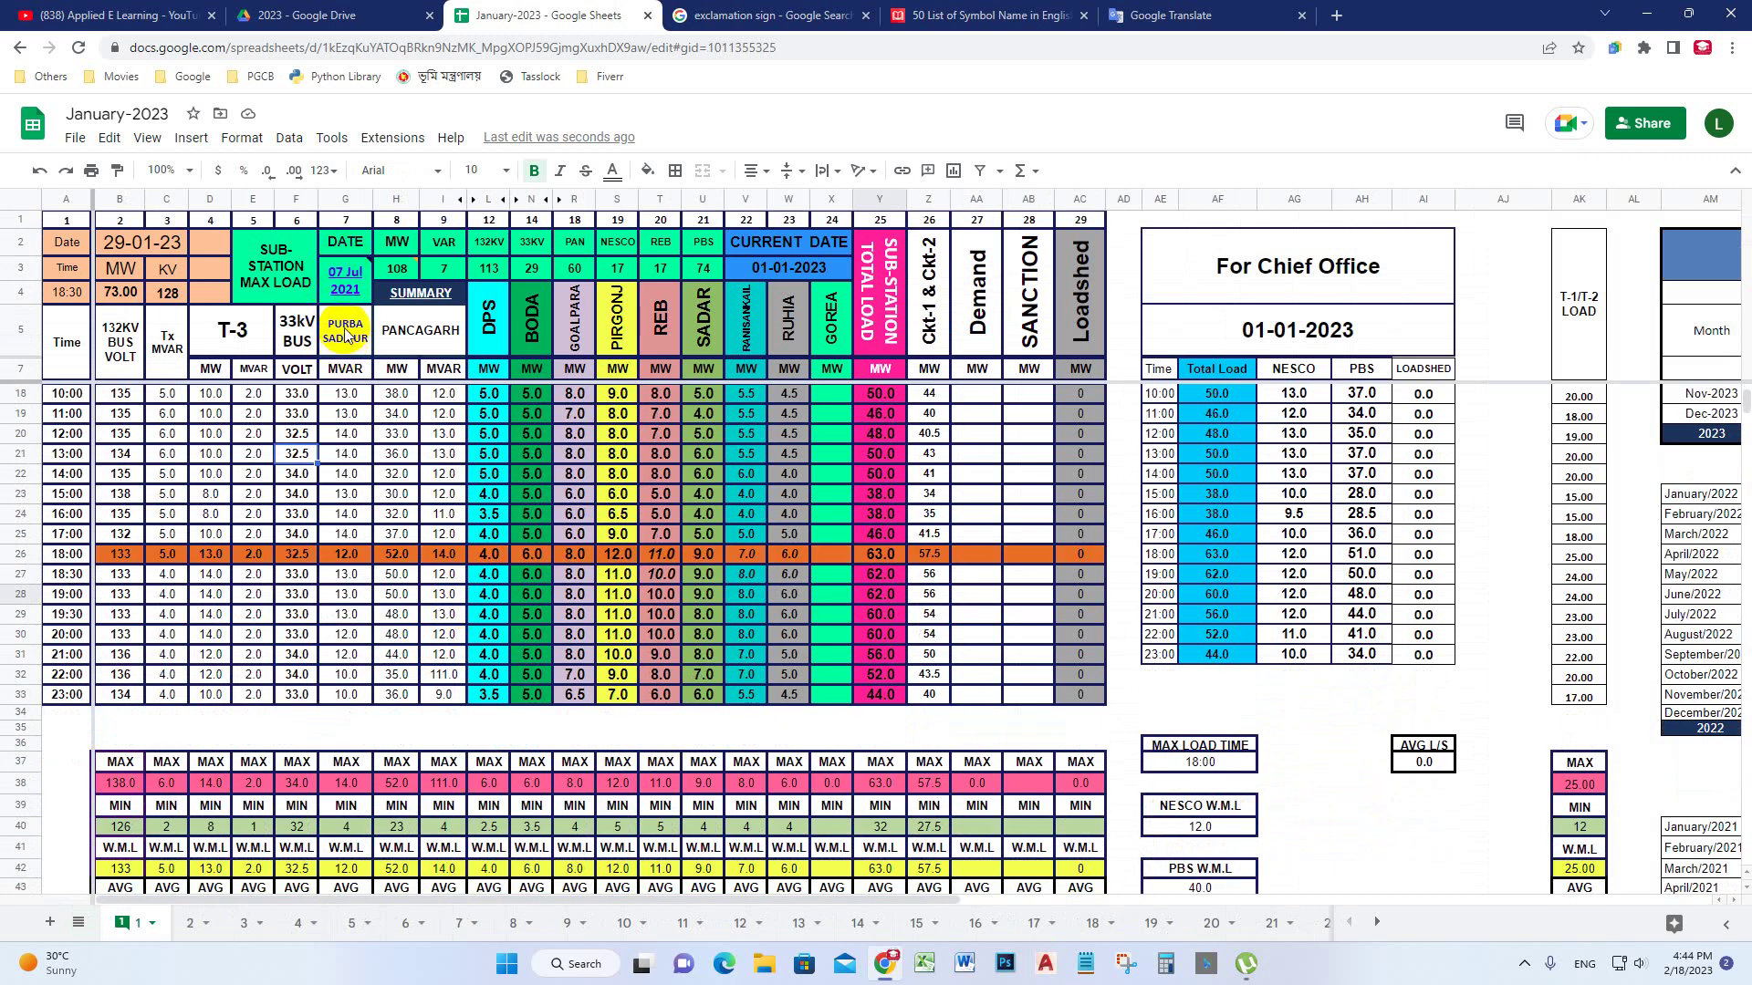
left_click(295, 339)
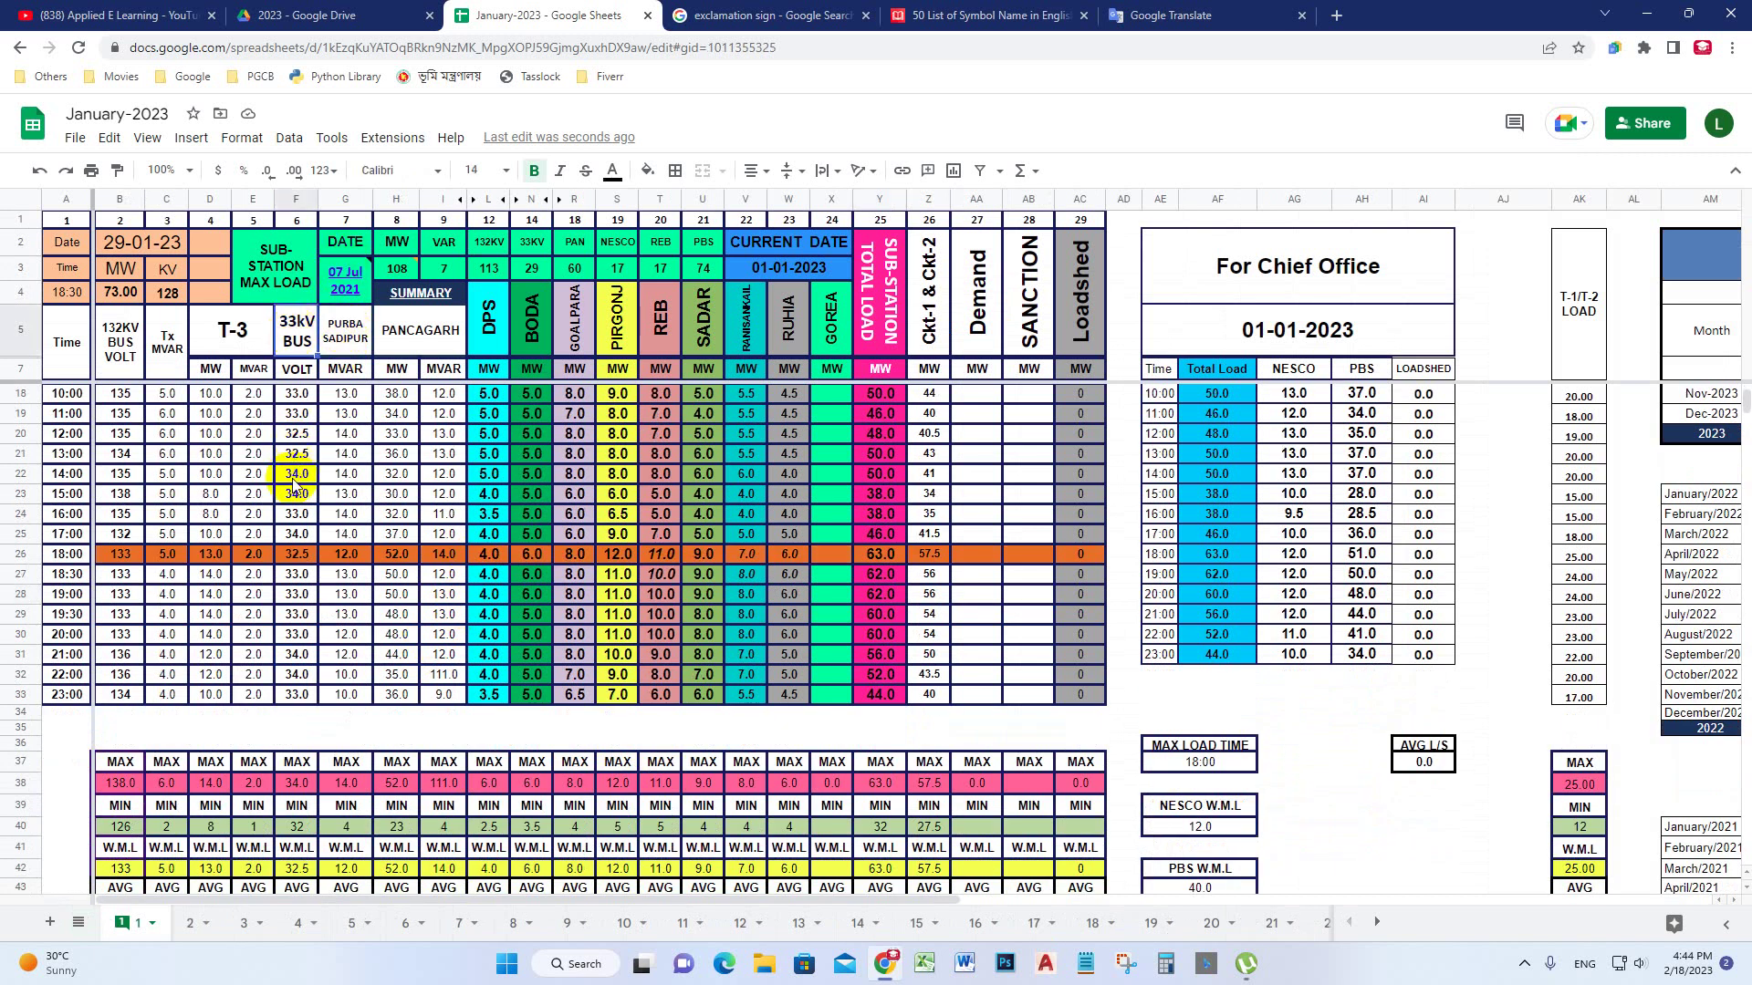
left_click(294, 553)
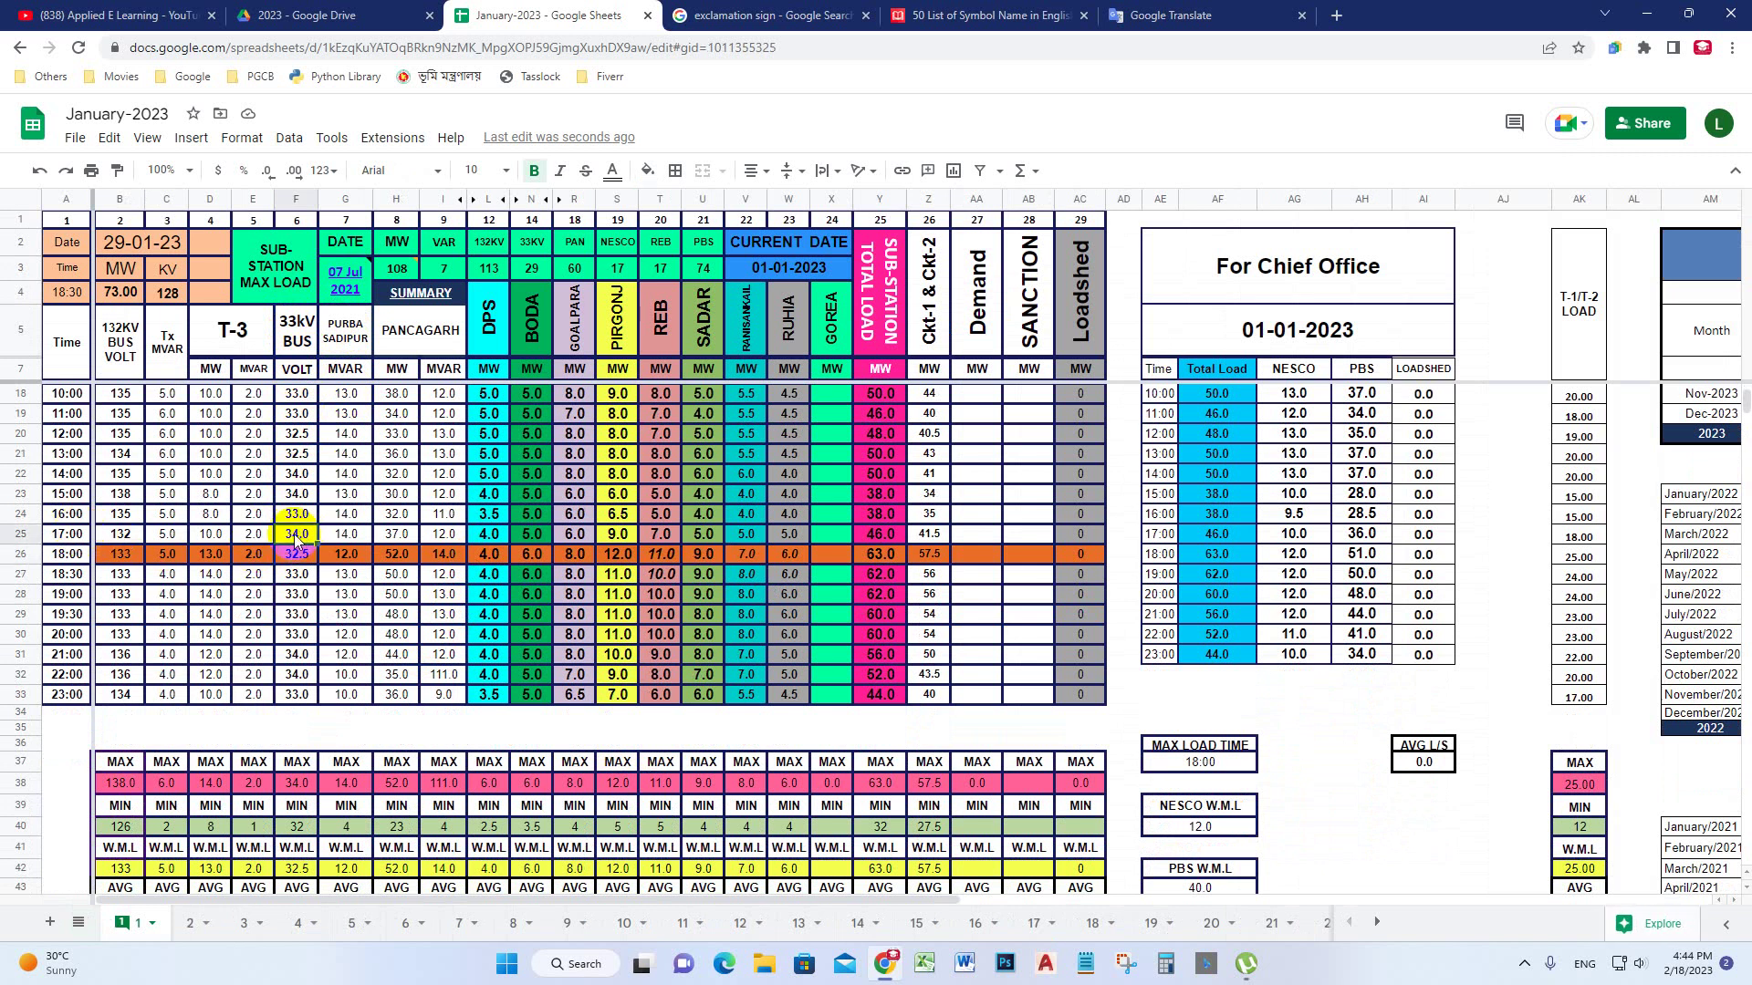
In cell T4 of the FORMULAS sheet, enter a formula referencing the 17:00 33kV bus voltage, cell F25, on sheet 1
left_click(79, 923)
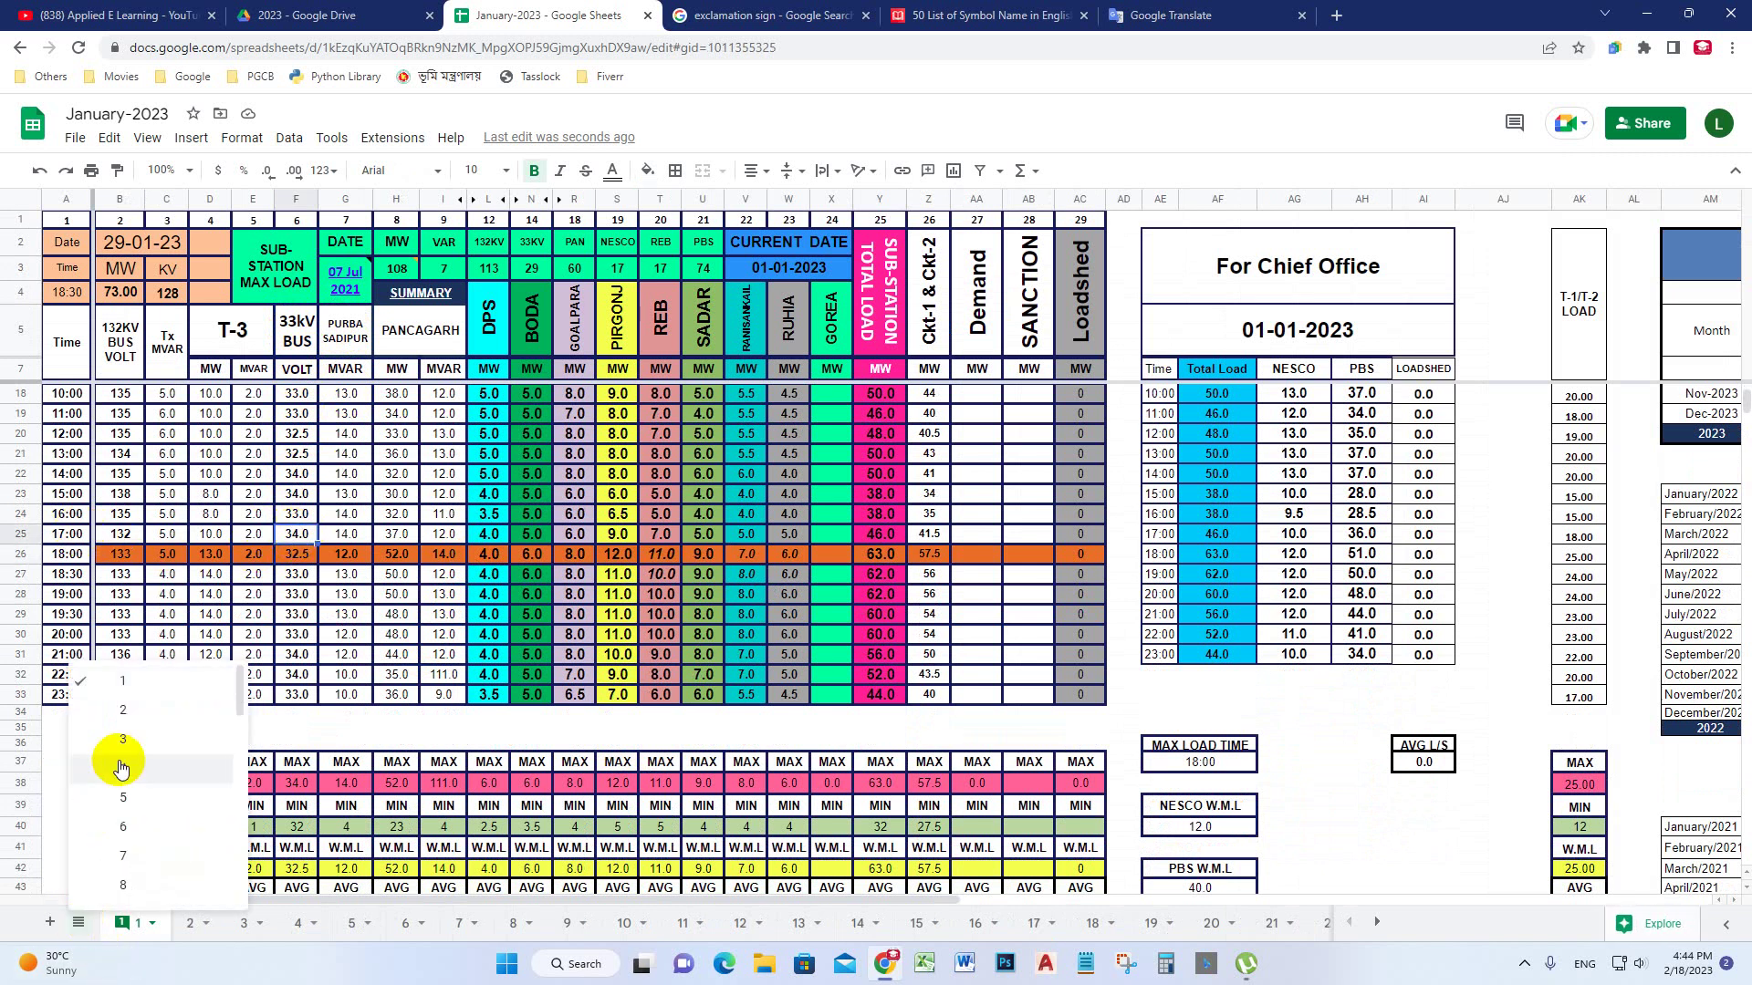
scroll(137, 821, "down", 9)
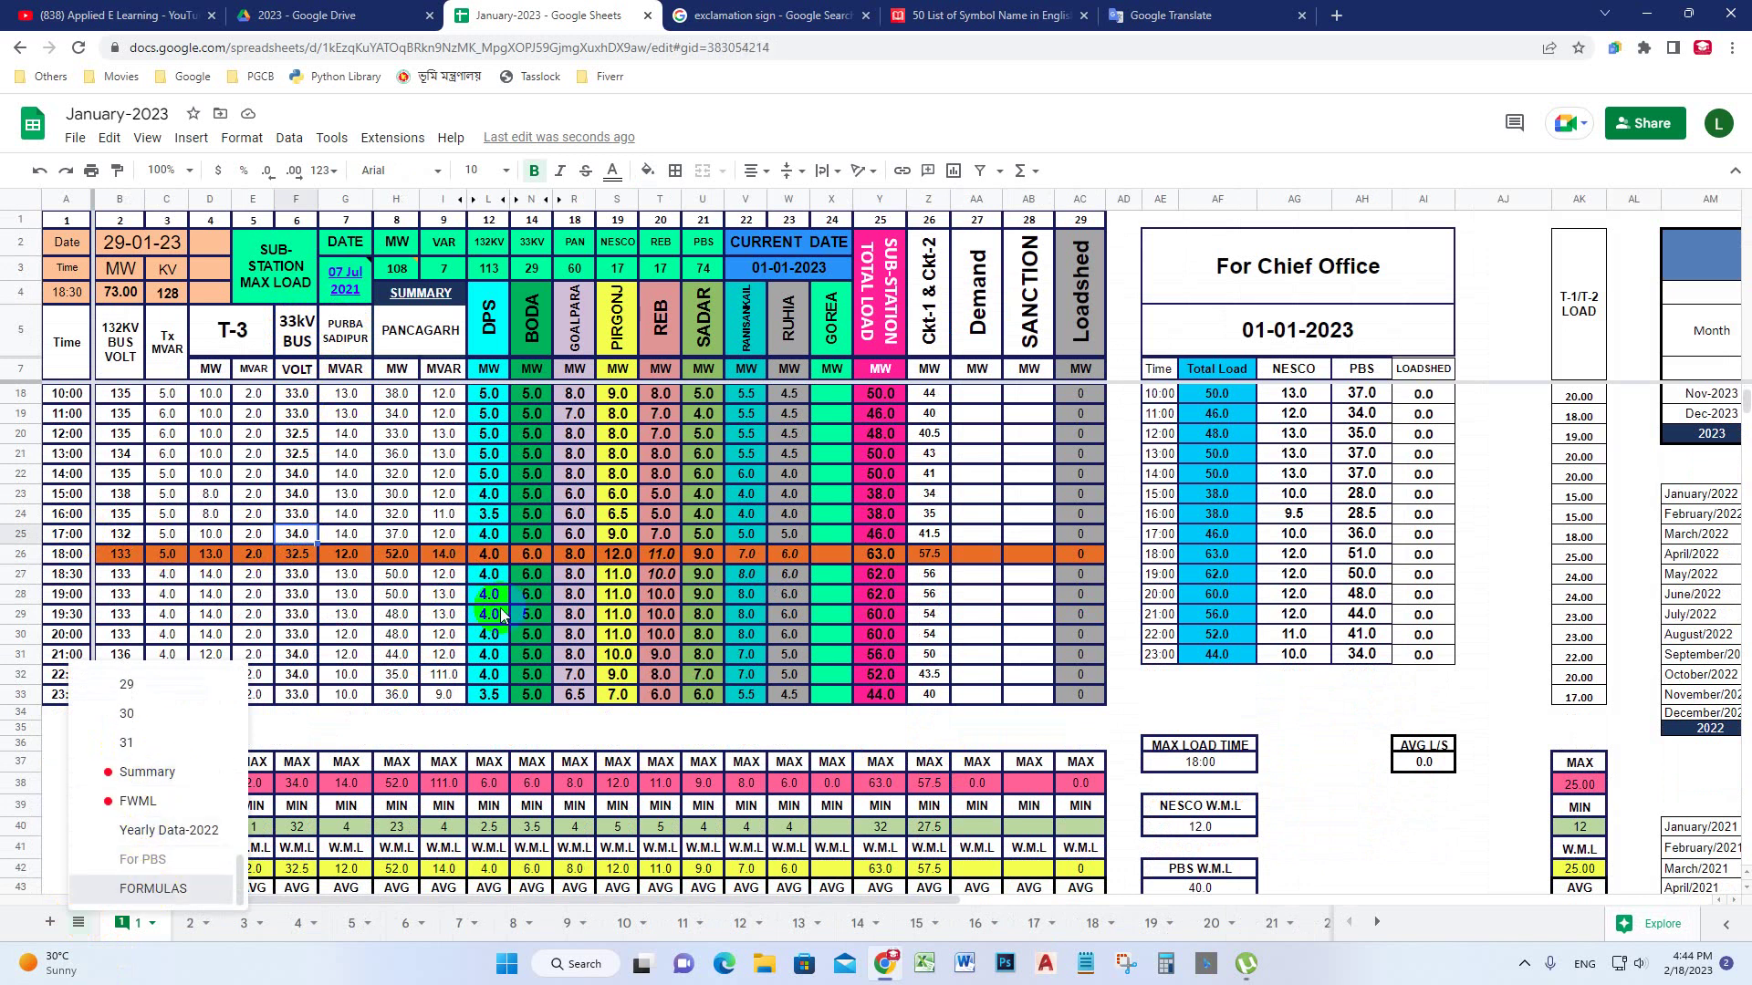
key("Return")
left_click(1095, 277)
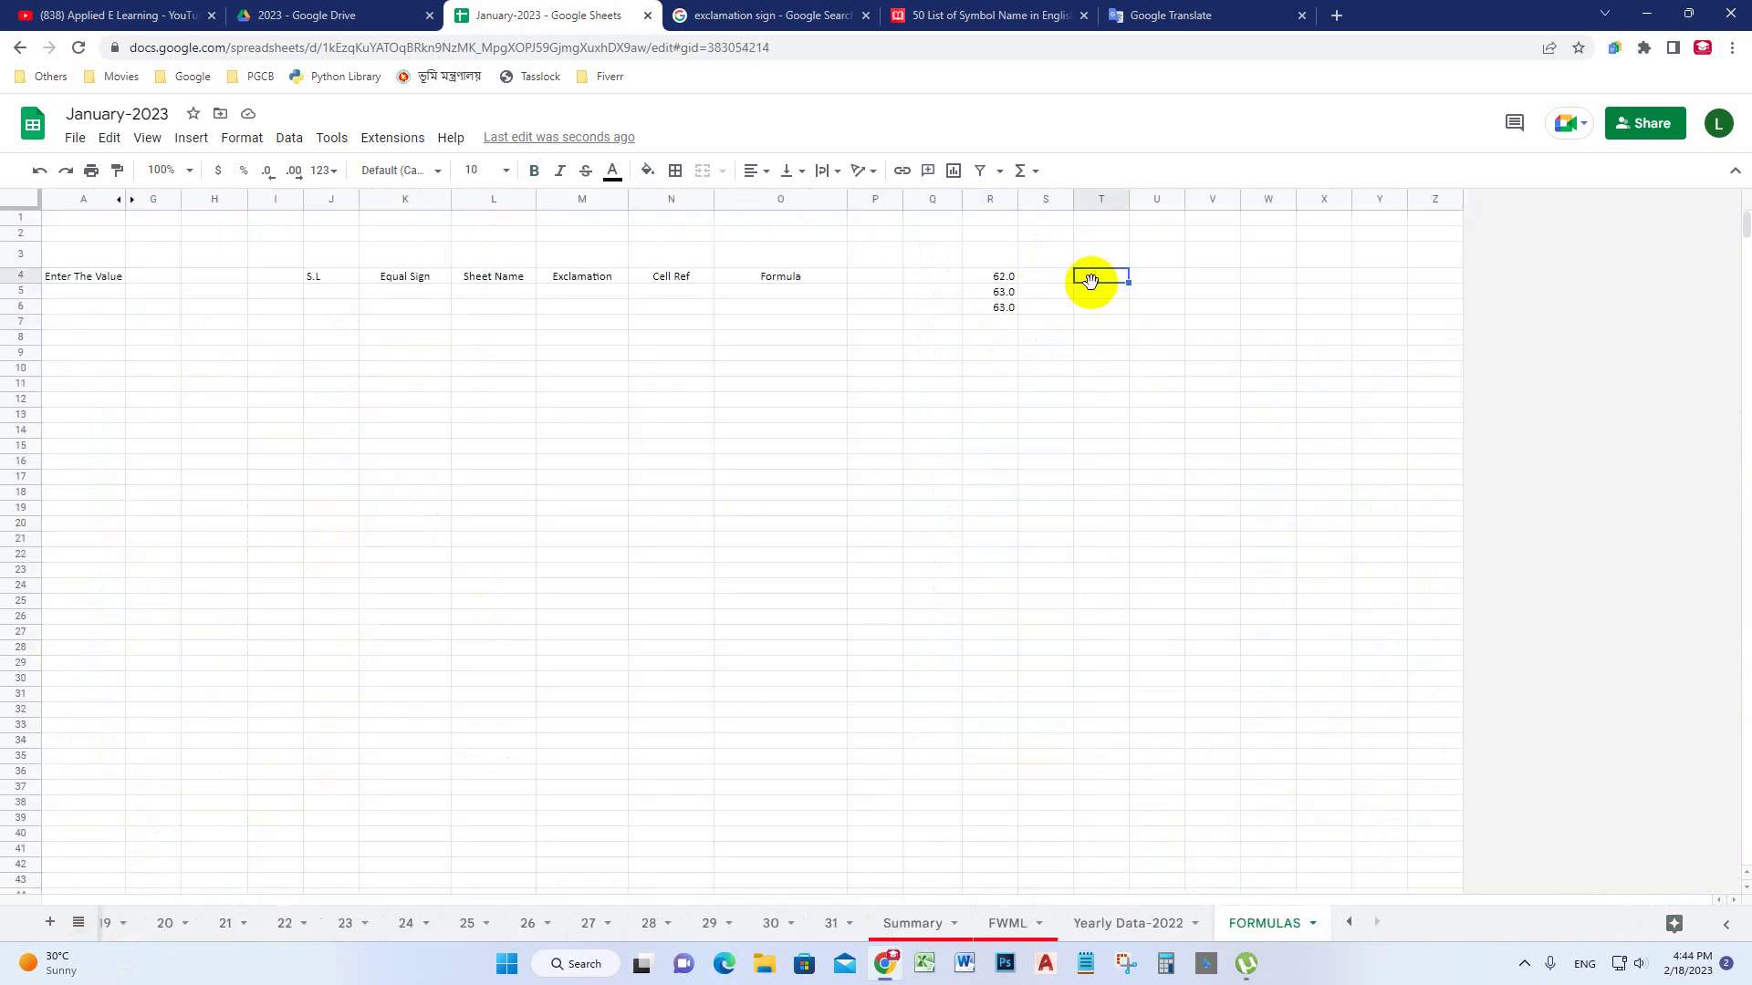
type("=")
left_click(79, 922)
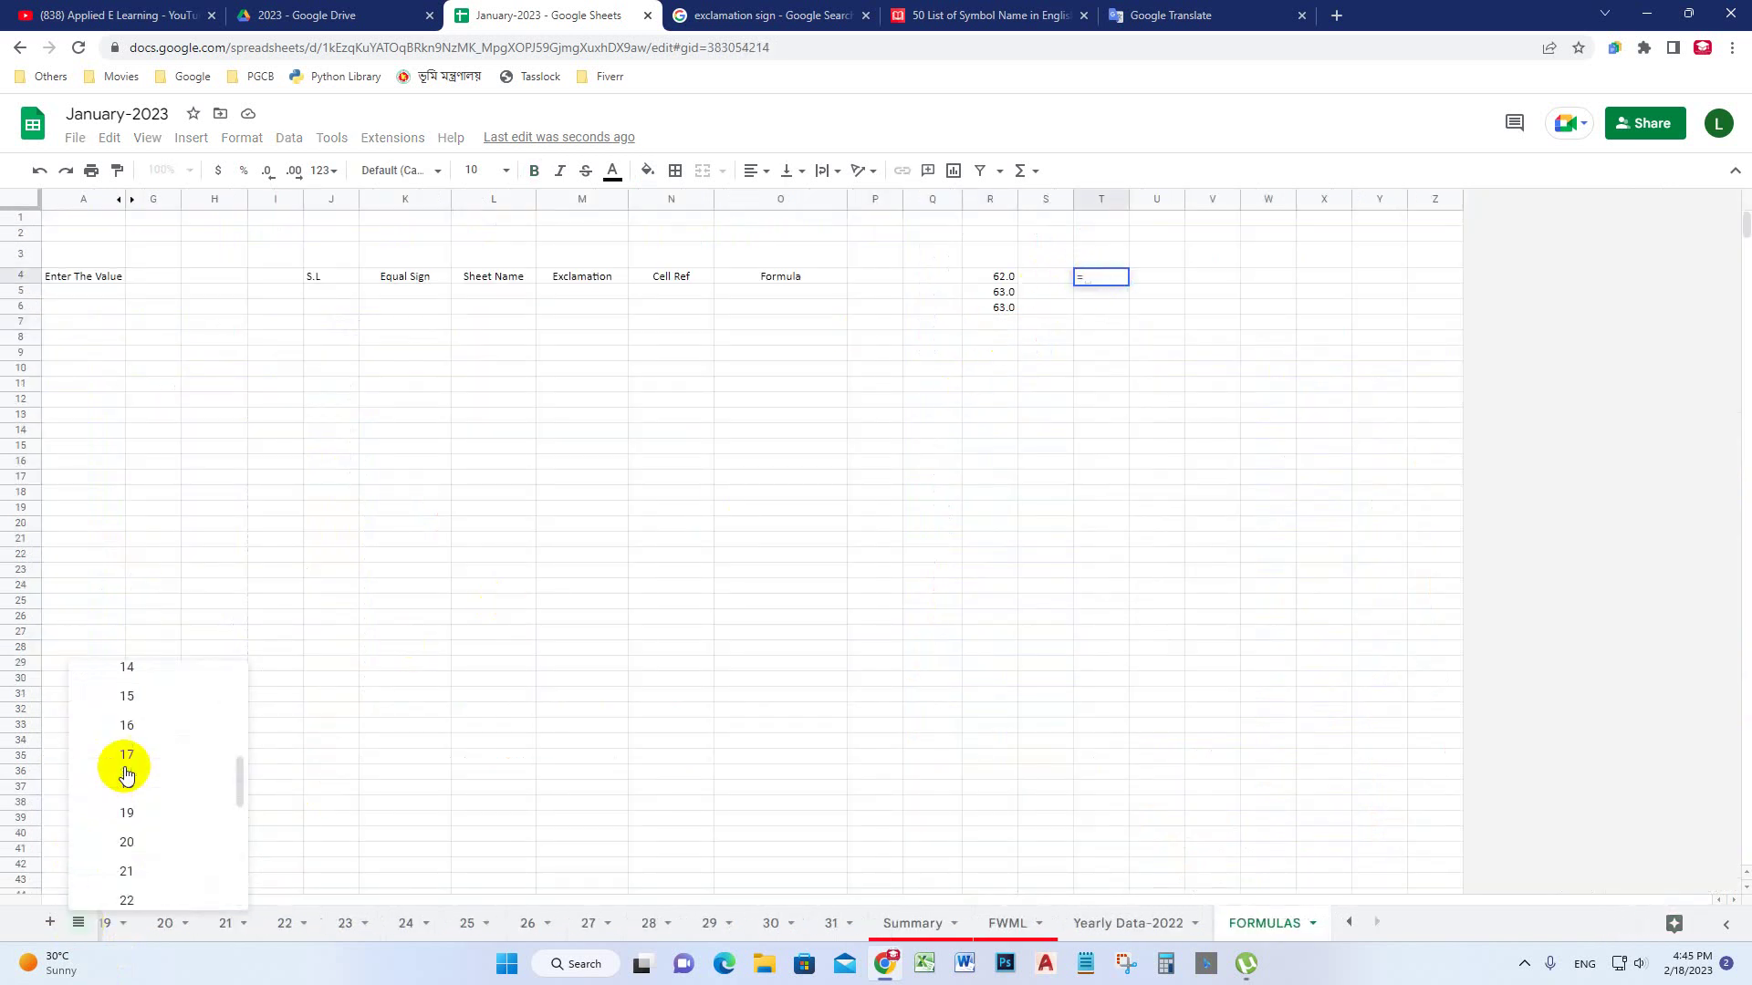
scroll(126, 774, "up", 5)
left_click(128, 676)
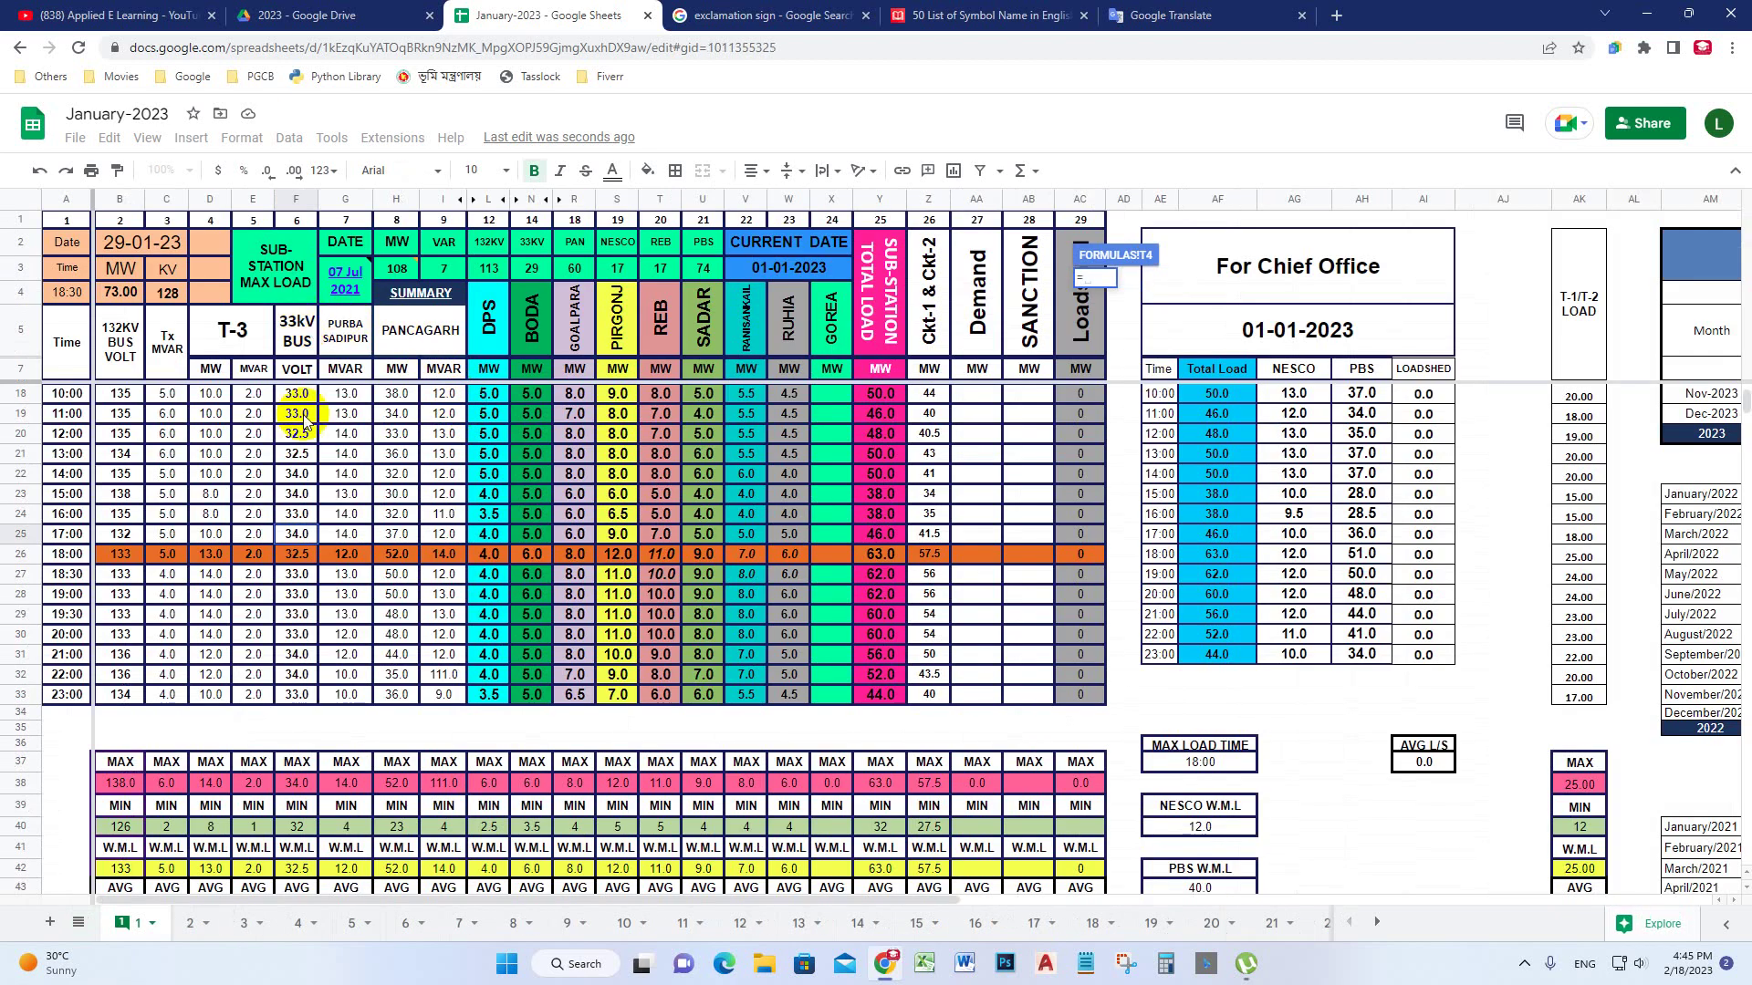
left_click(301, 537)
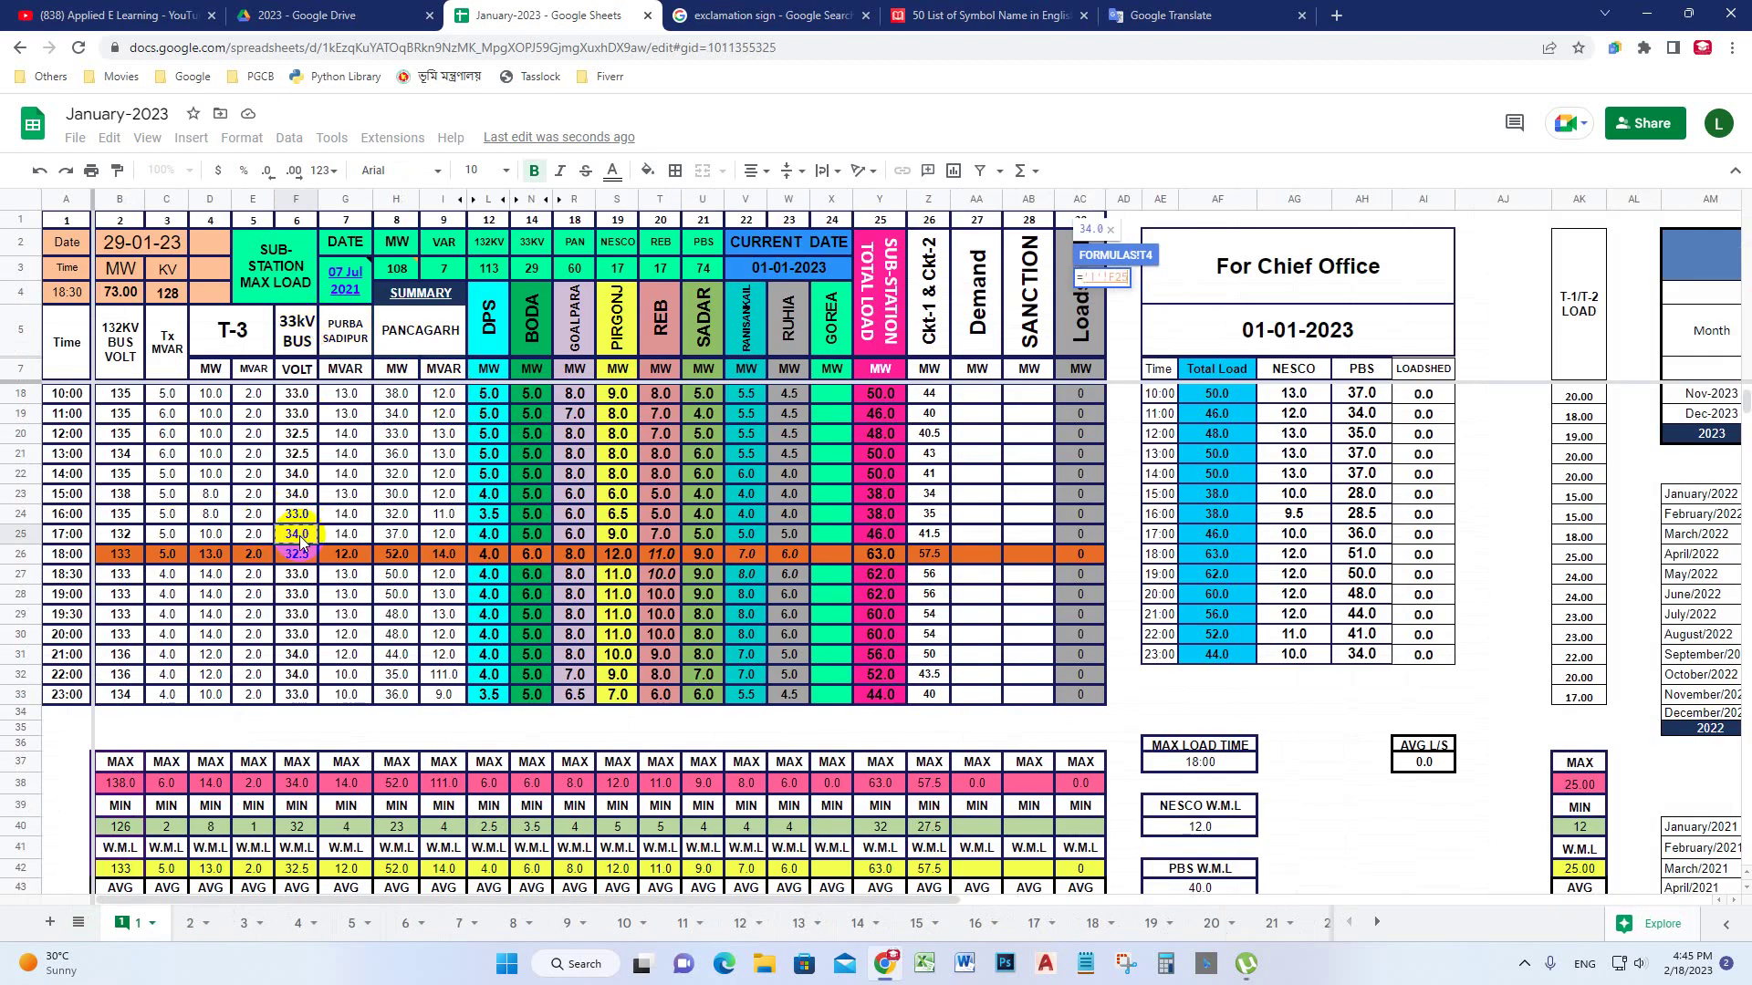
key("Return")
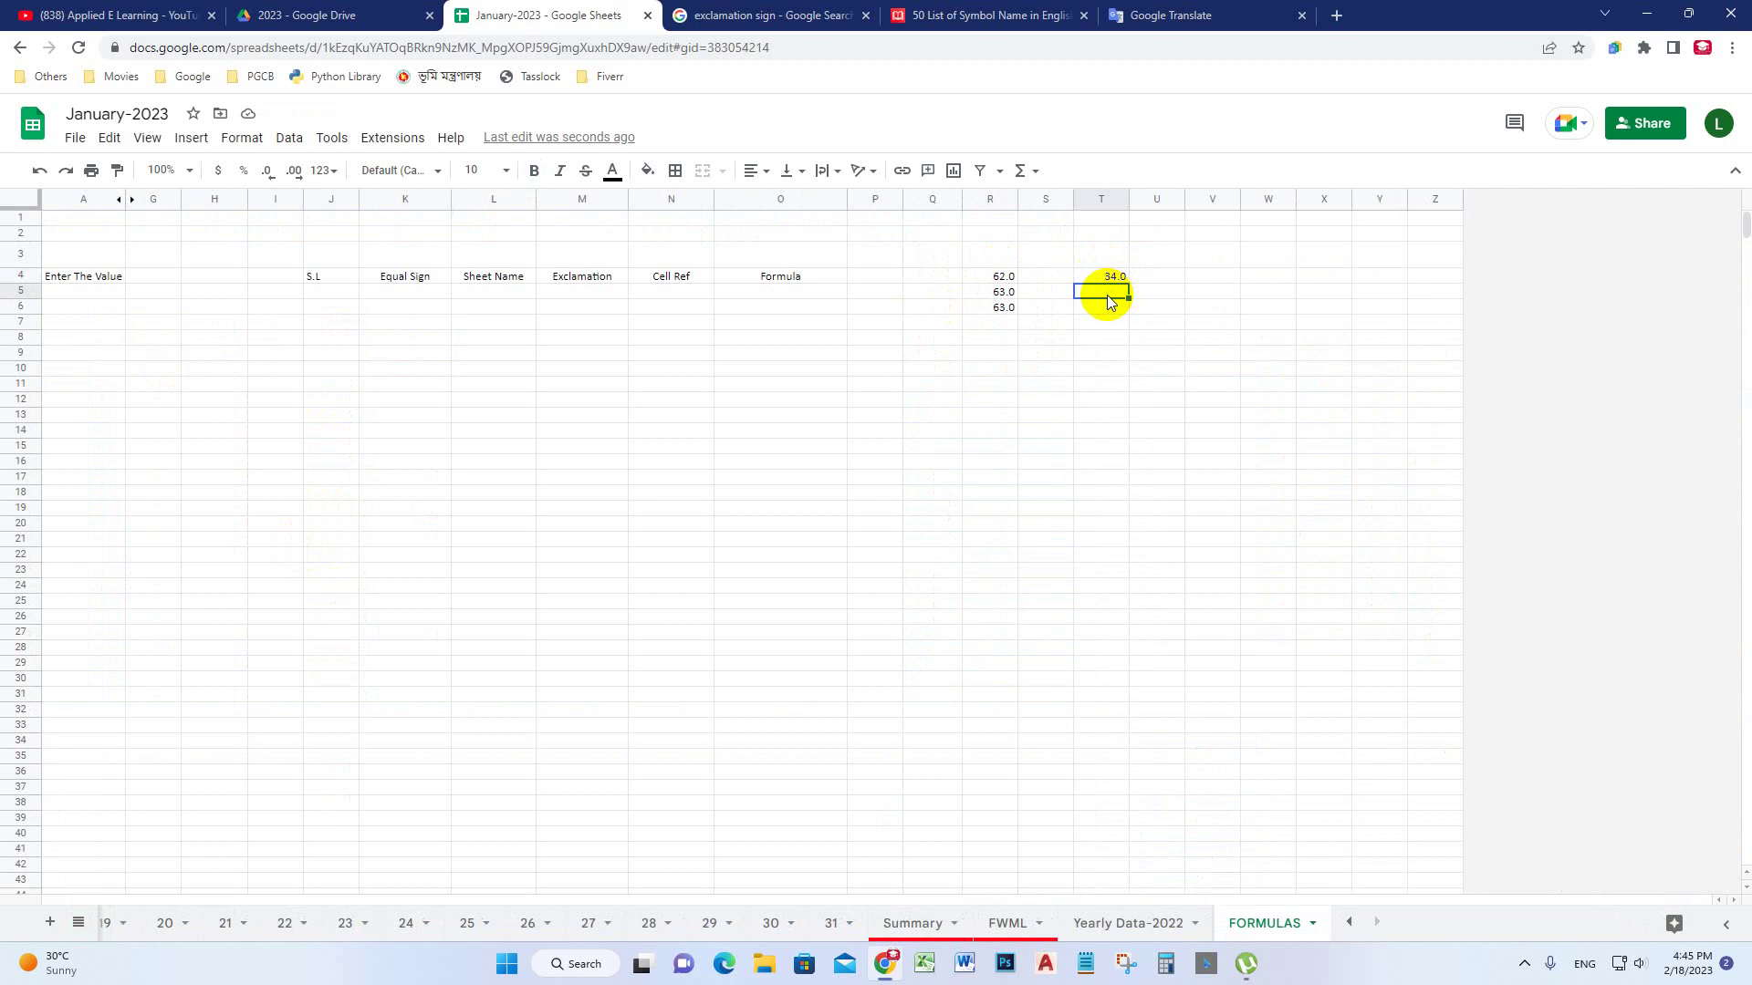
Convert the formula in cell R4 into literal text so it reads ='1'!Y28
left_click_drag(1004, 277, 1100, 326)
left_click(1076, 349)
double_click(1001, 274)
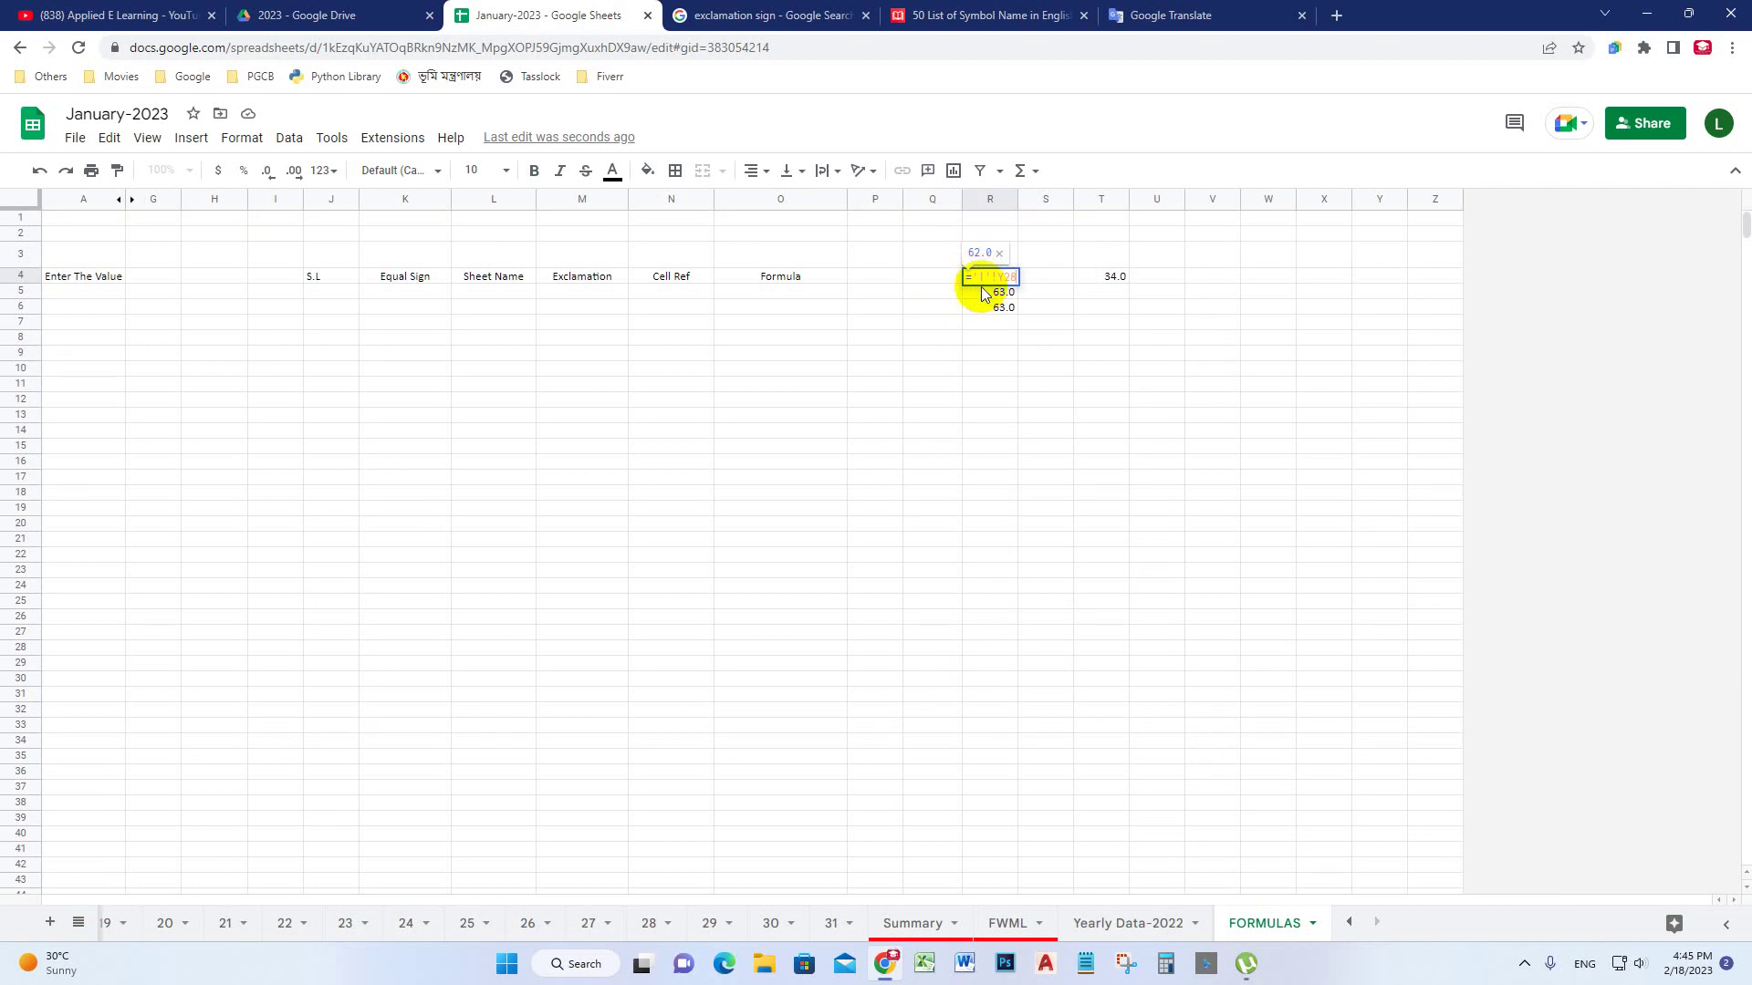
left_click(967, 275)
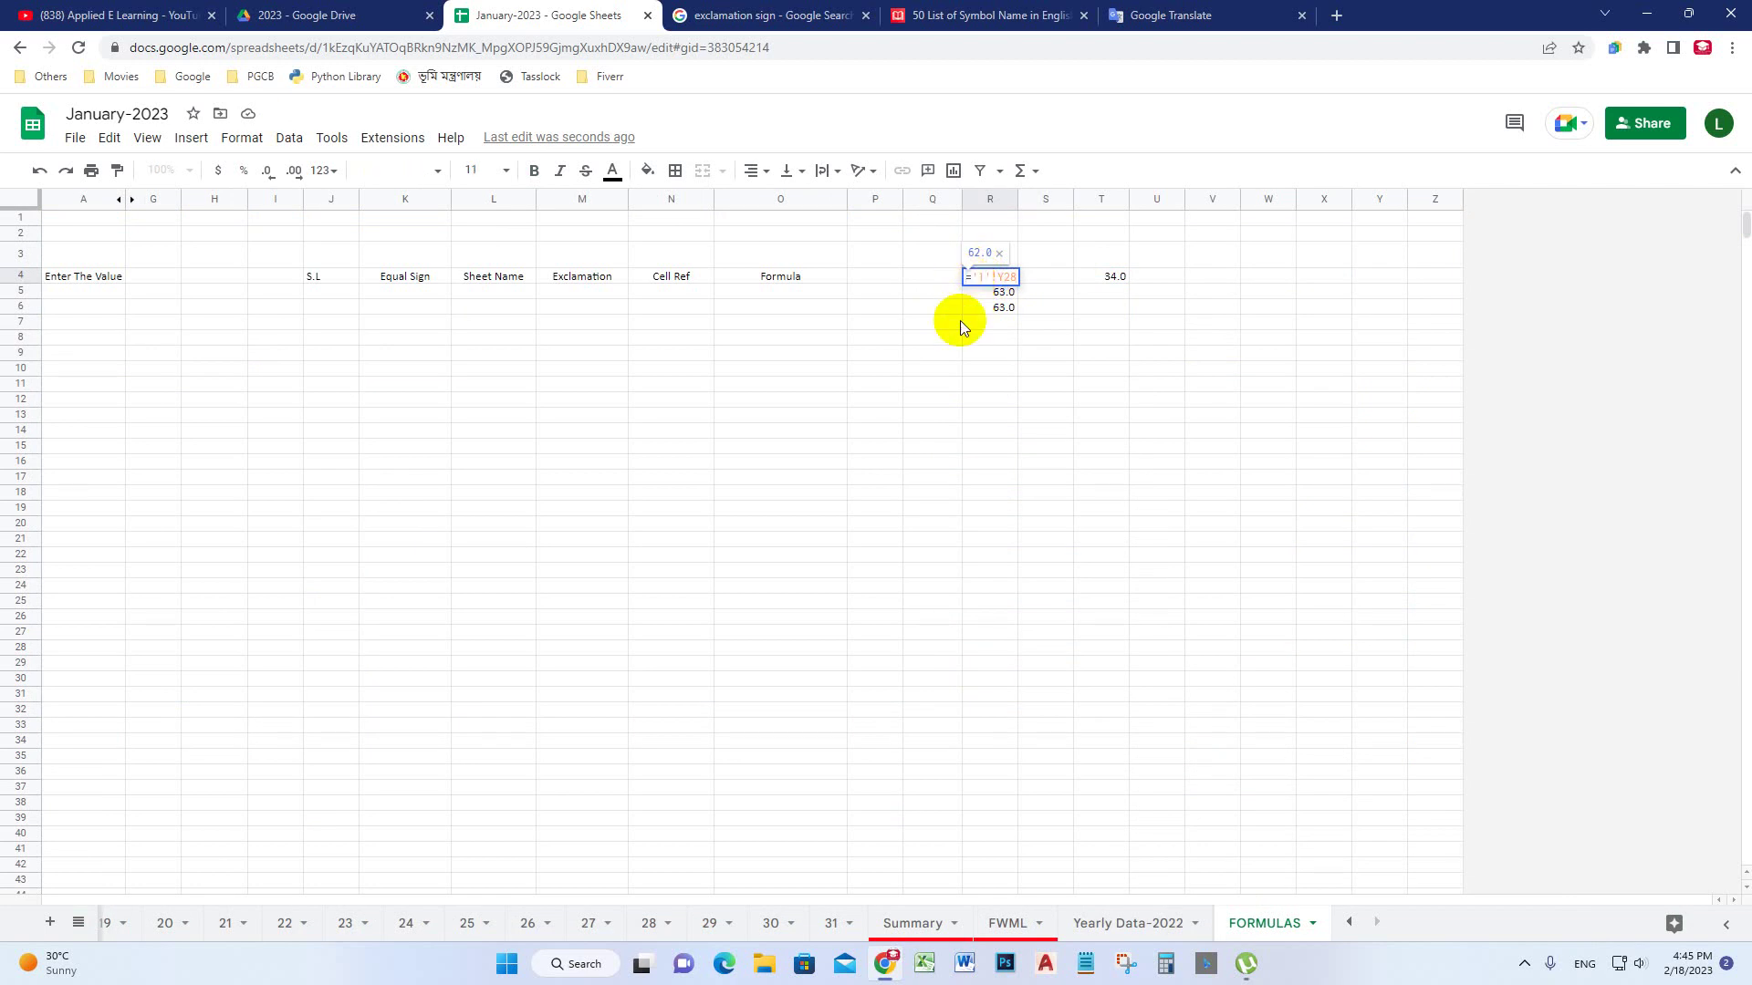
key("Return")
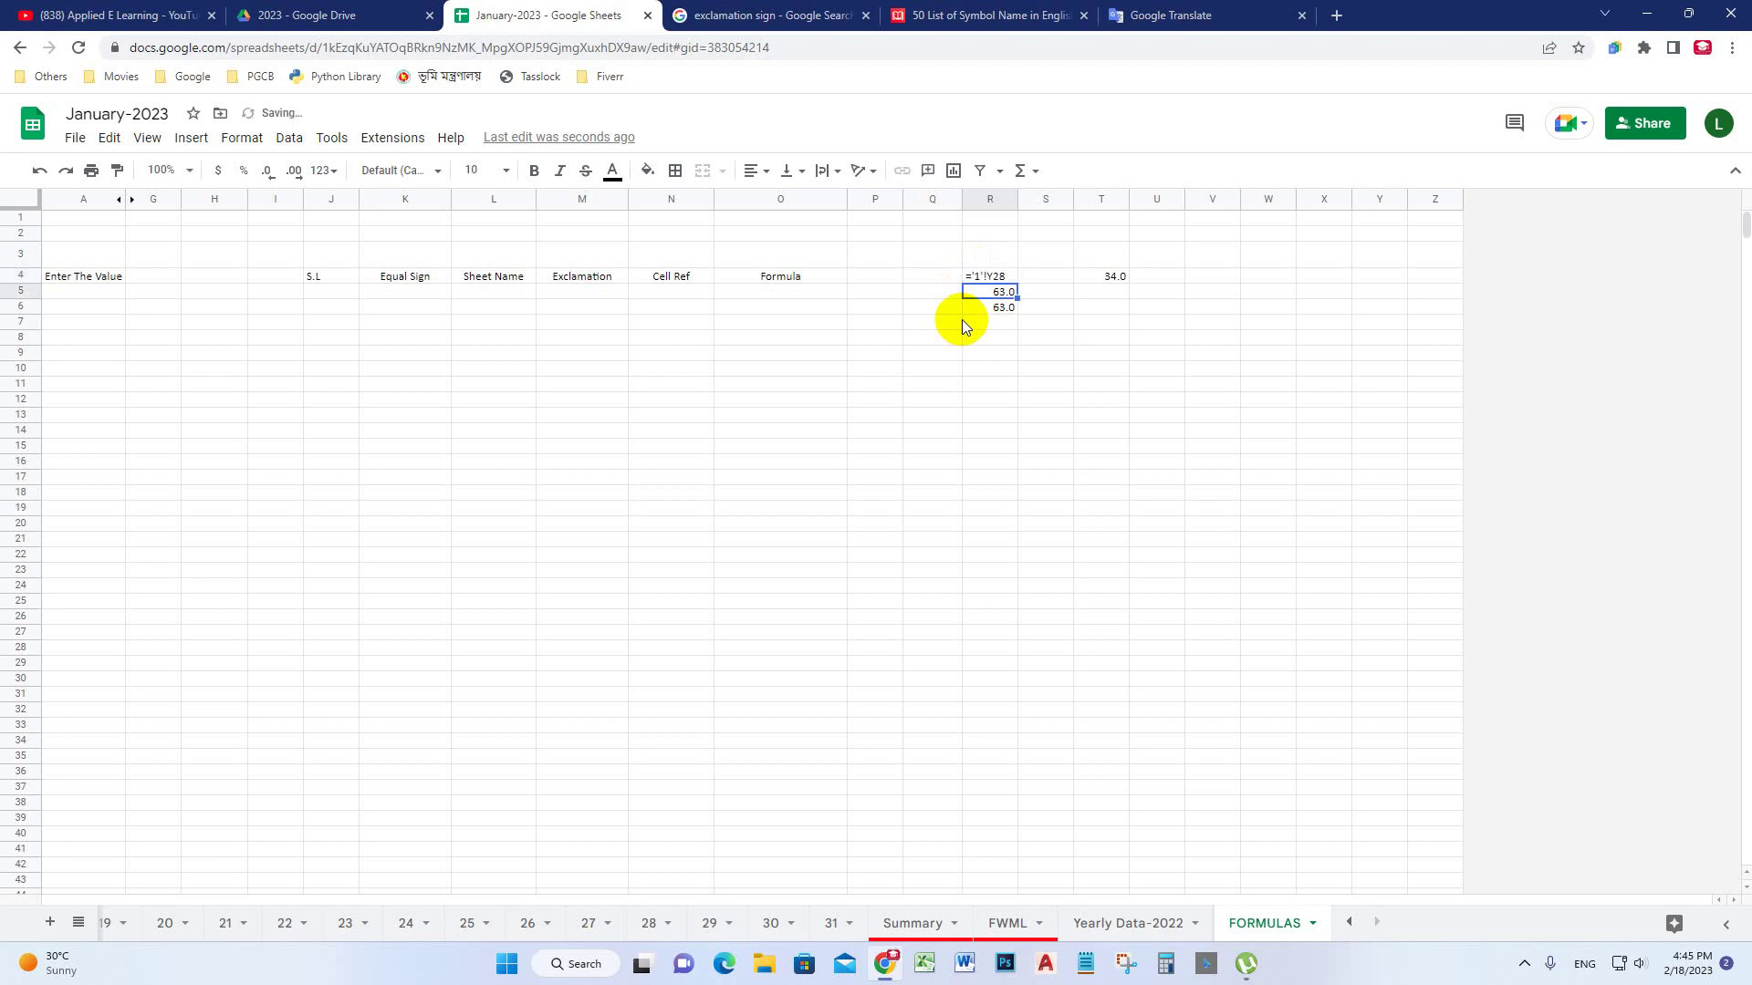
Make the cell reference in R4's formula text absolute, so it reads ='1'!$Y$28
left_click(978, 277)
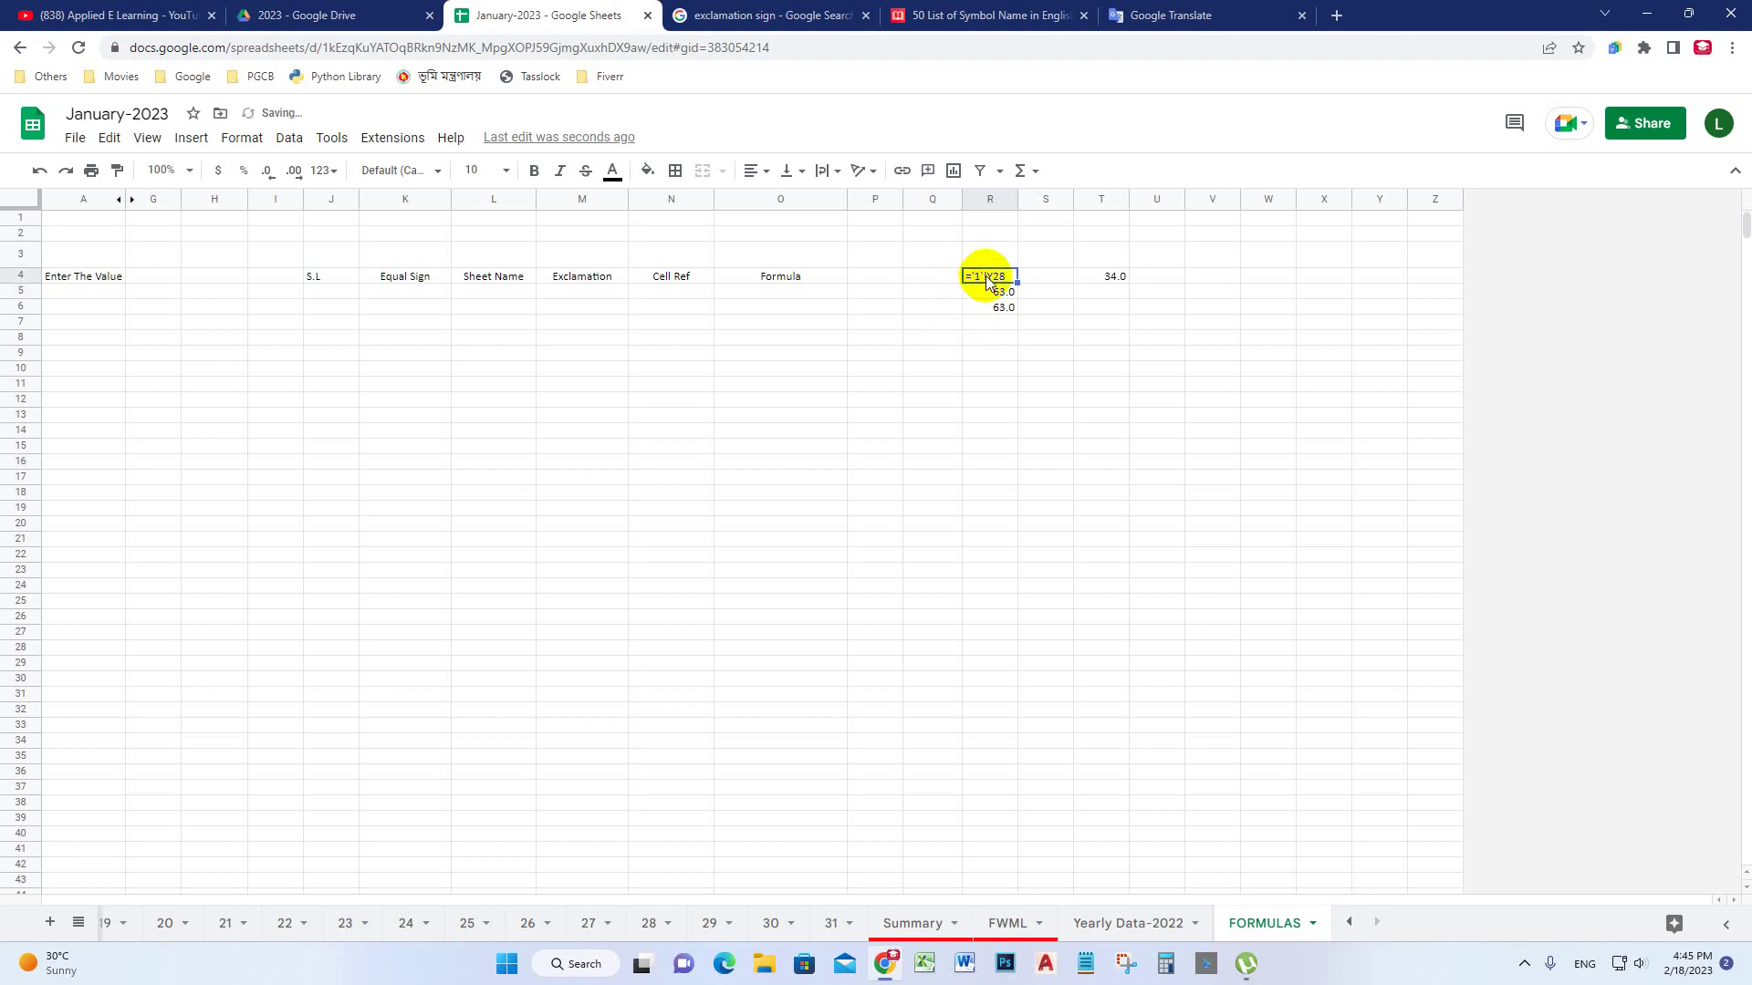
double_click(991, 277)
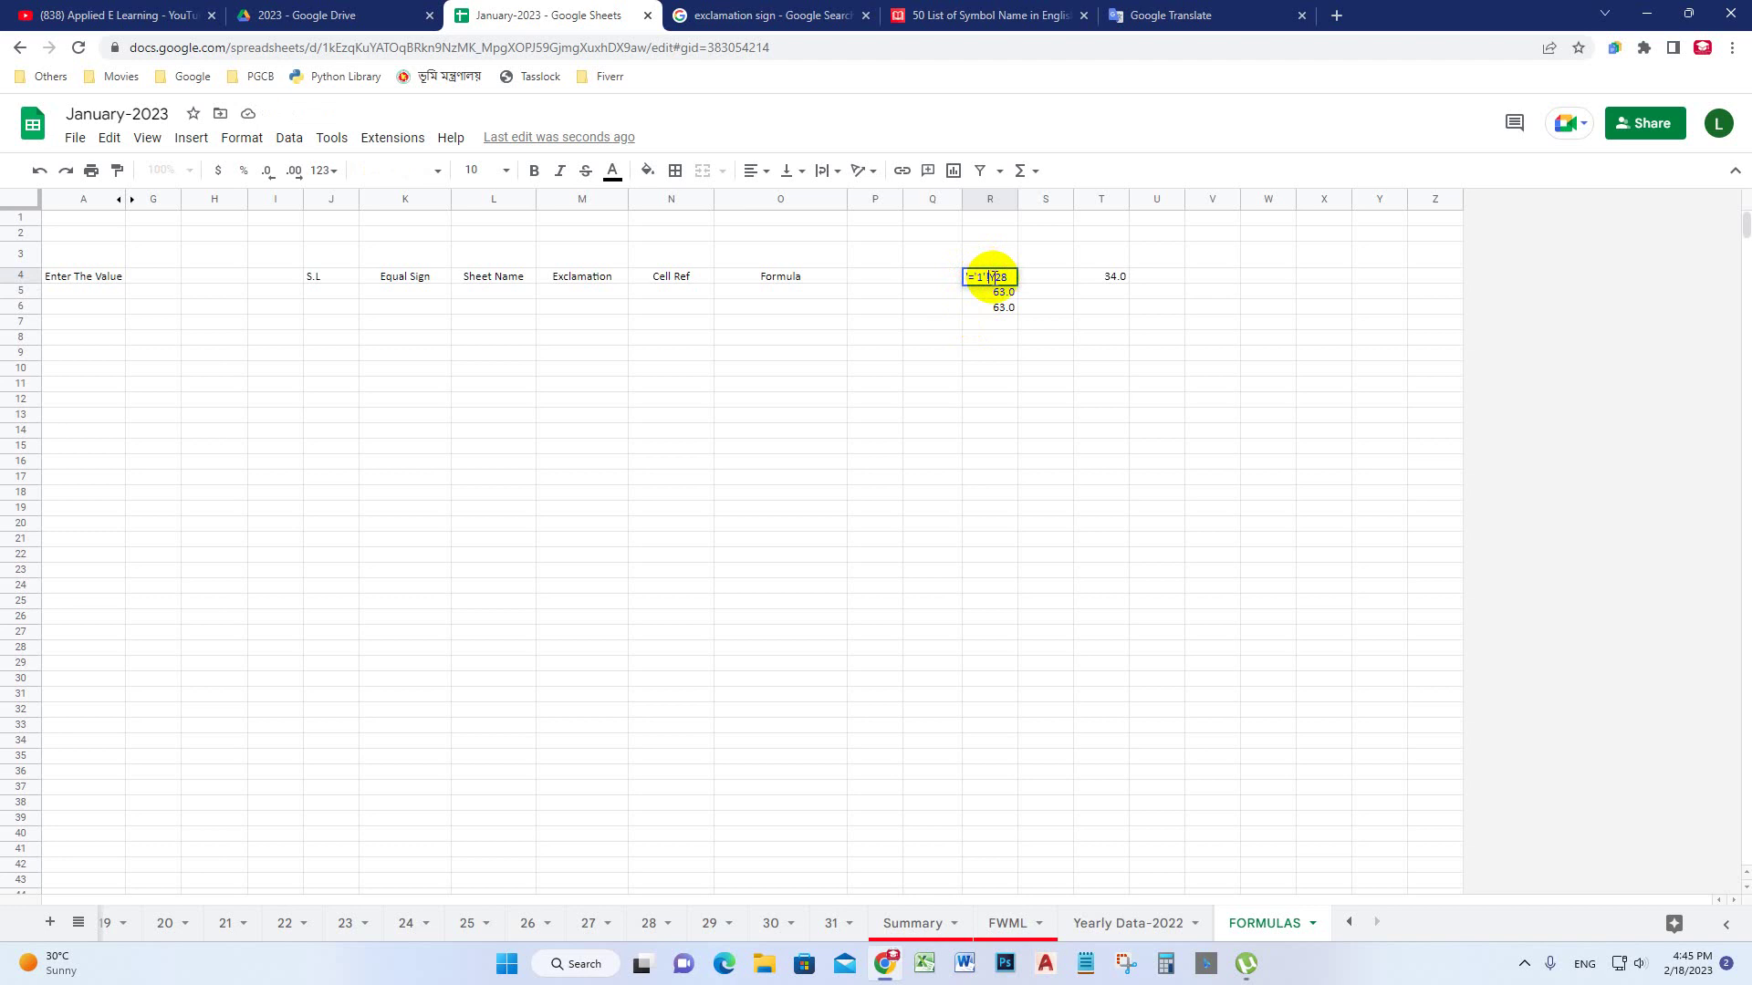
type("S")
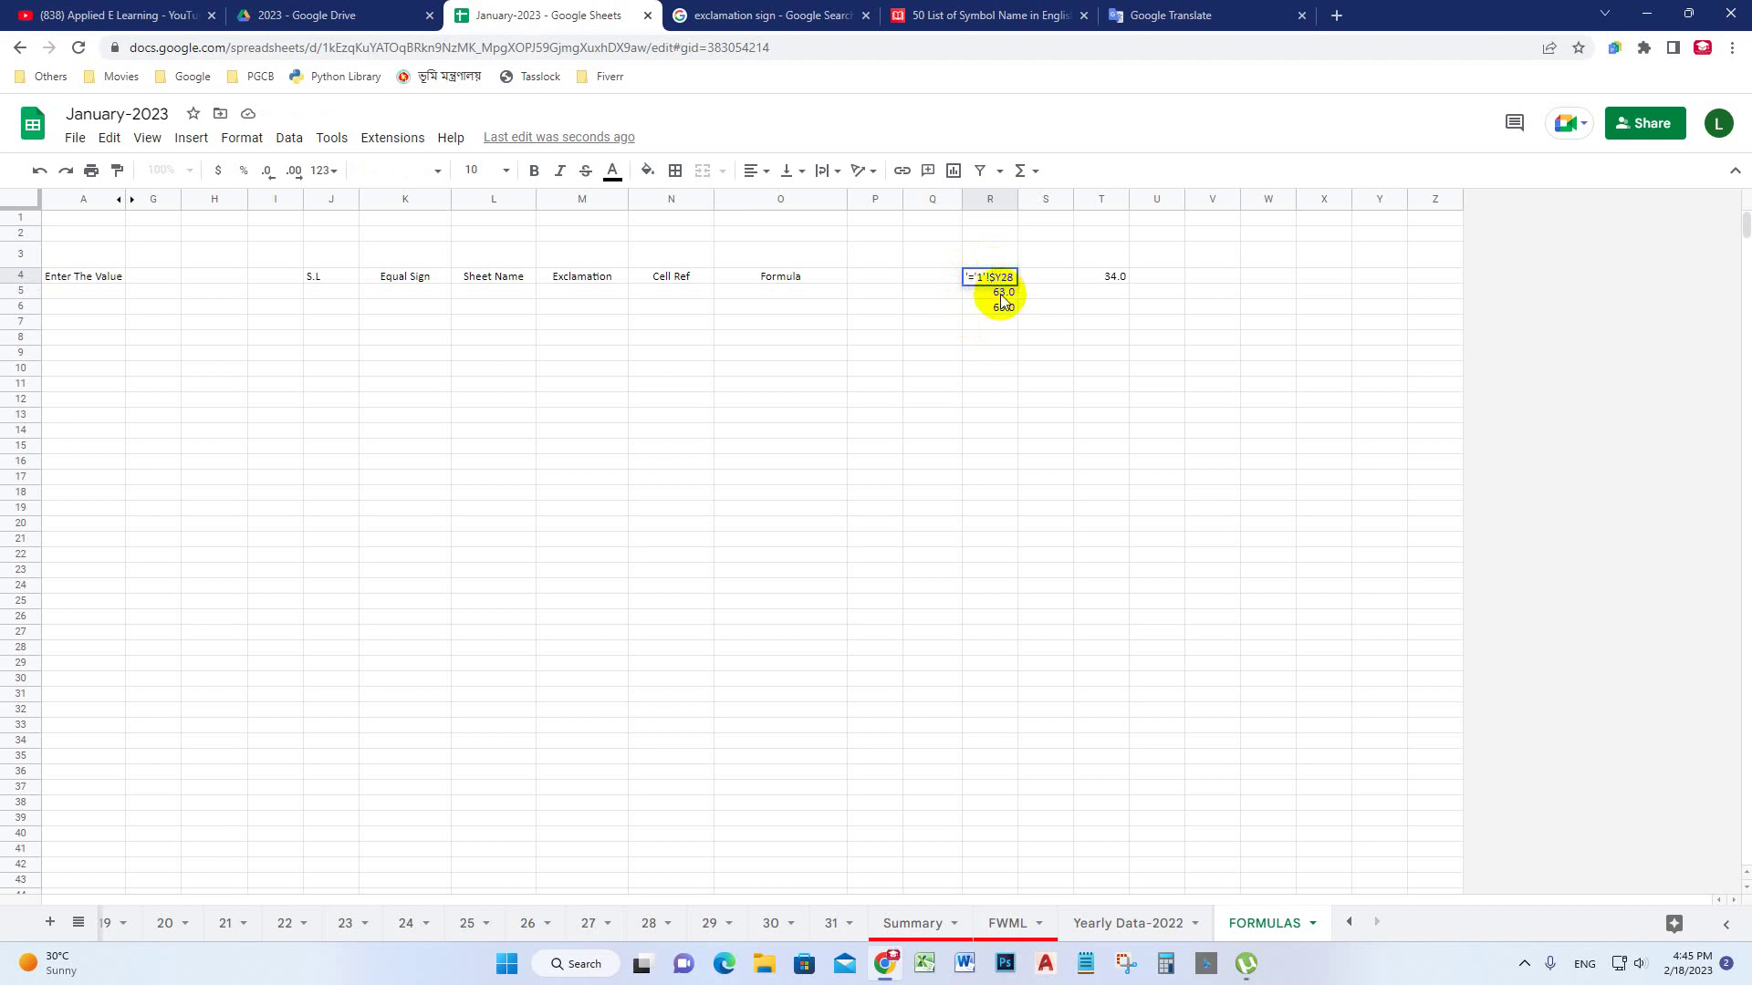
type("$")
key("Return")
left_click(998, 282)
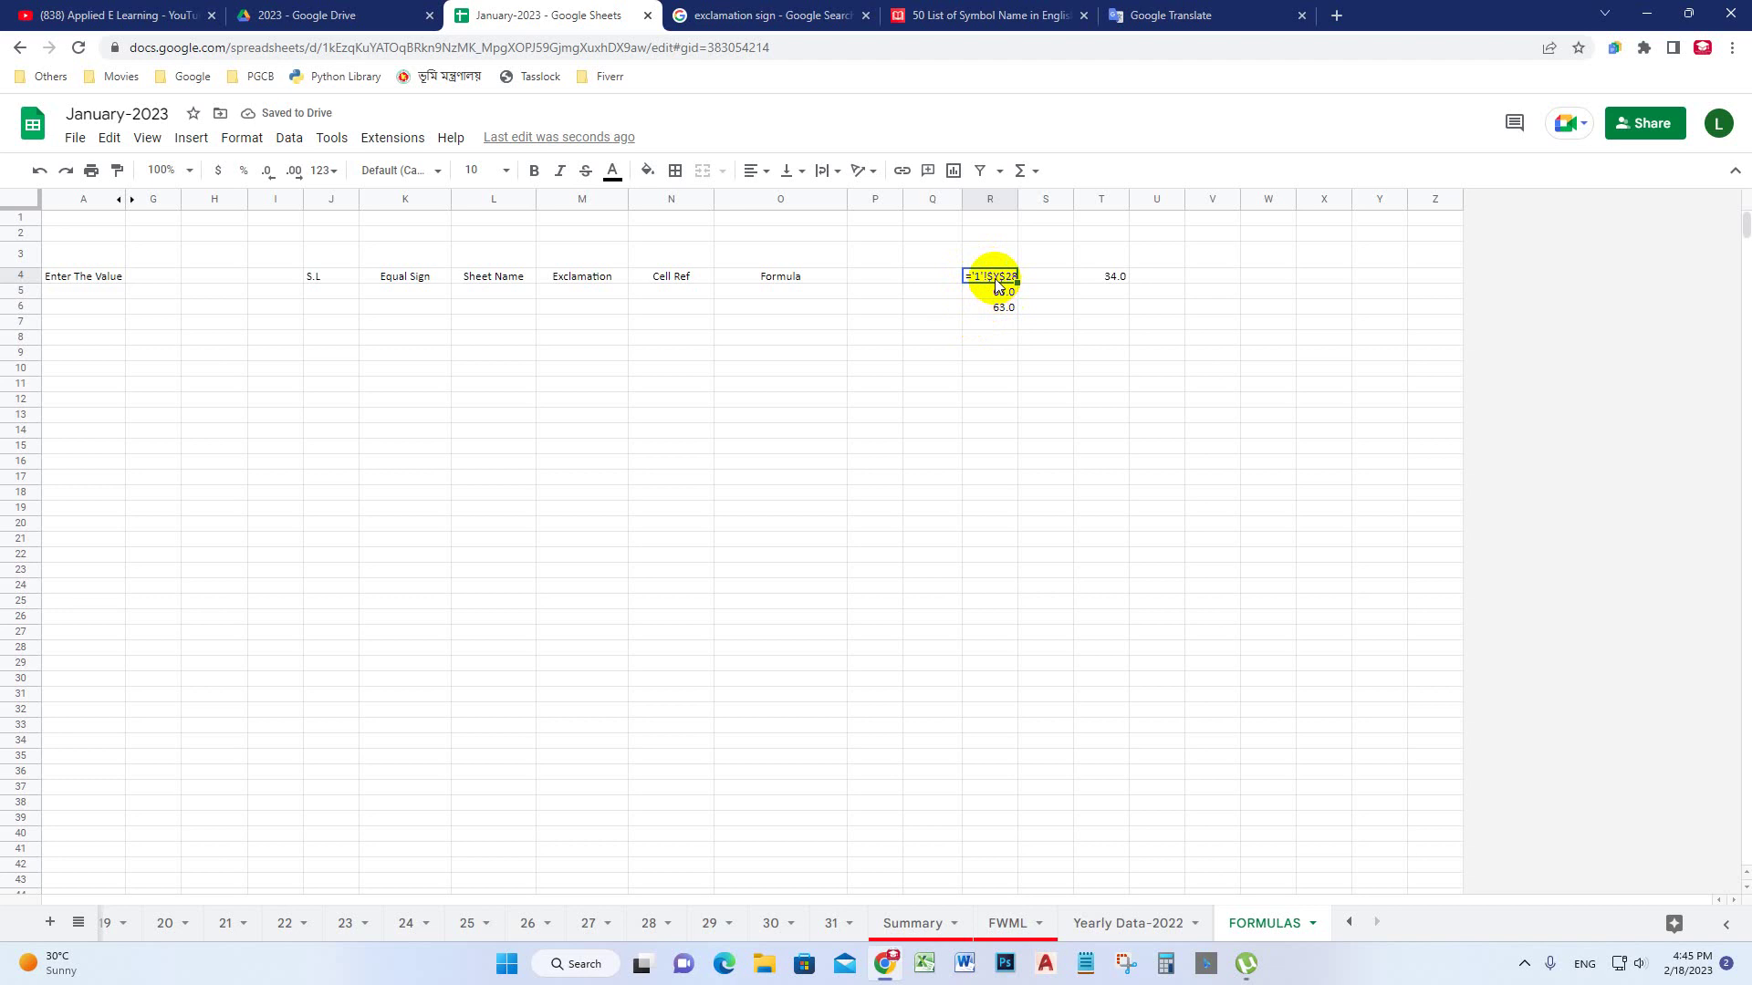
Fill the S.L column, J5 to J35, with serial numbers 1 to 31
left_click(330, 292)
type("1")
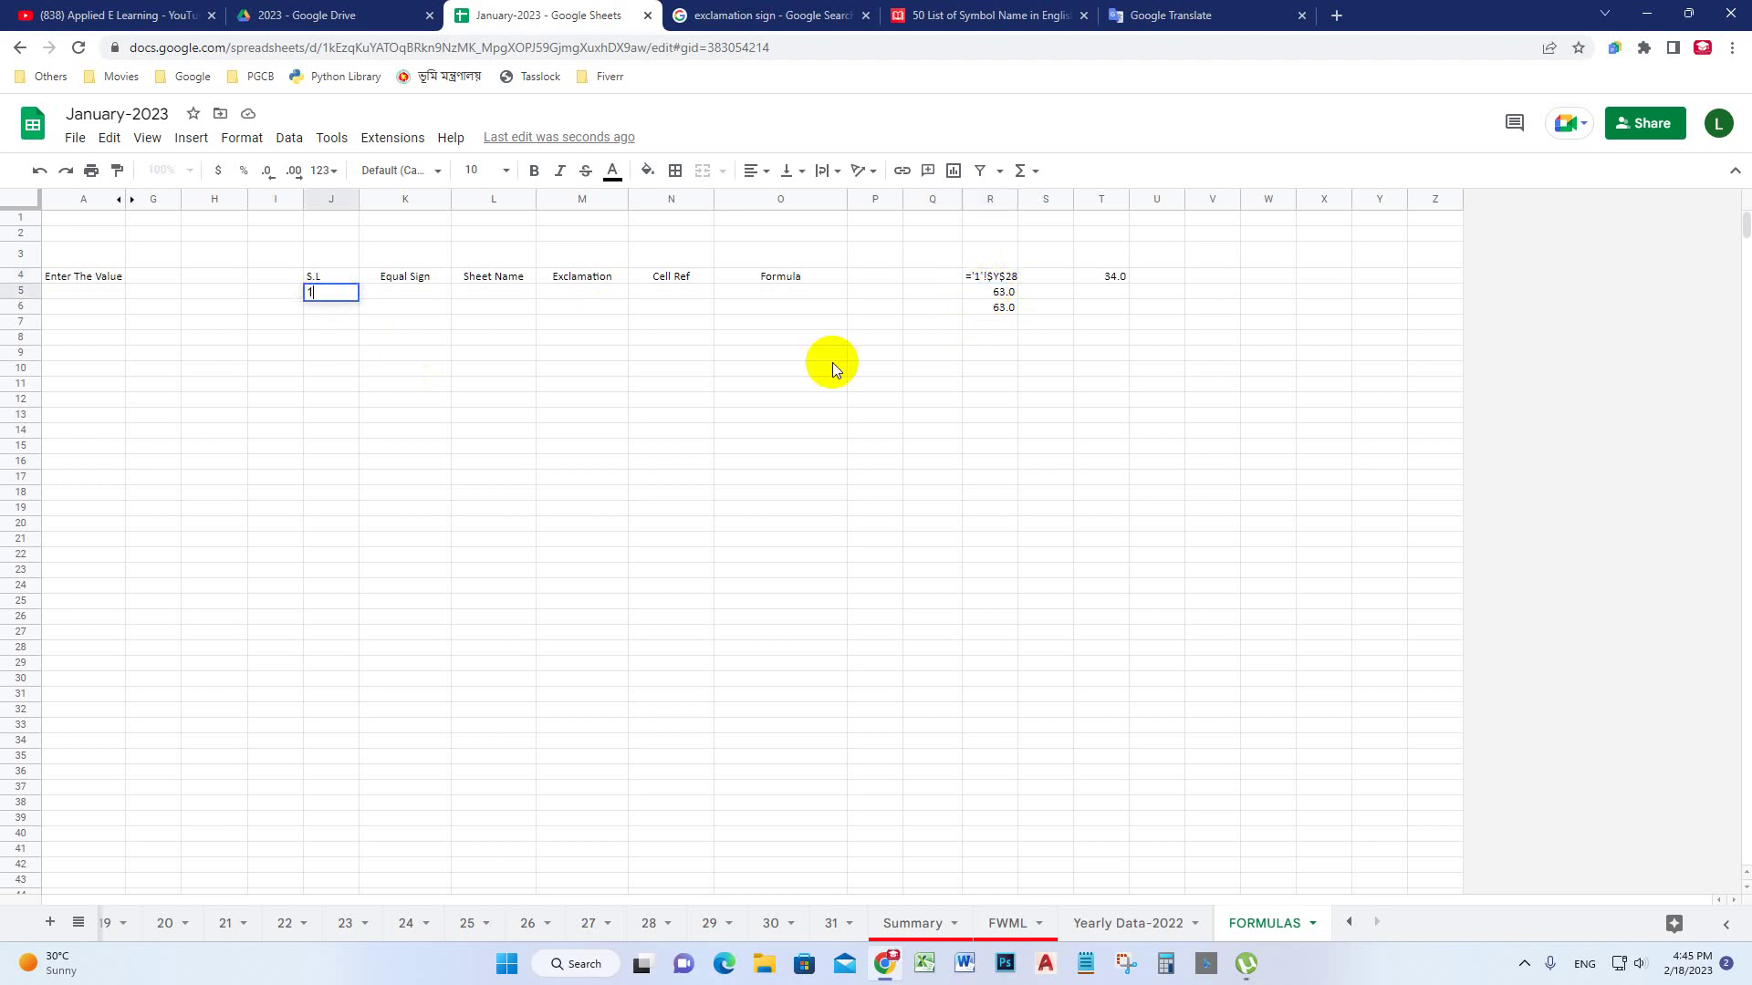
key("Return")
type("2")
key("Return")
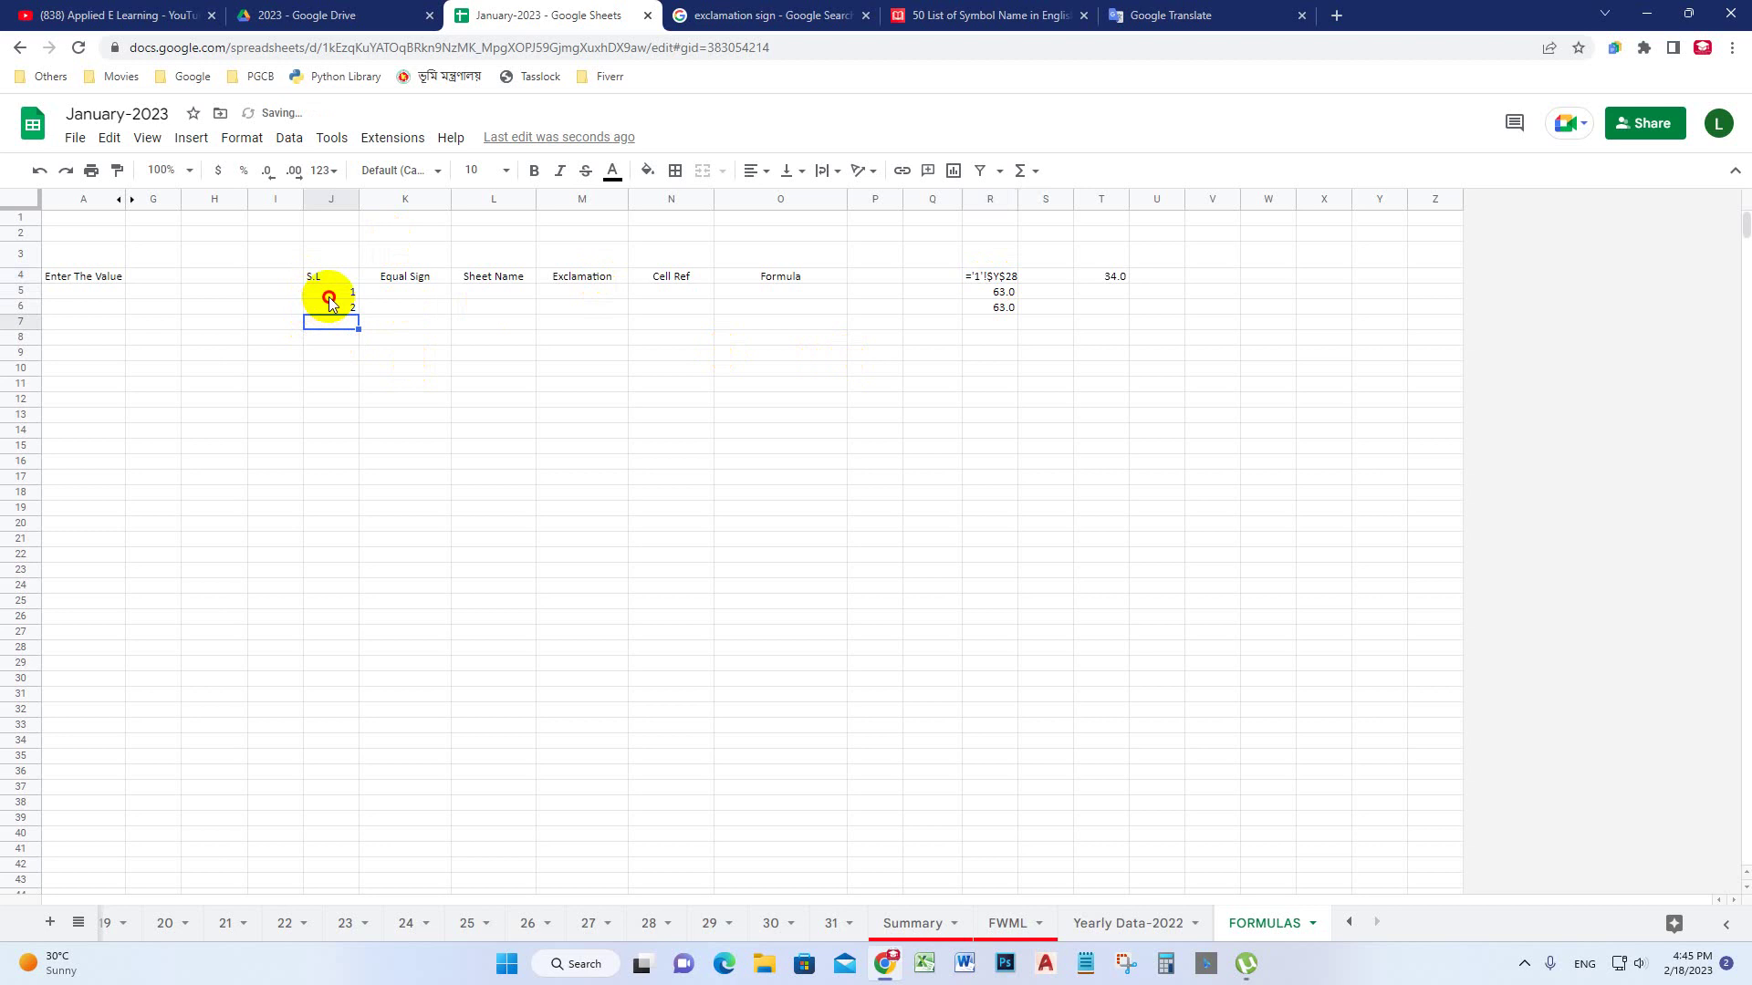
left_click_drag(329, 297, 363, 758)
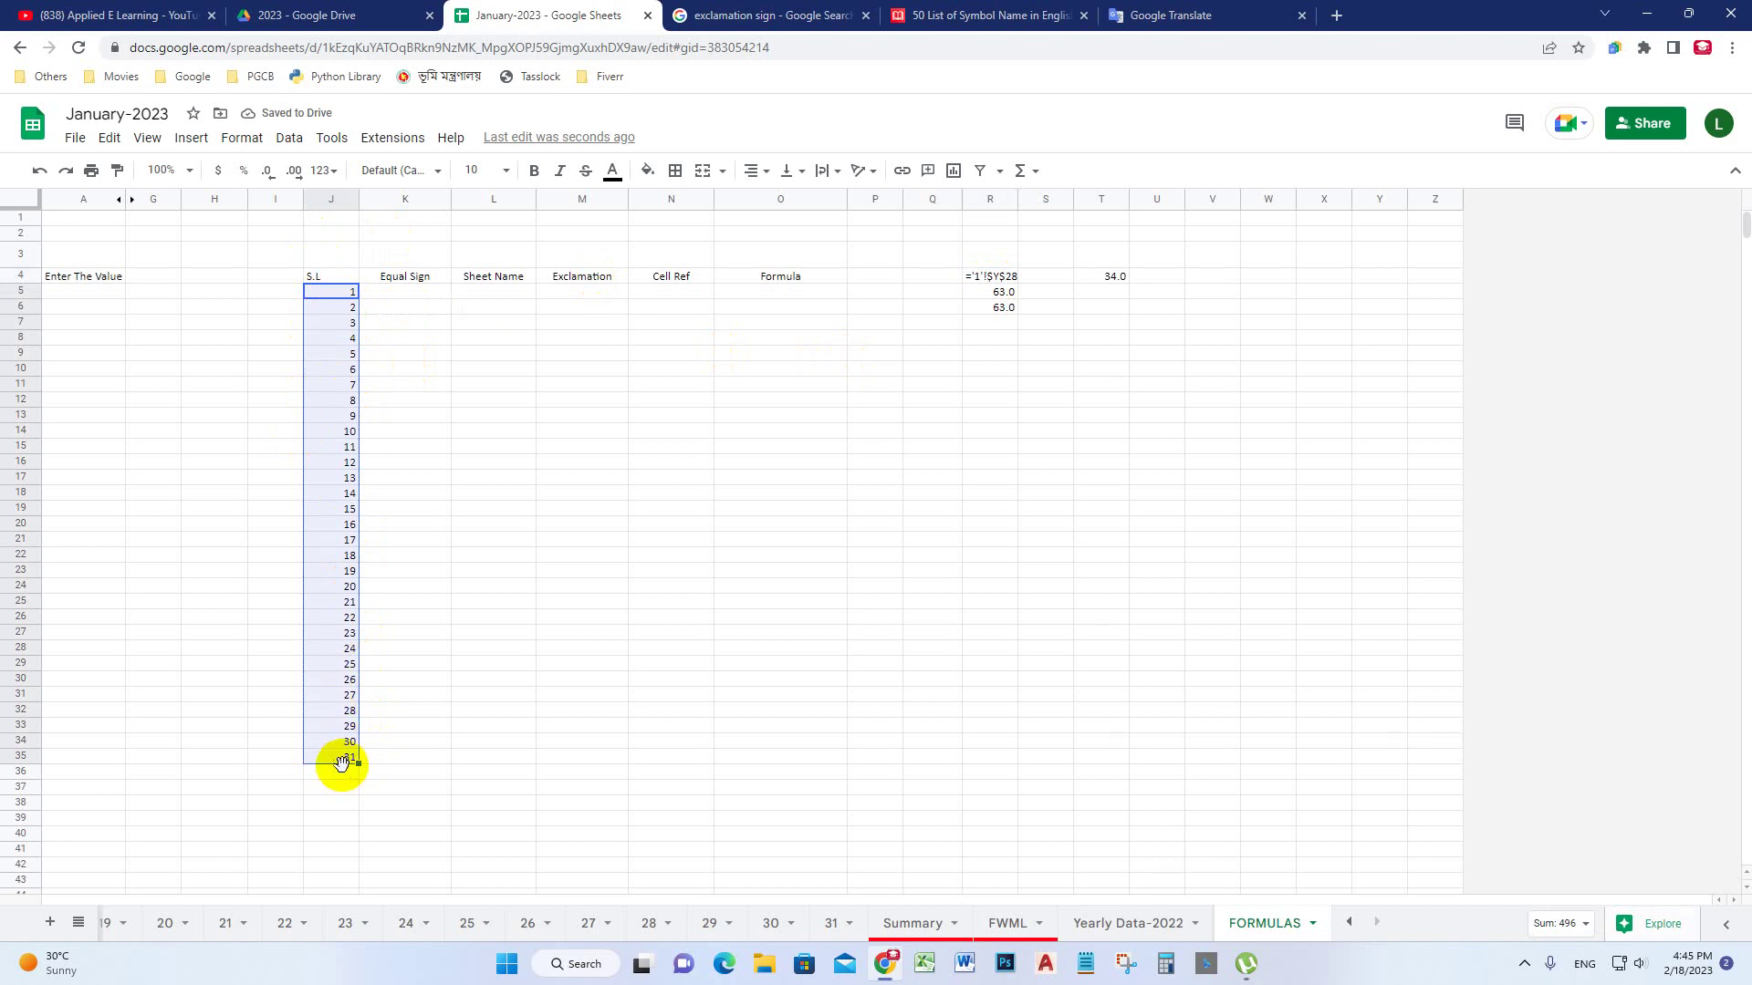
Fill the Equal Sign column, K5 to K35, with an equal sign stored as text
left_click(403, 293)
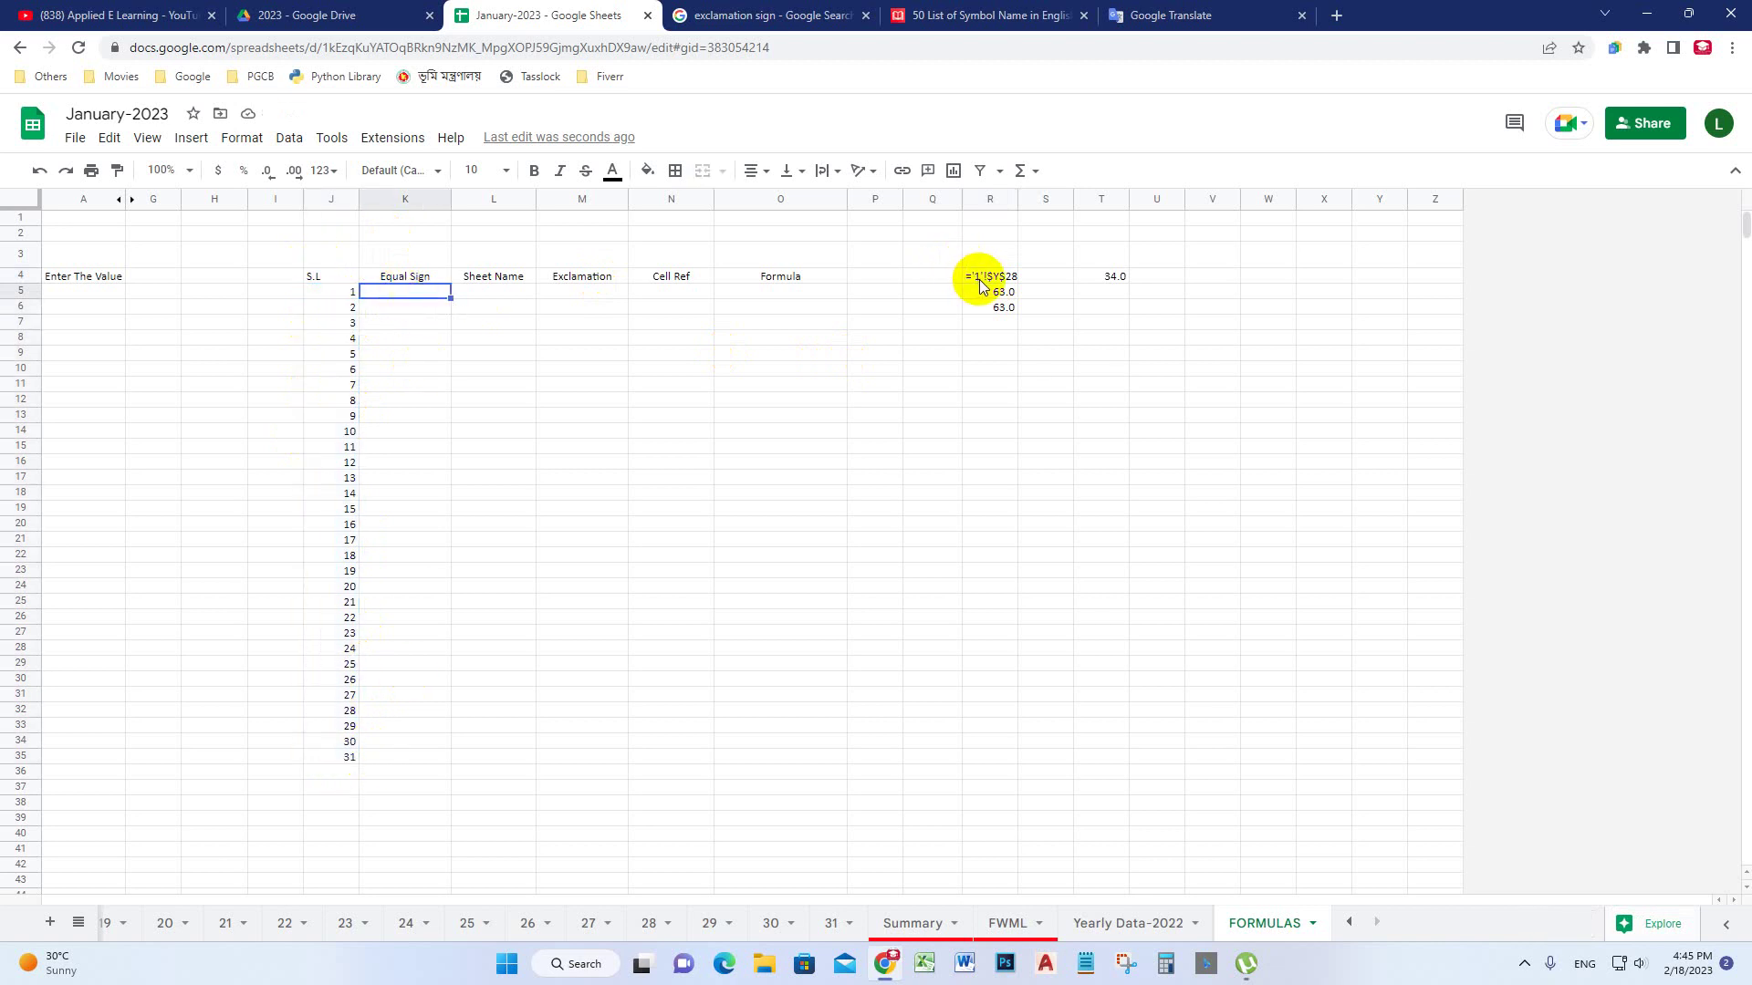
type("=")
key("Return")
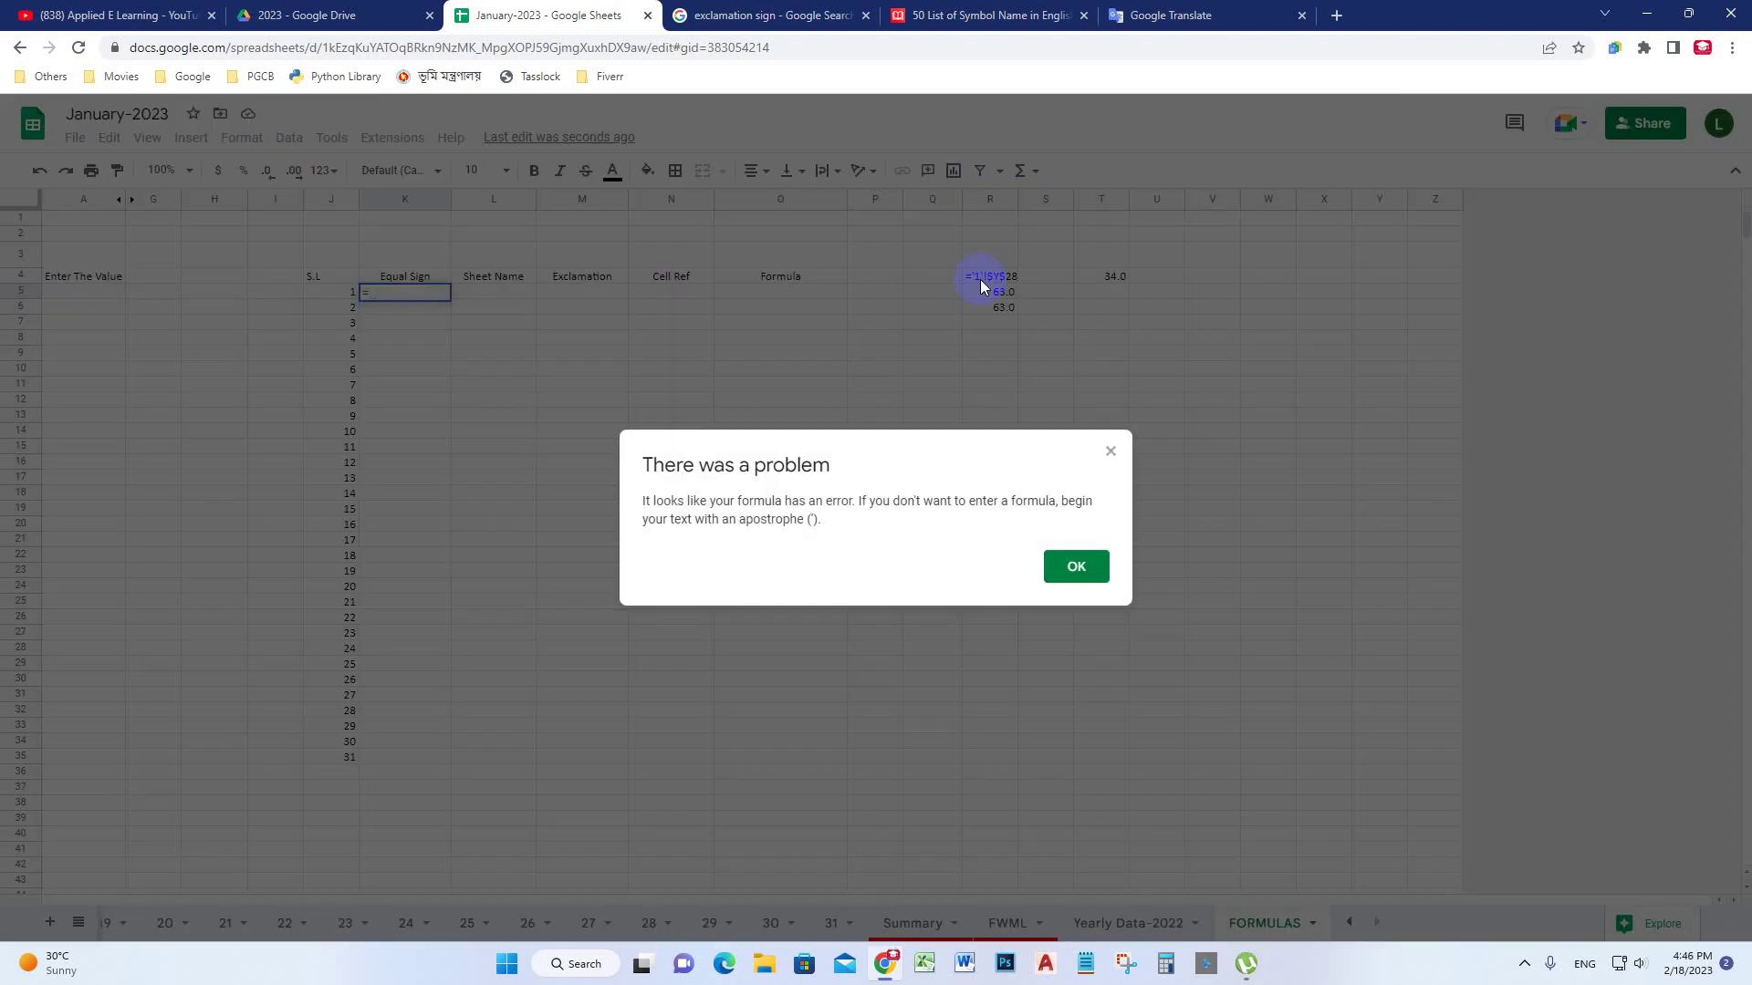
left_click(1070, 564)
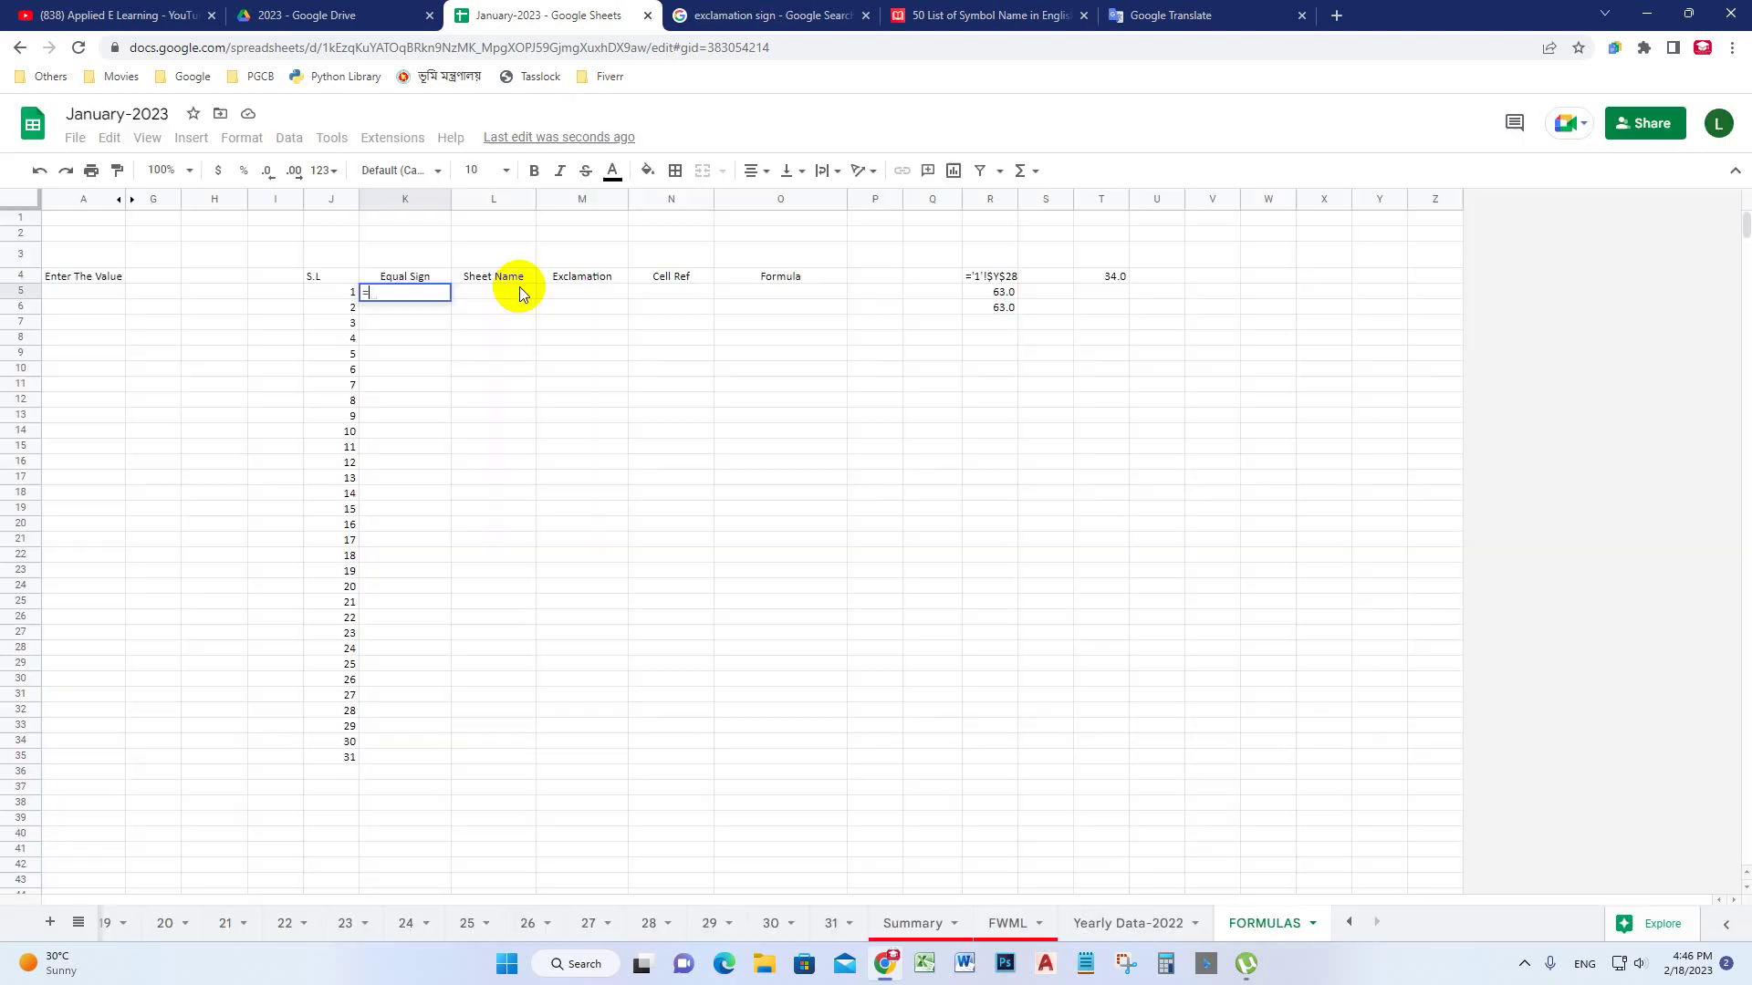
left_click(350, 296)
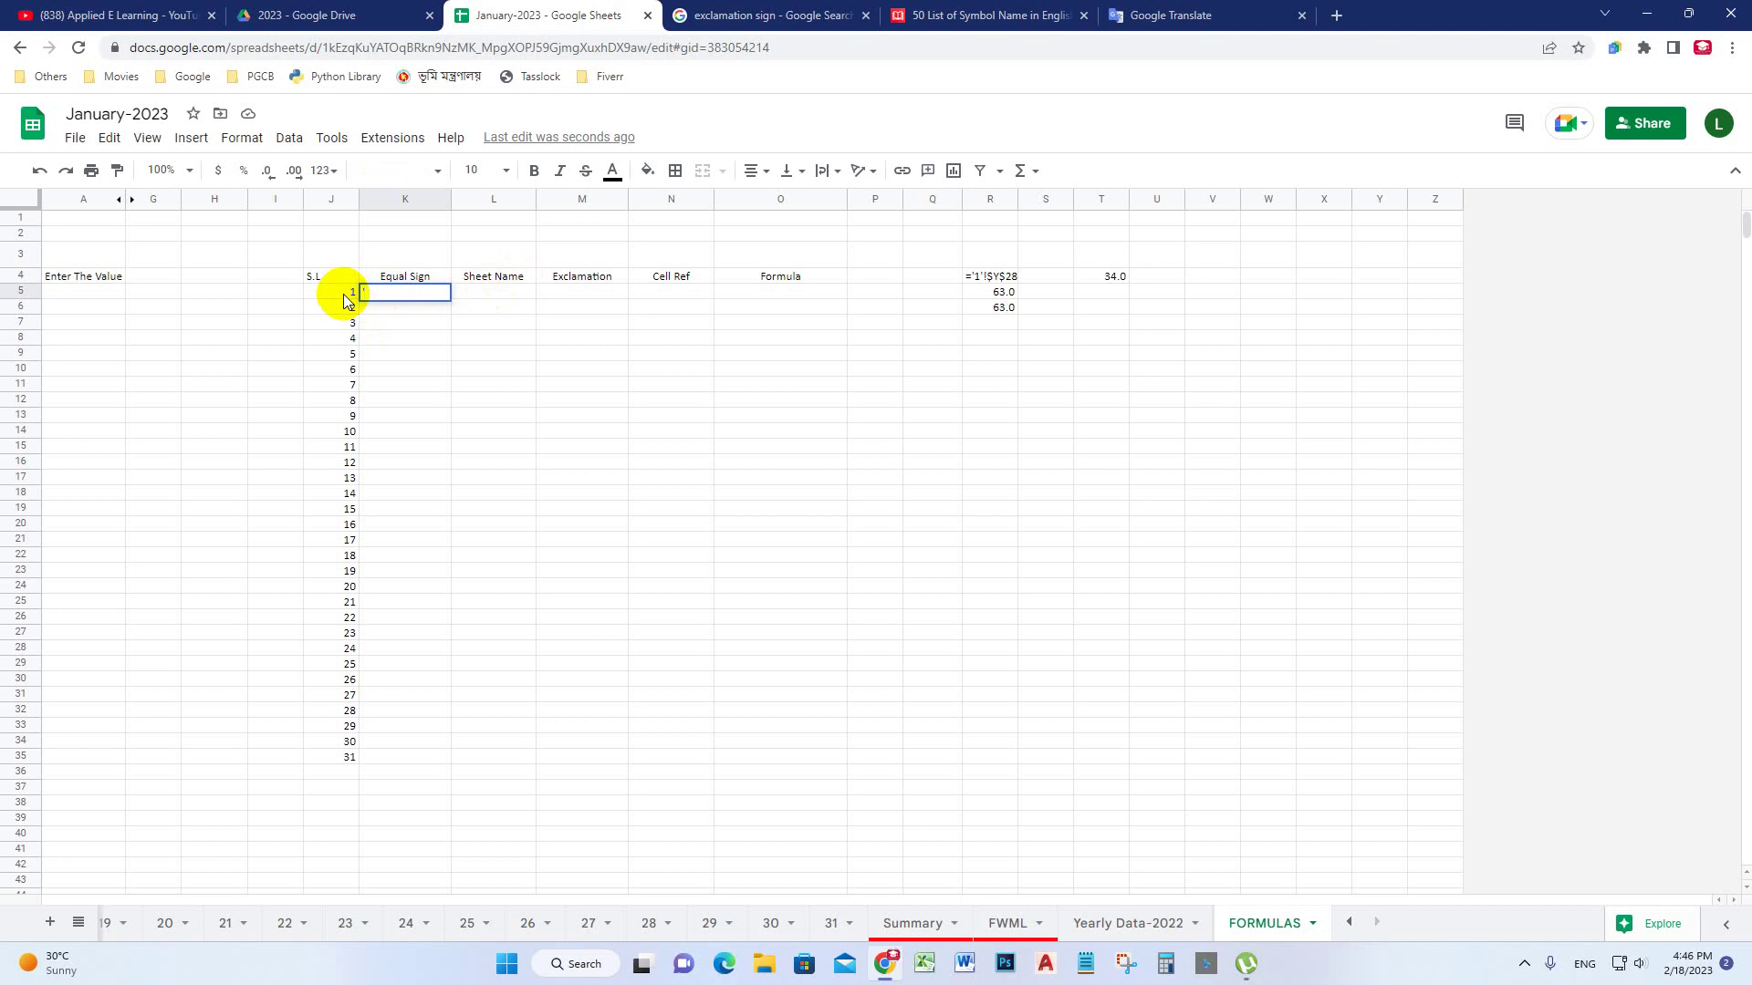
key("Return")
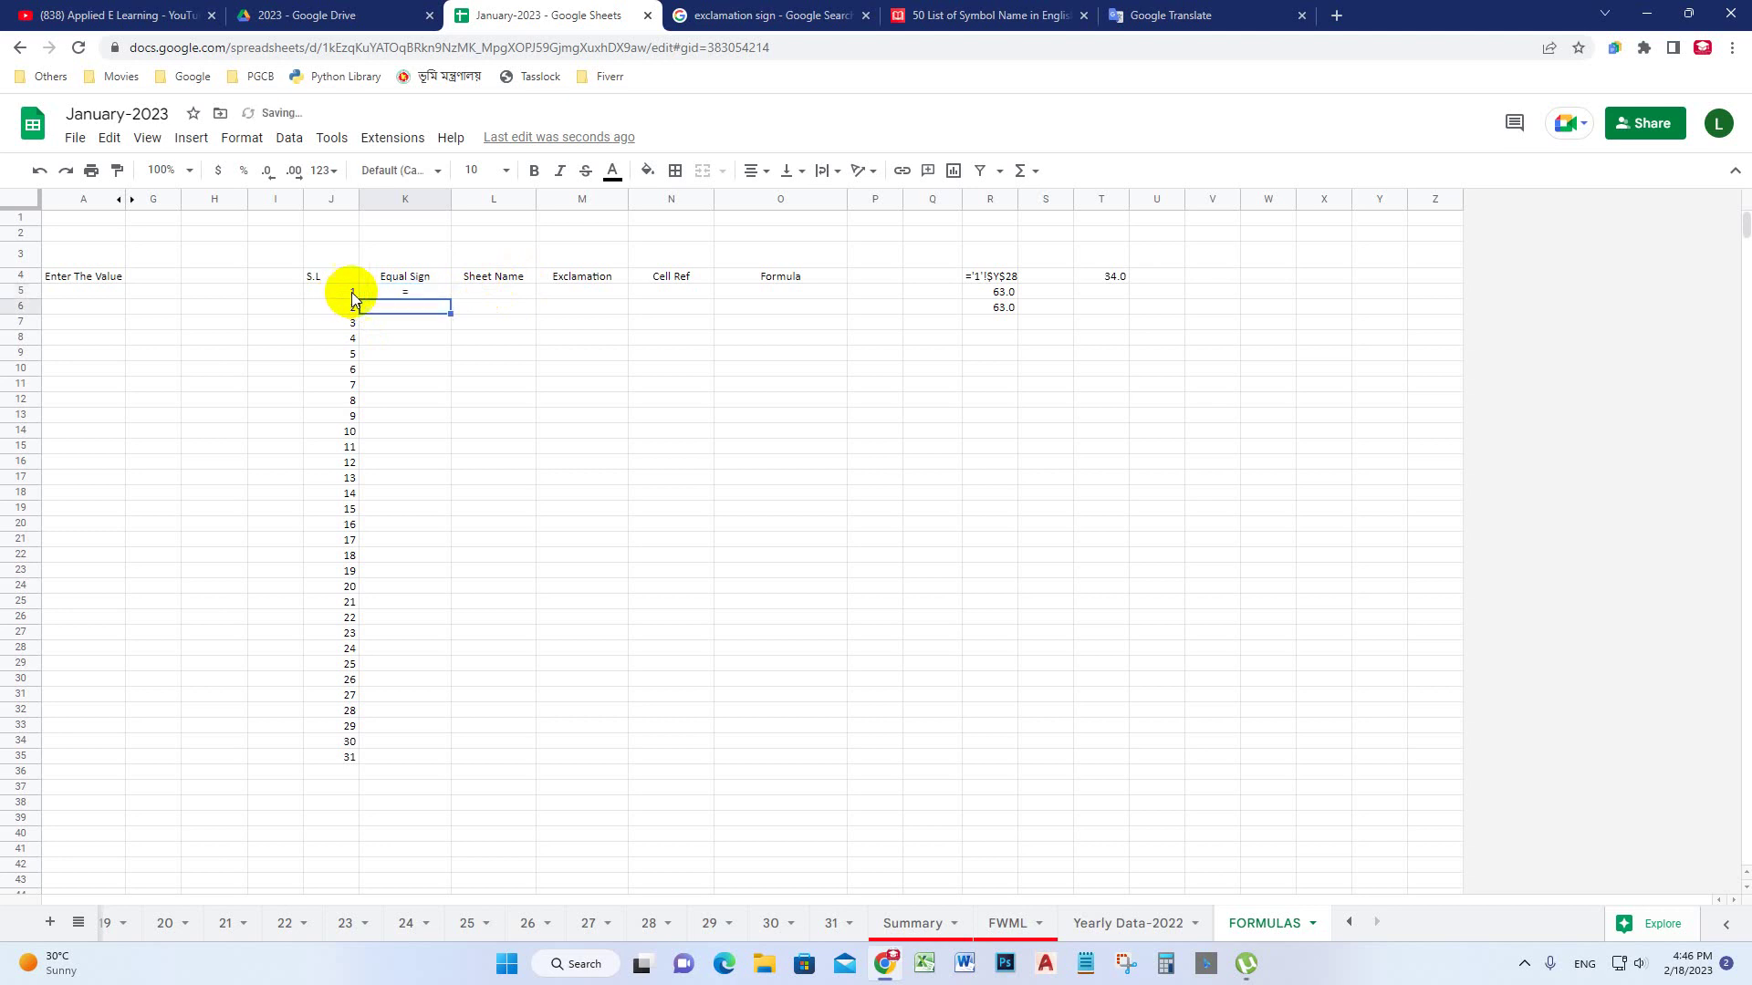
left_click(403, 292)
left_click_drag(450, 296, 423, 759)
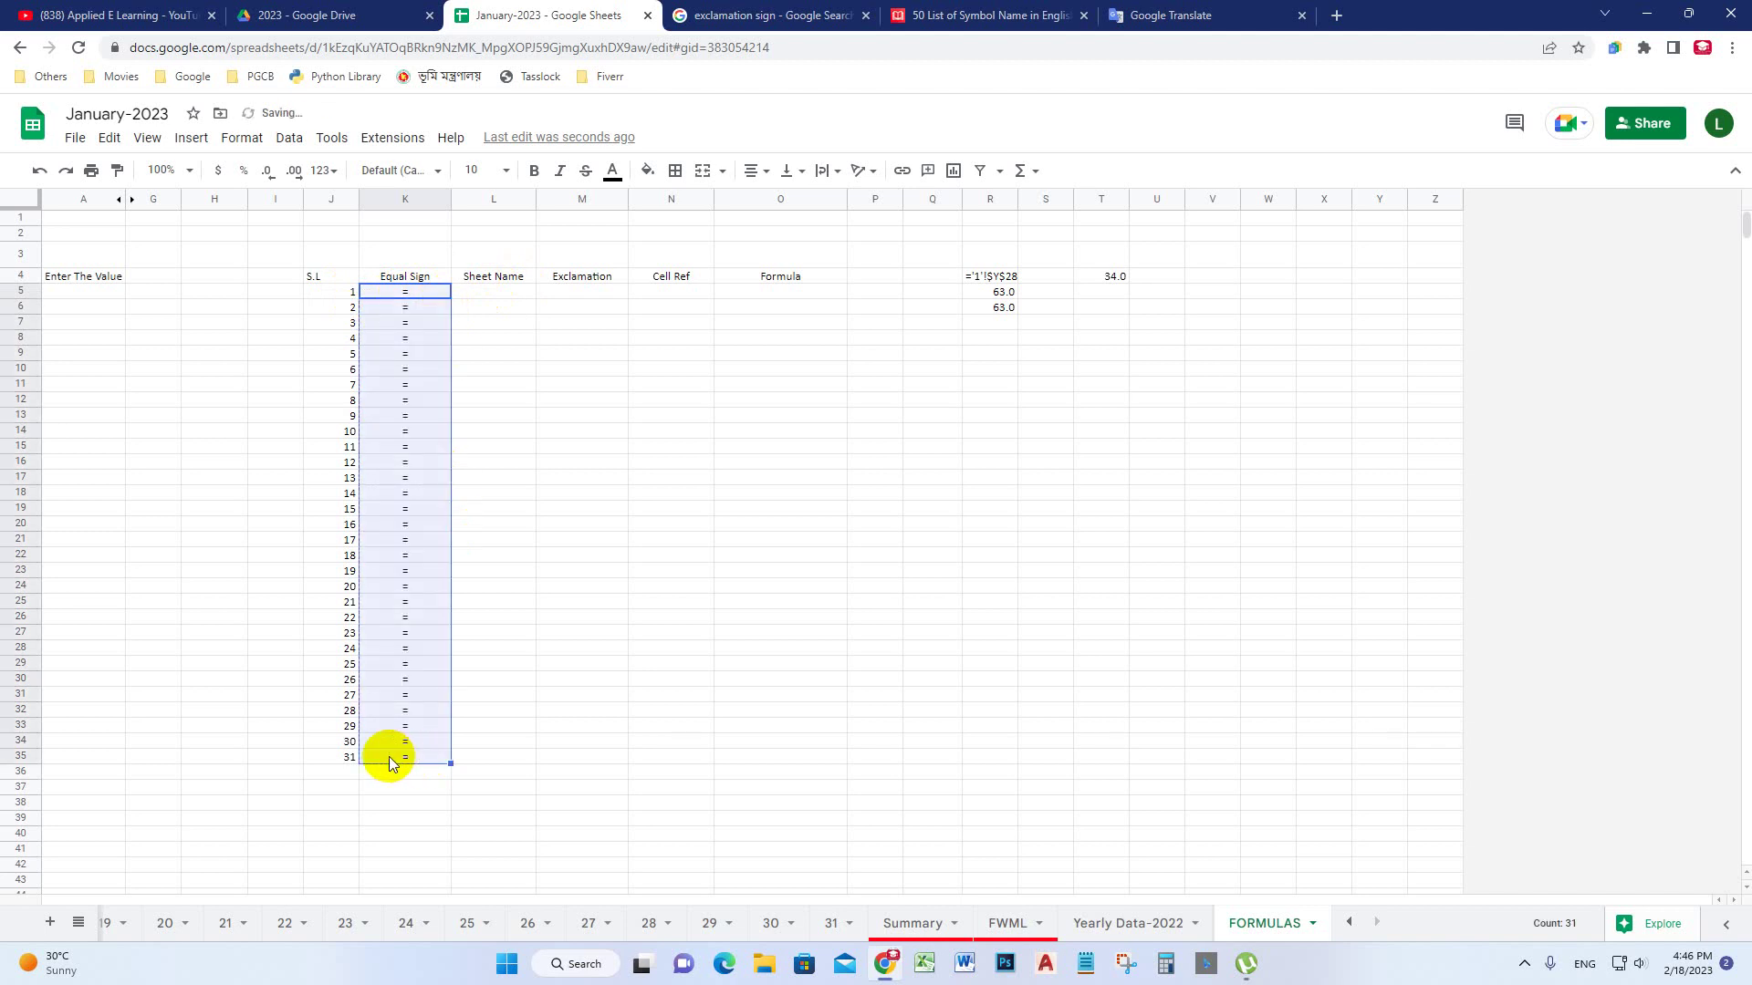
Fill the Sheet Name column, L5 to L35, with the sheet names 1 to 31
left_click(508, 293)
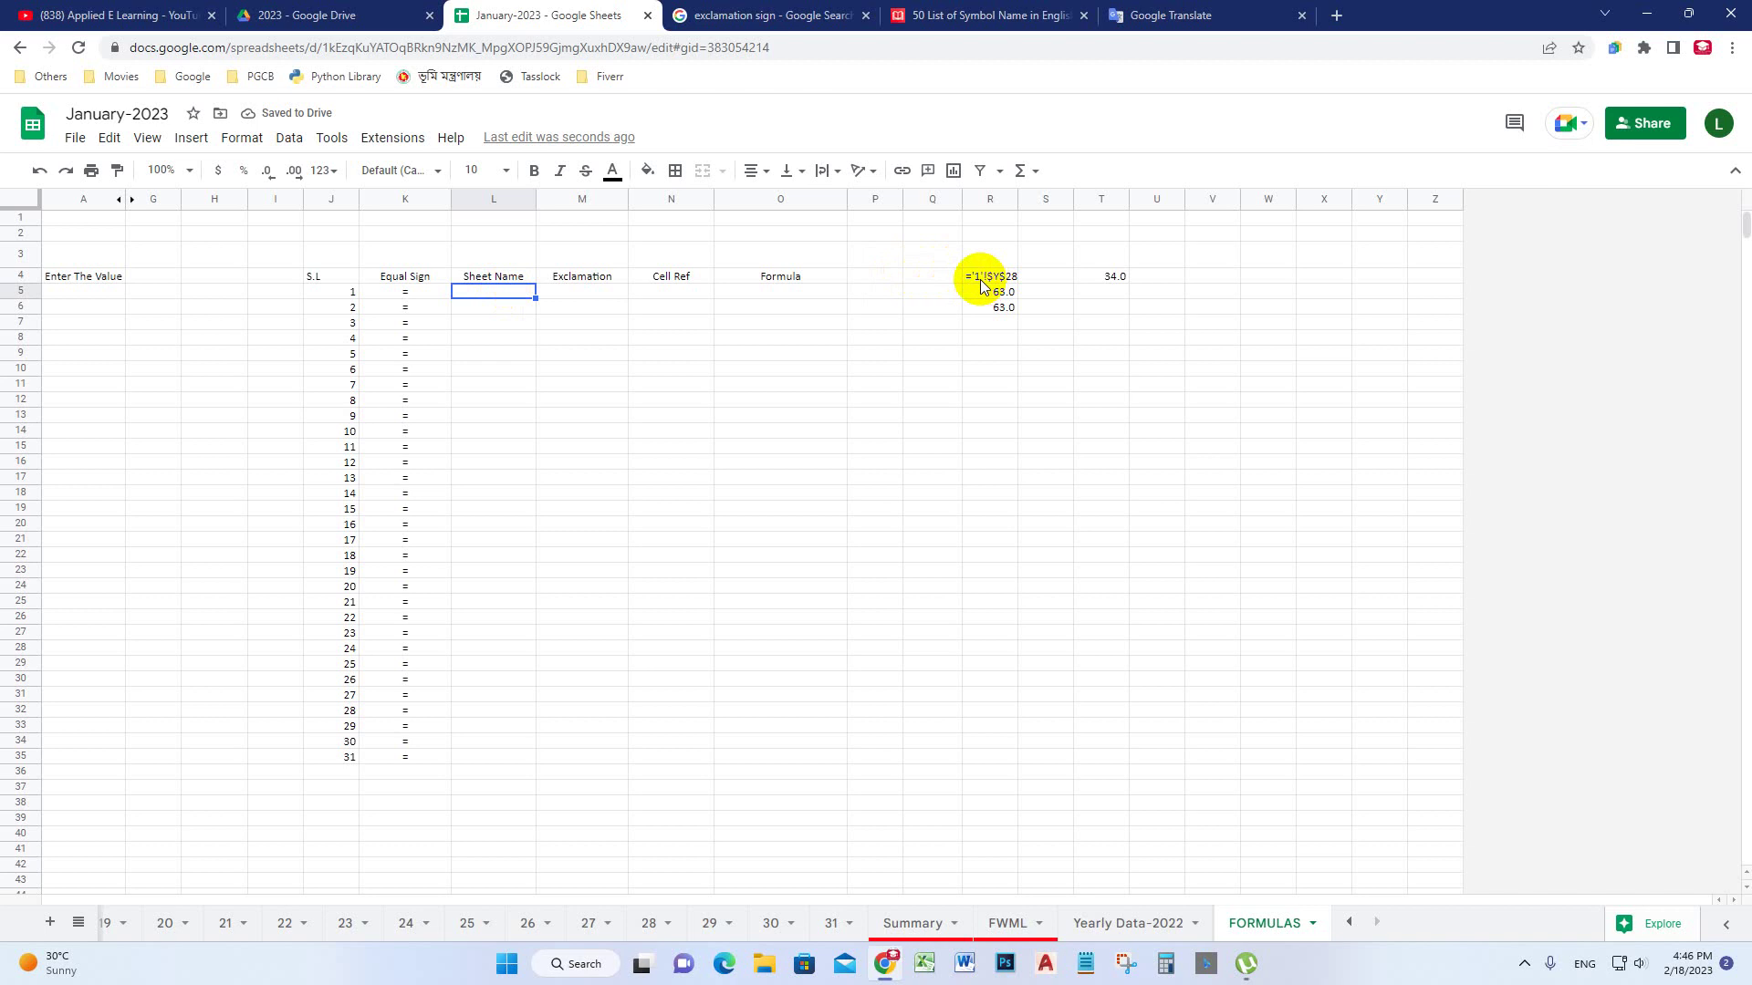
type("1")
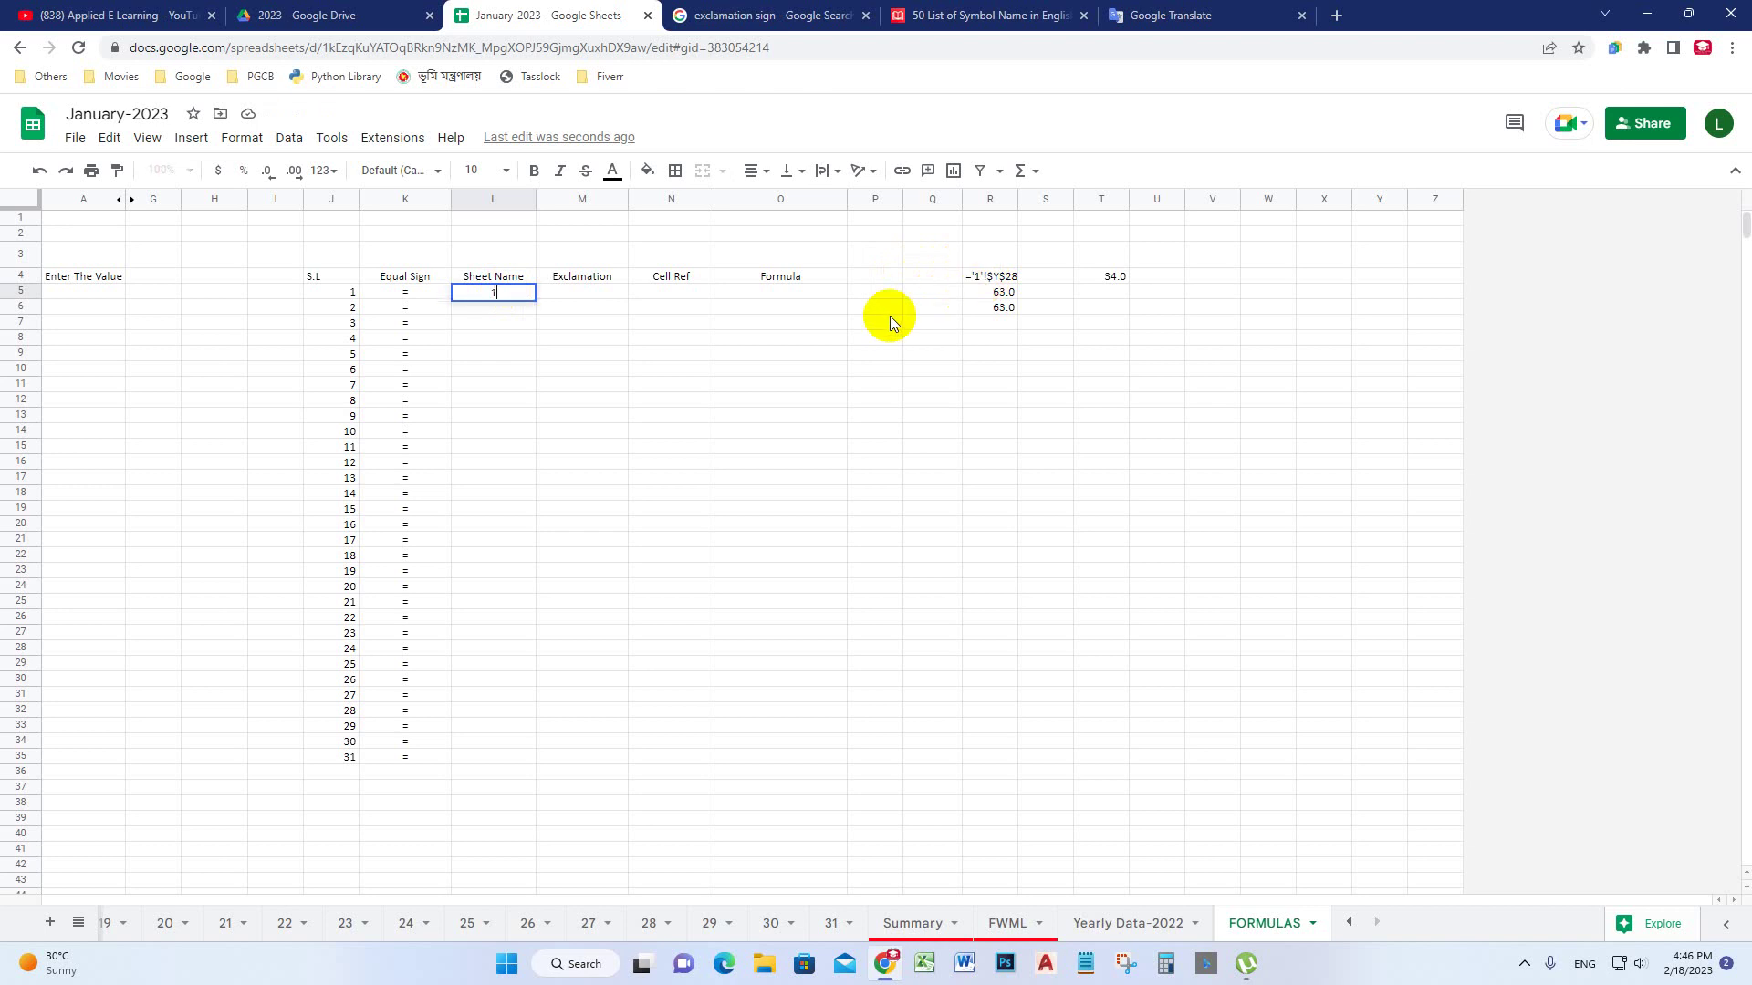
key("Return")
type("2")
key("Return")
left_click_drag(479, 291, 512, 757)
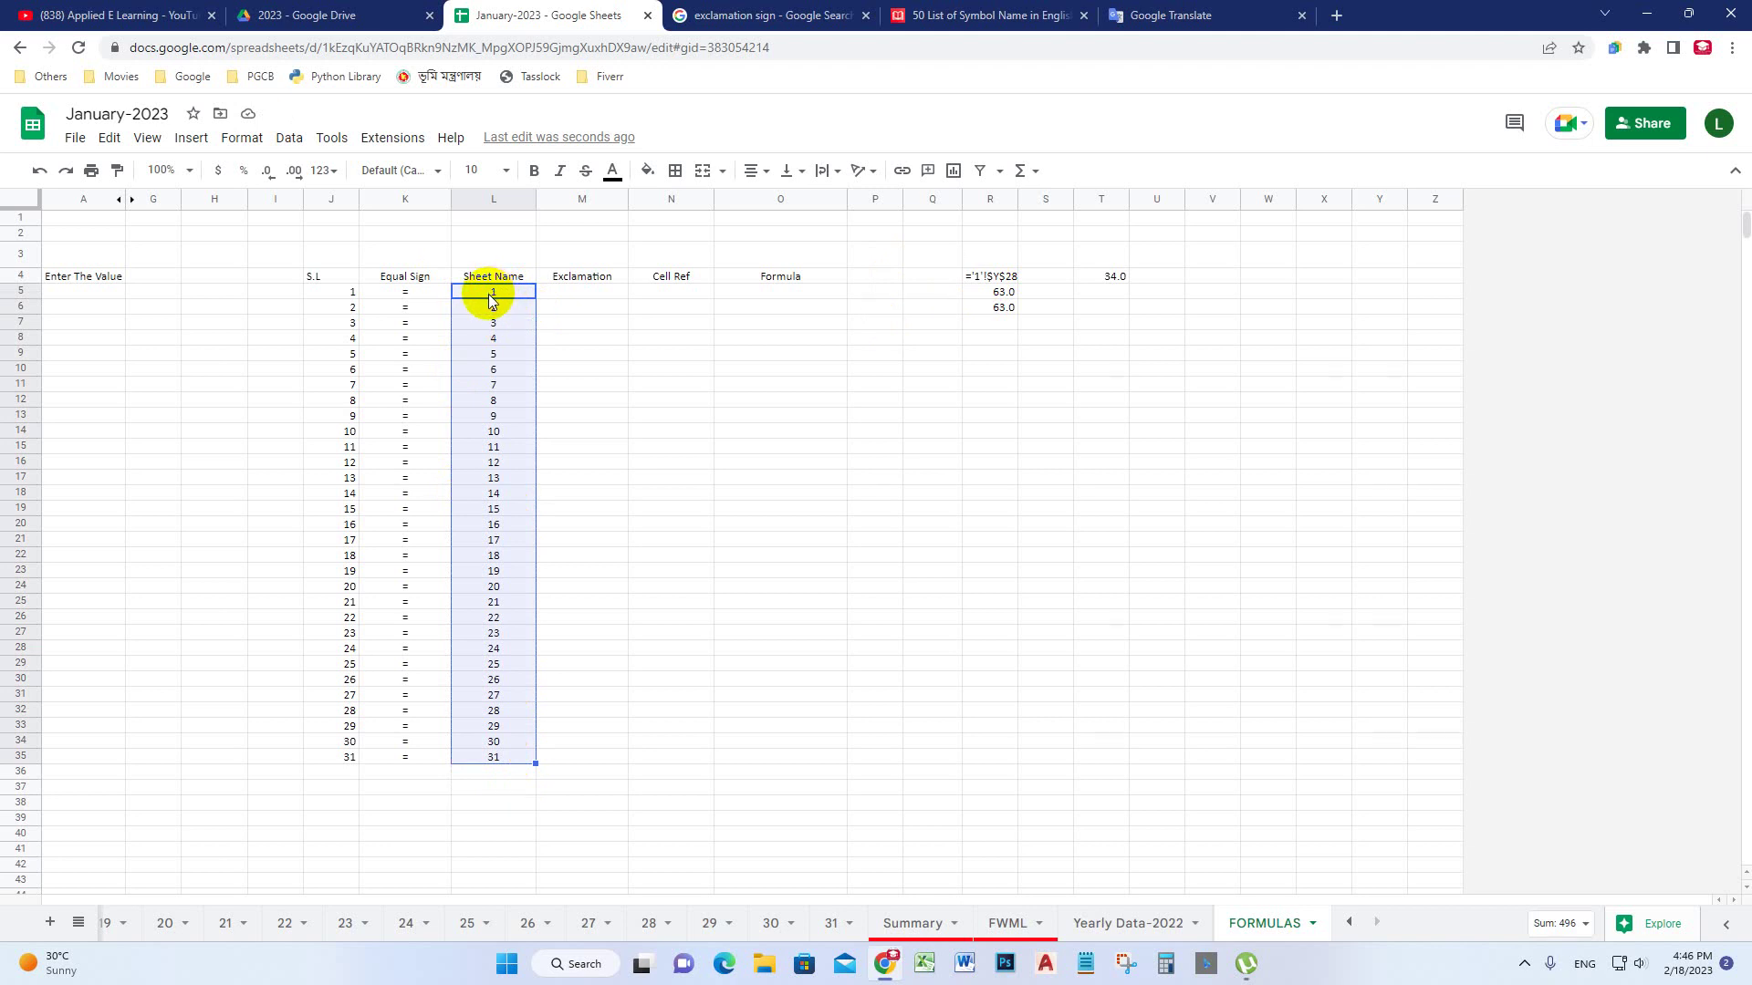
Fill the Exclamation column, M5 to M35, with an exclamation mark in every row
left_click(559, 298)
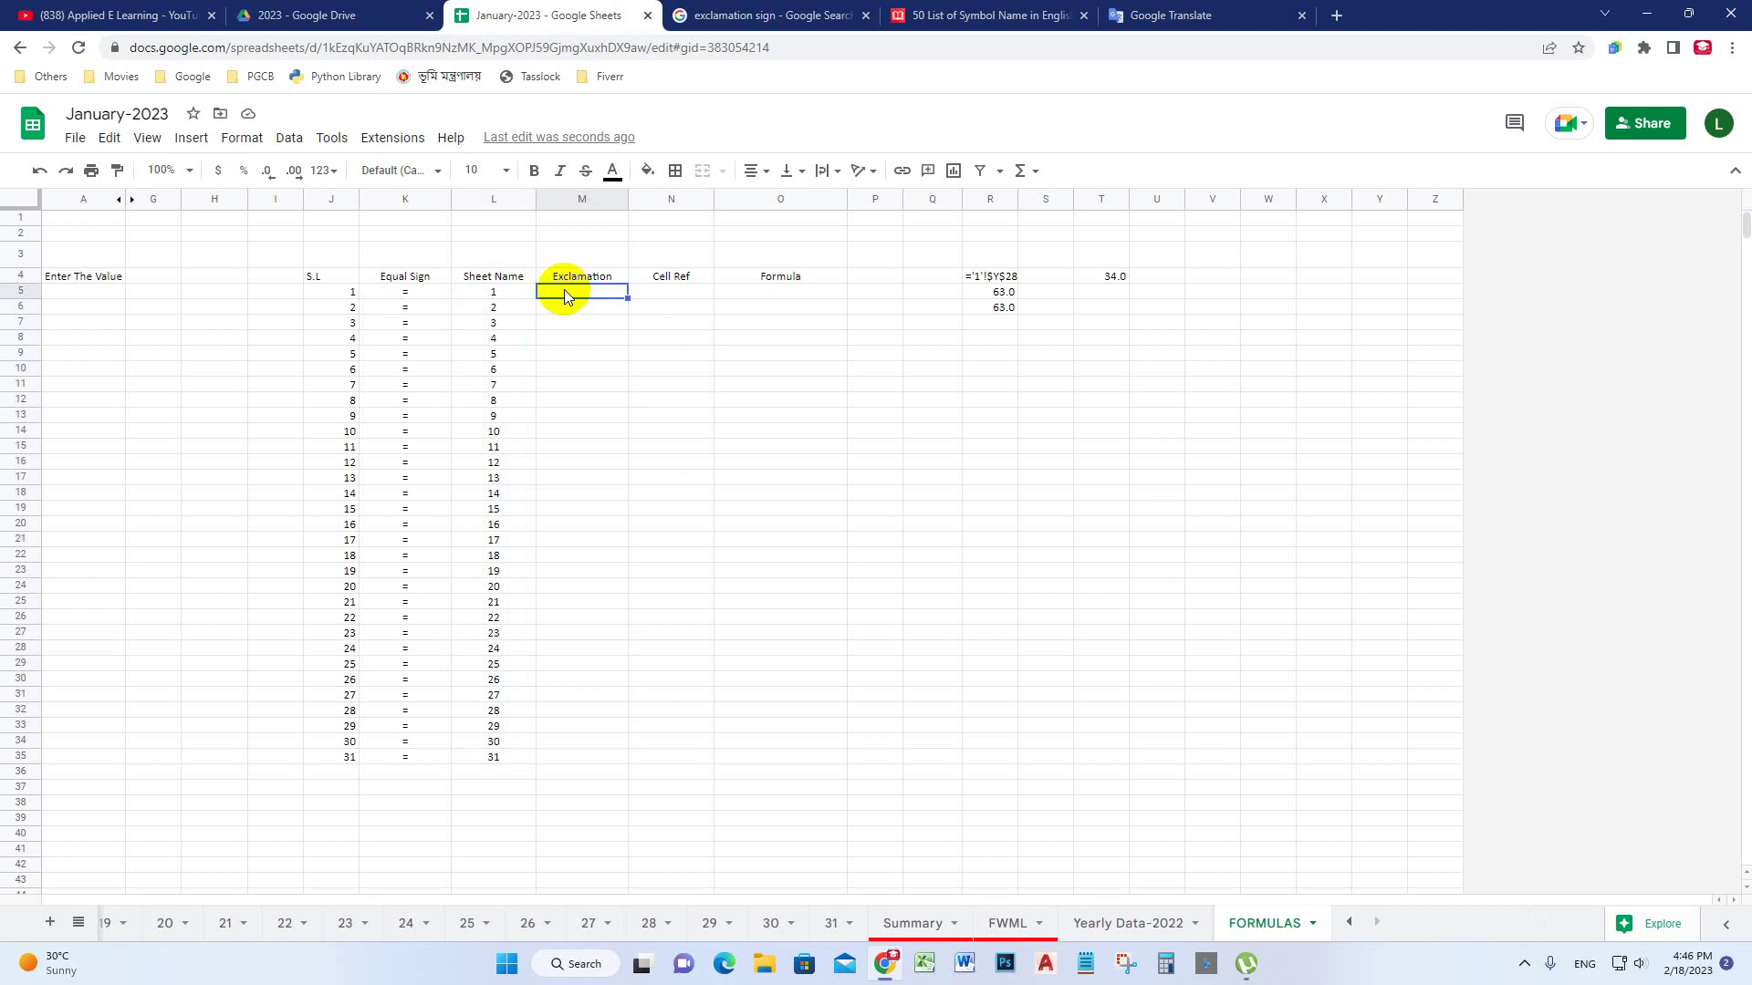
type("!")
key("Return")
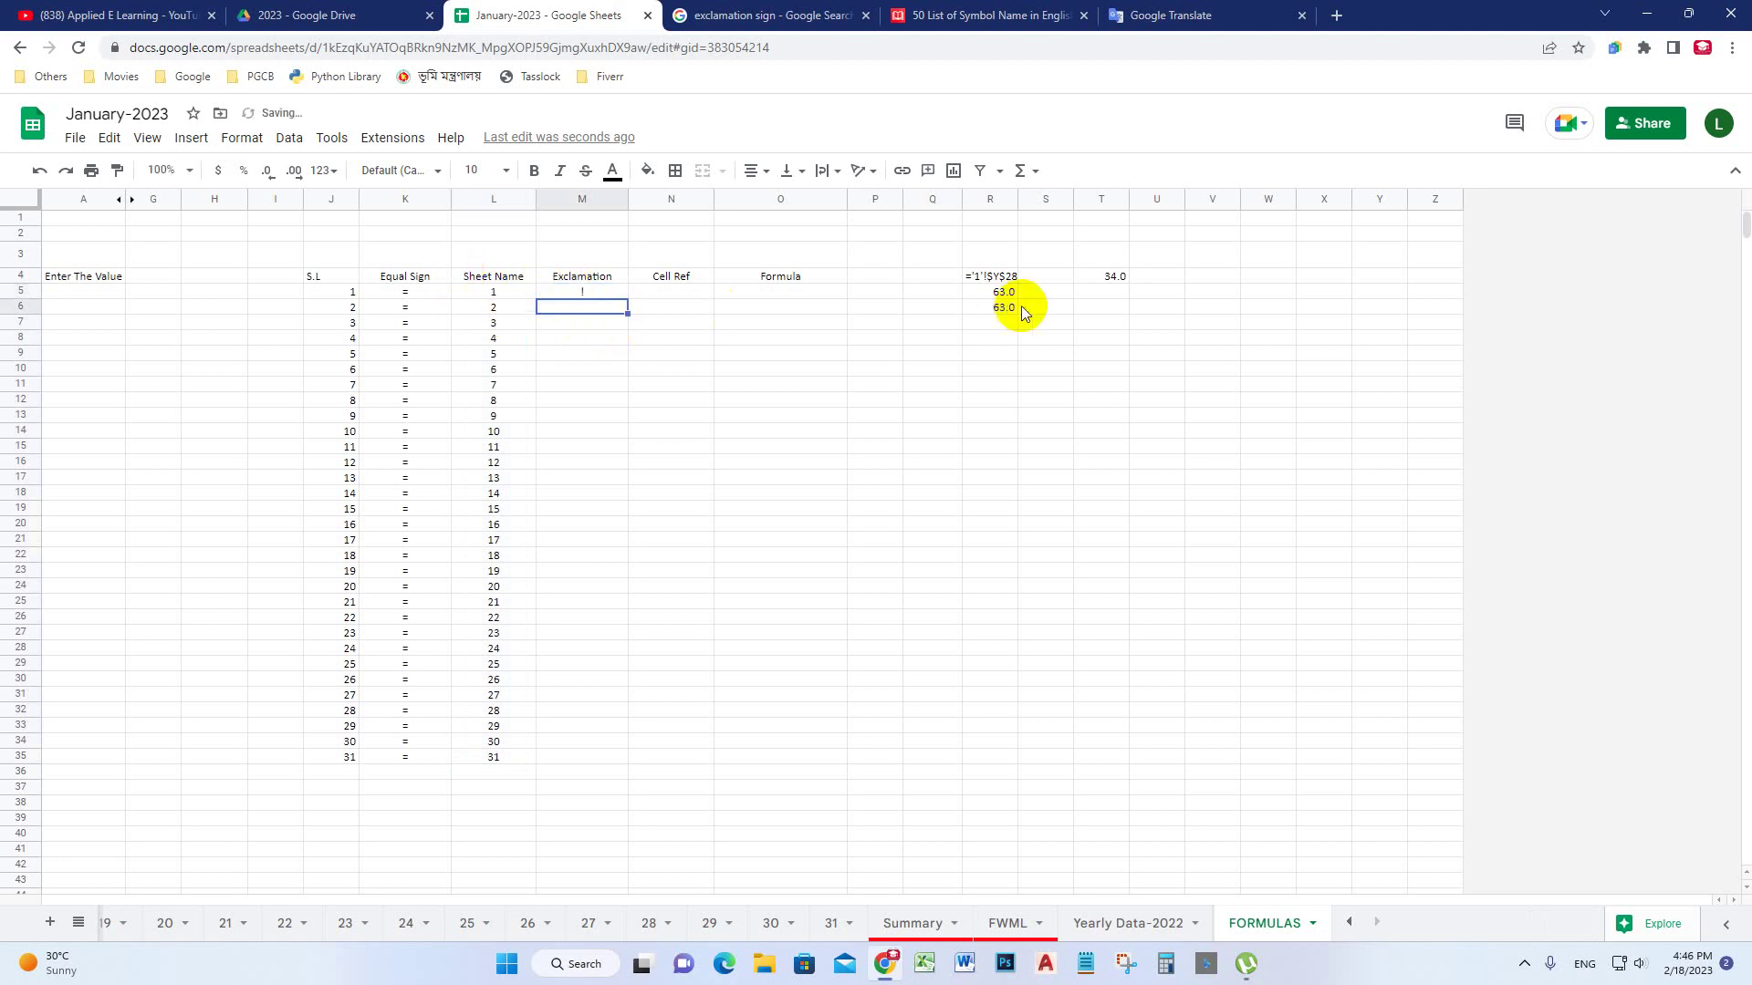
left_click(613, 292)
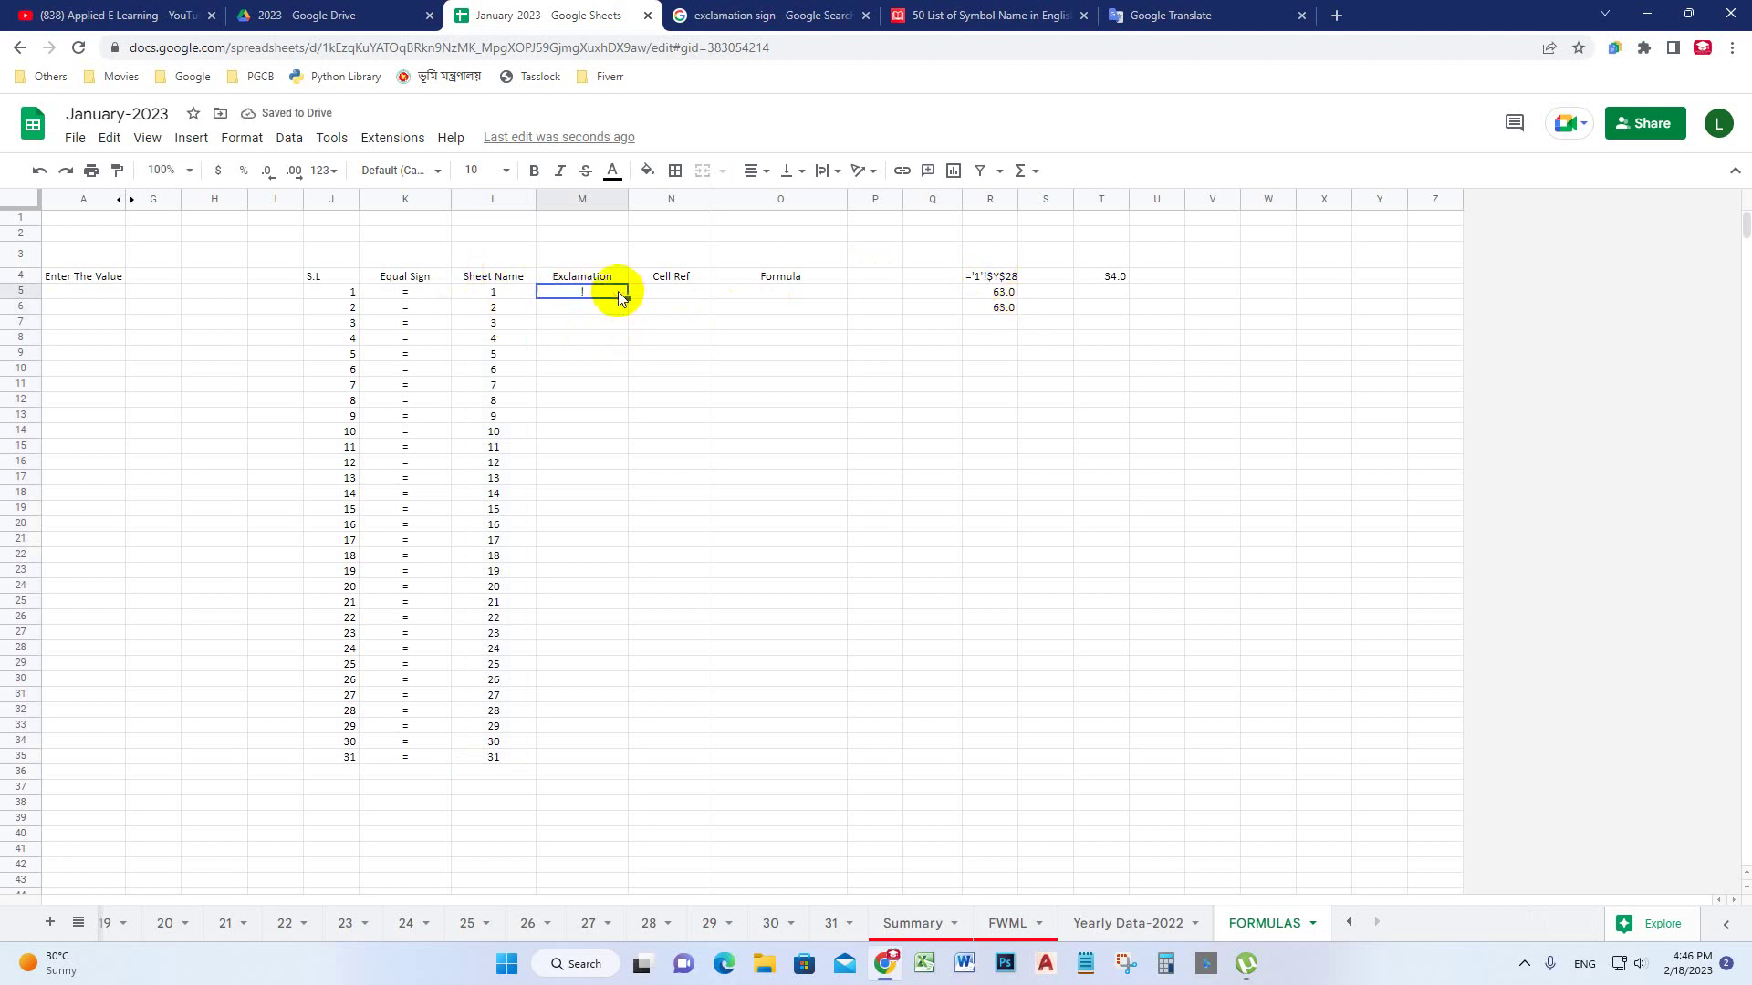
left_click_drag(627, 299, 617, 757)
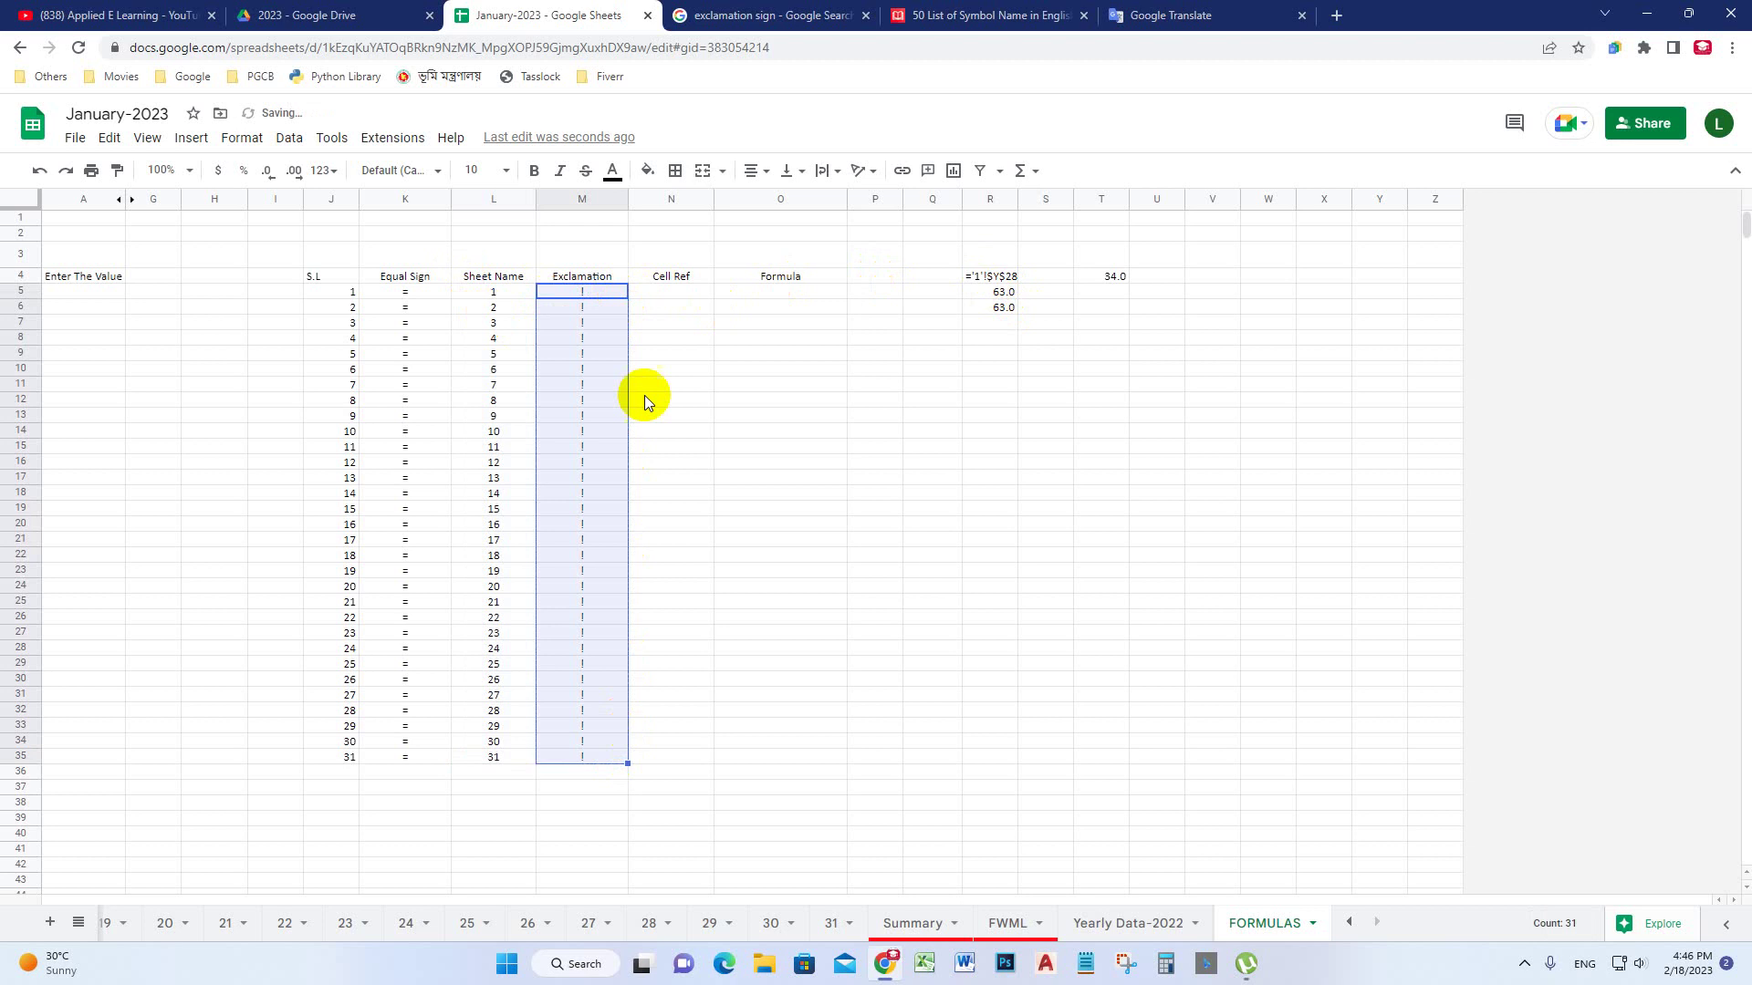
Copy the $Y$28 part of R4's formula text into cell N5 of the Cell Ref column
left_click(671, 292)
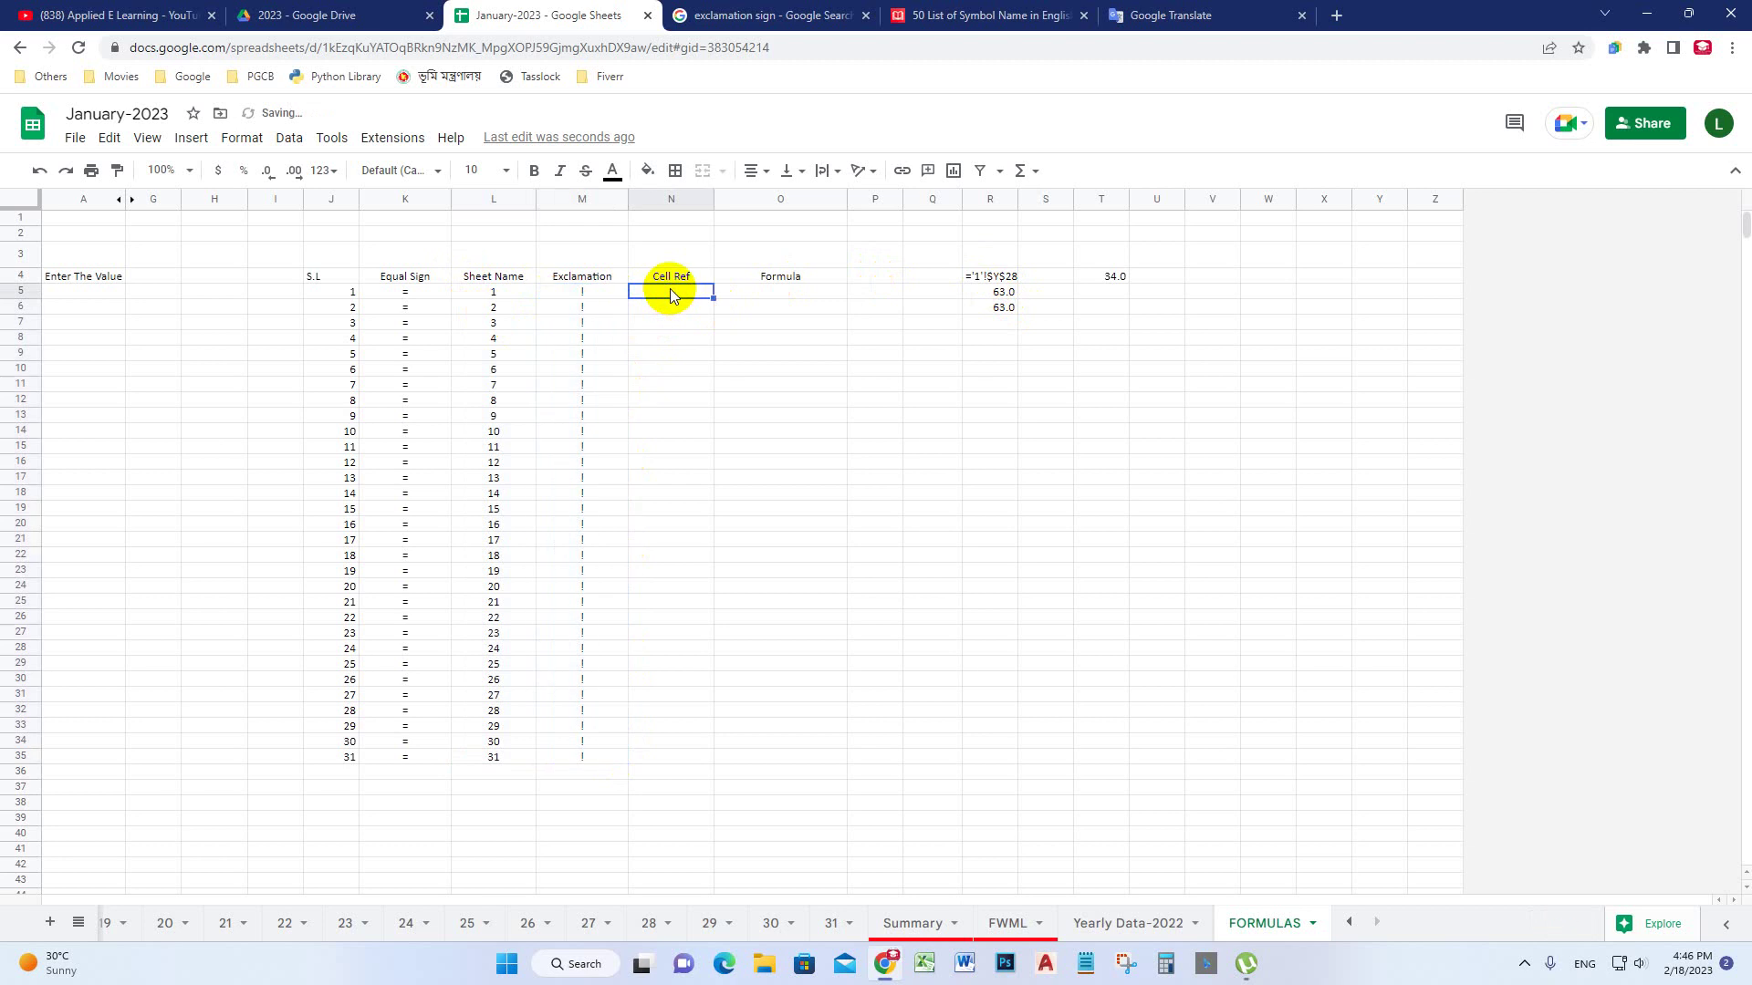
left_click(999, 283)
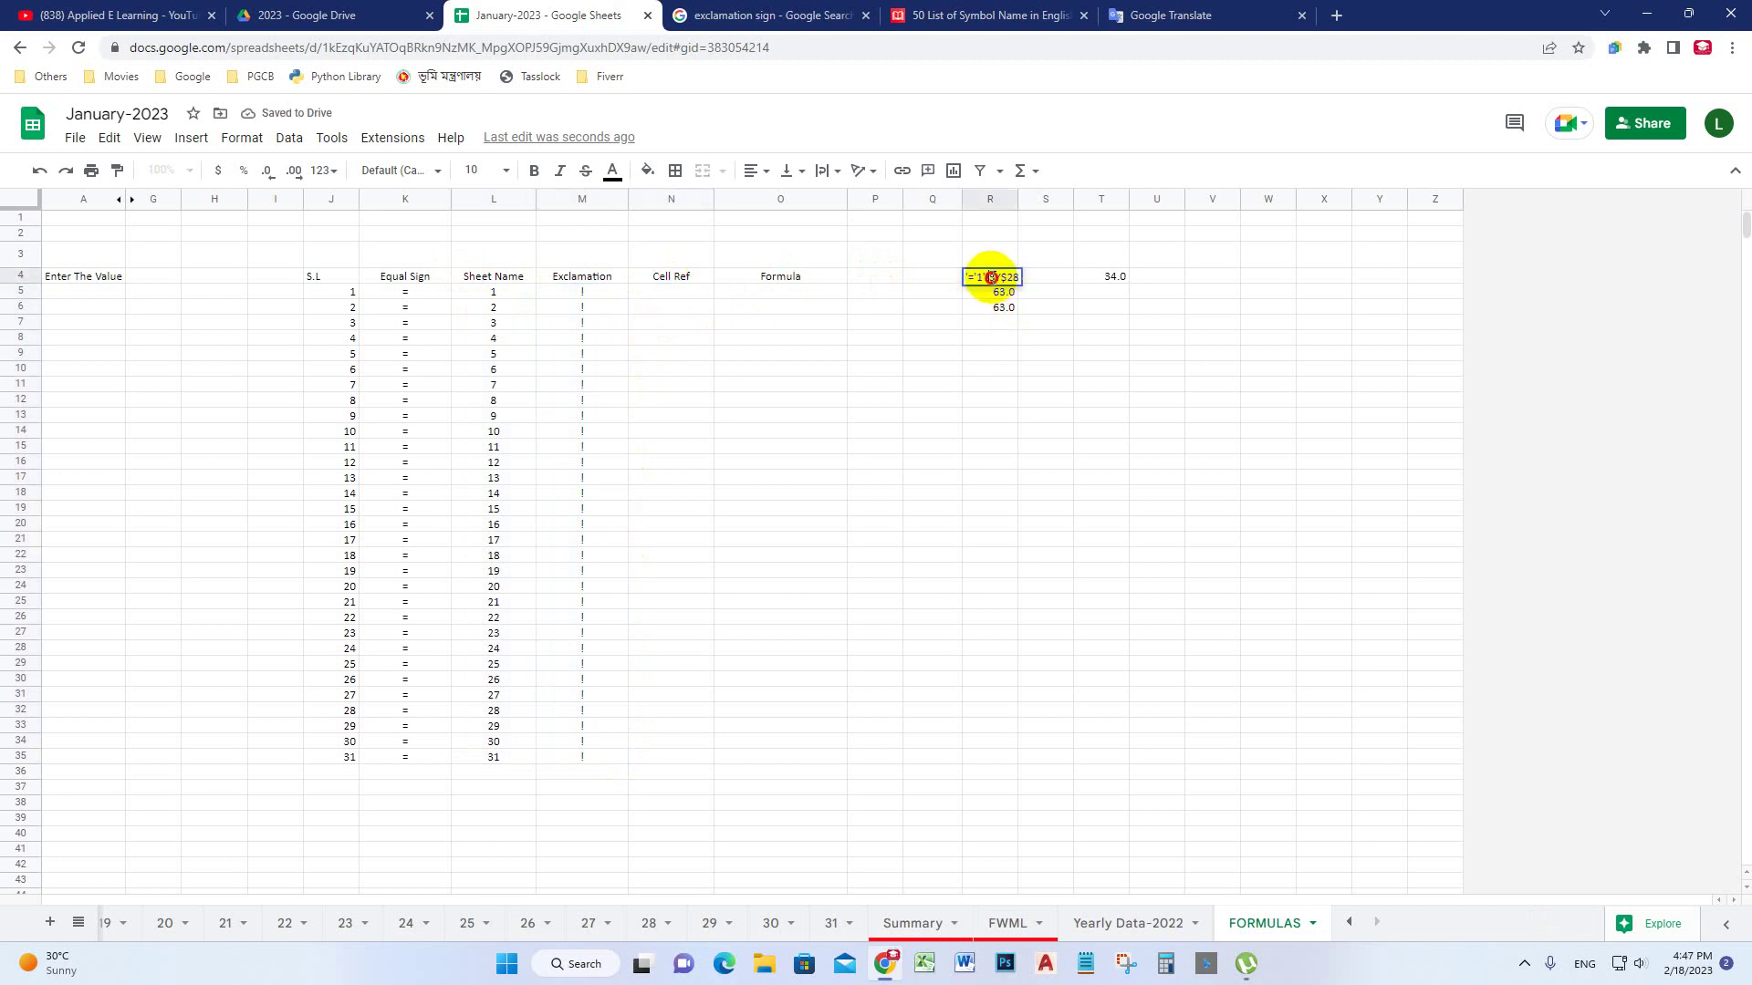
double_click(1008, 277)
key("ctrl+c")
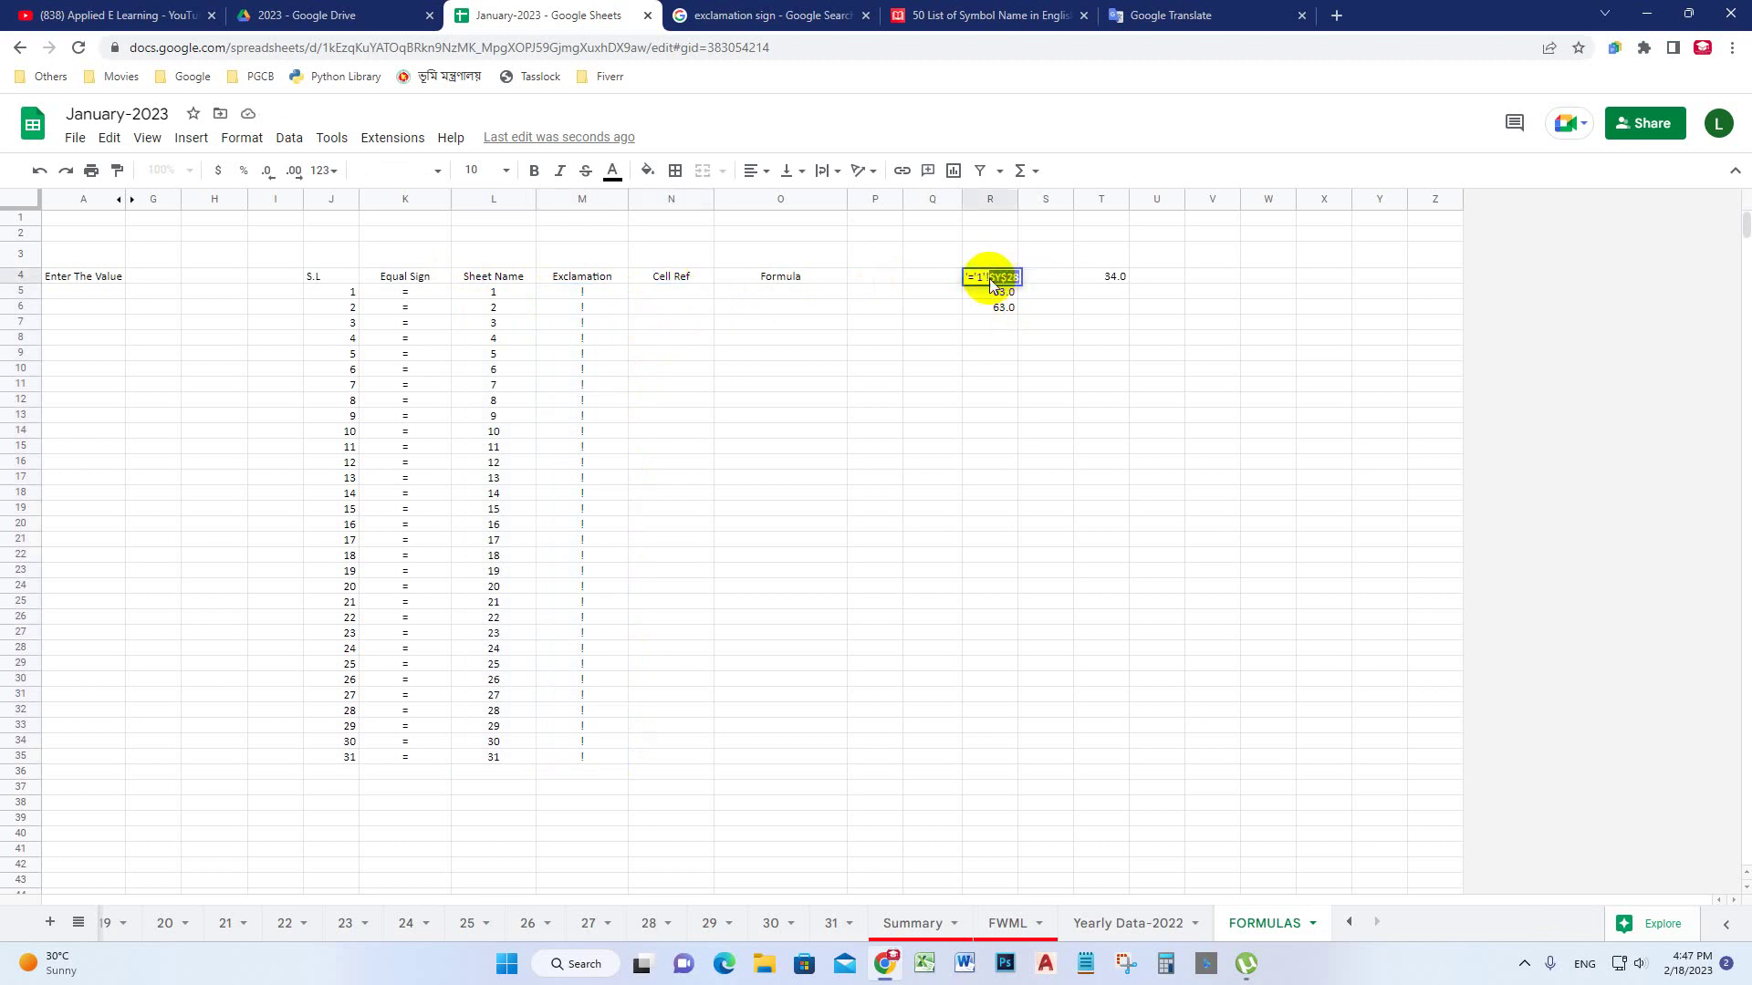
key("Return")
left_click_drag(664, 296, 694, 443)
left_click(660, 293)
key("ctrl+v")
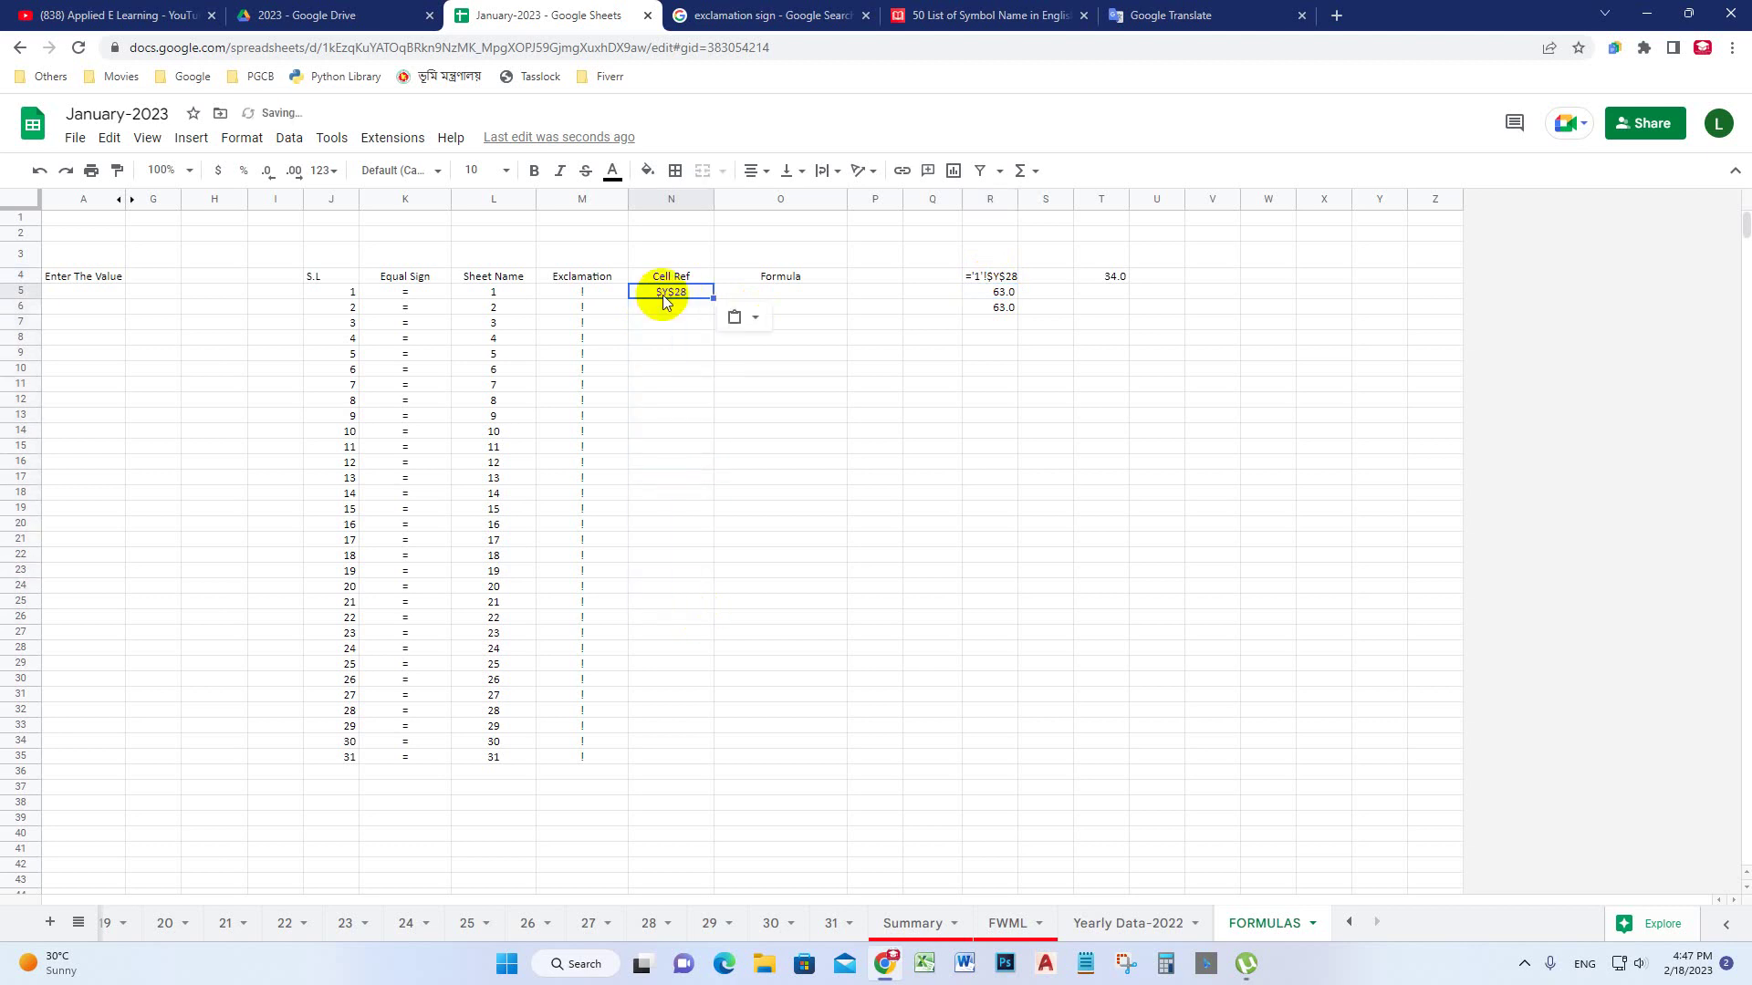
Fill the Cell Ref column, N5 to N35, with the $Y$28 text from N5
left_click_drag(713, 299, 679, 762)
key("Delete")
left_click(691, 295)
key("ctrl+c")
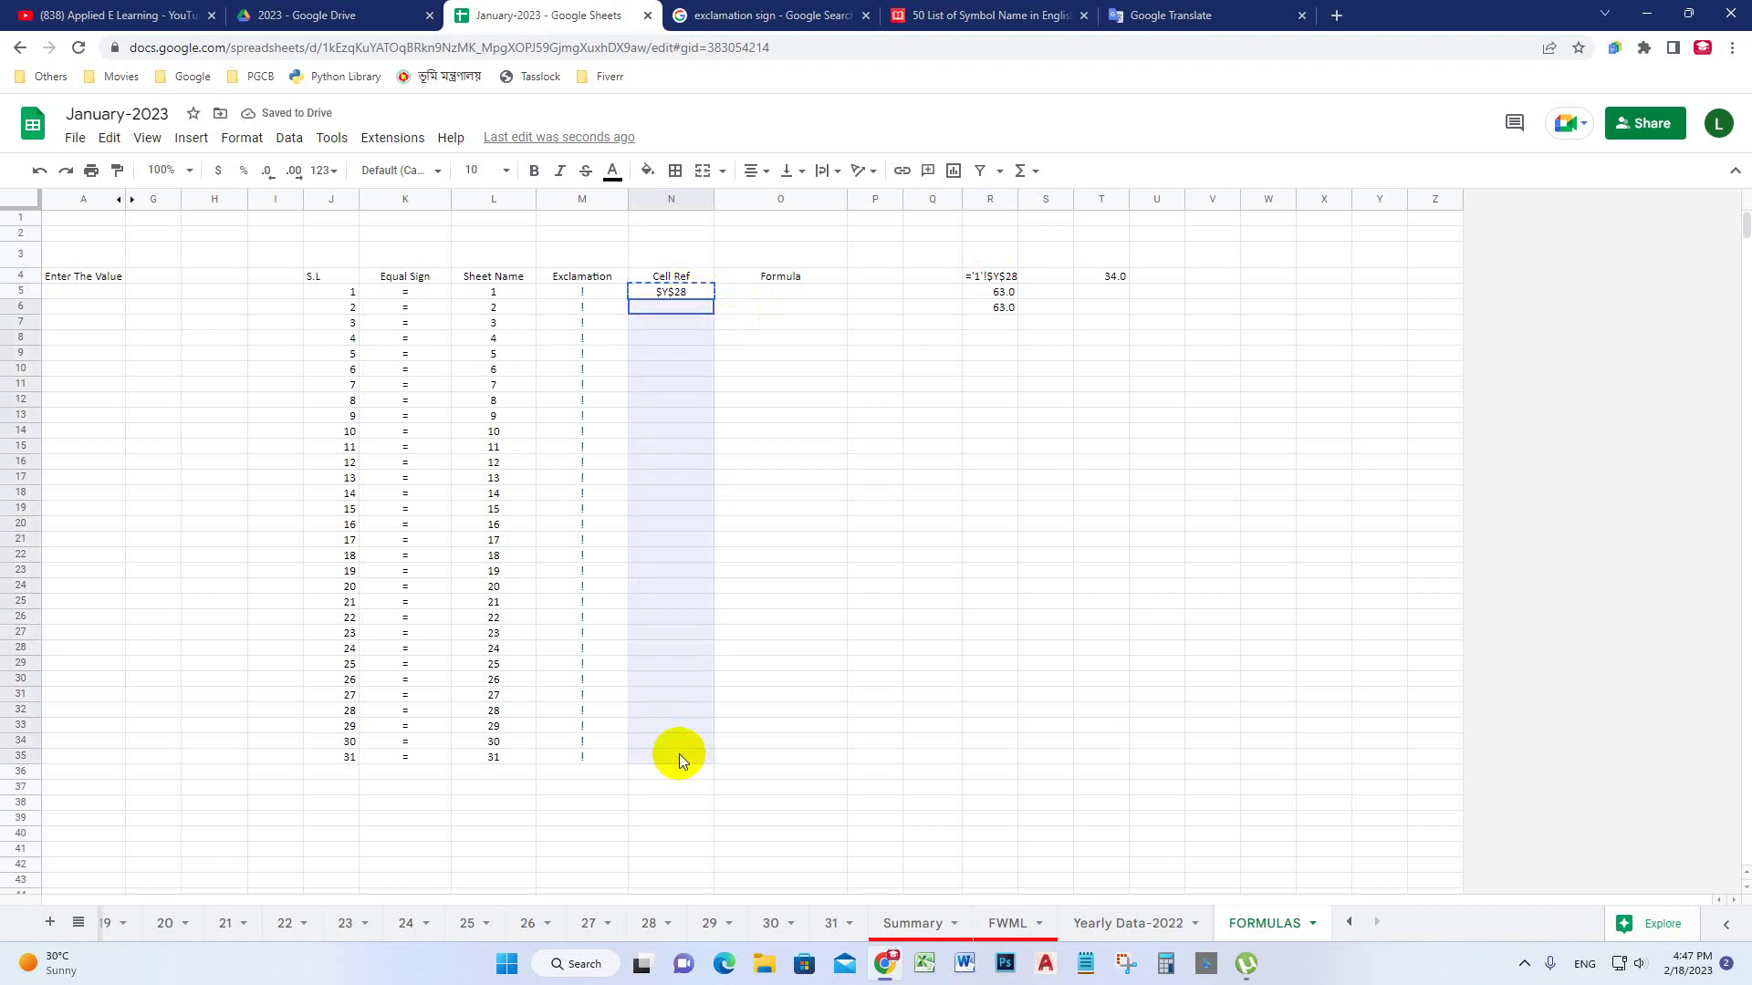
key("ctrl+v")
Enter =K5&"'"&L5&"'"&M5&N5 in cell O5 of the Formula column to join the formula parts as text
left_click(780, 293)
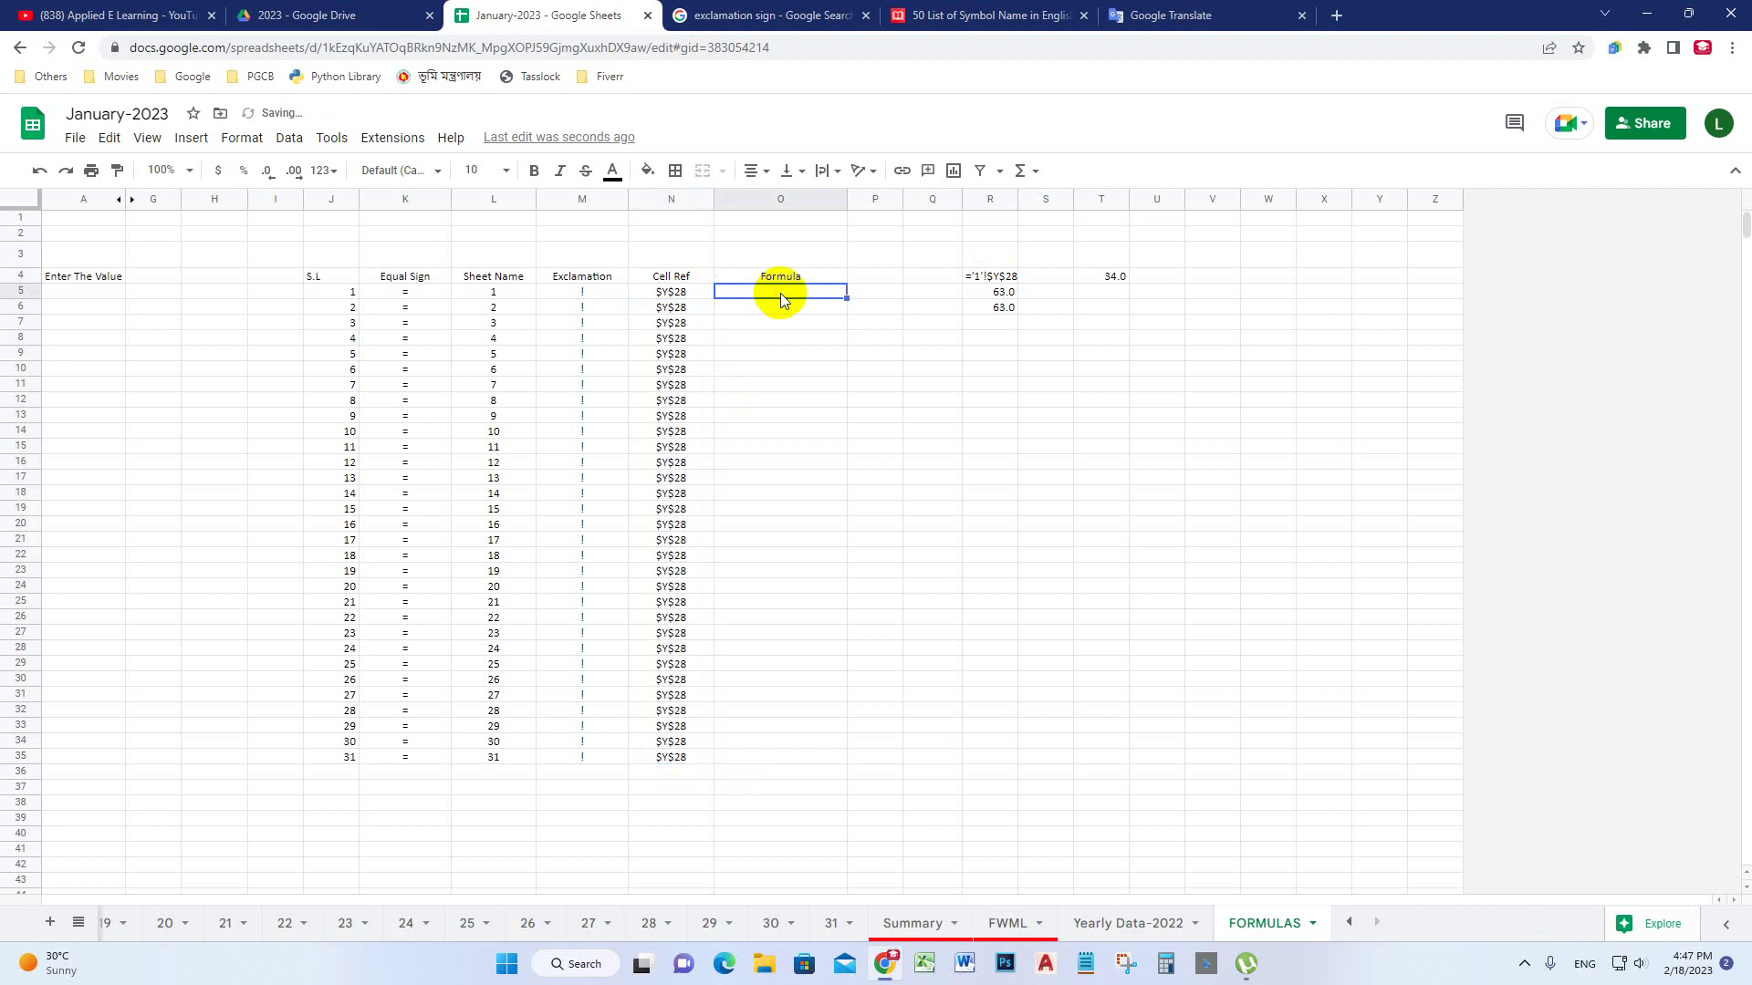
key("ctrl+plus")
key("ctrl+plus")
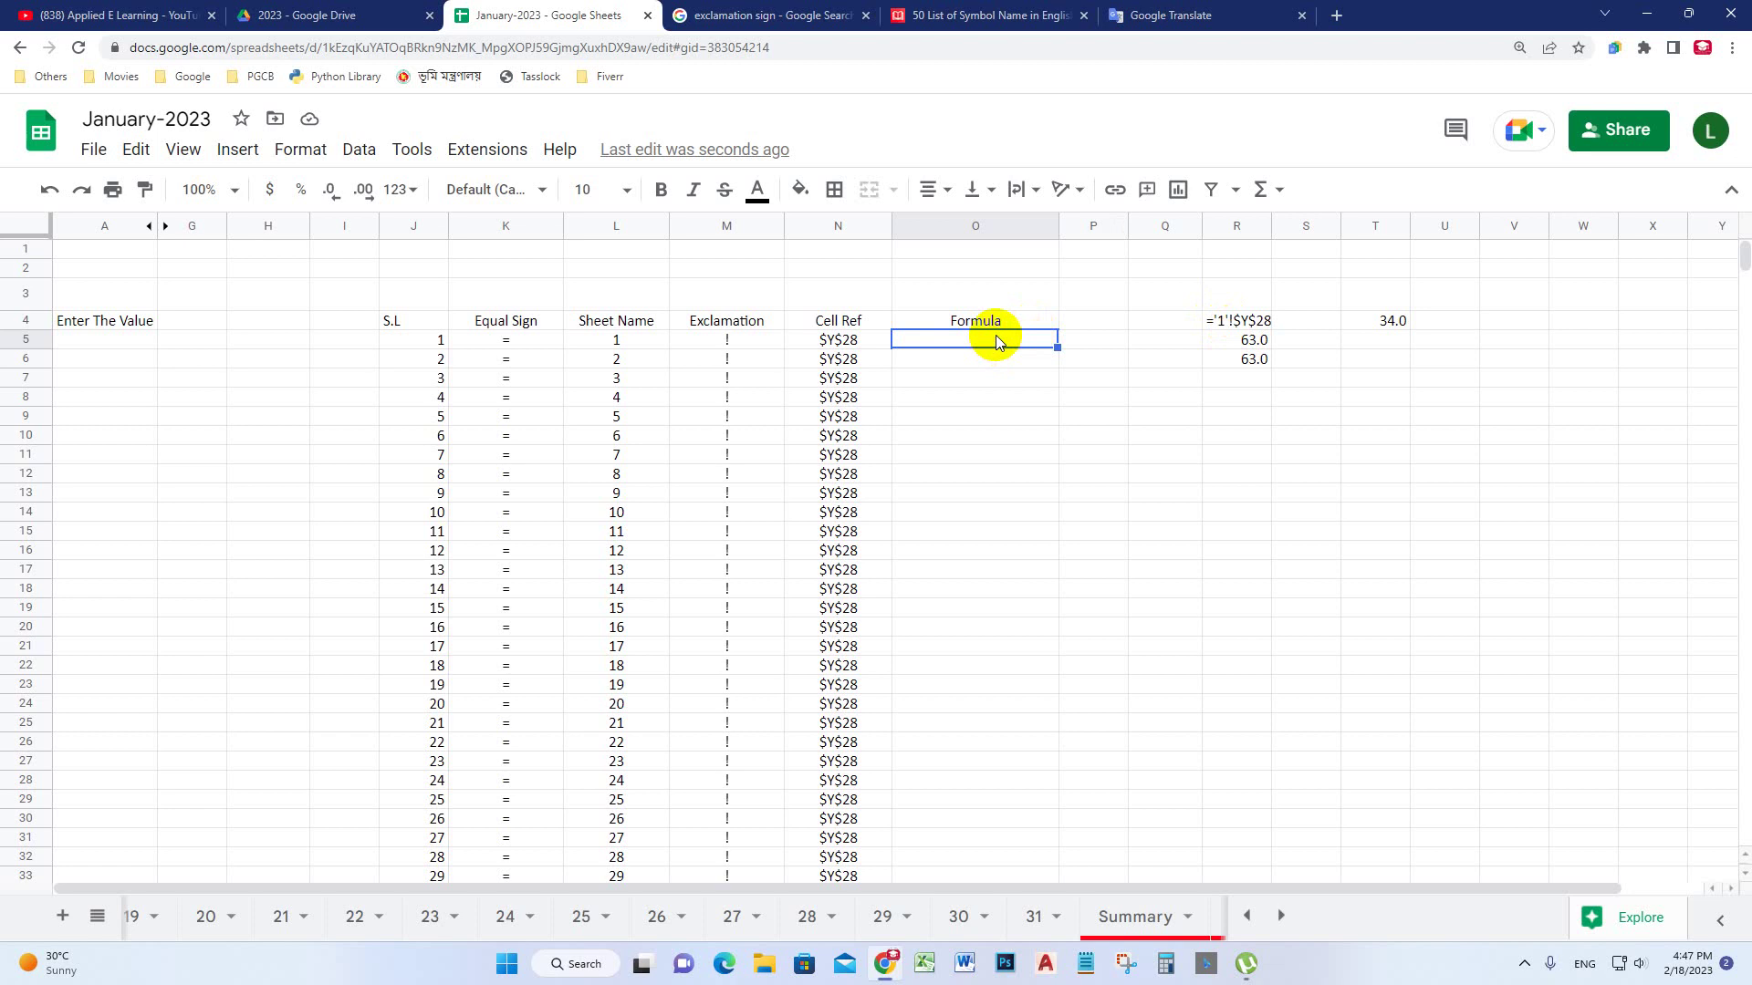
type("=")
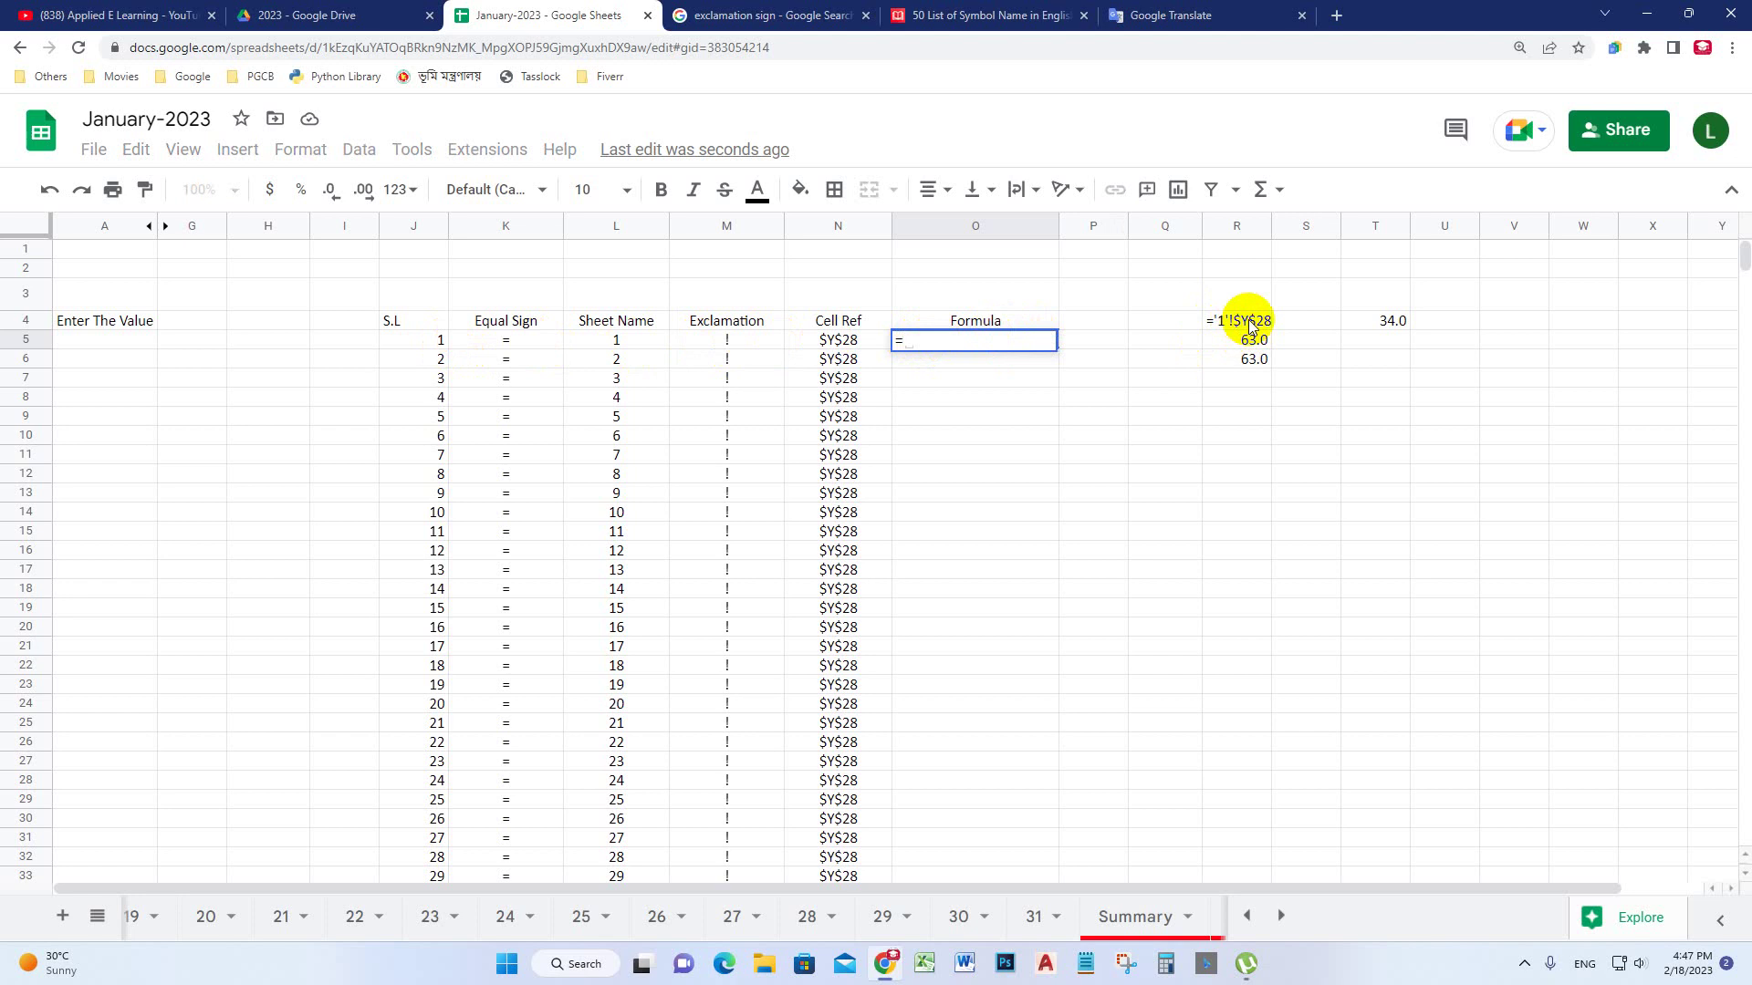
left_click(526, 343)
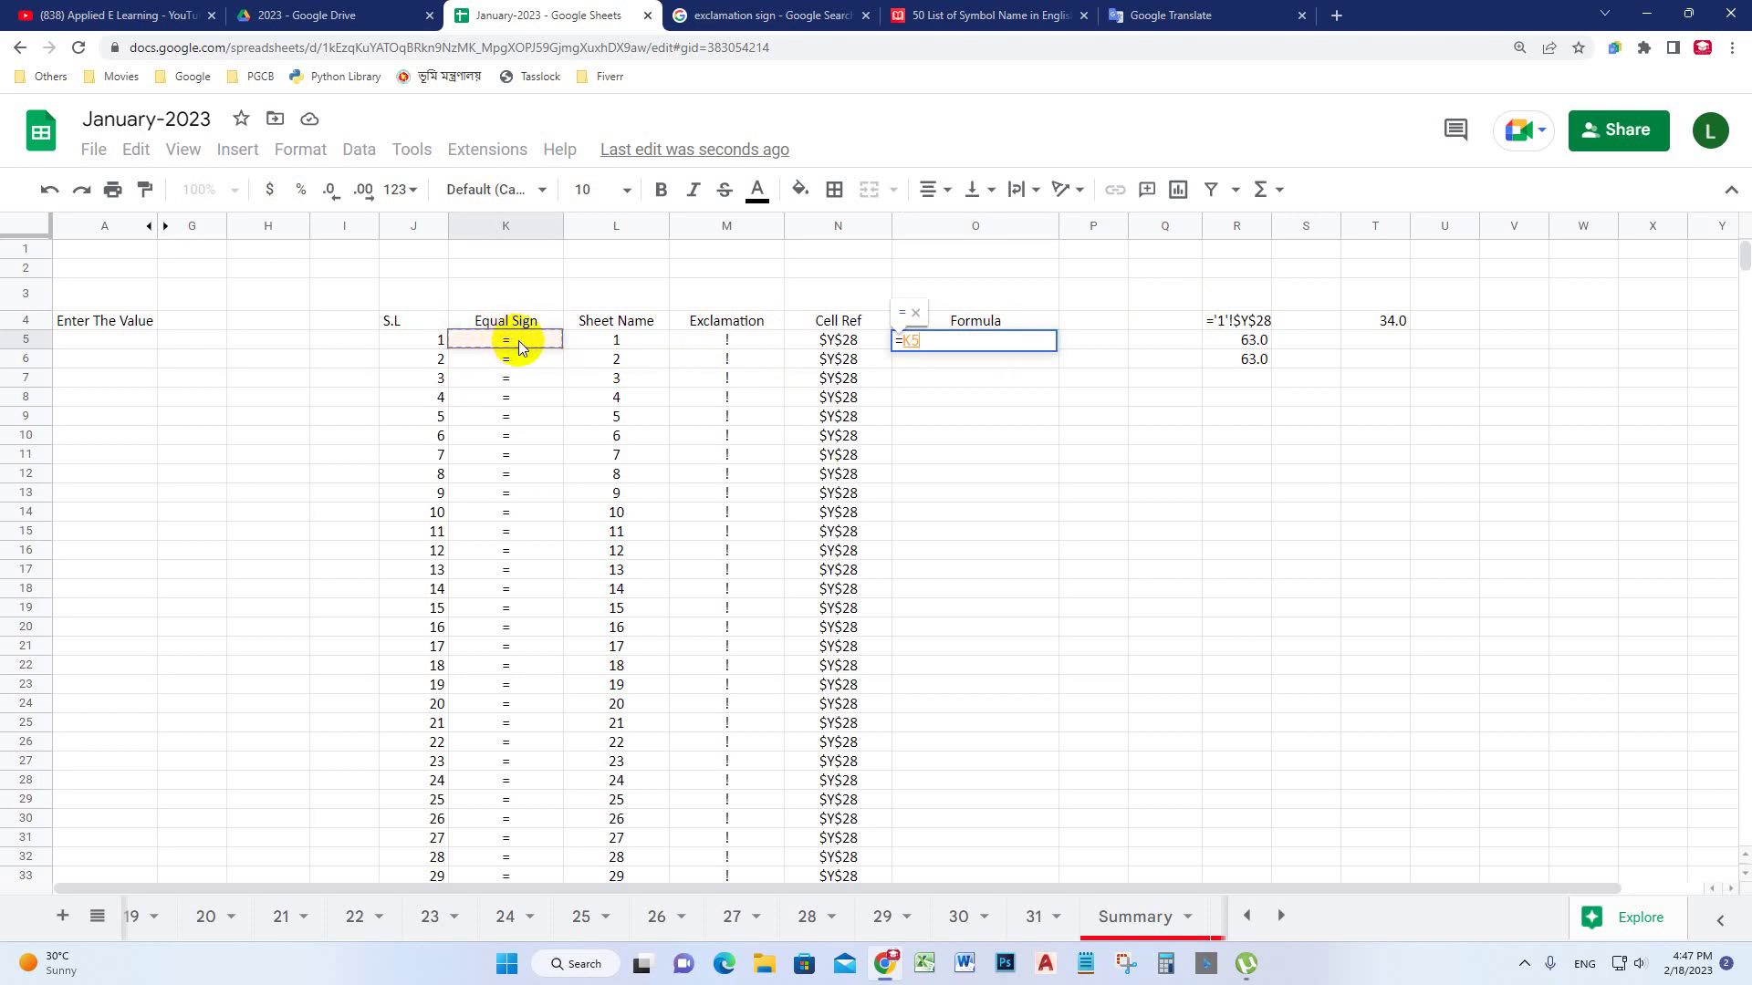
type("&")
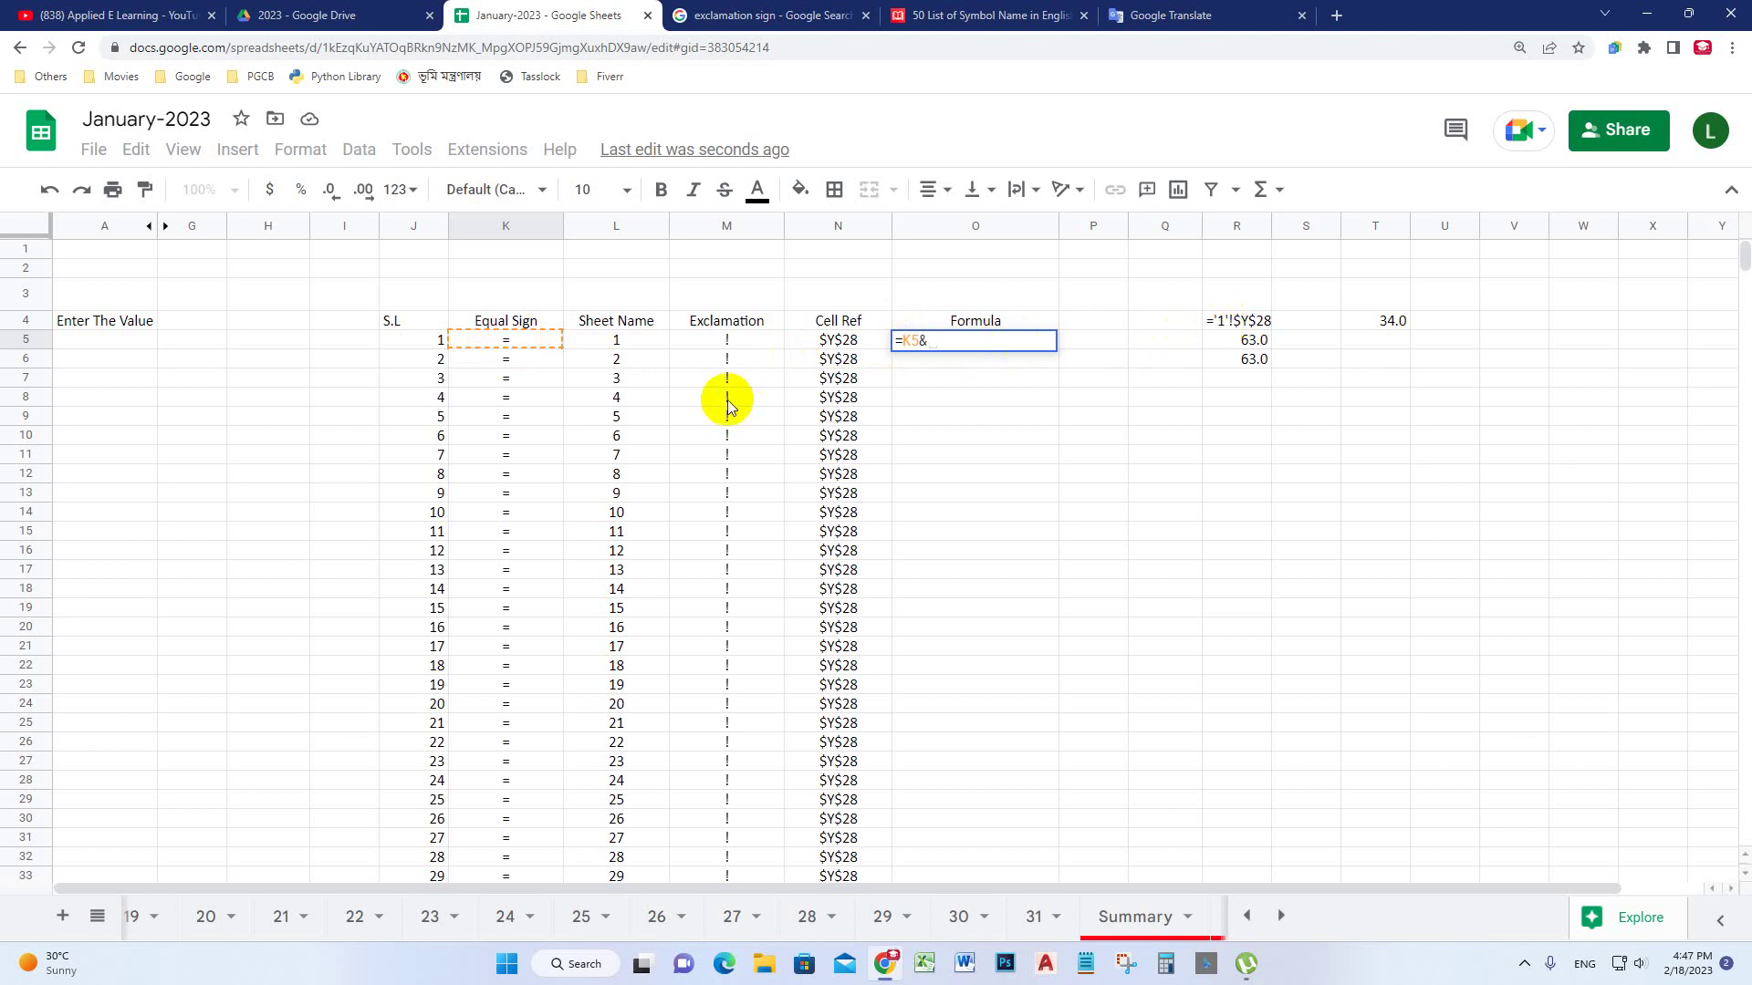
type("\"")
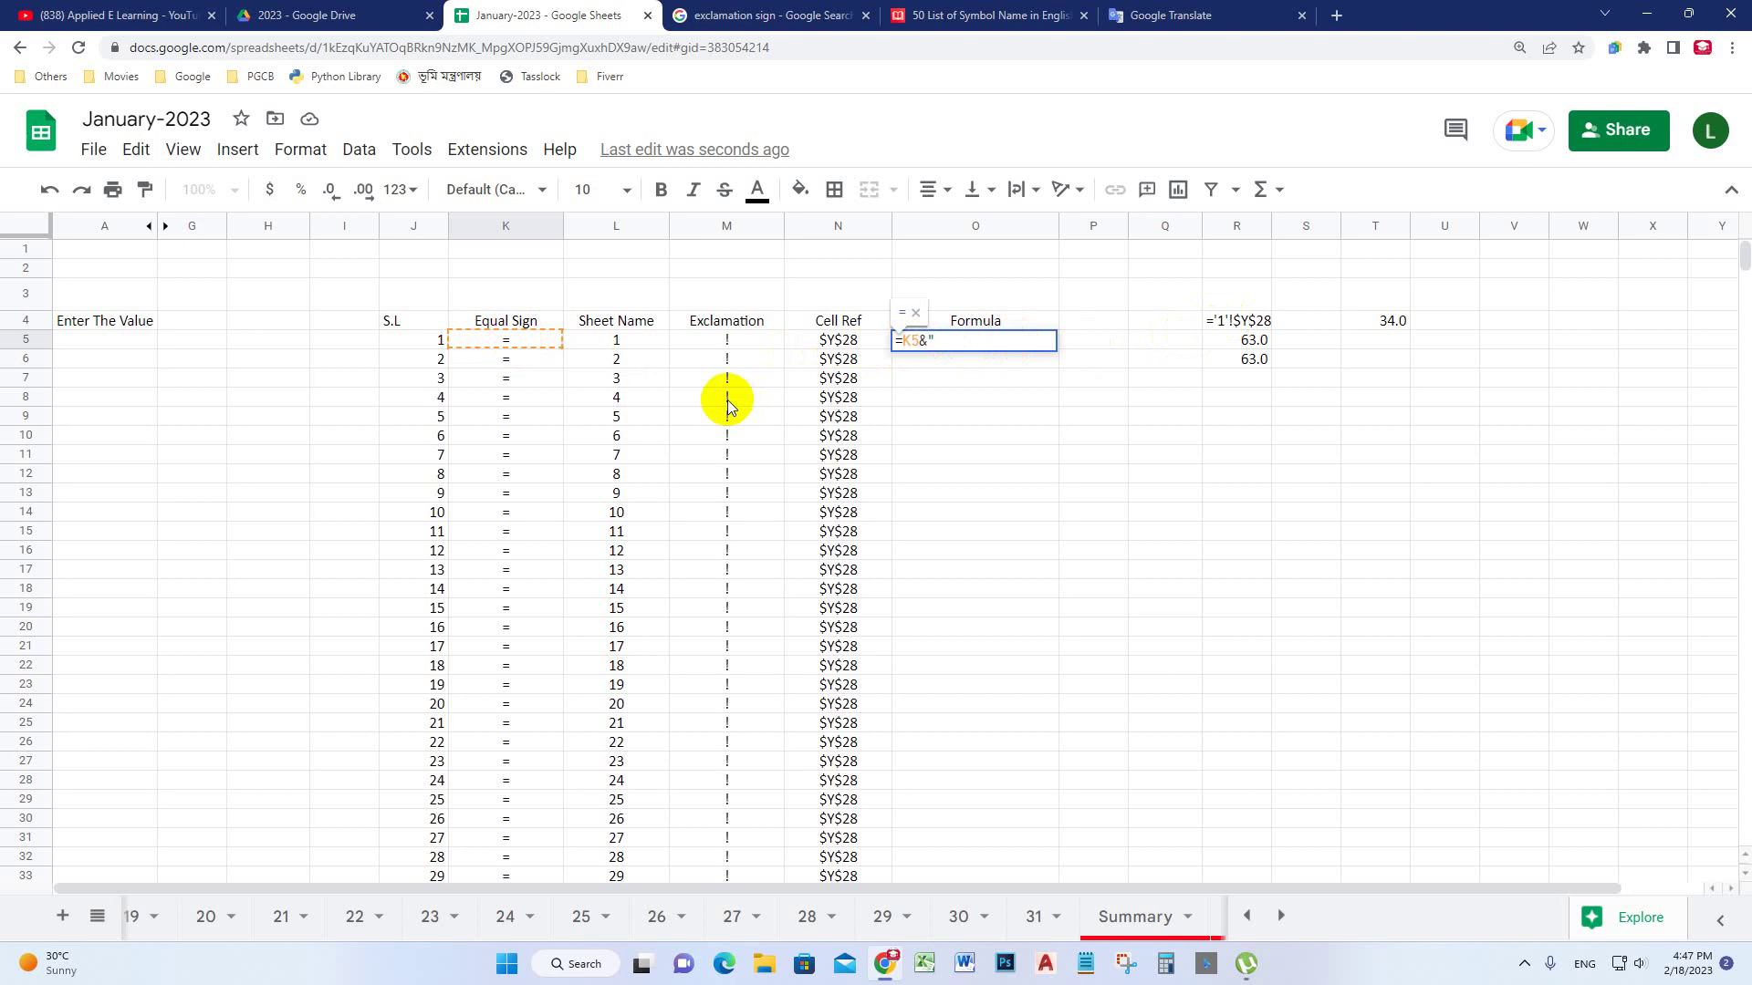
type("'")
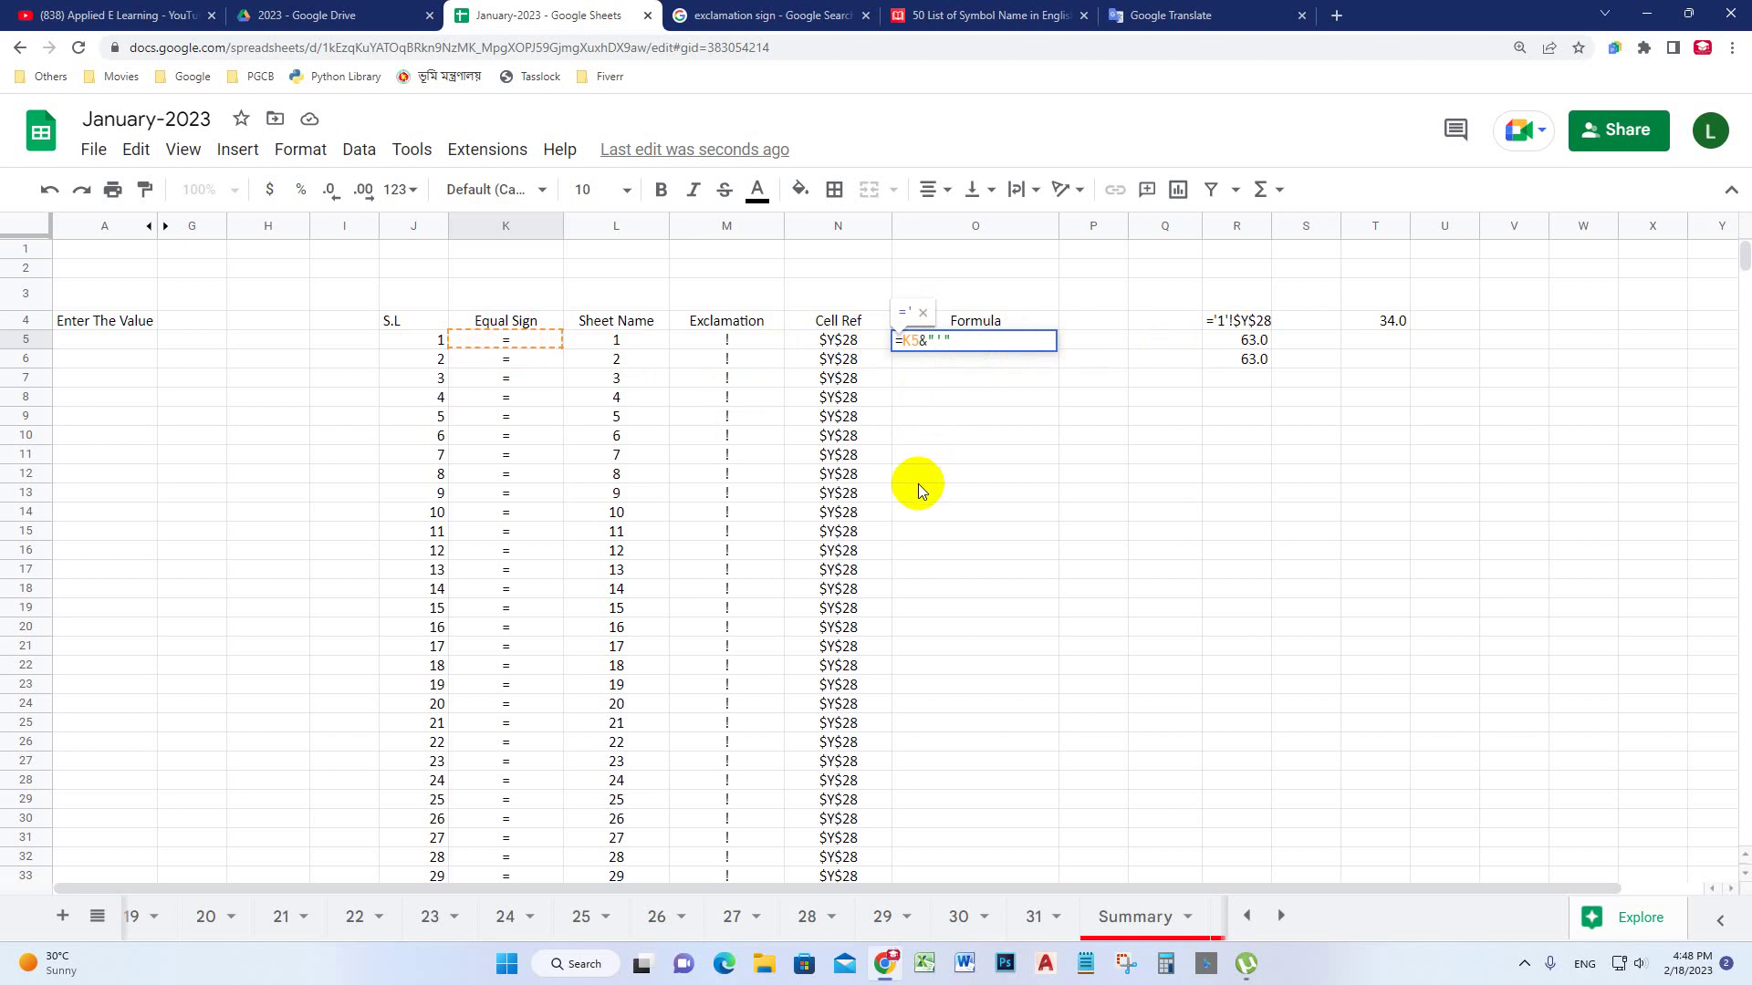
type("&")
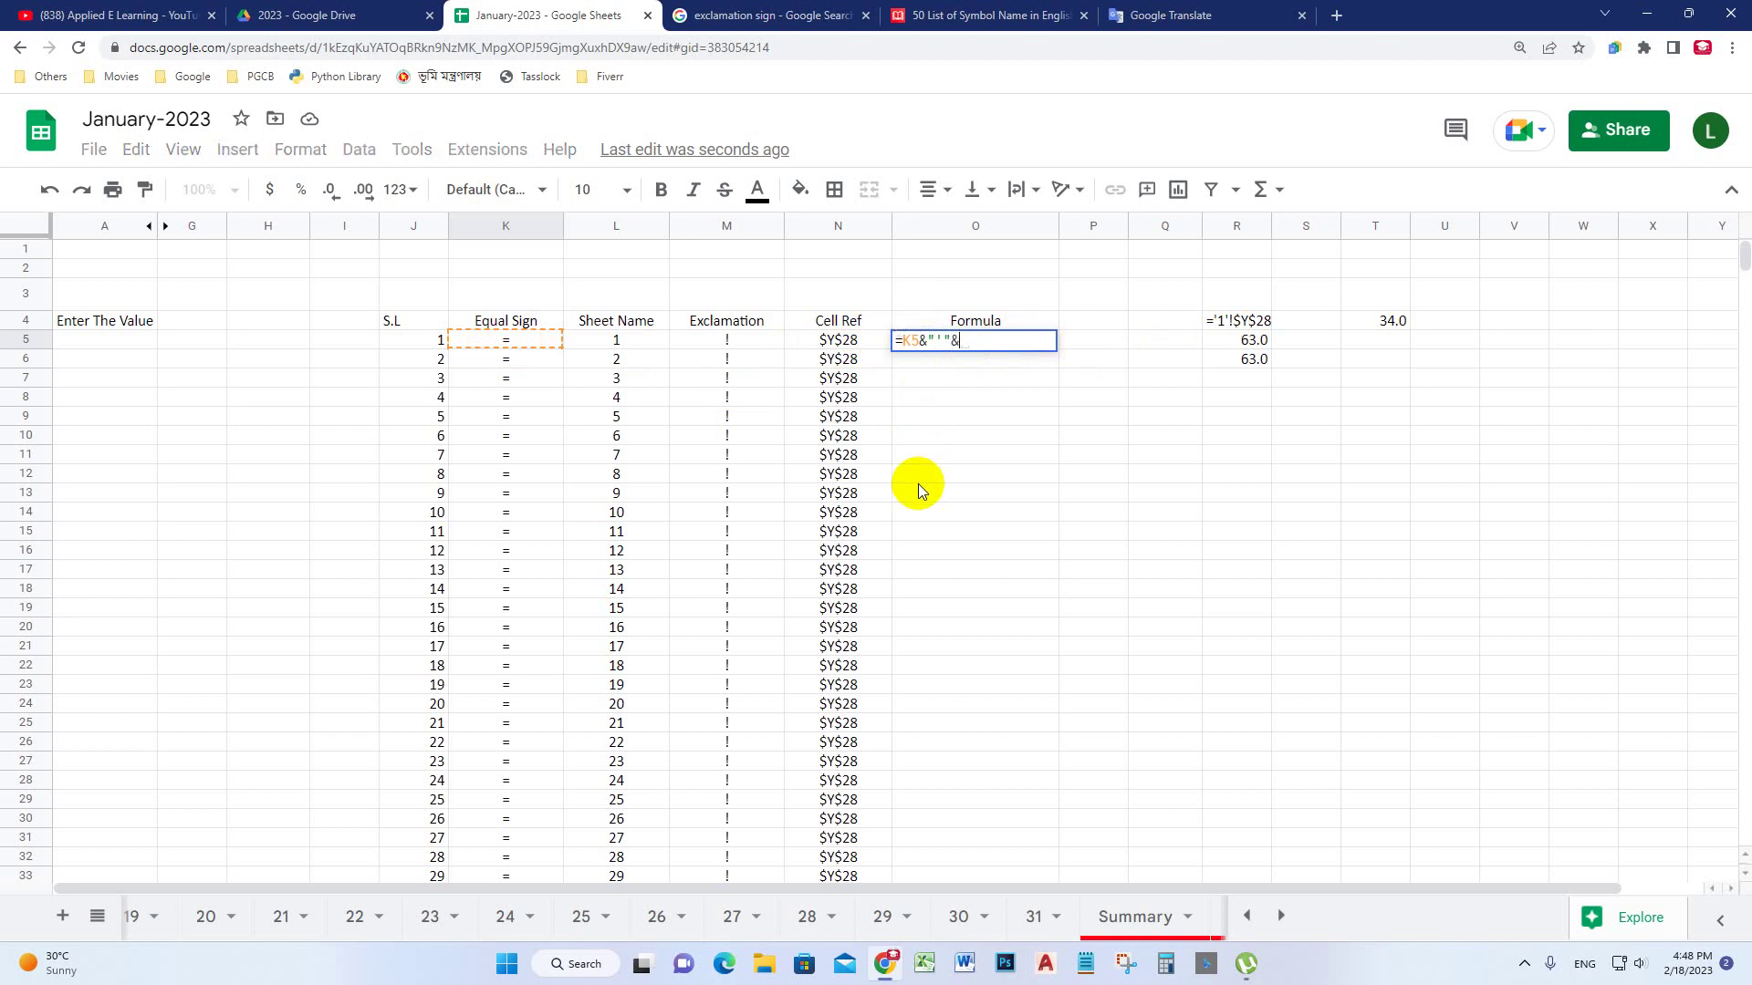
left_click(626, 348)
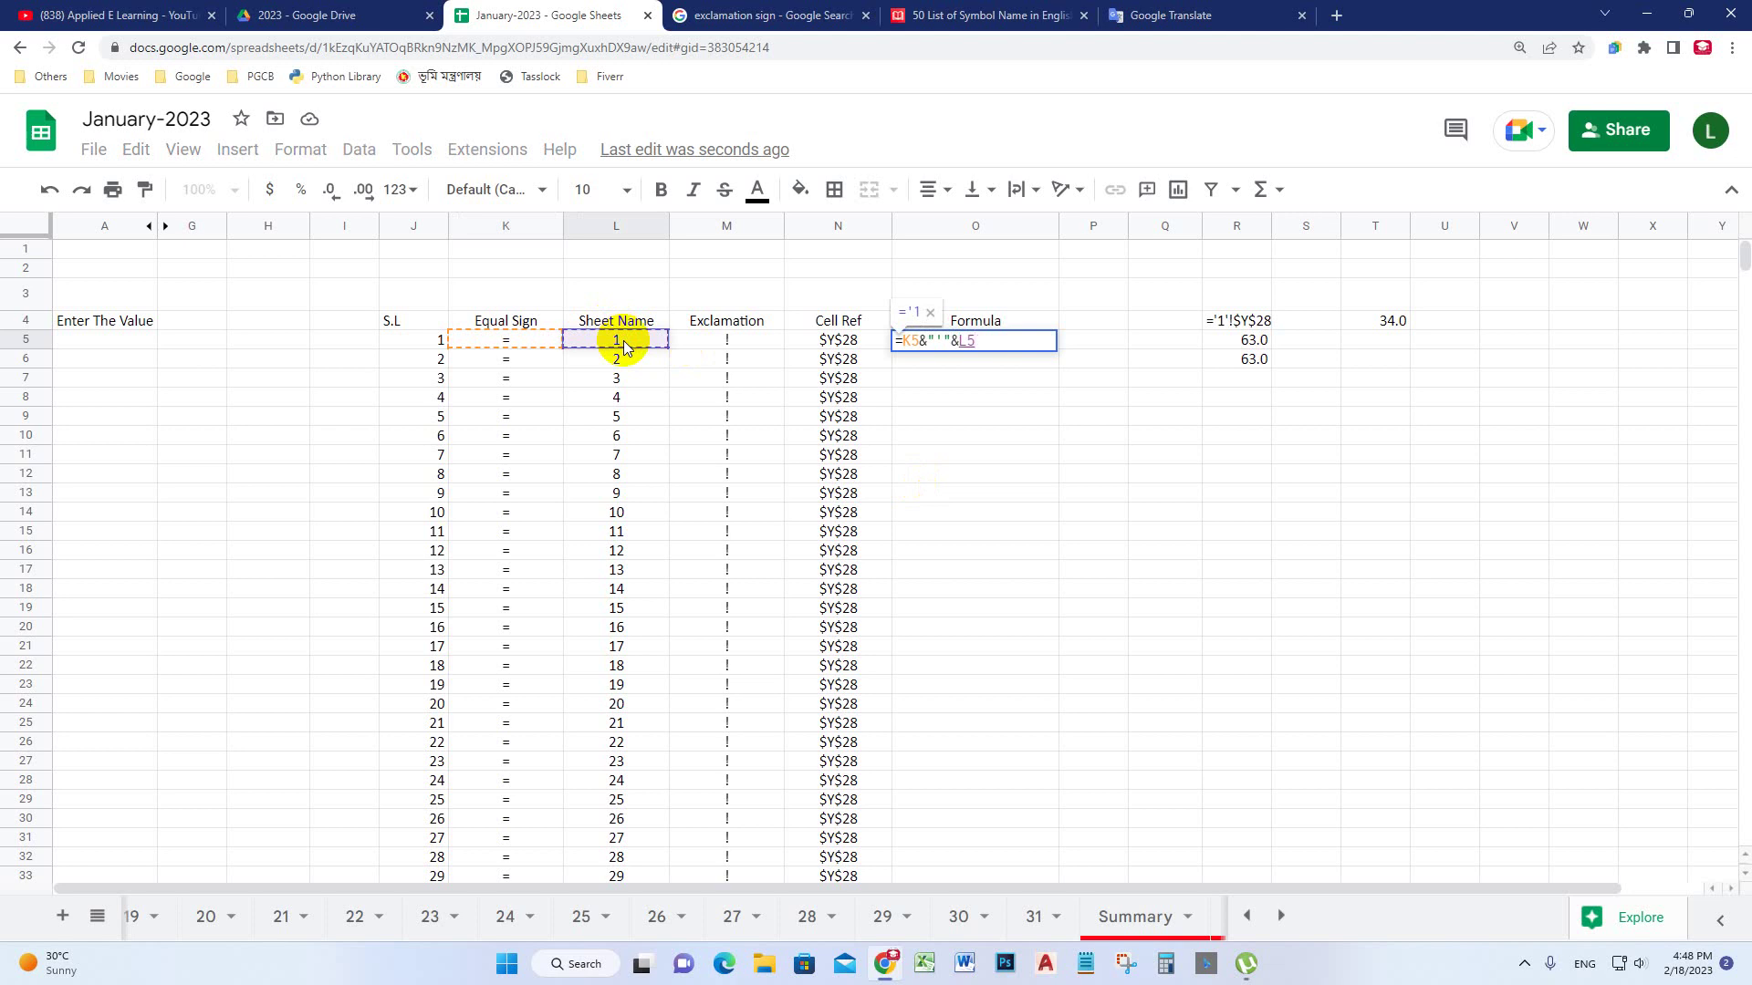
type("&")
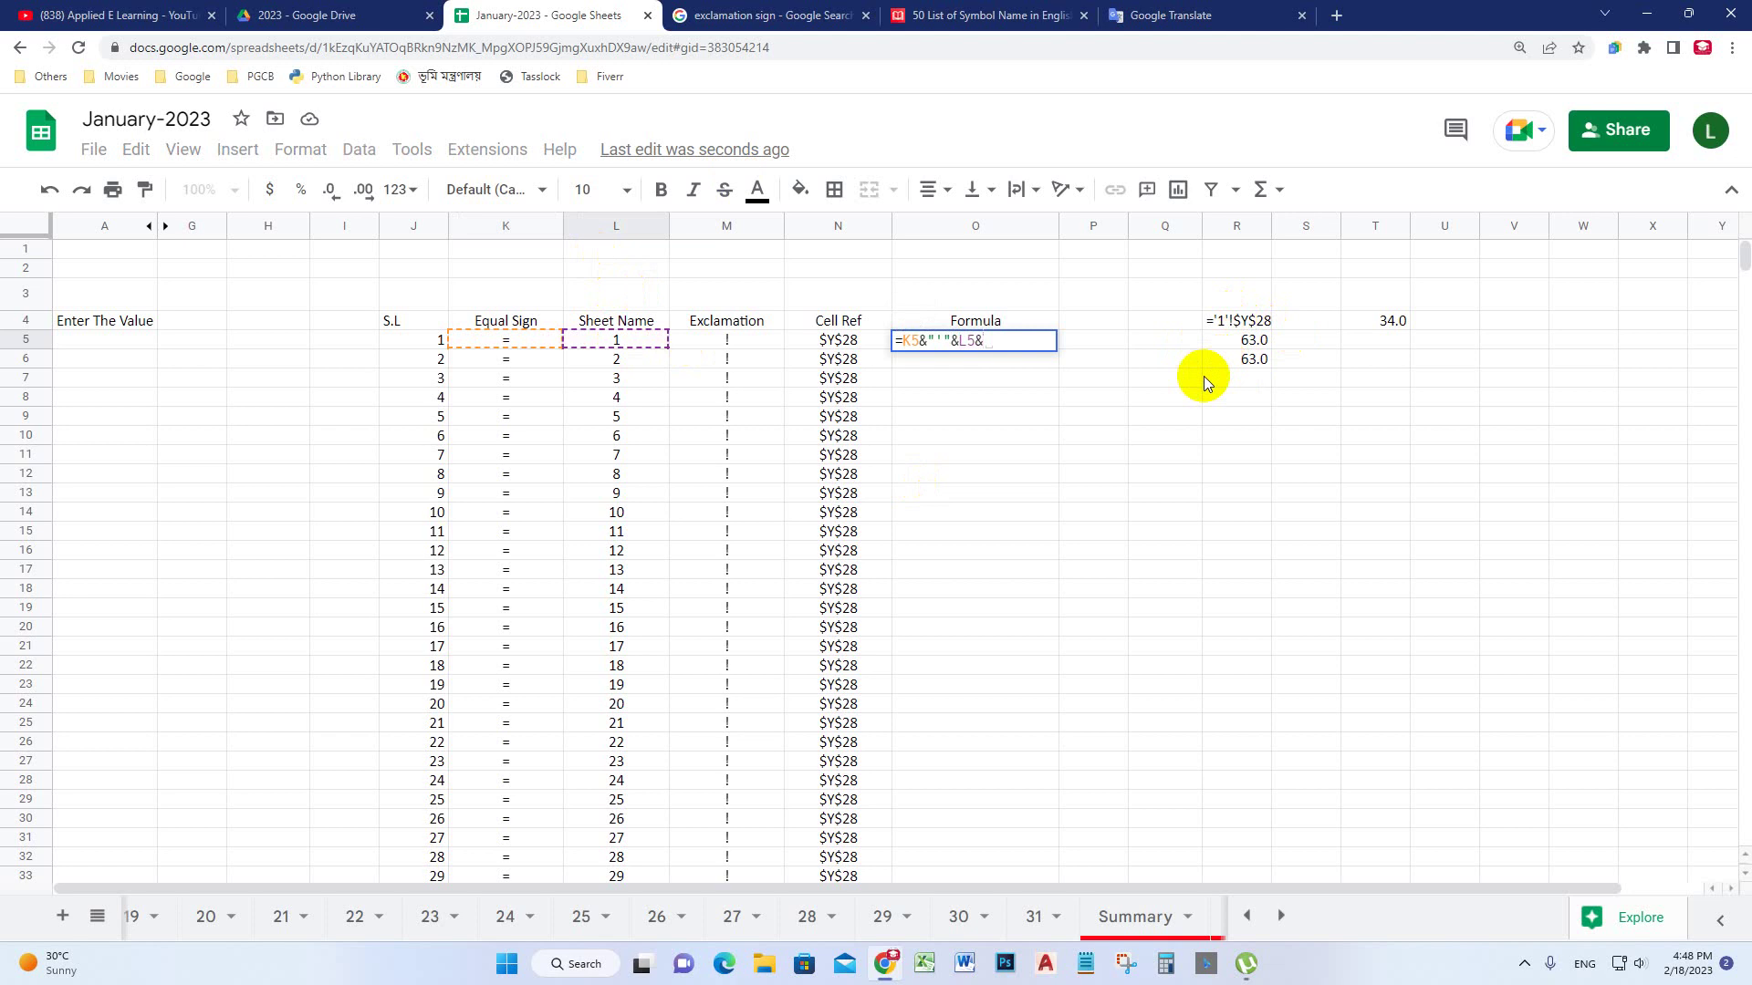
type("\"'\"")
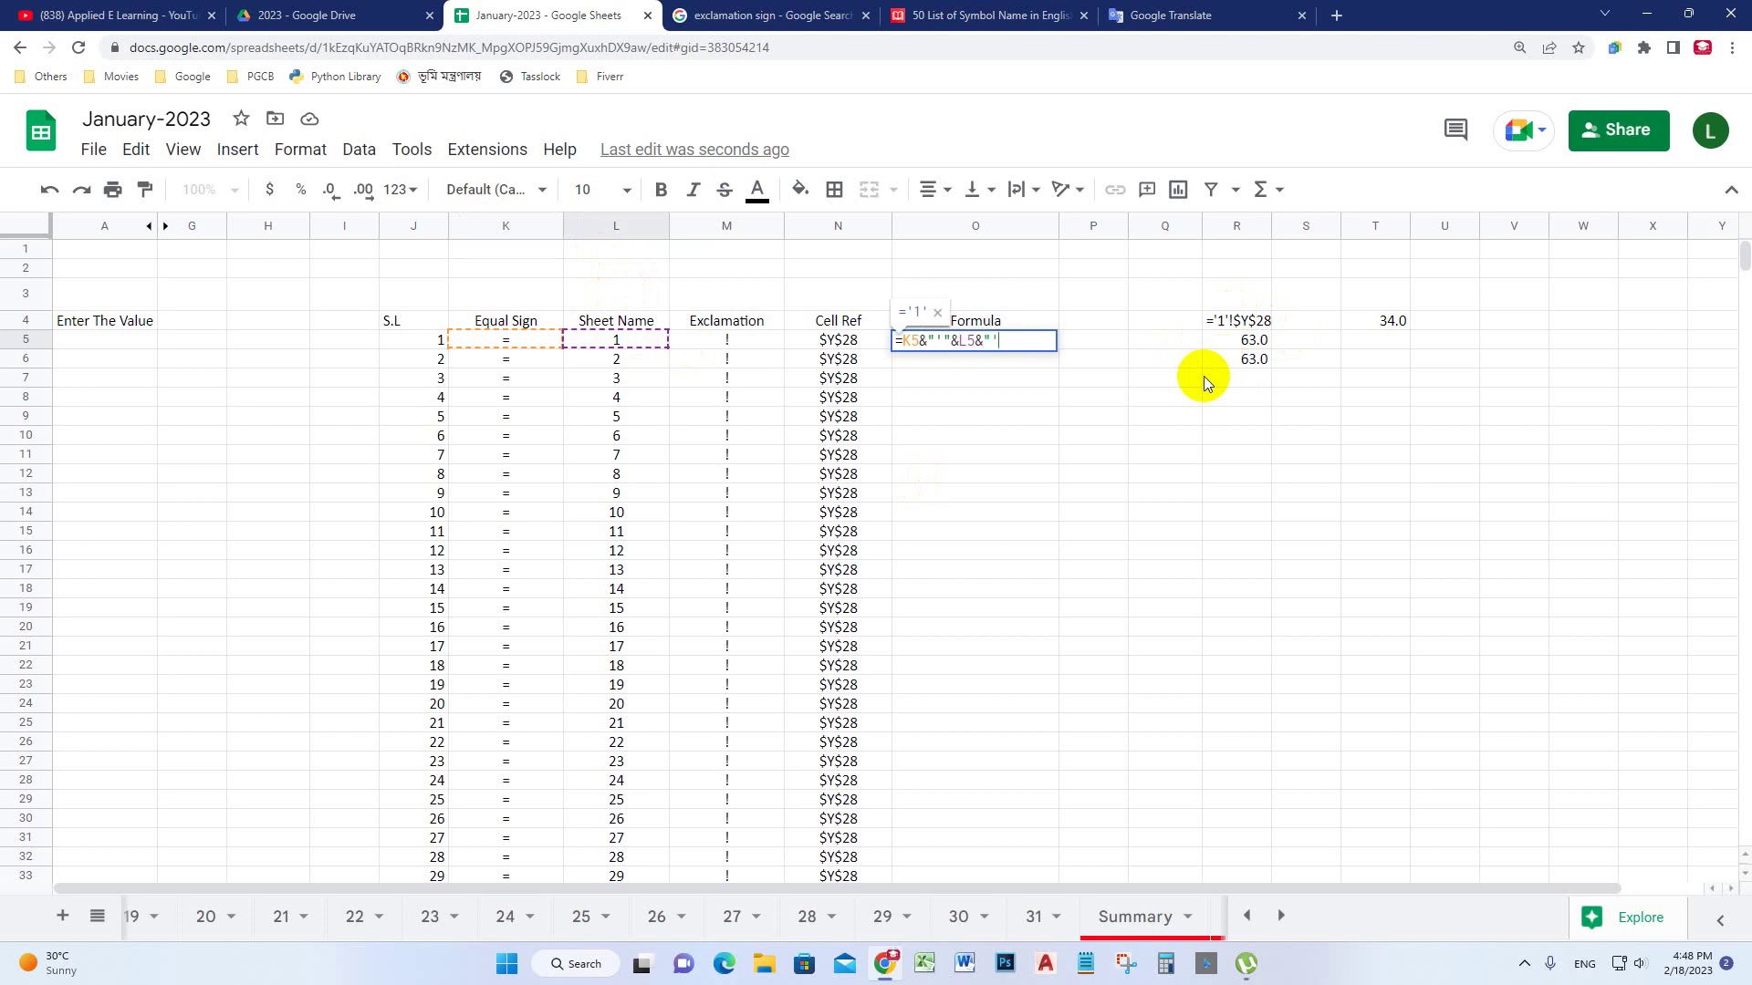
type("&")
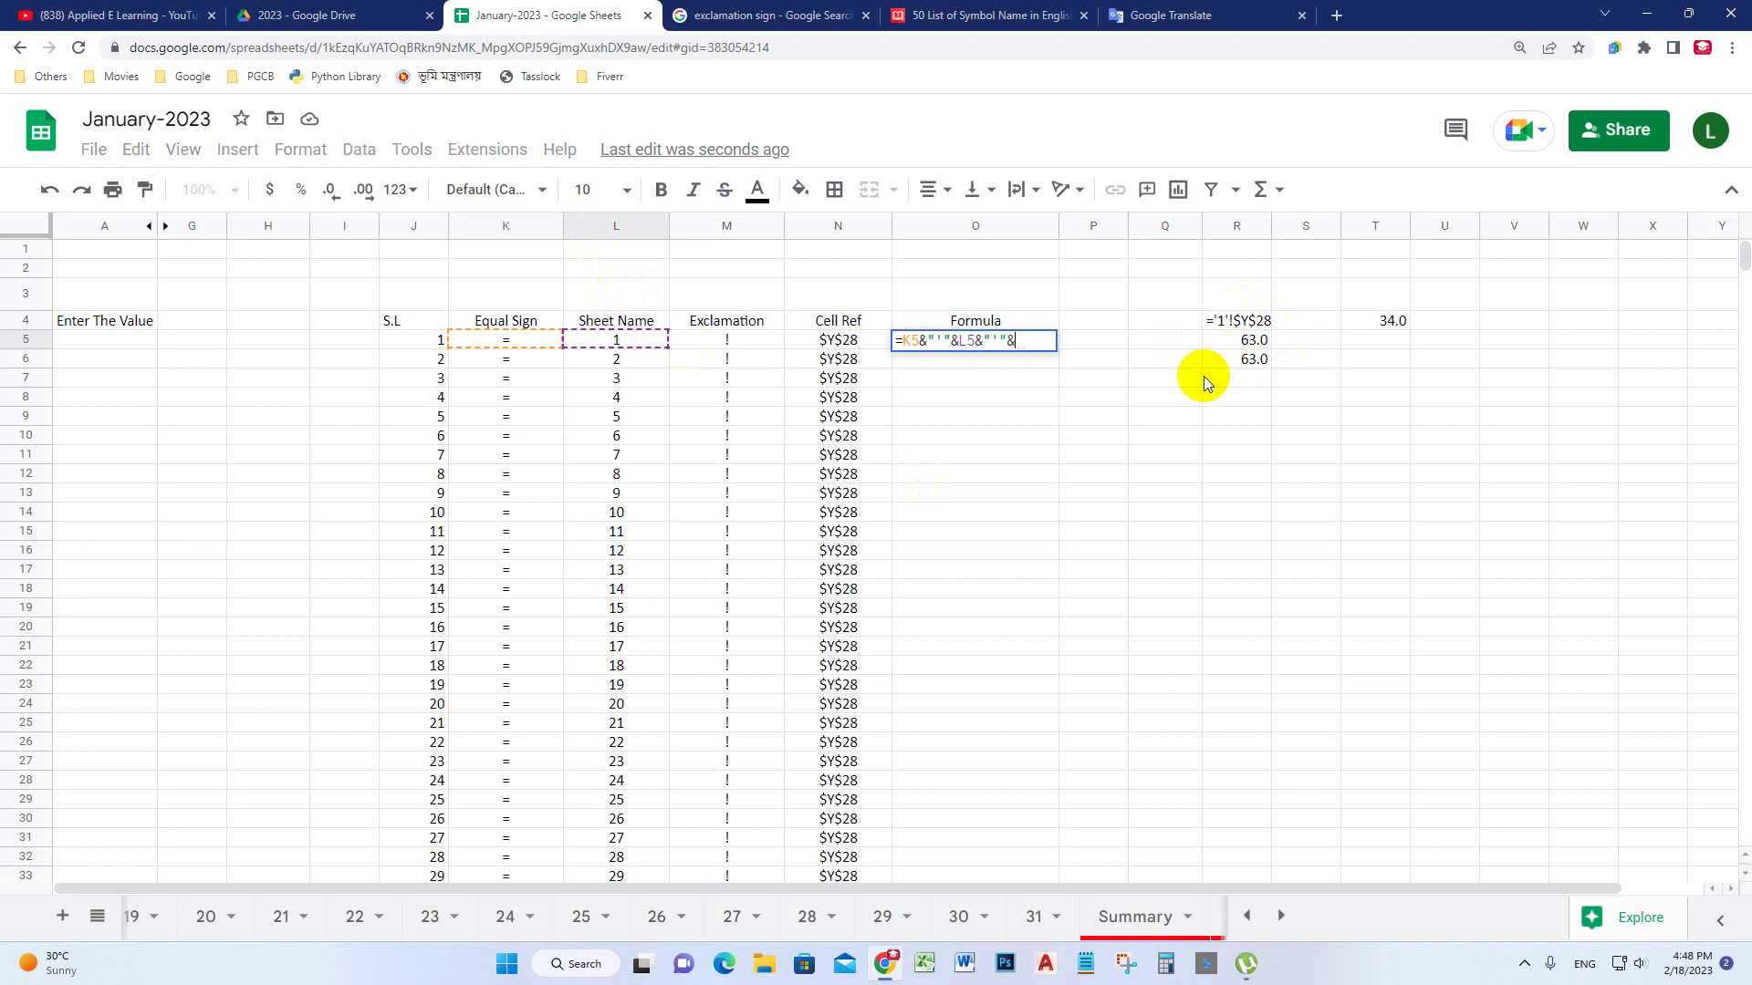
left_click(727, 344)
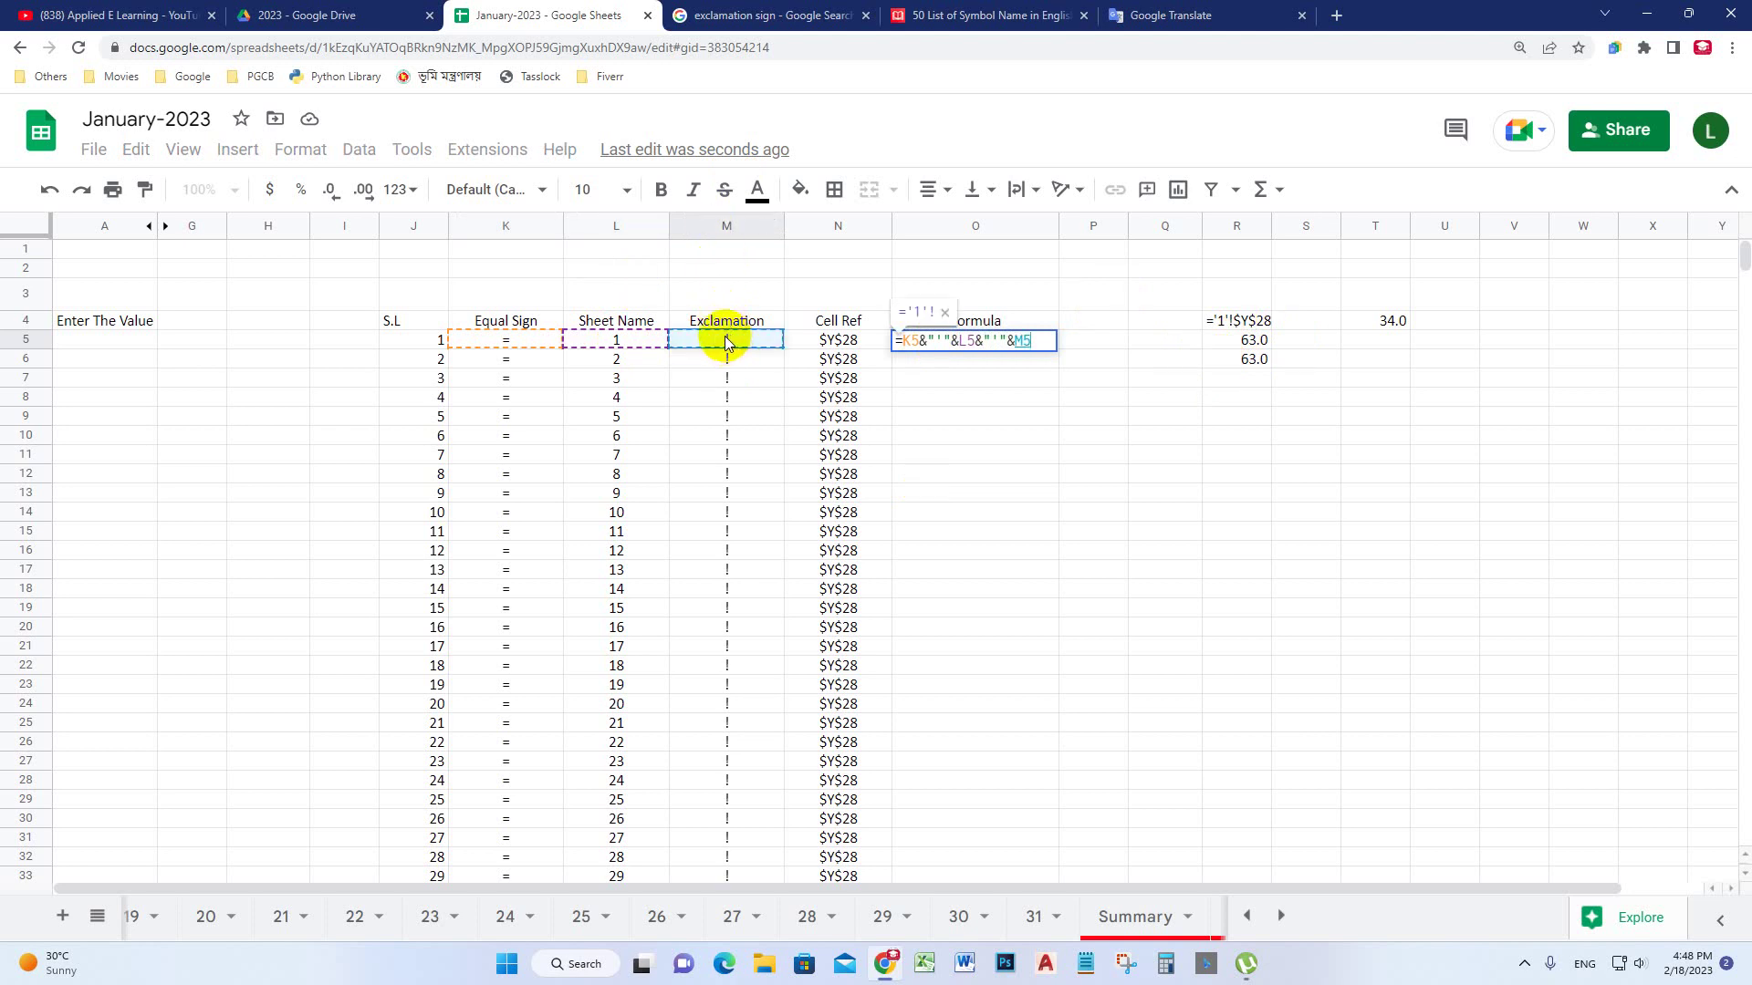
type("&")
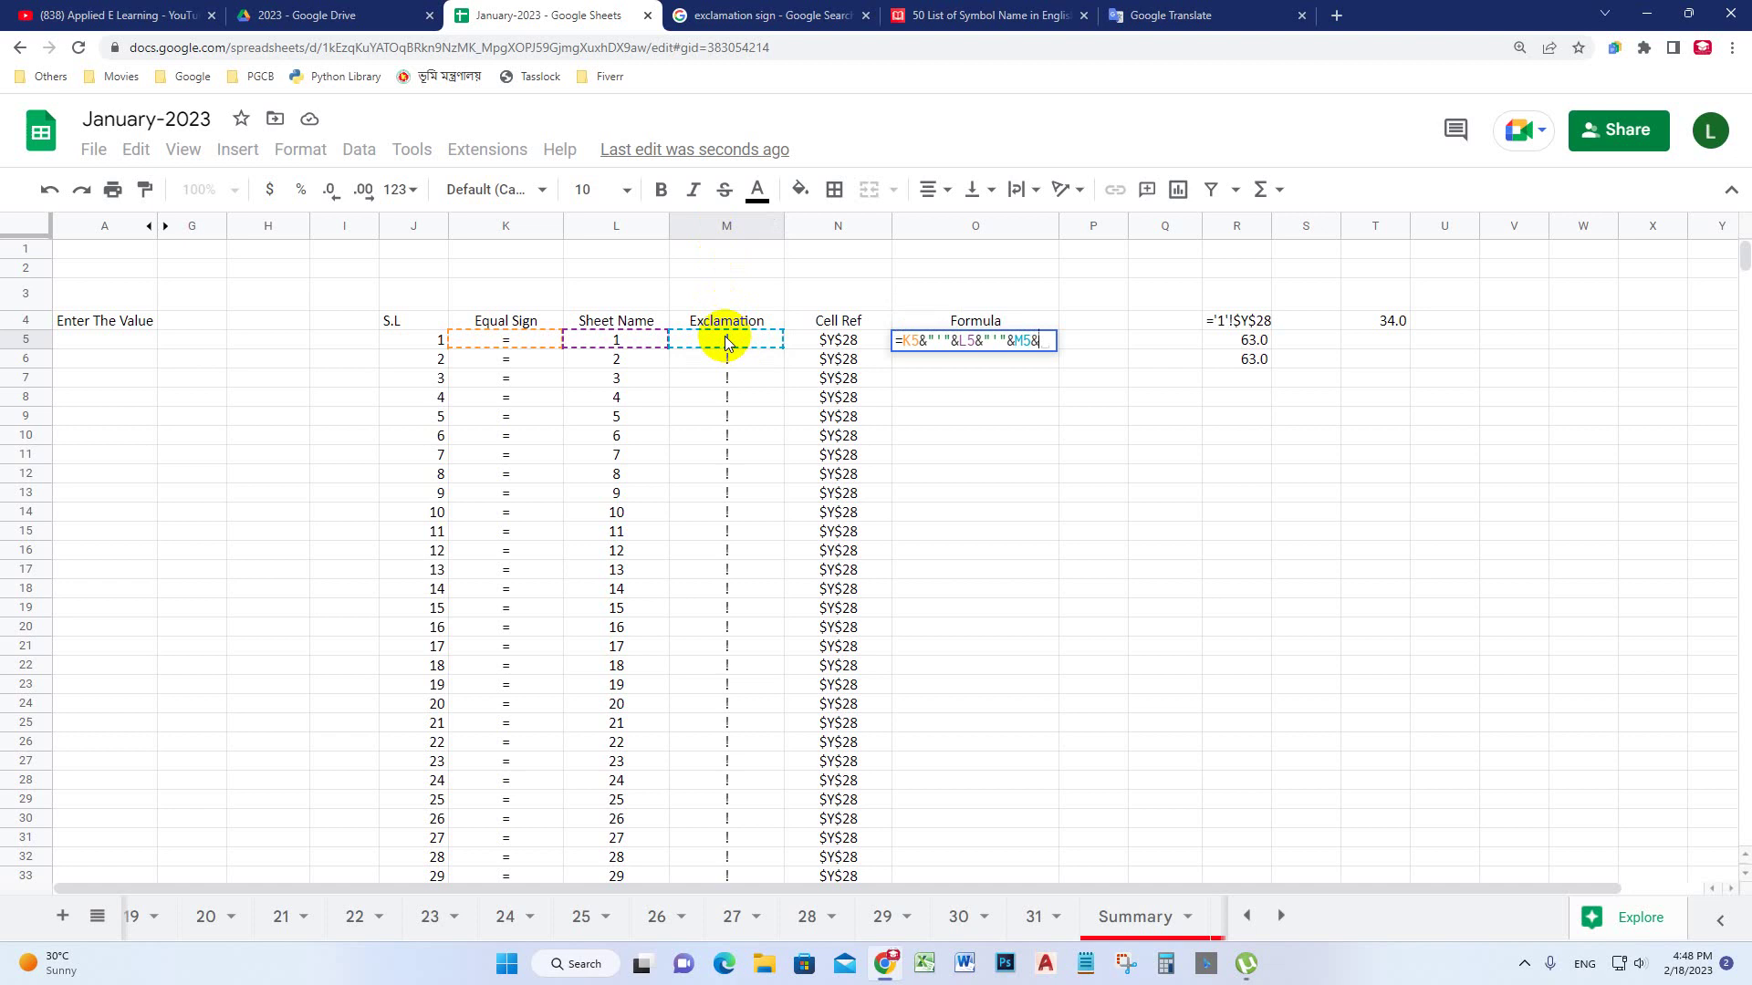
left_click(848, 350)
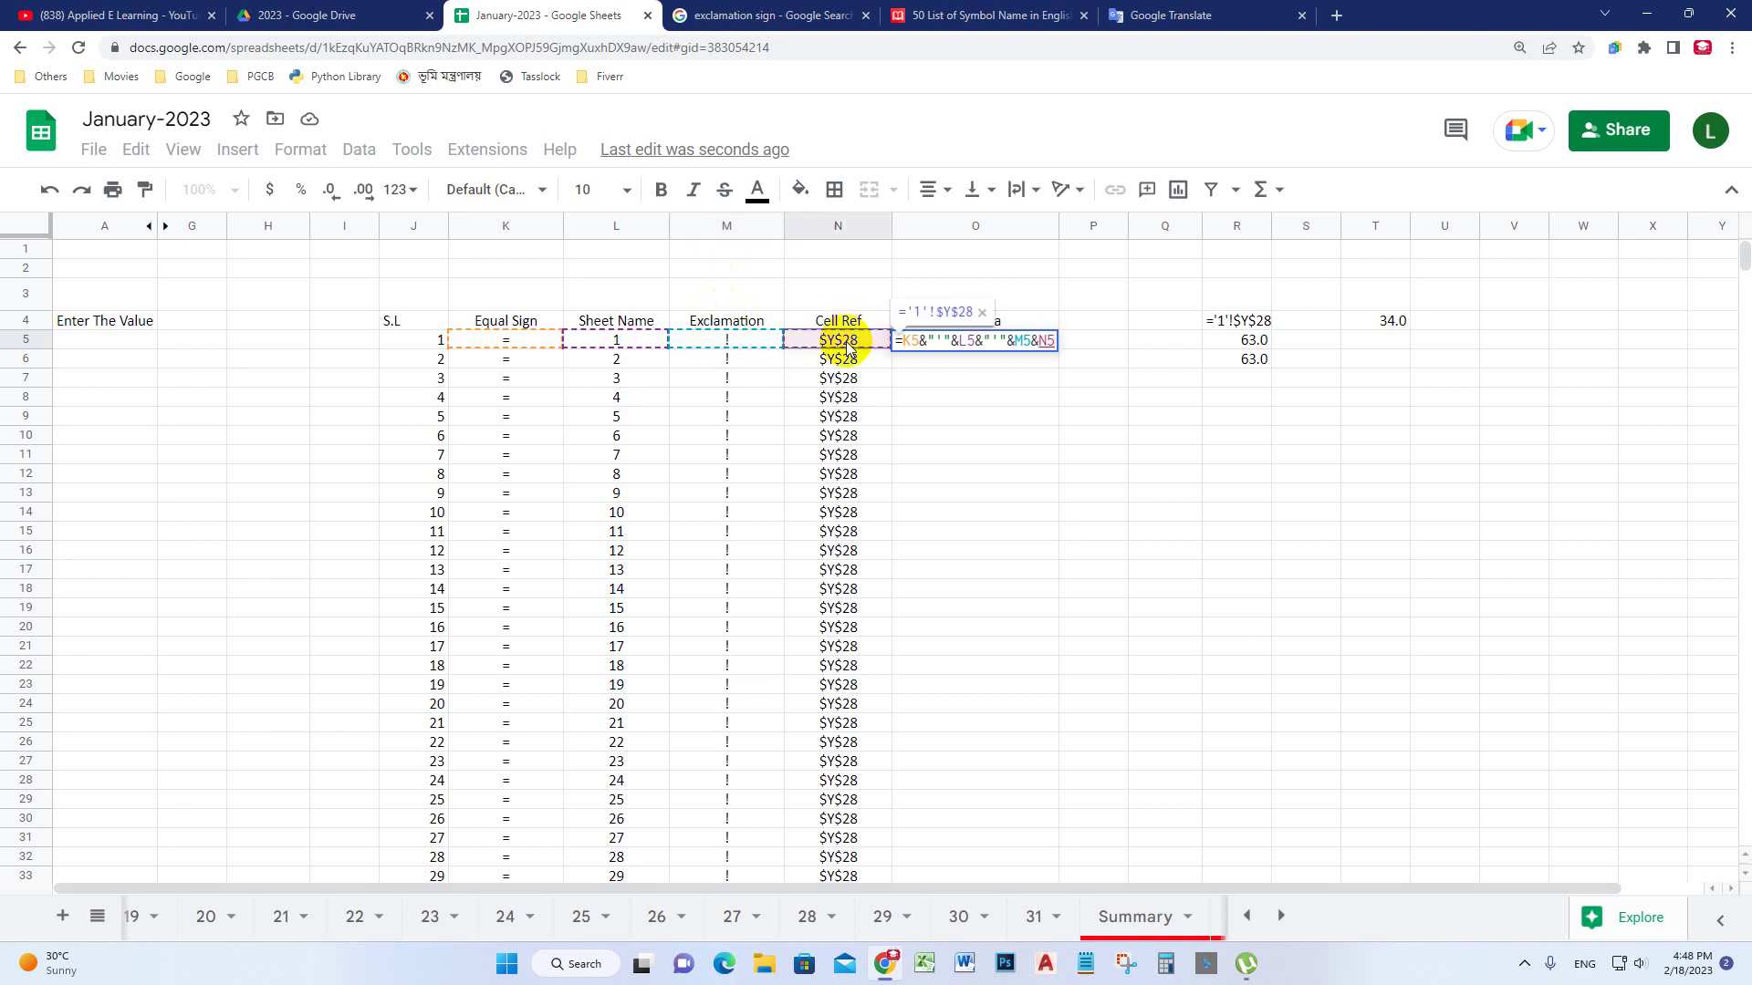
key("Return")
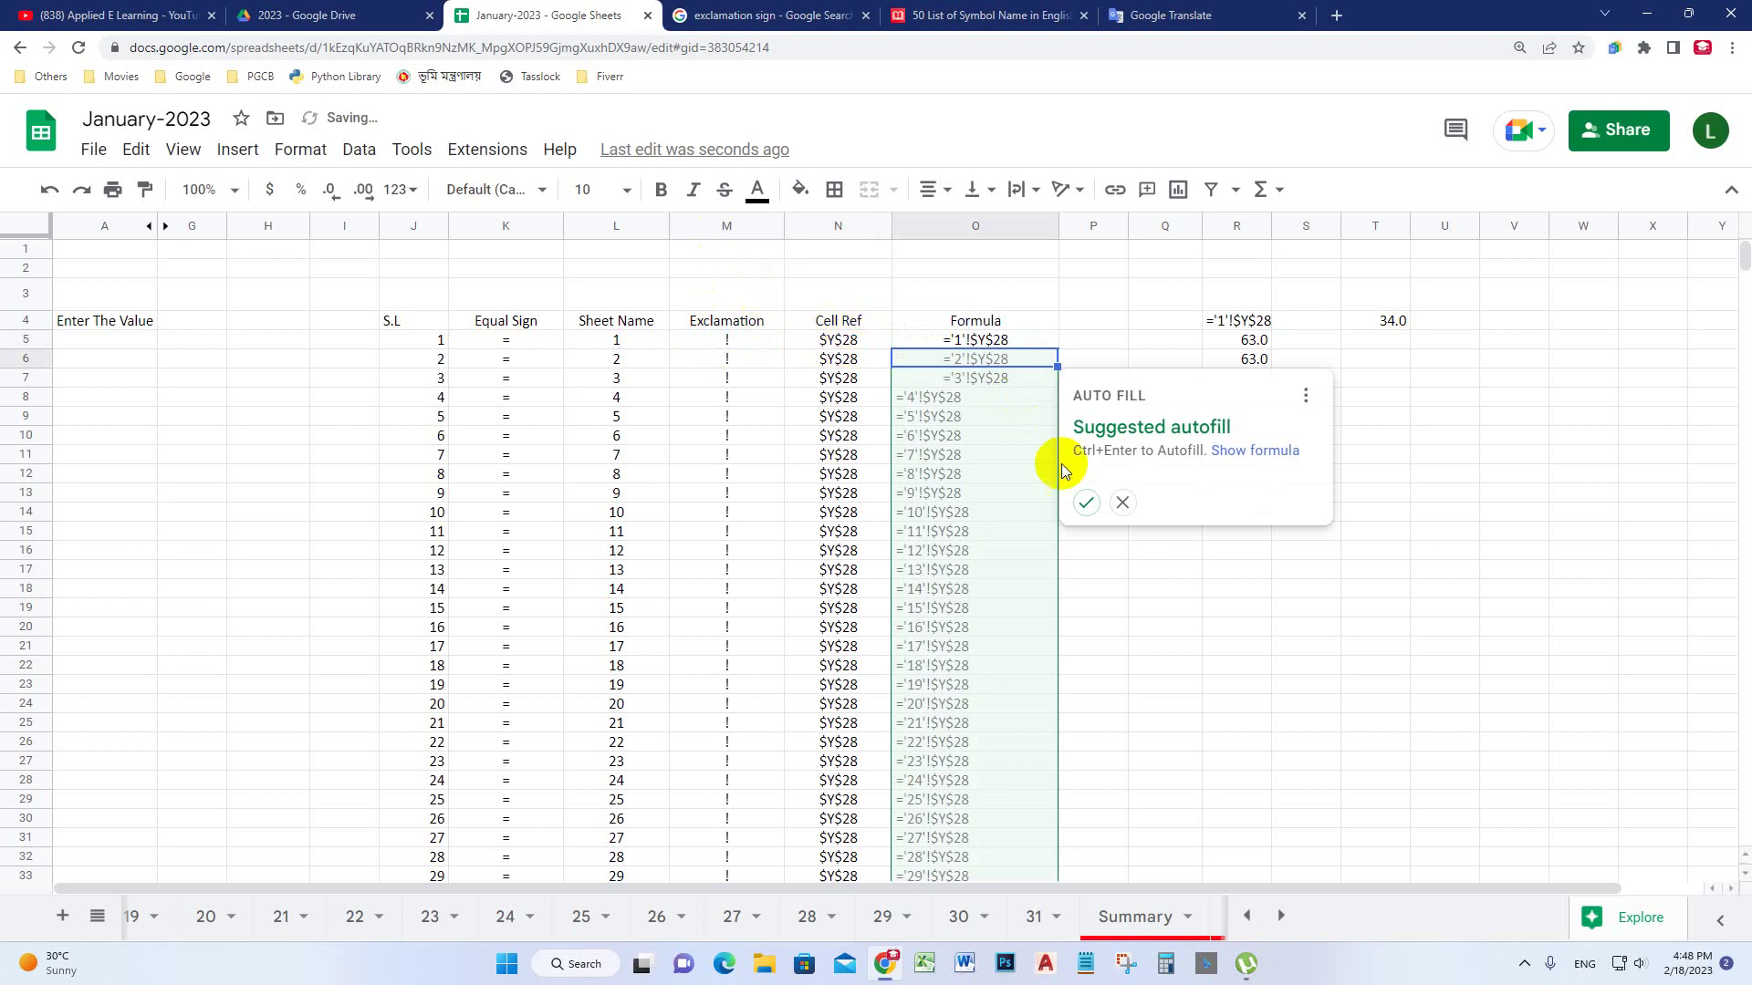
Fill the joining formula down the Formula column to O35 by accepting the suggested autofill
left_click(1086, 503)
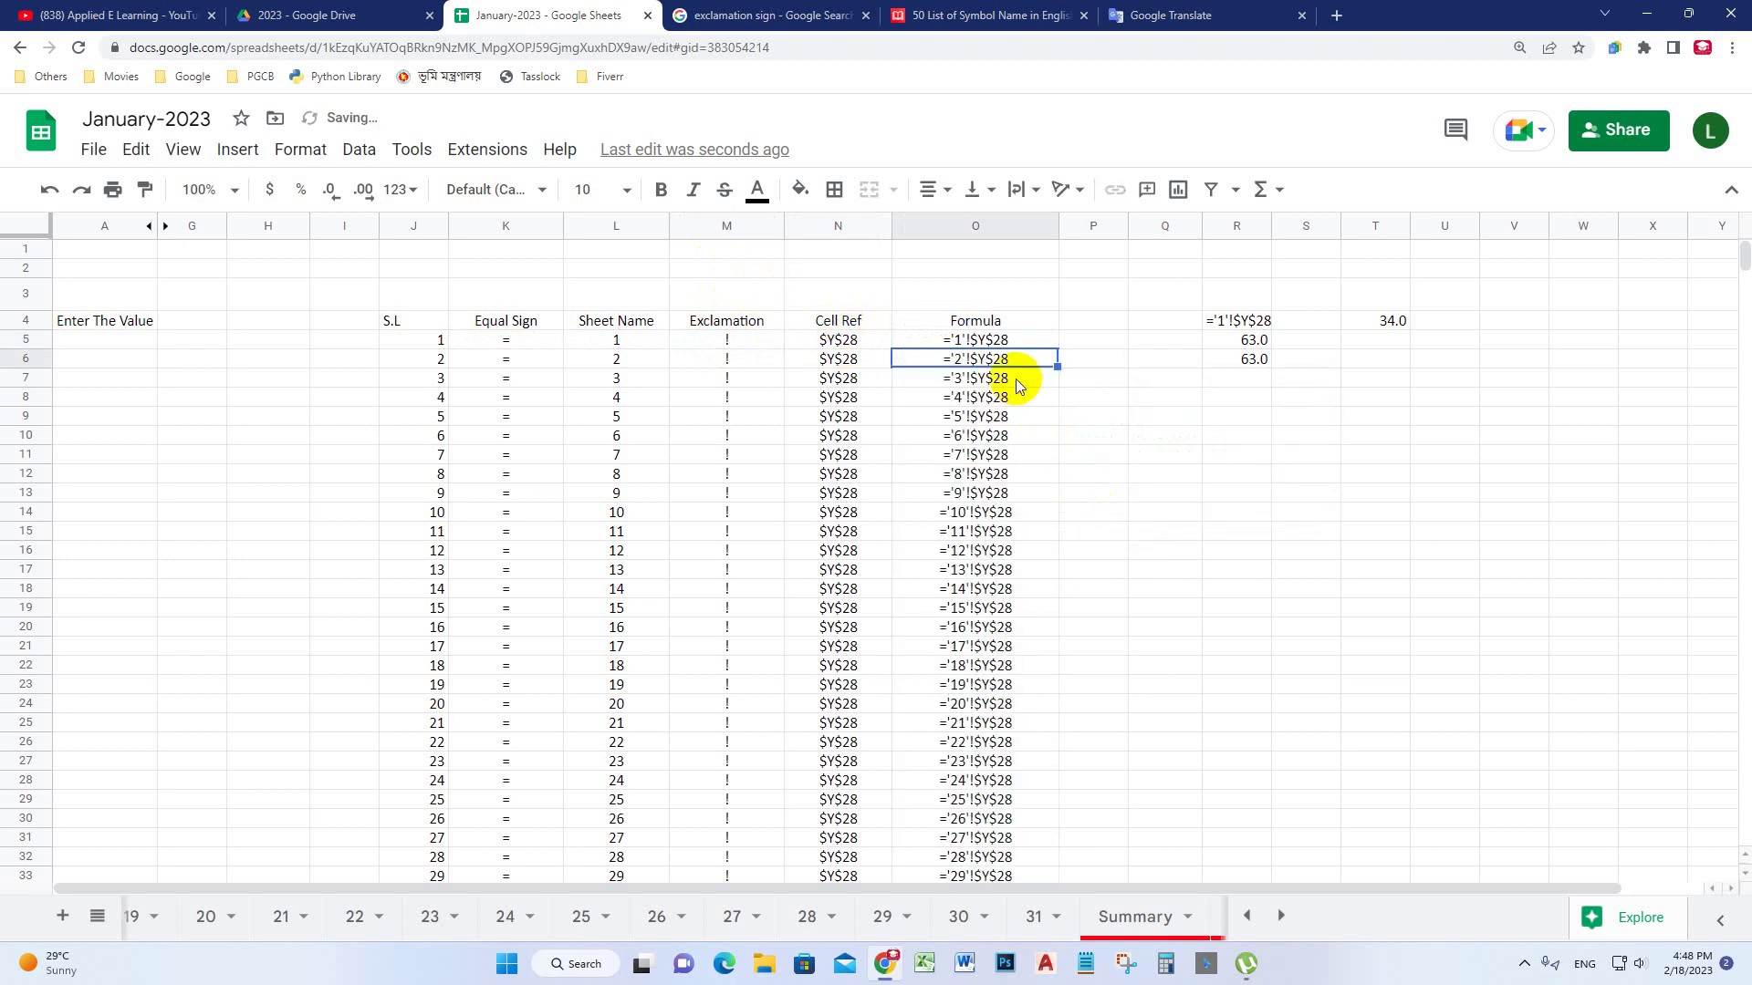
left_click_drag(997, 339, 1003, 707)
scroll(1006, 656, "down", 3)
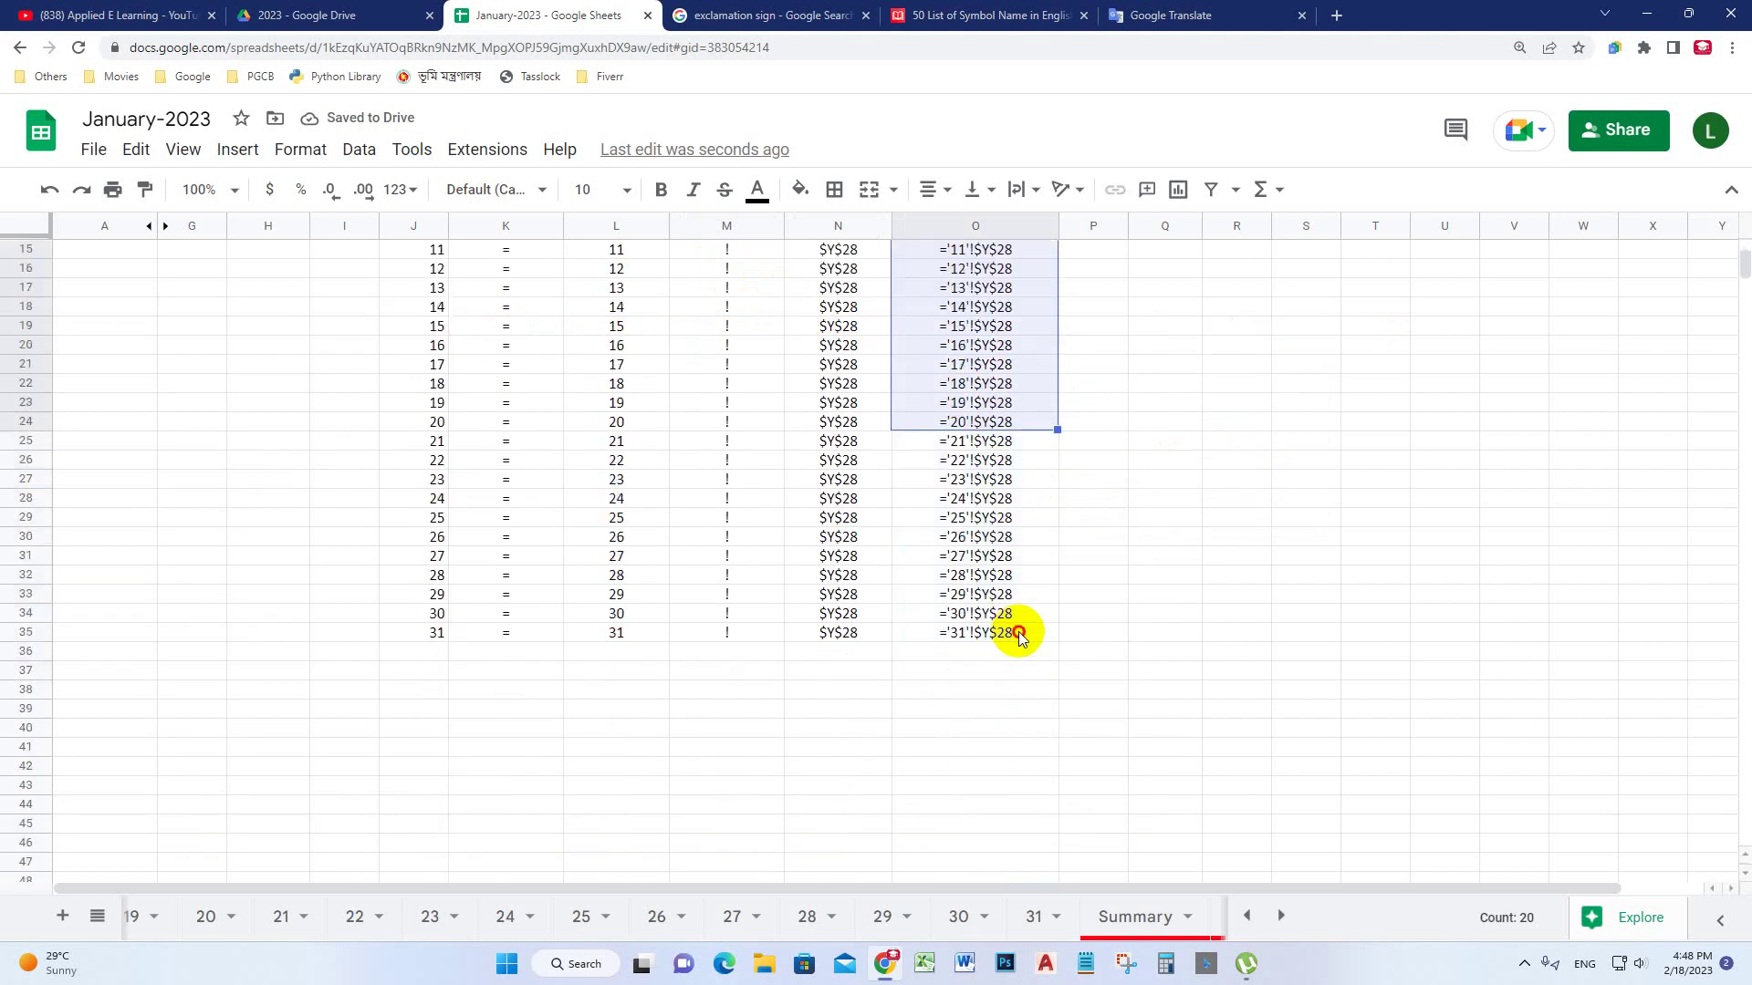
left_click(1009, 630)
scroll(1007, 594, "up", 5)
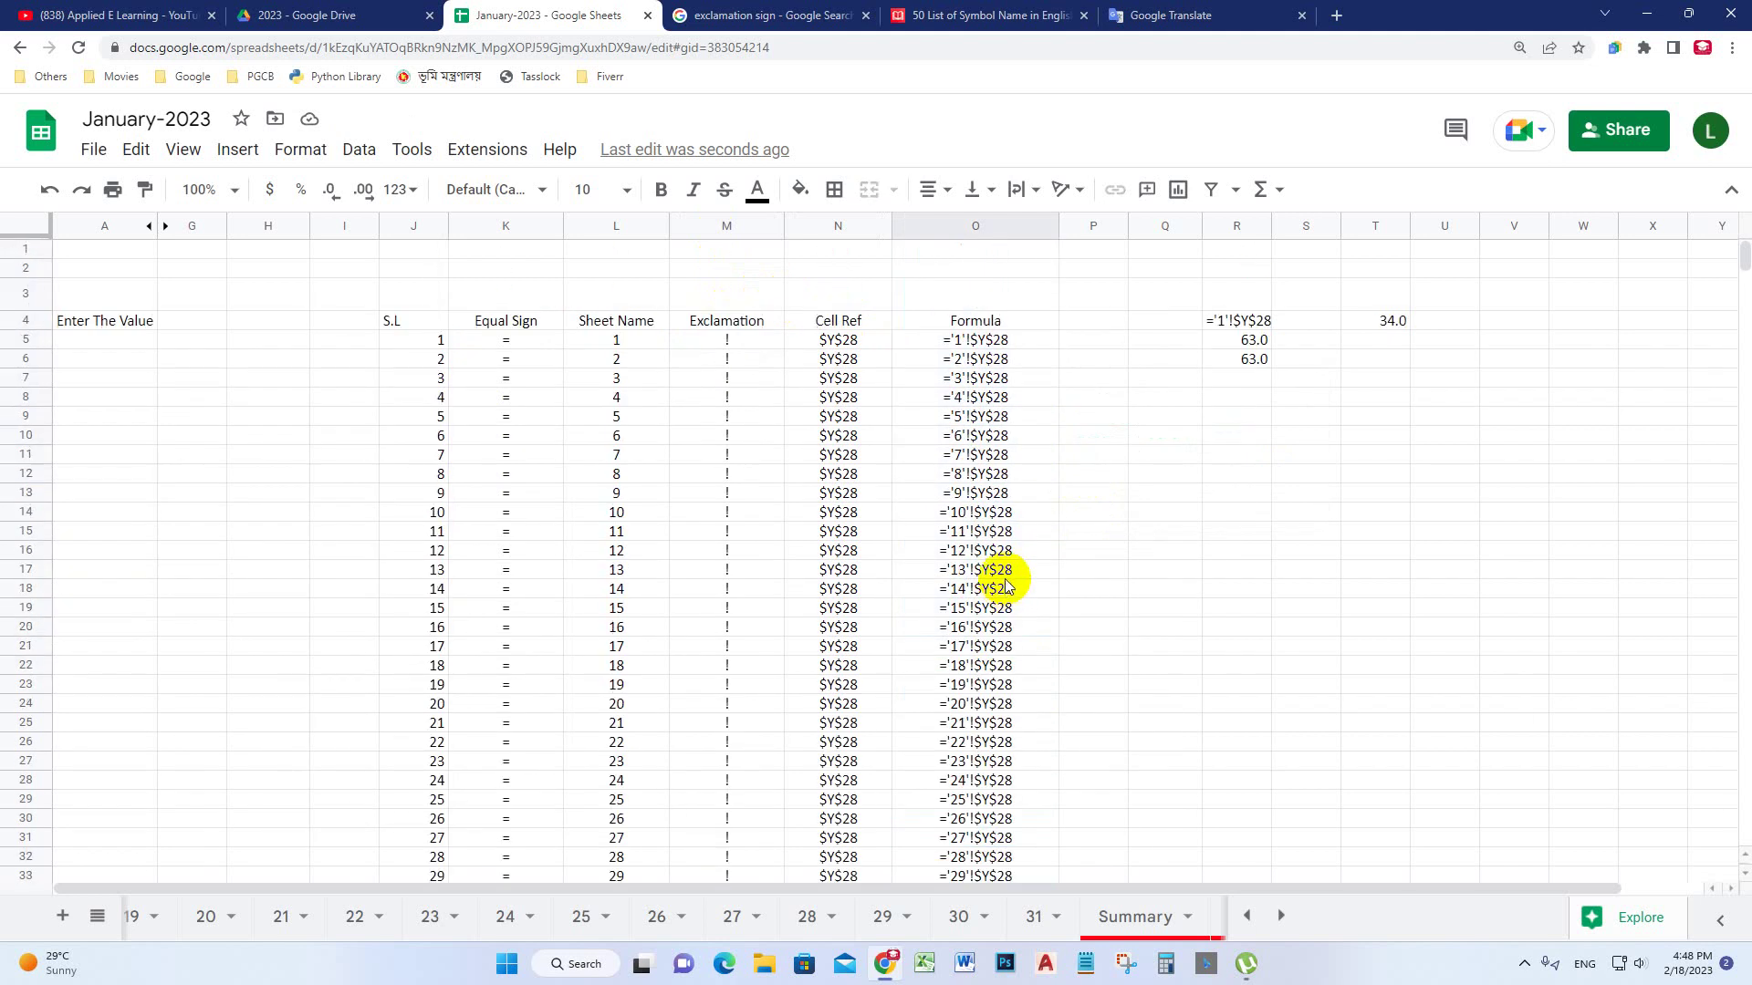
Link cell N6 to N5 with an absolute reference and fill it down the Cell Ref column to N35
left_click(839, 342)
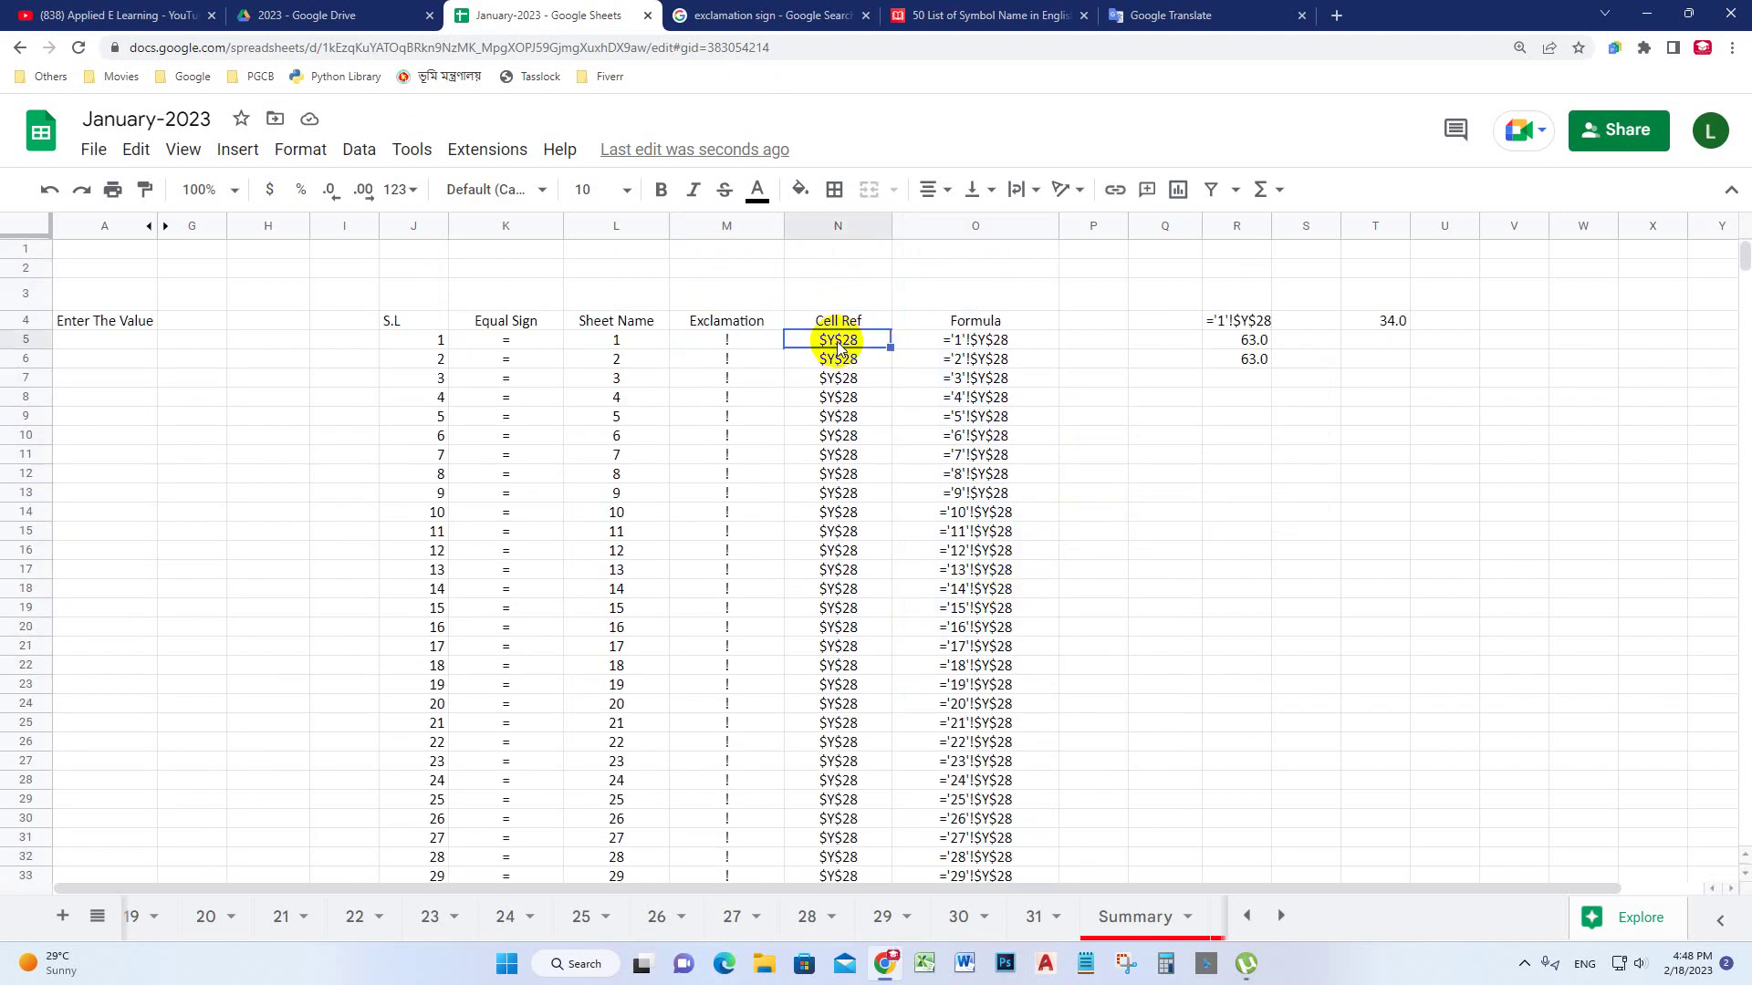
left_click(843, 362)
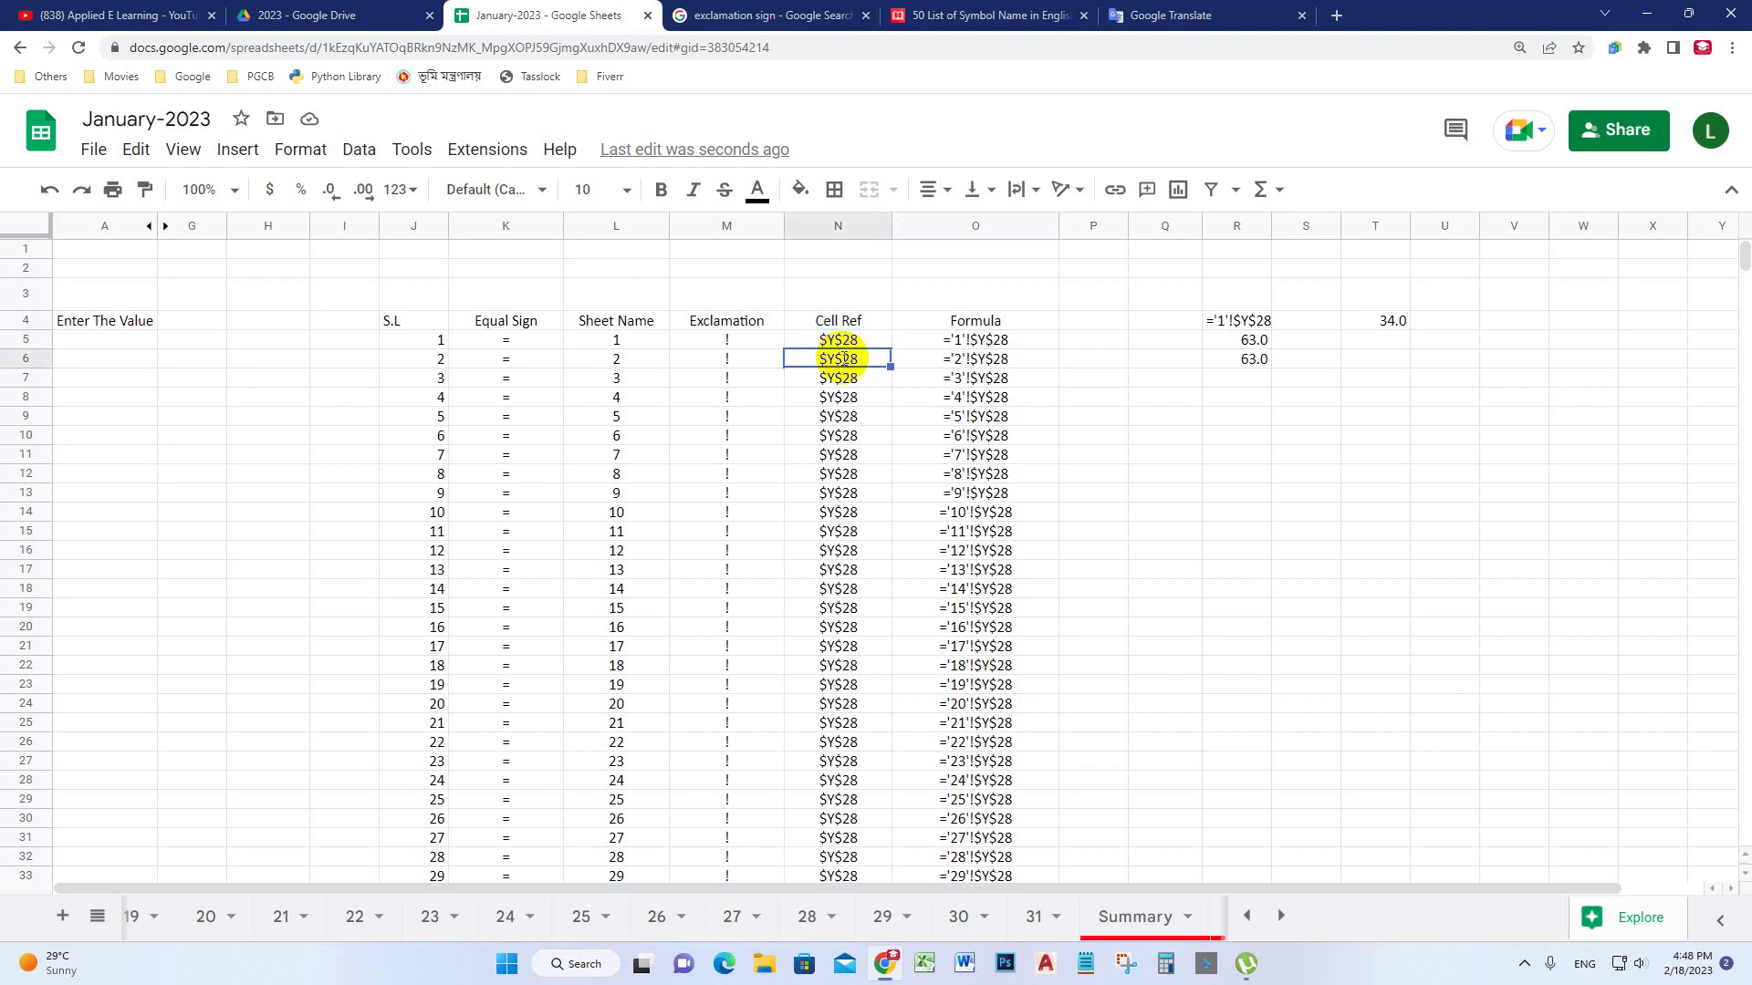
type("=")
left_click(839, 342)
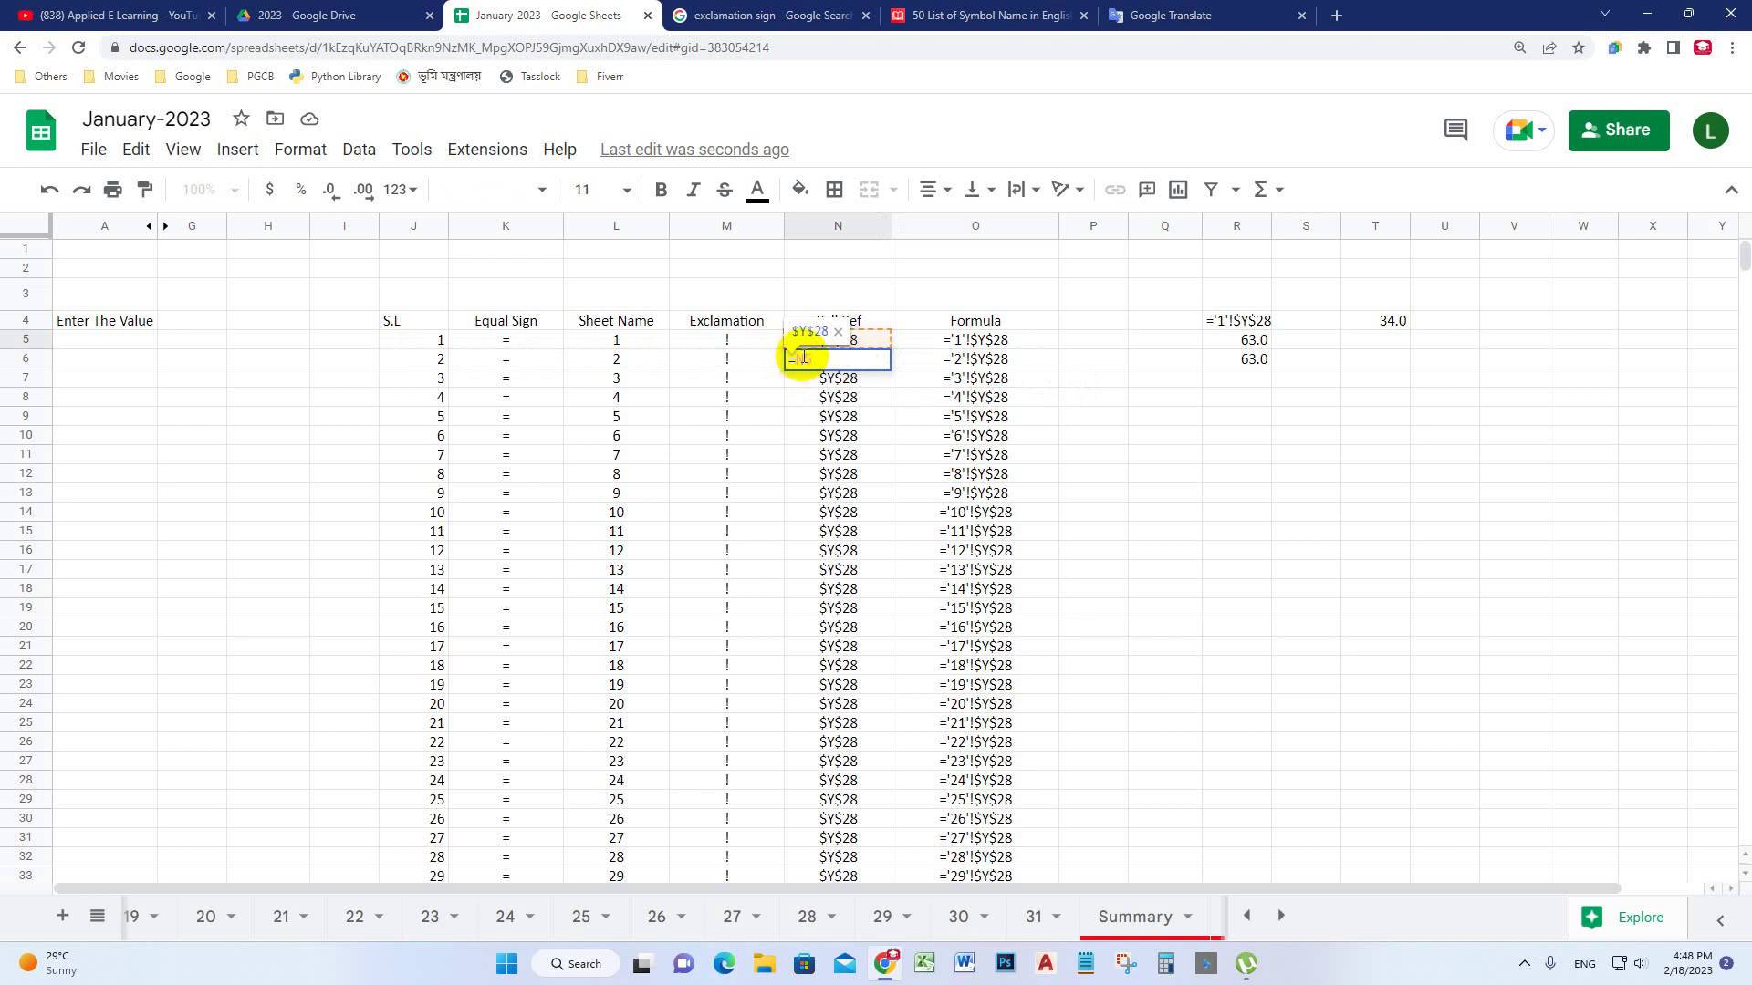
key("F4")
key("Return")
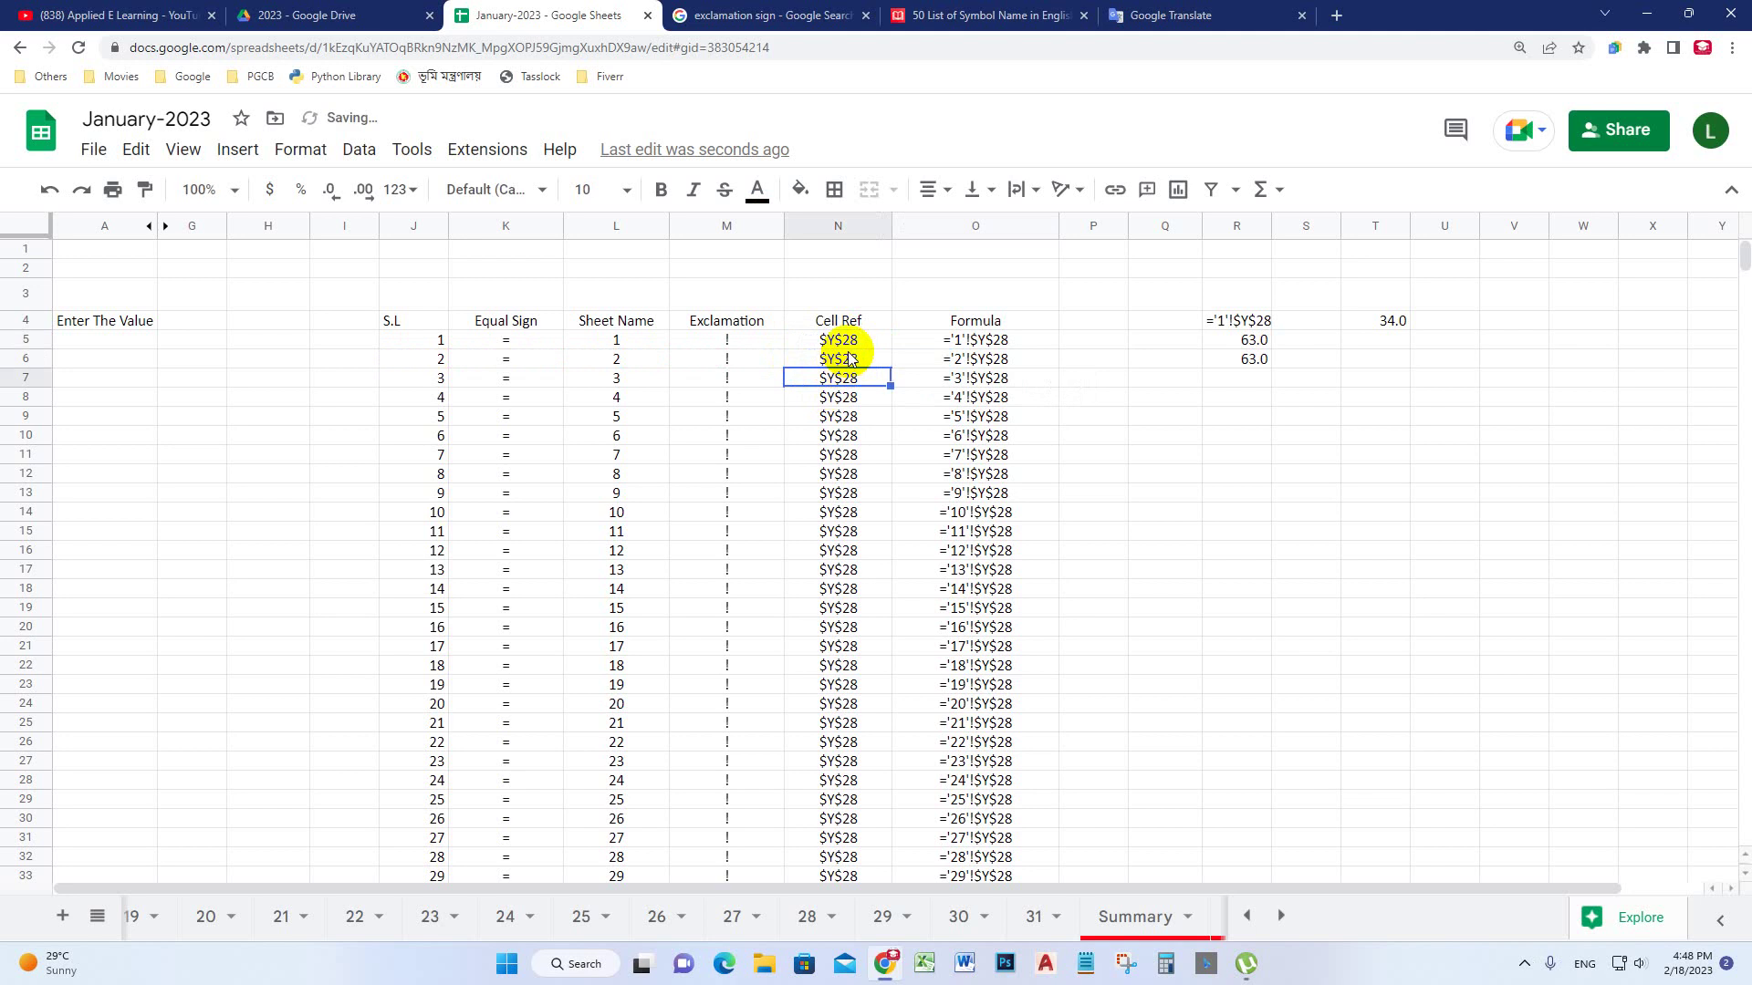
left_click(848, 358)
left_click_drag(889, 366, 844, 708)
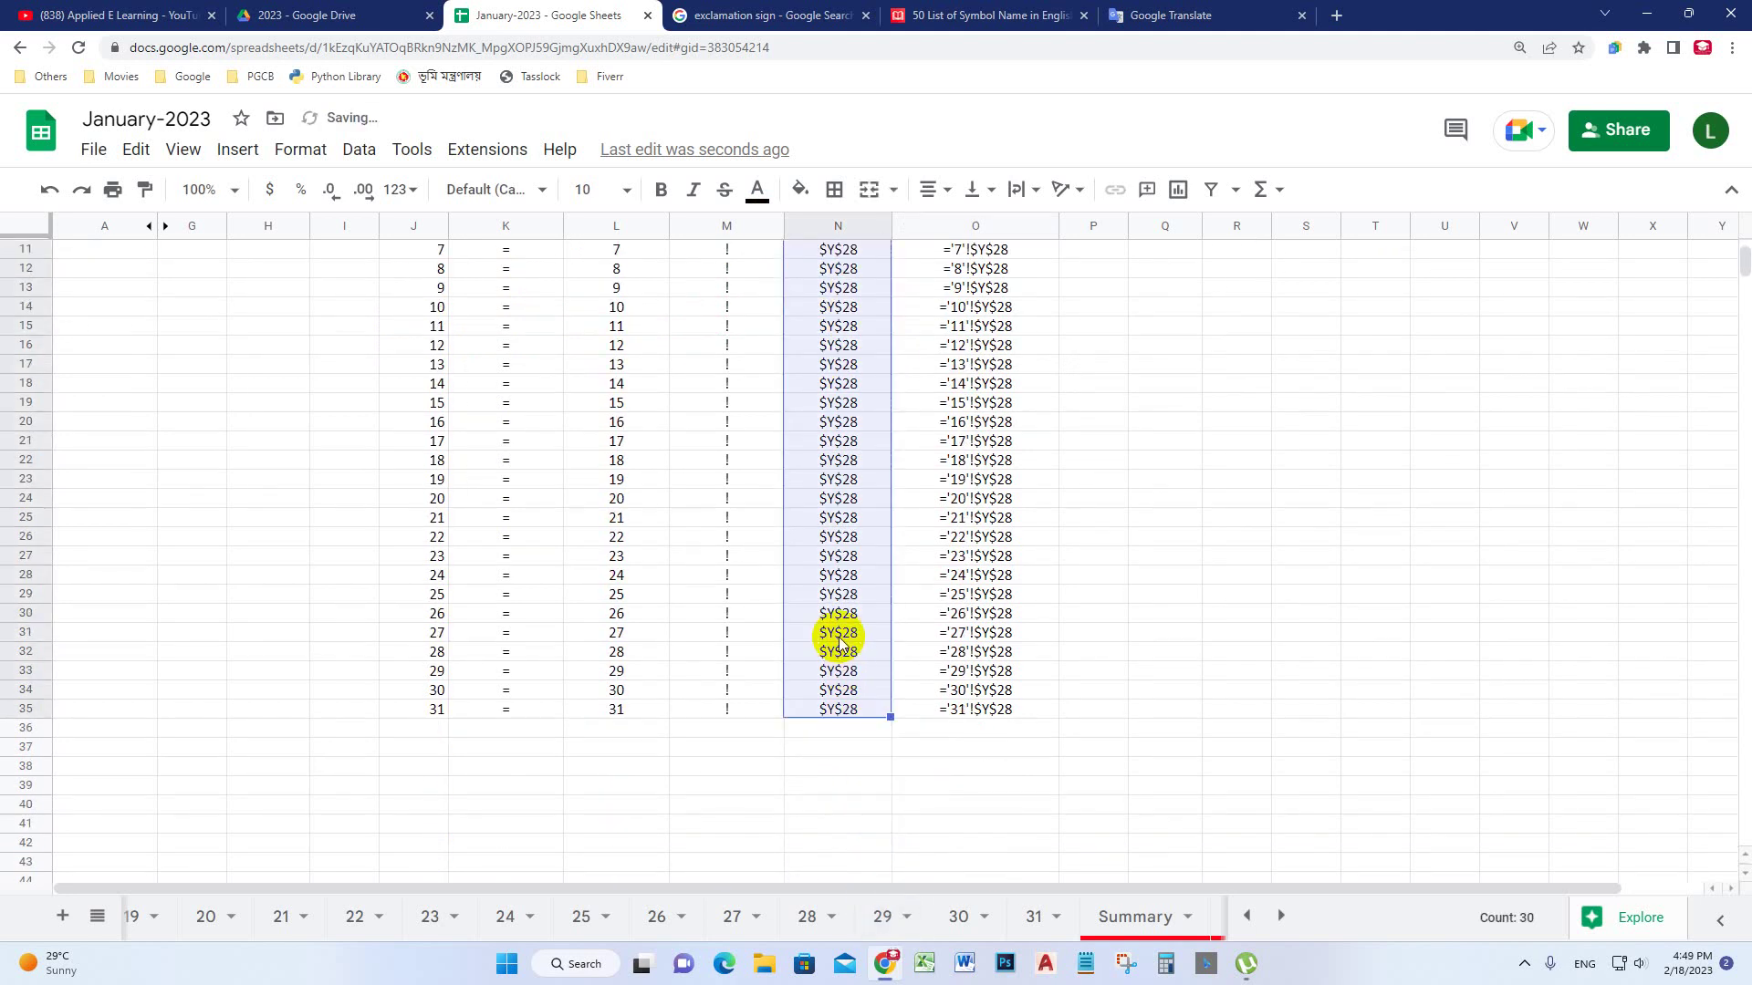
scroll(840, 641, "up", 5)
left_click(844, 340)
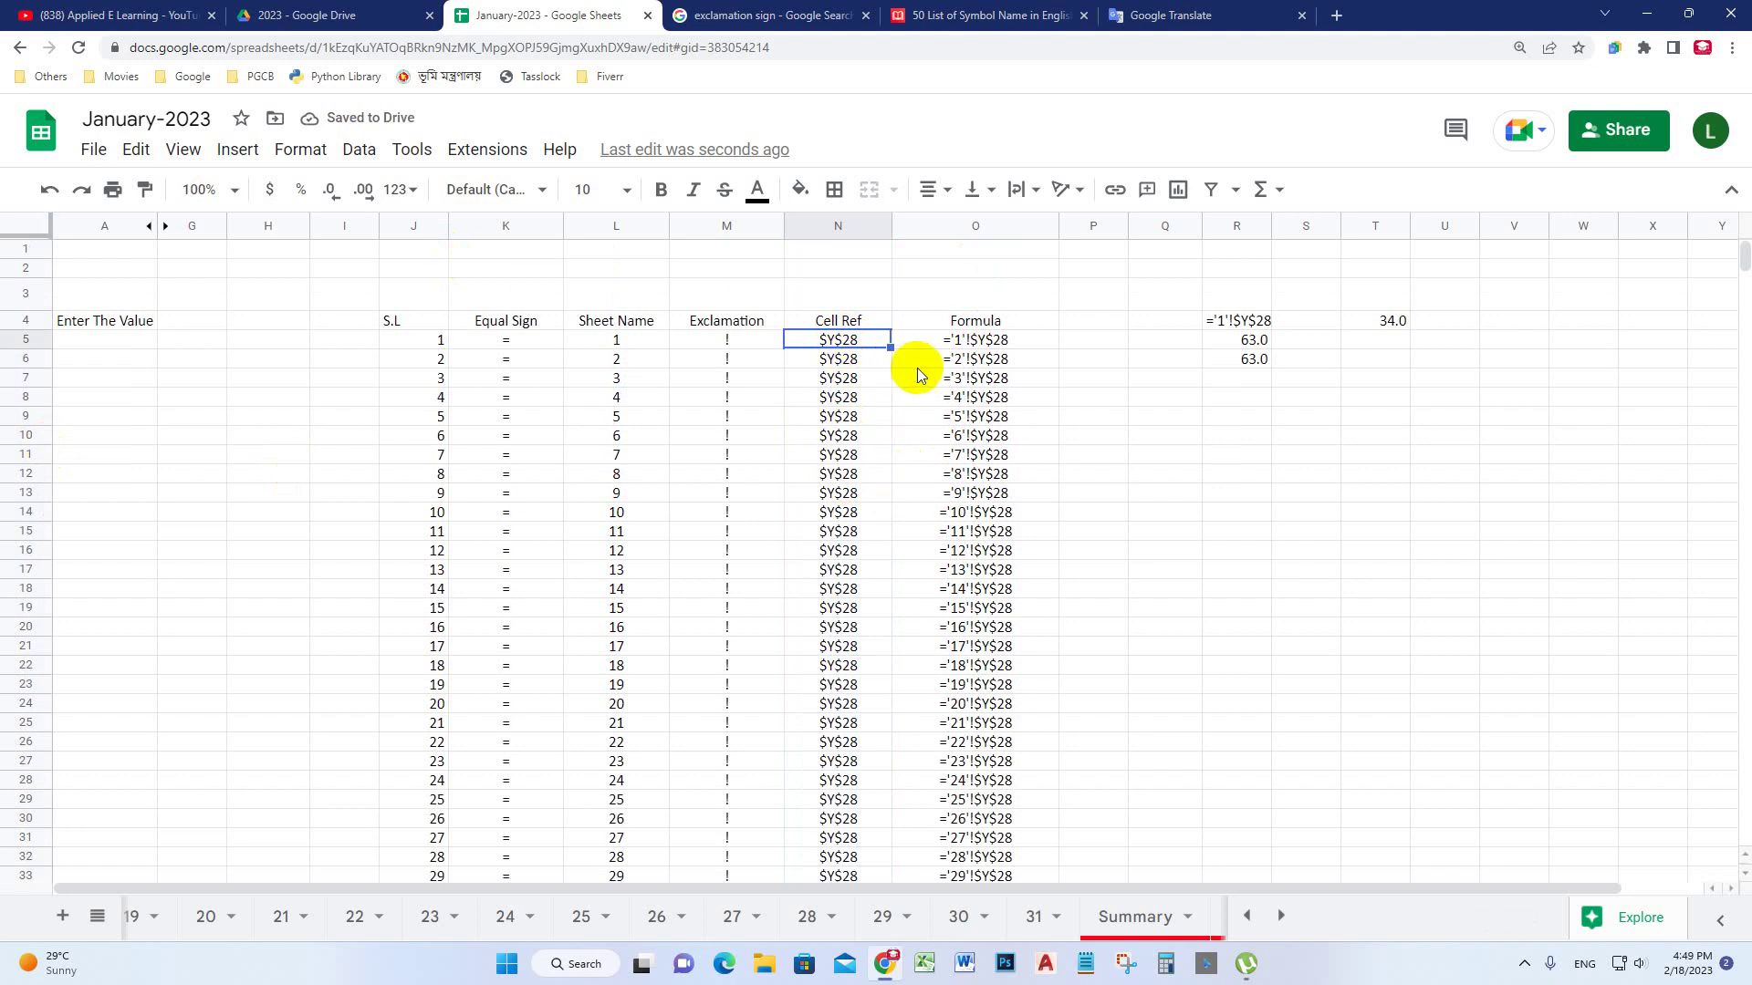
Review the generated formula texts in O5 to O35 and inspect the joining formula in O5
left_click_drag(940, 347, 958, 594)
left_click(1092, 539)
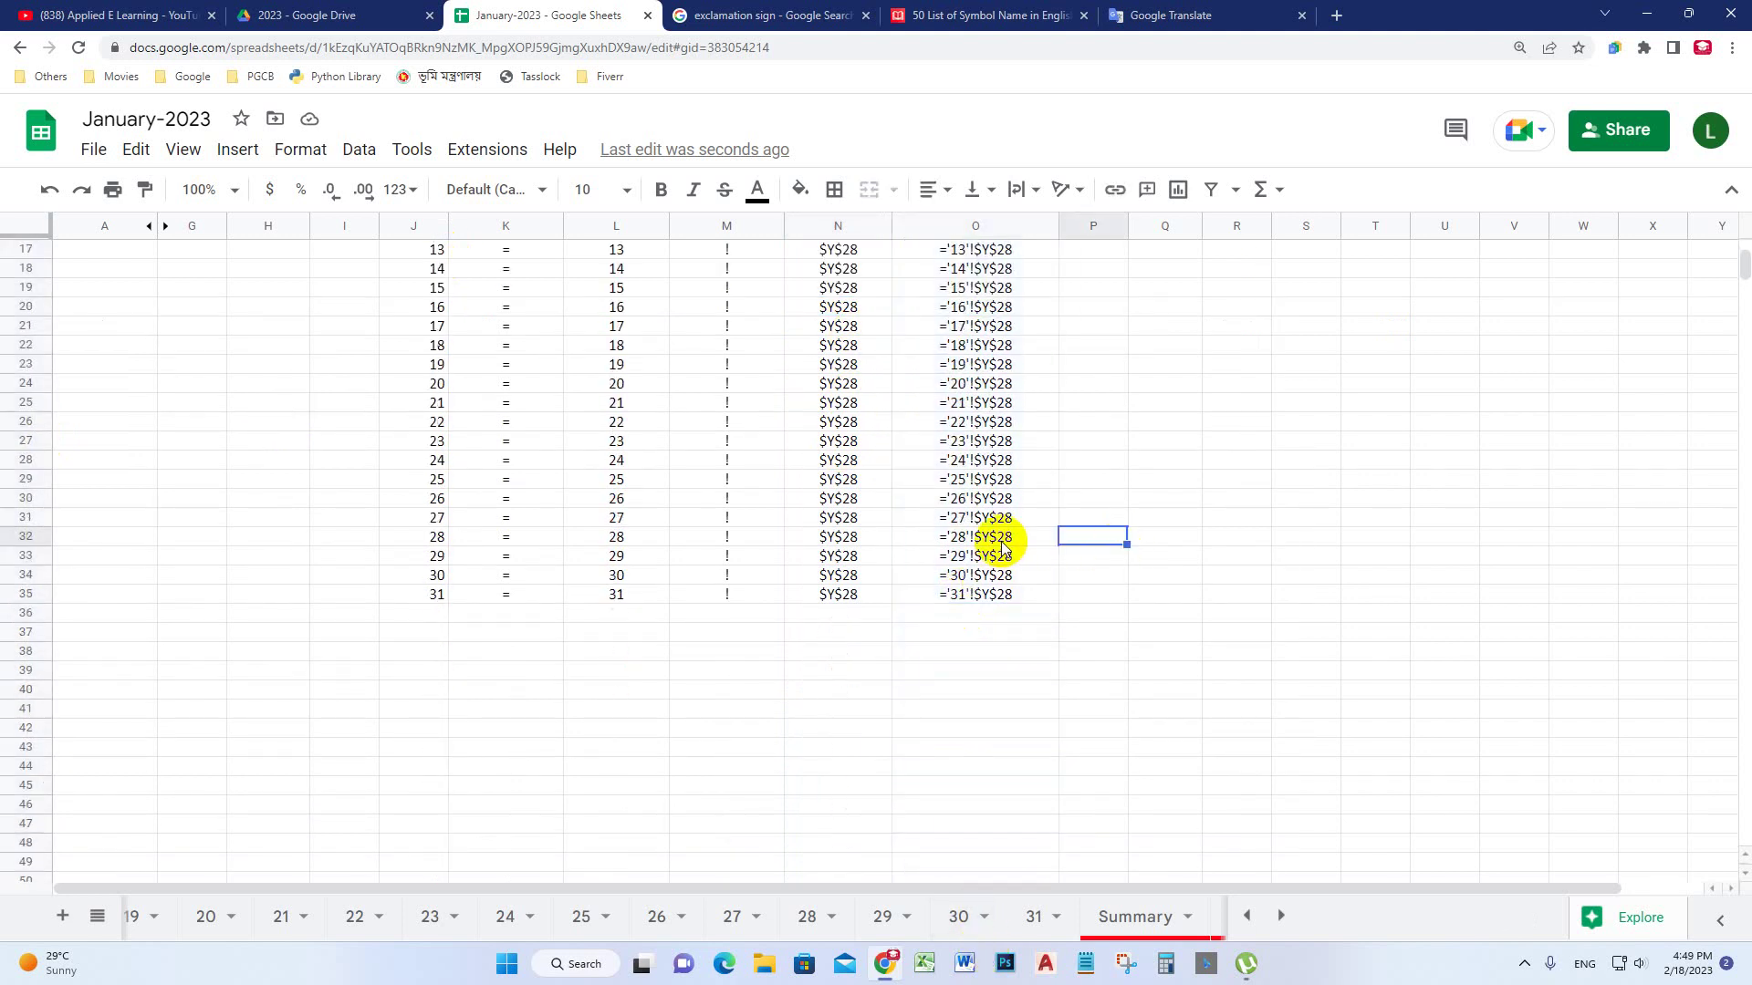
scroll(972, 534, "up", 5)
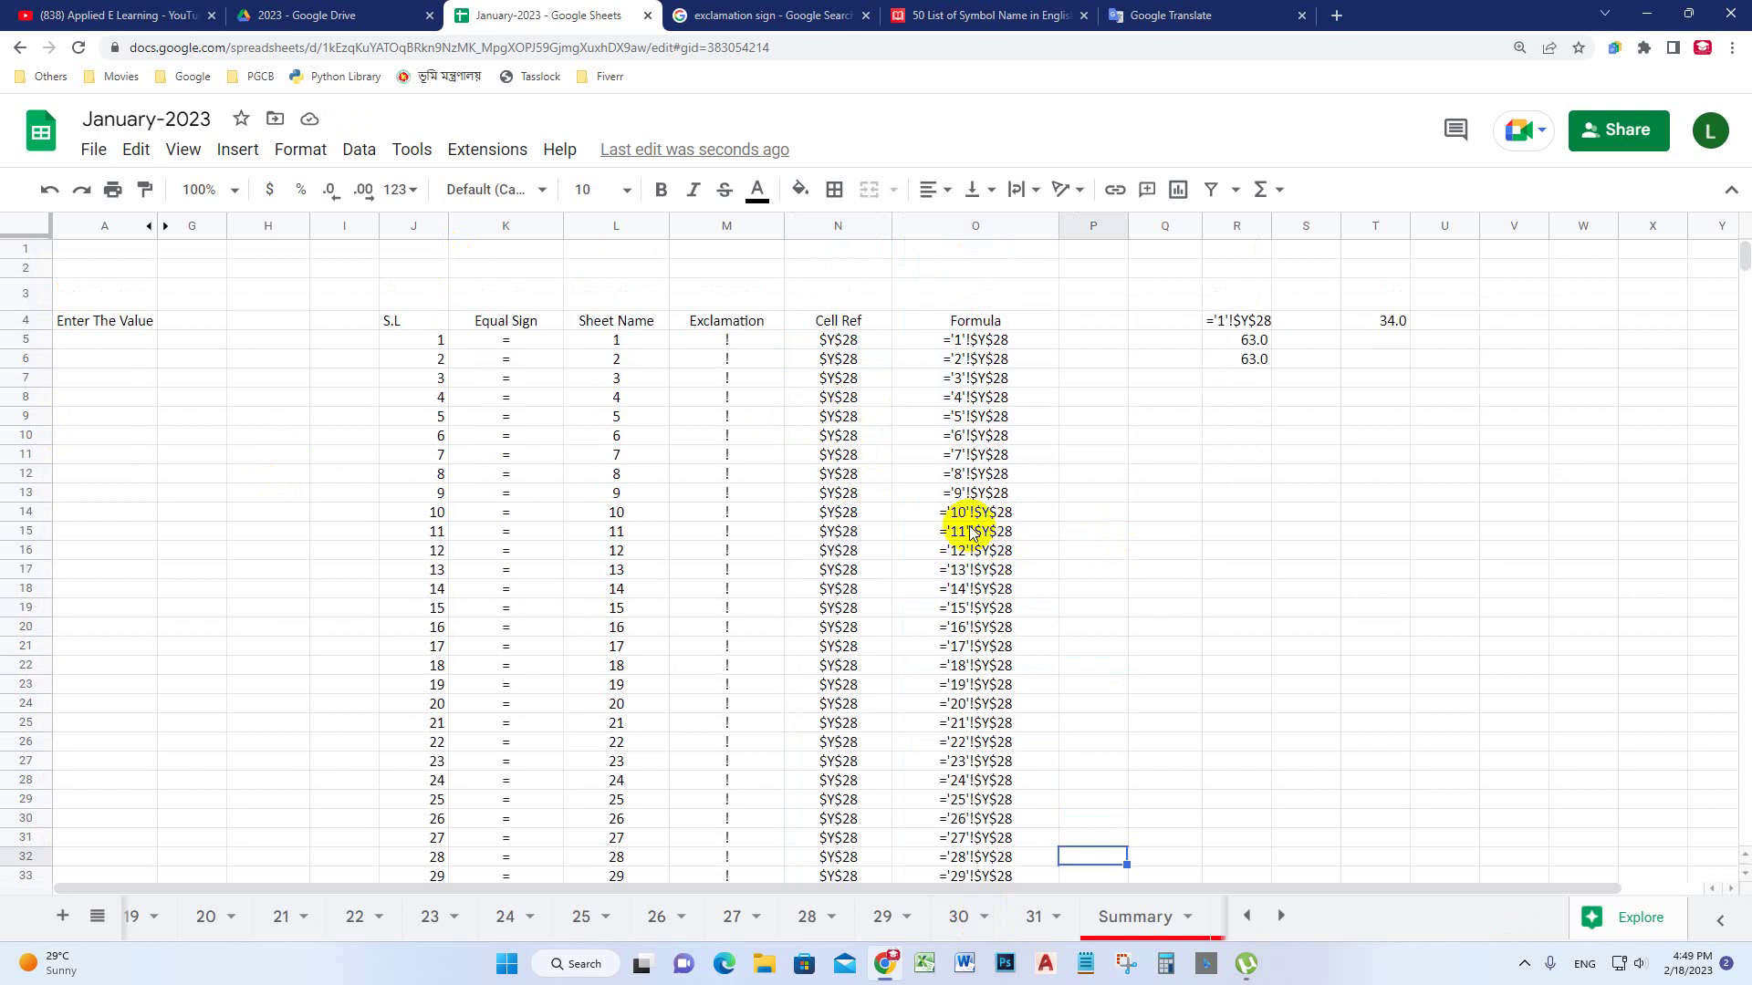
left_click(977, 344)
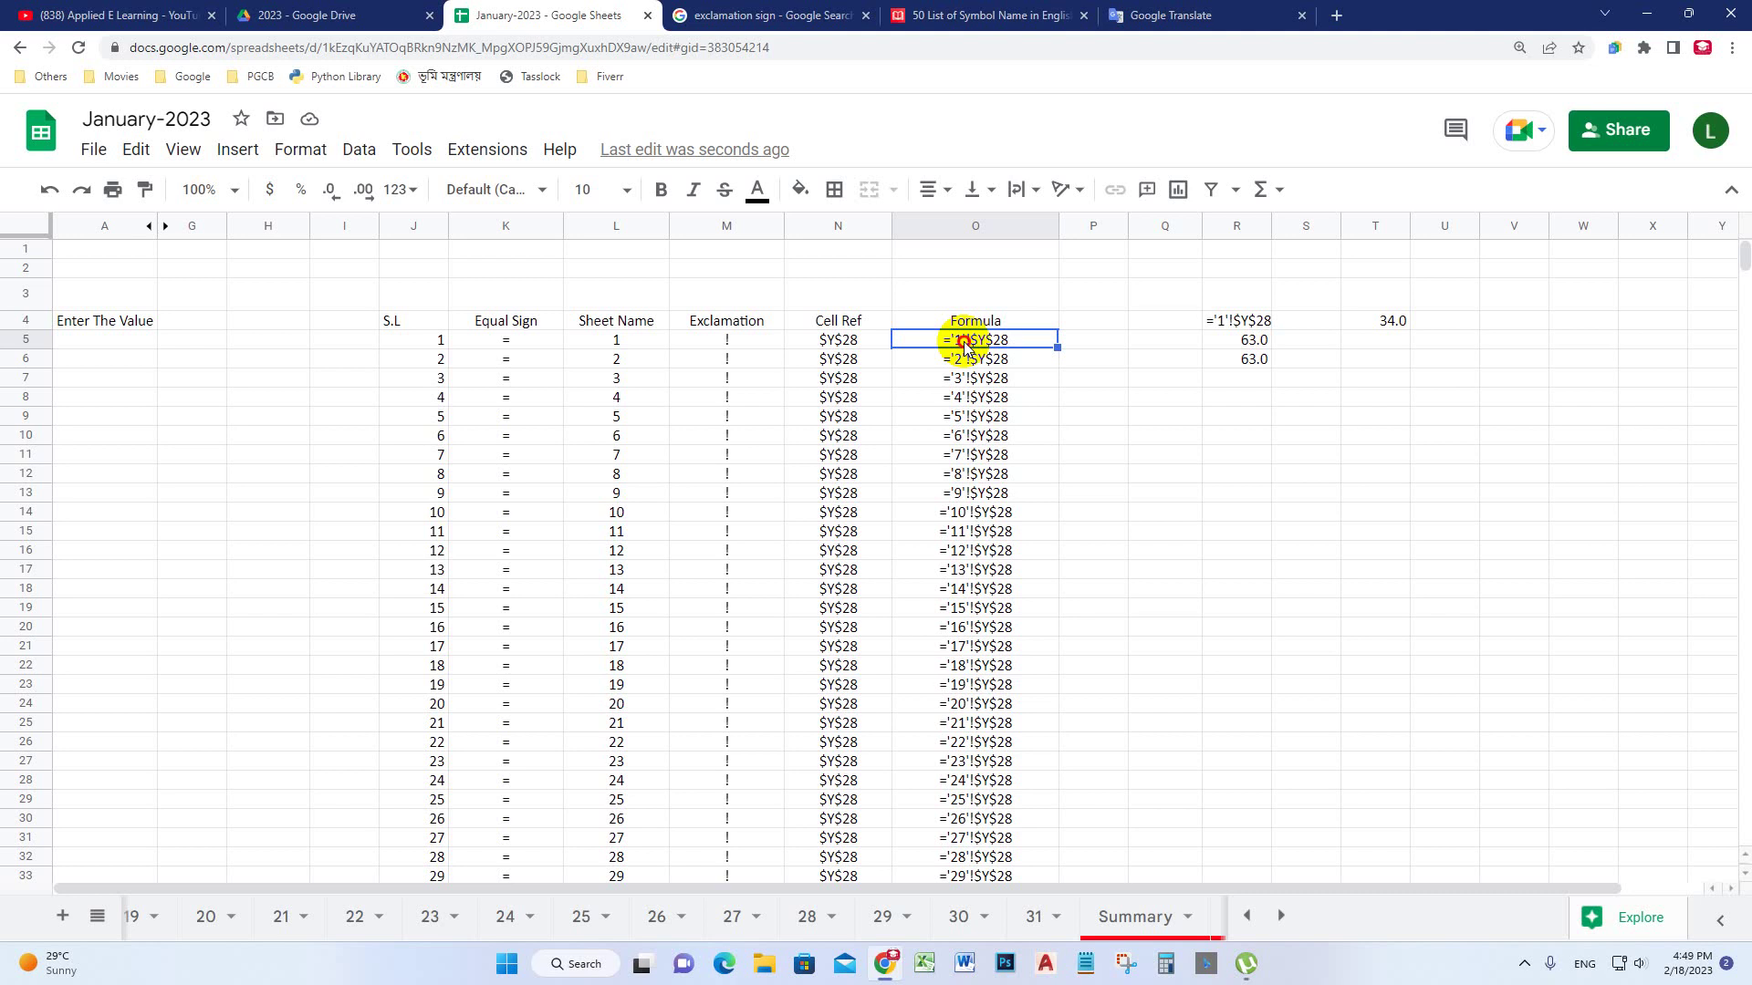
double_click(966, 347)
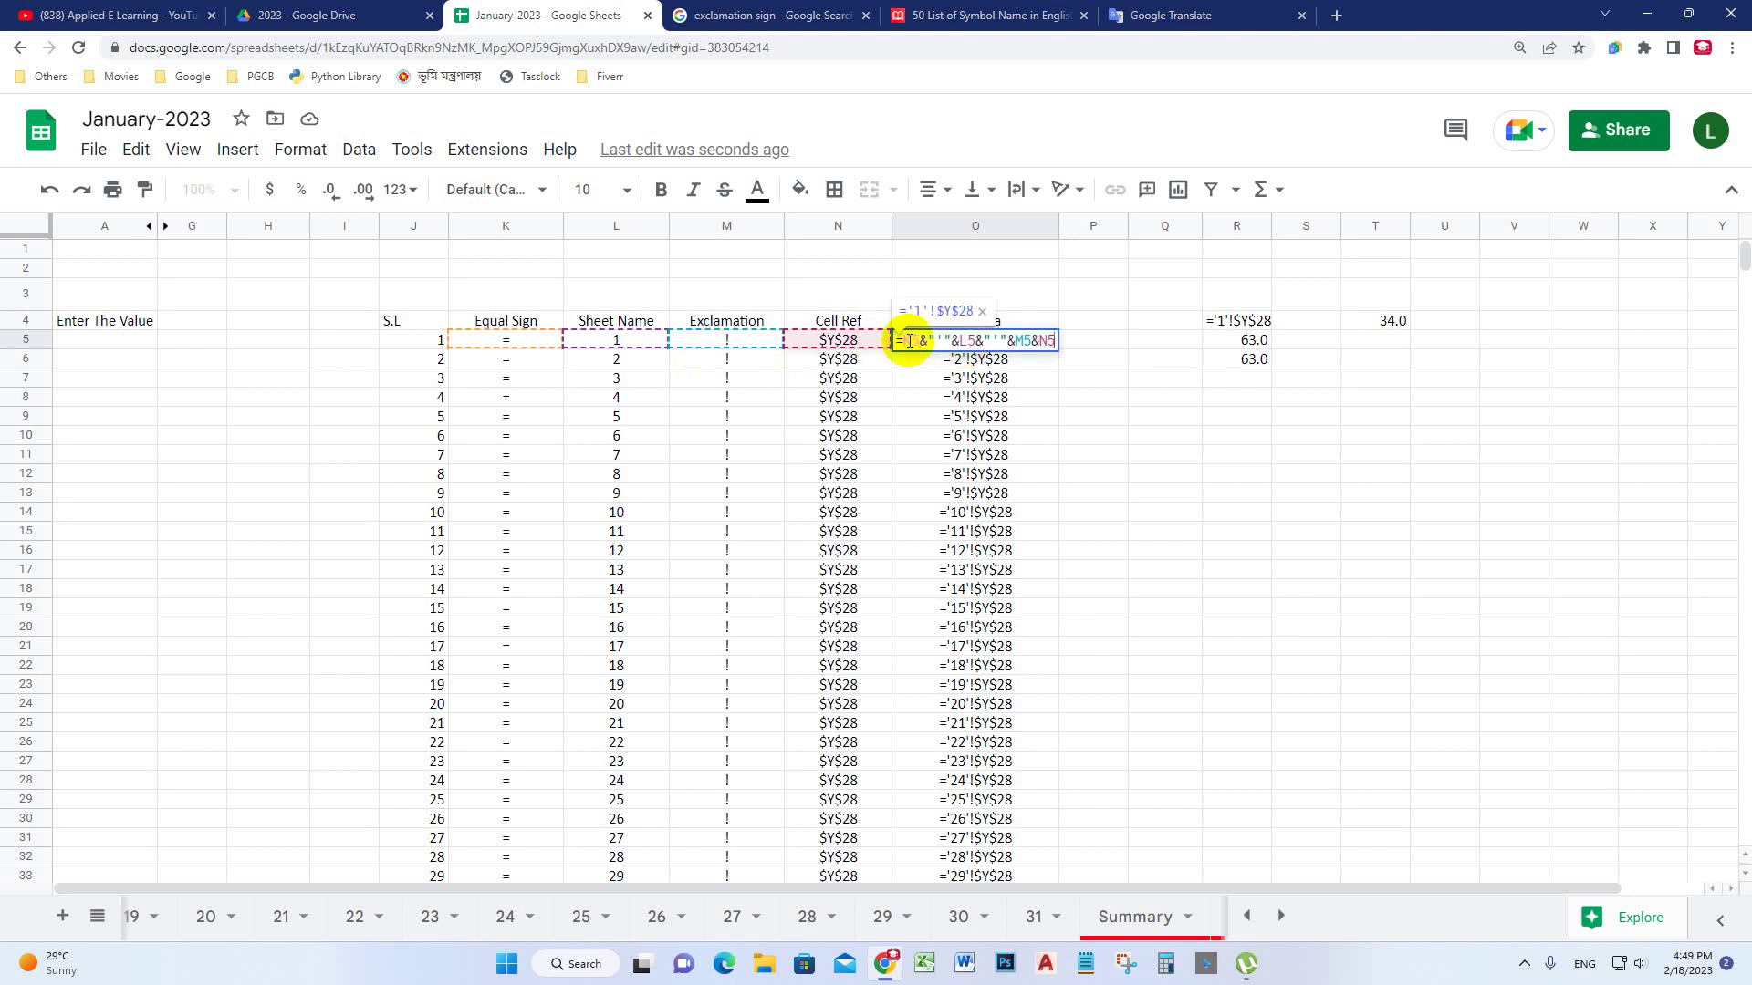
left_click(999, 358)
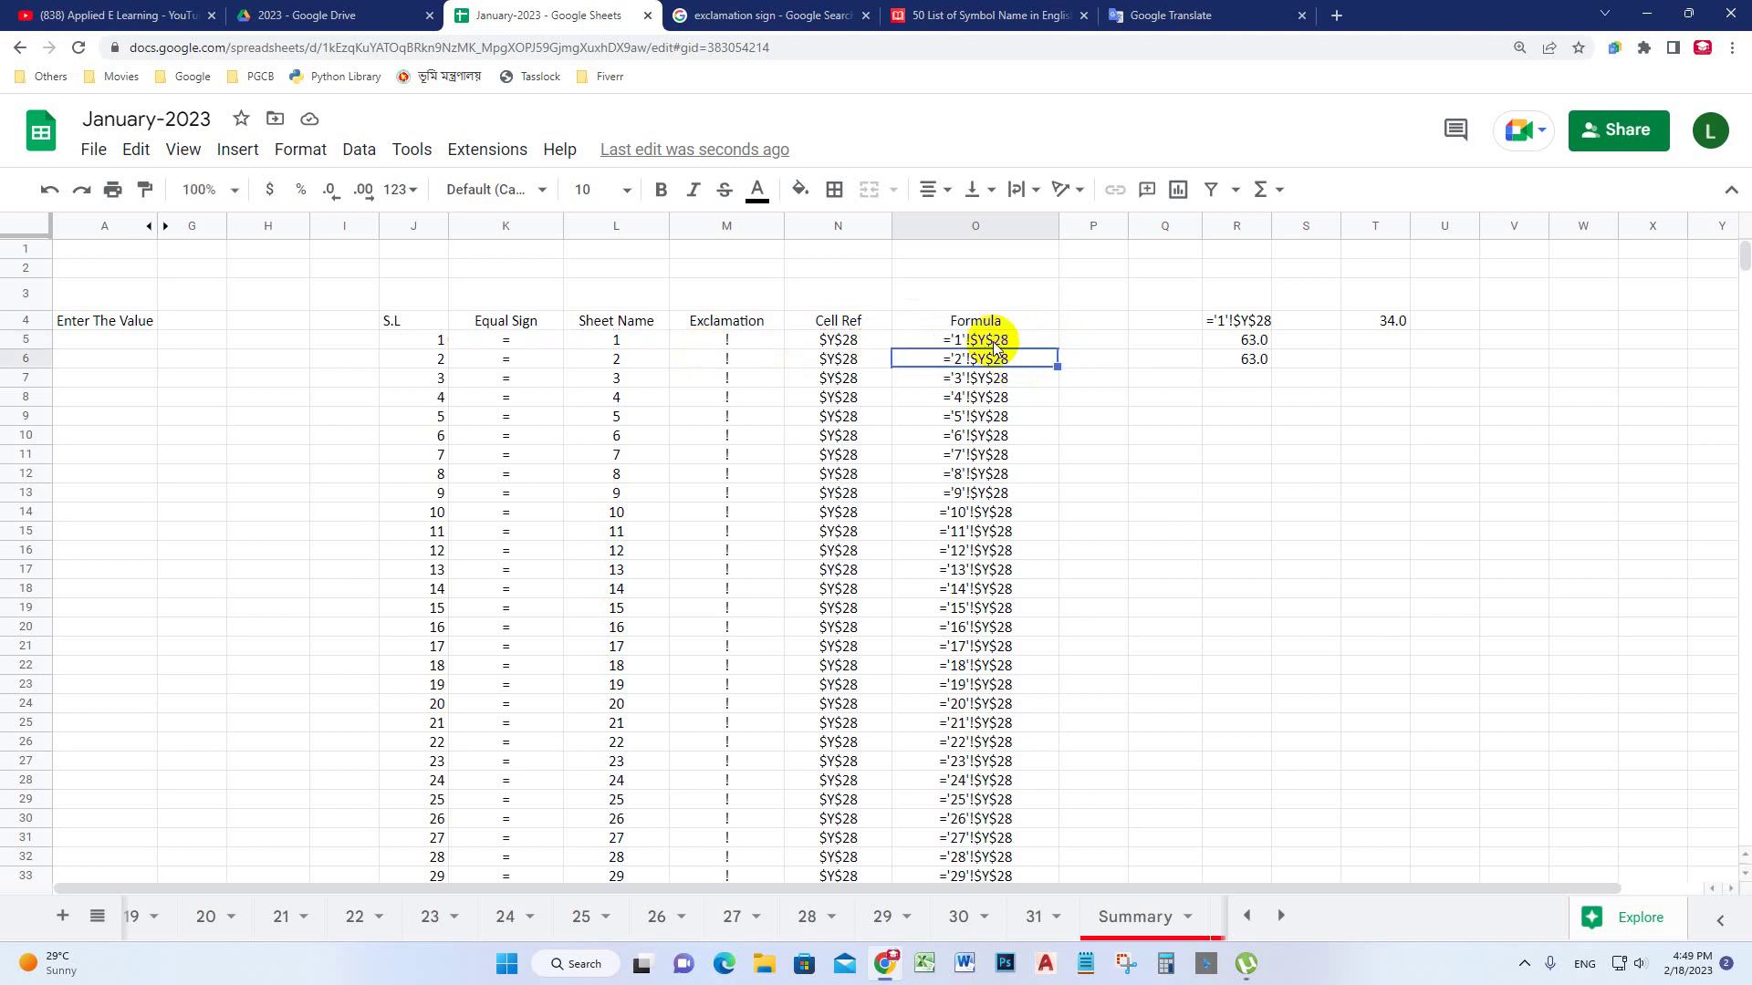
left_click(994, 340)
Clear the sample formula text and test values from R4:T6
left_click_drag(1243, 321, 1365, 354)
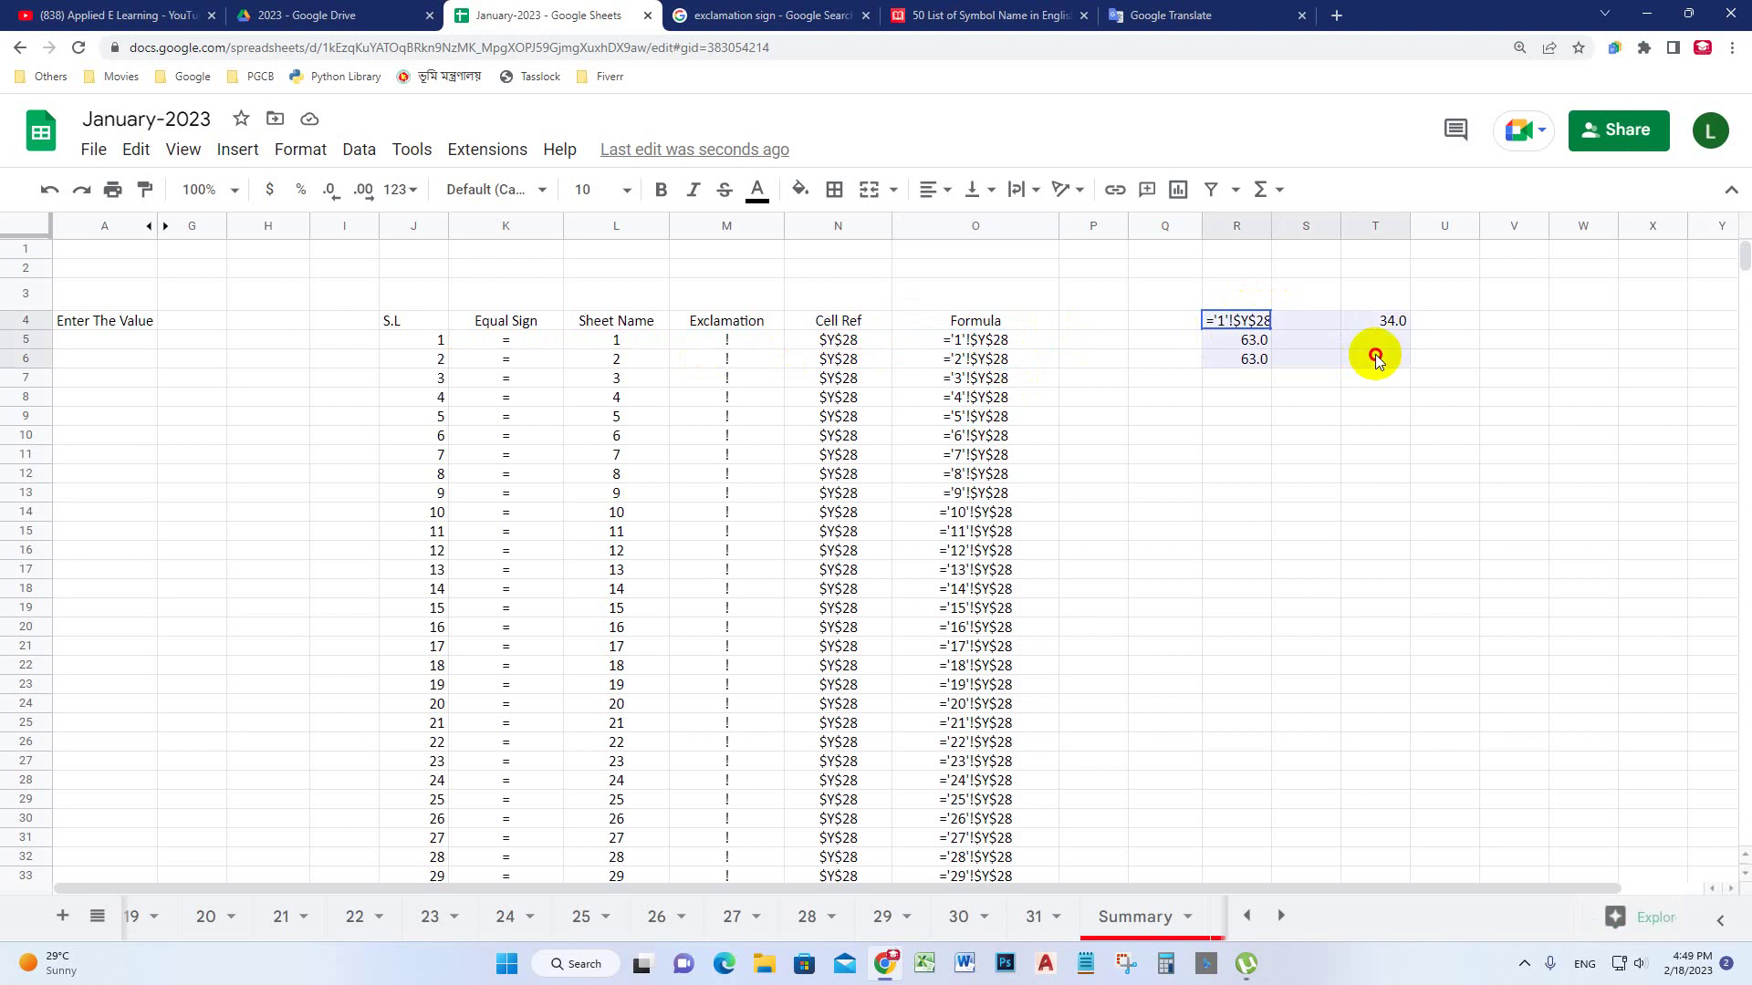
key("Delete")
left_click(1304, 454)
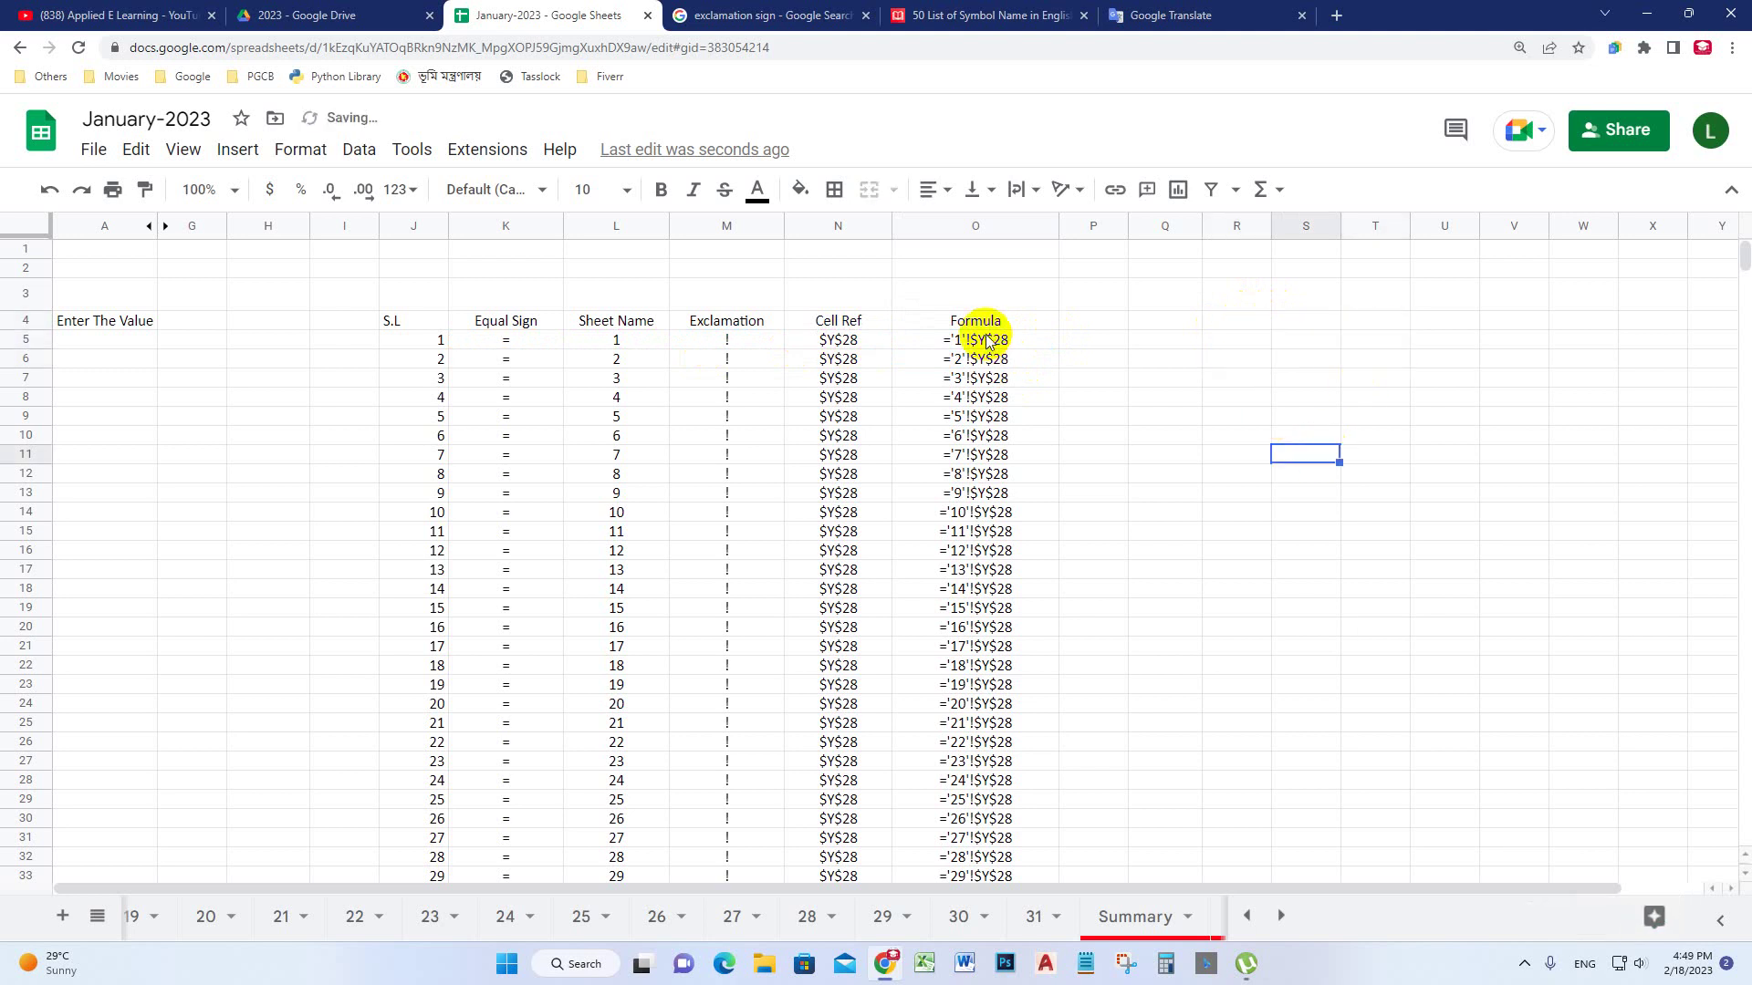
Copy the generated formula texts from O5:O35, paste them into a blank Notepad document and return to the spreadsheet
left_click_drag(985, 346, 978, 615)
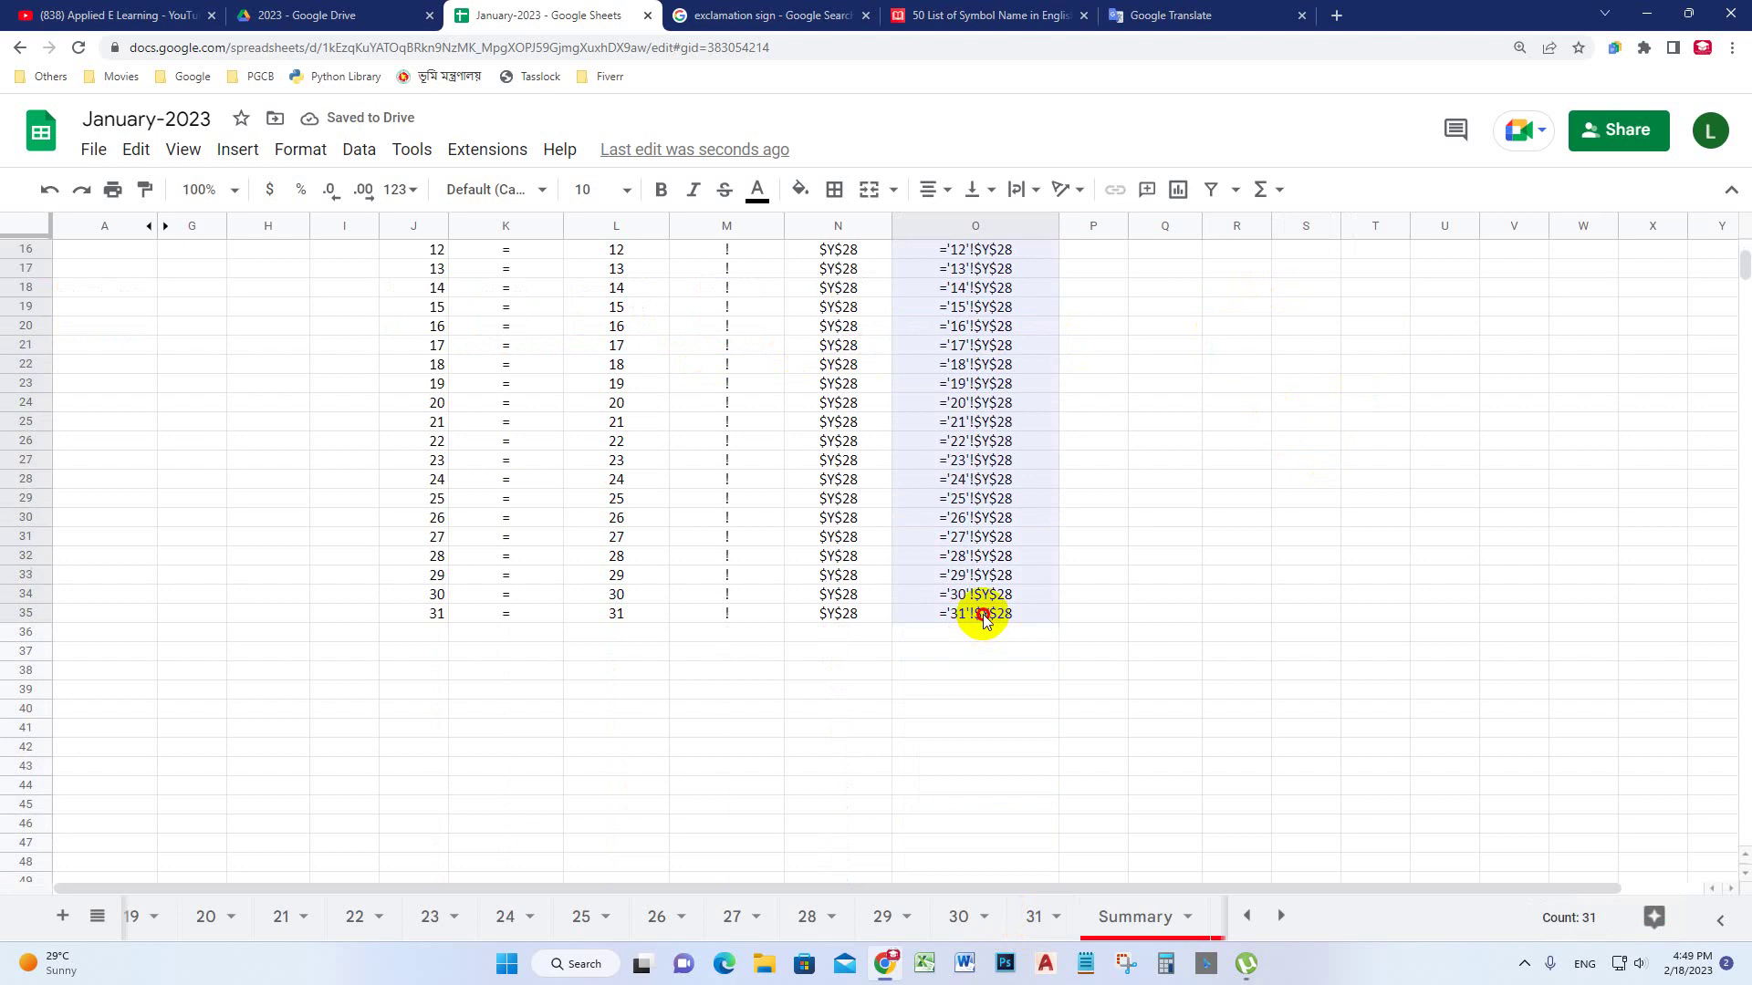
key("ctrl+c")
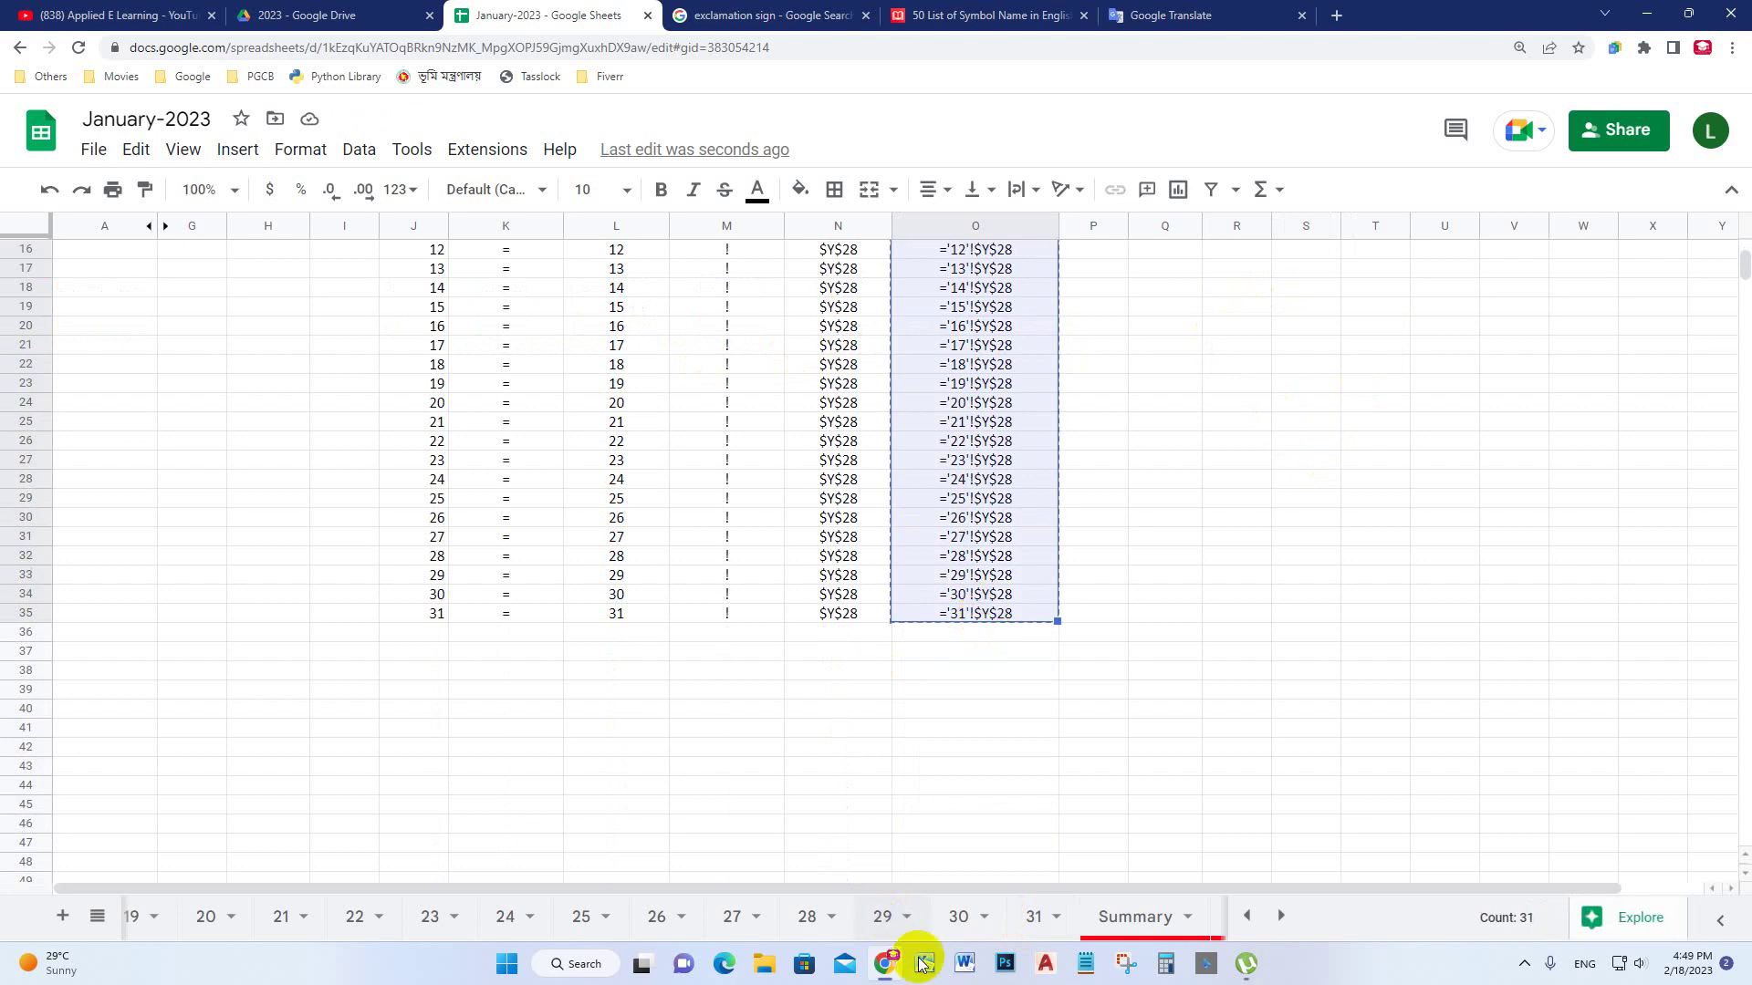
left_click(1086, 967)
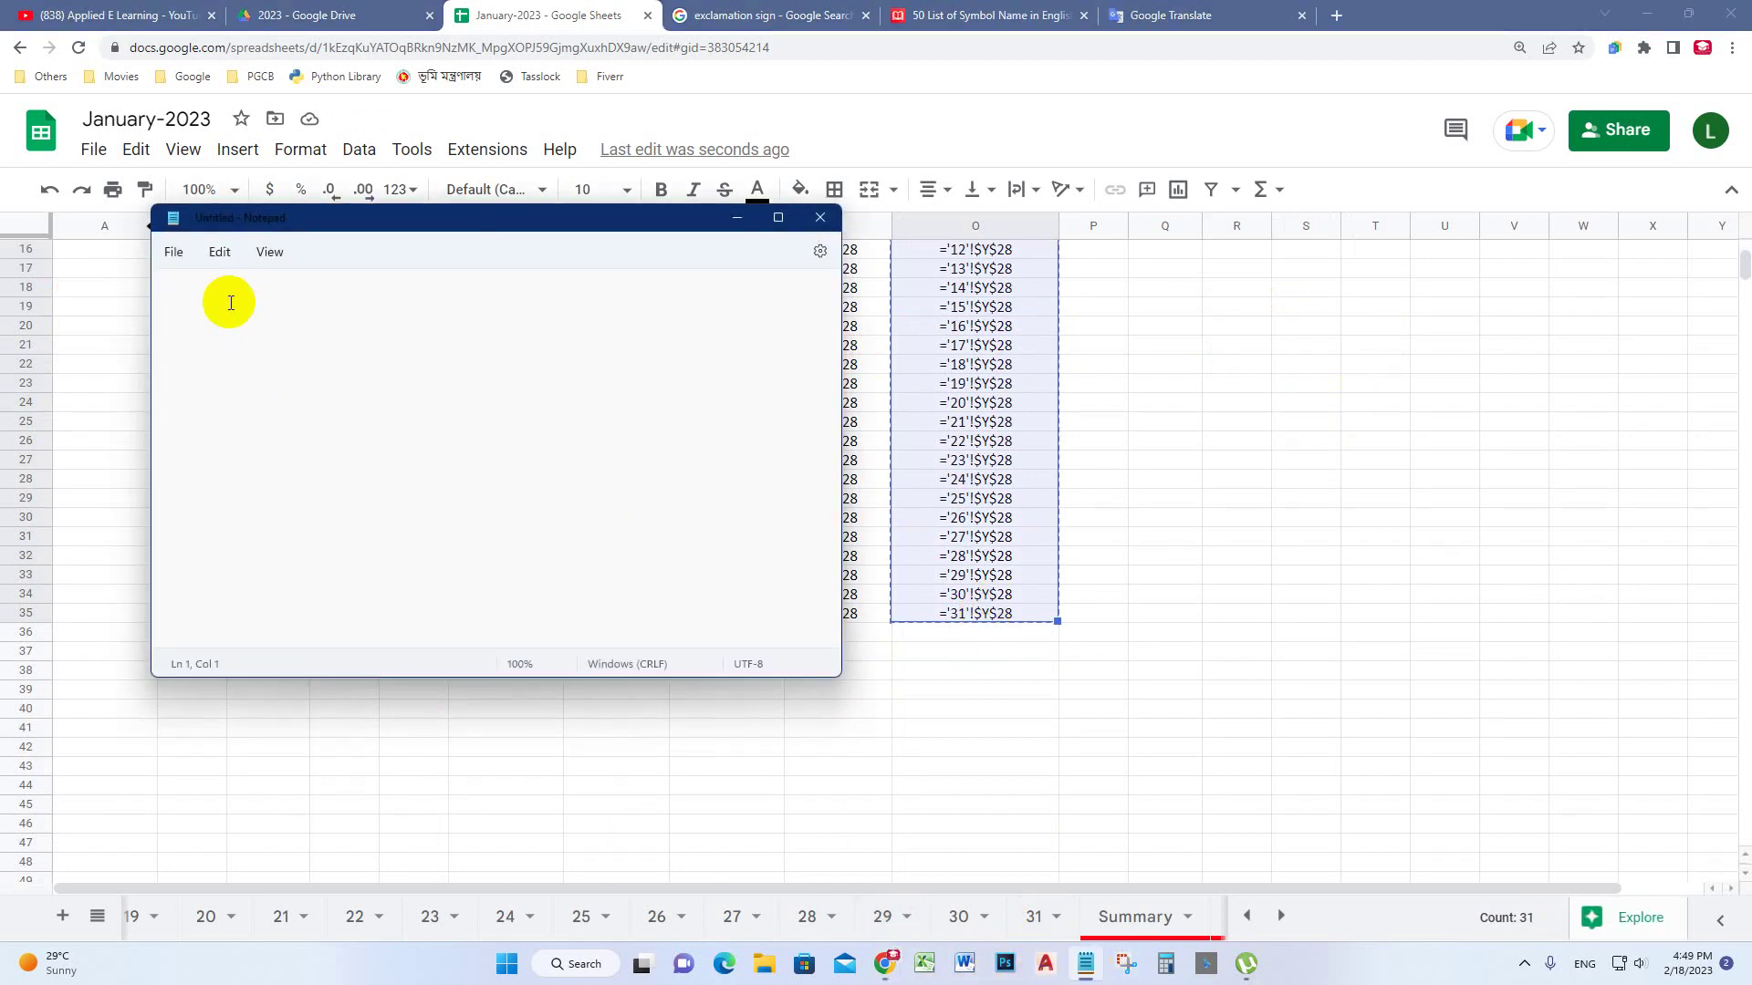
key("ctrl+v")
key("ctrl+a")
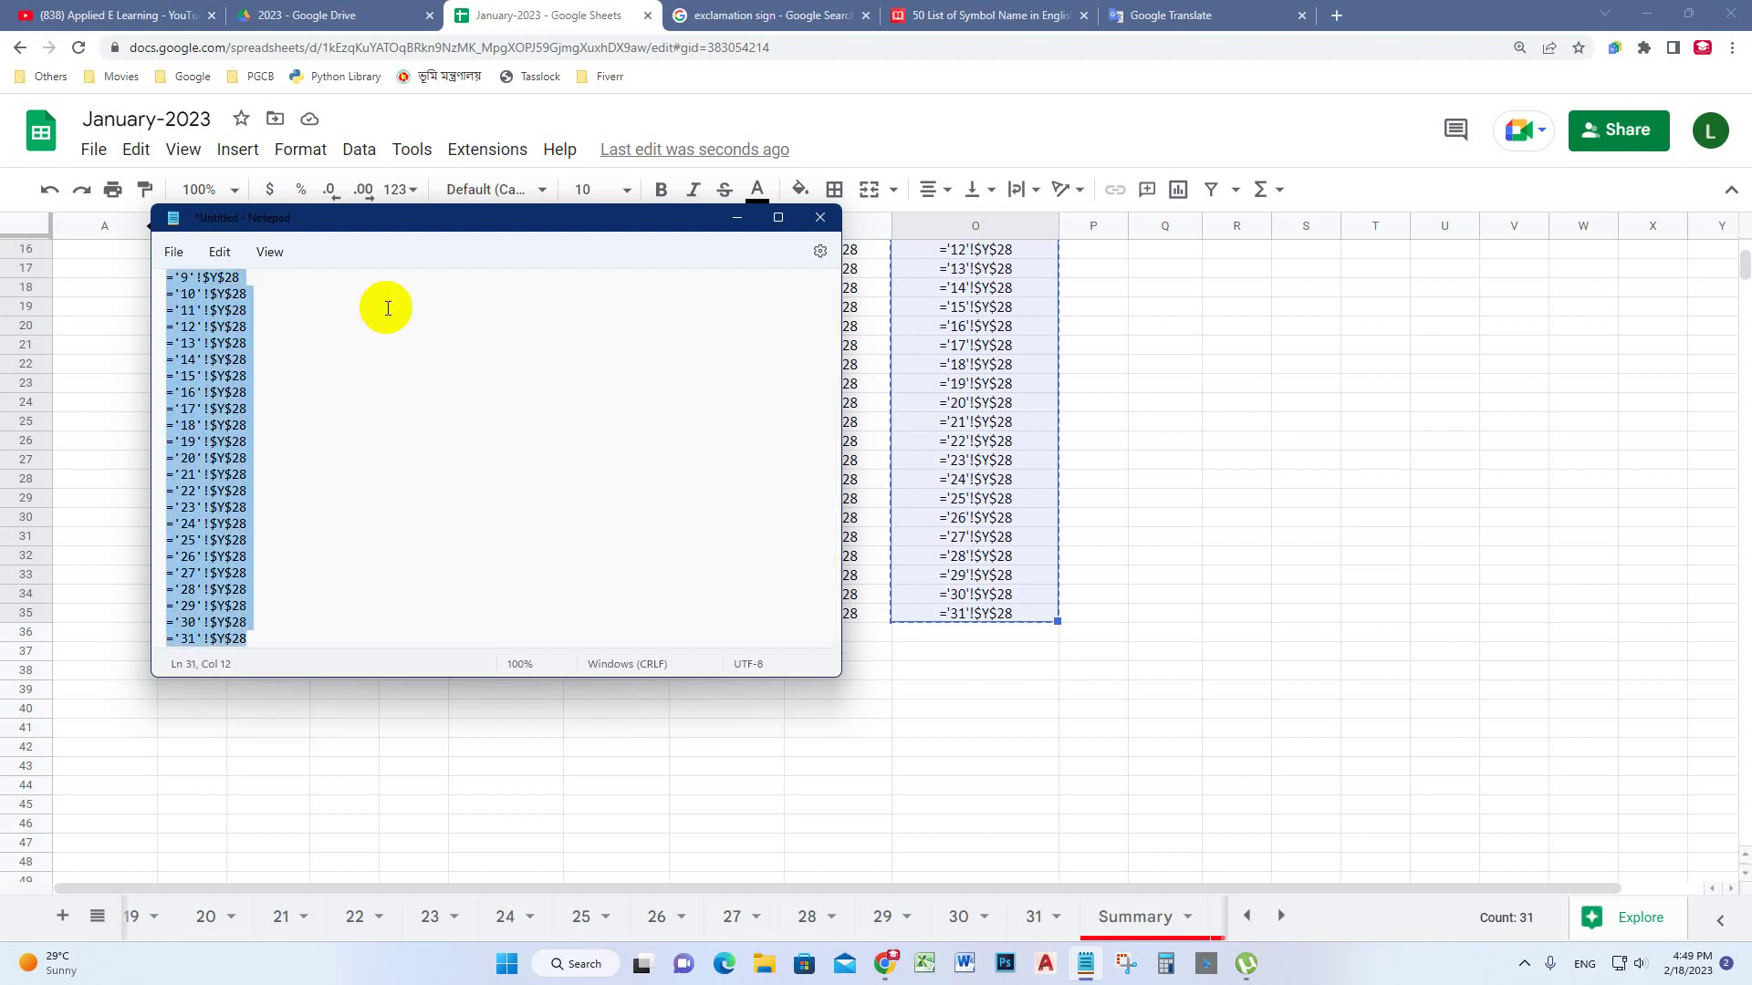
left_click(736, 225)
Try a regular paste of the copied Formula column starting at Q5
scroll(1212, 290, "up", 5)
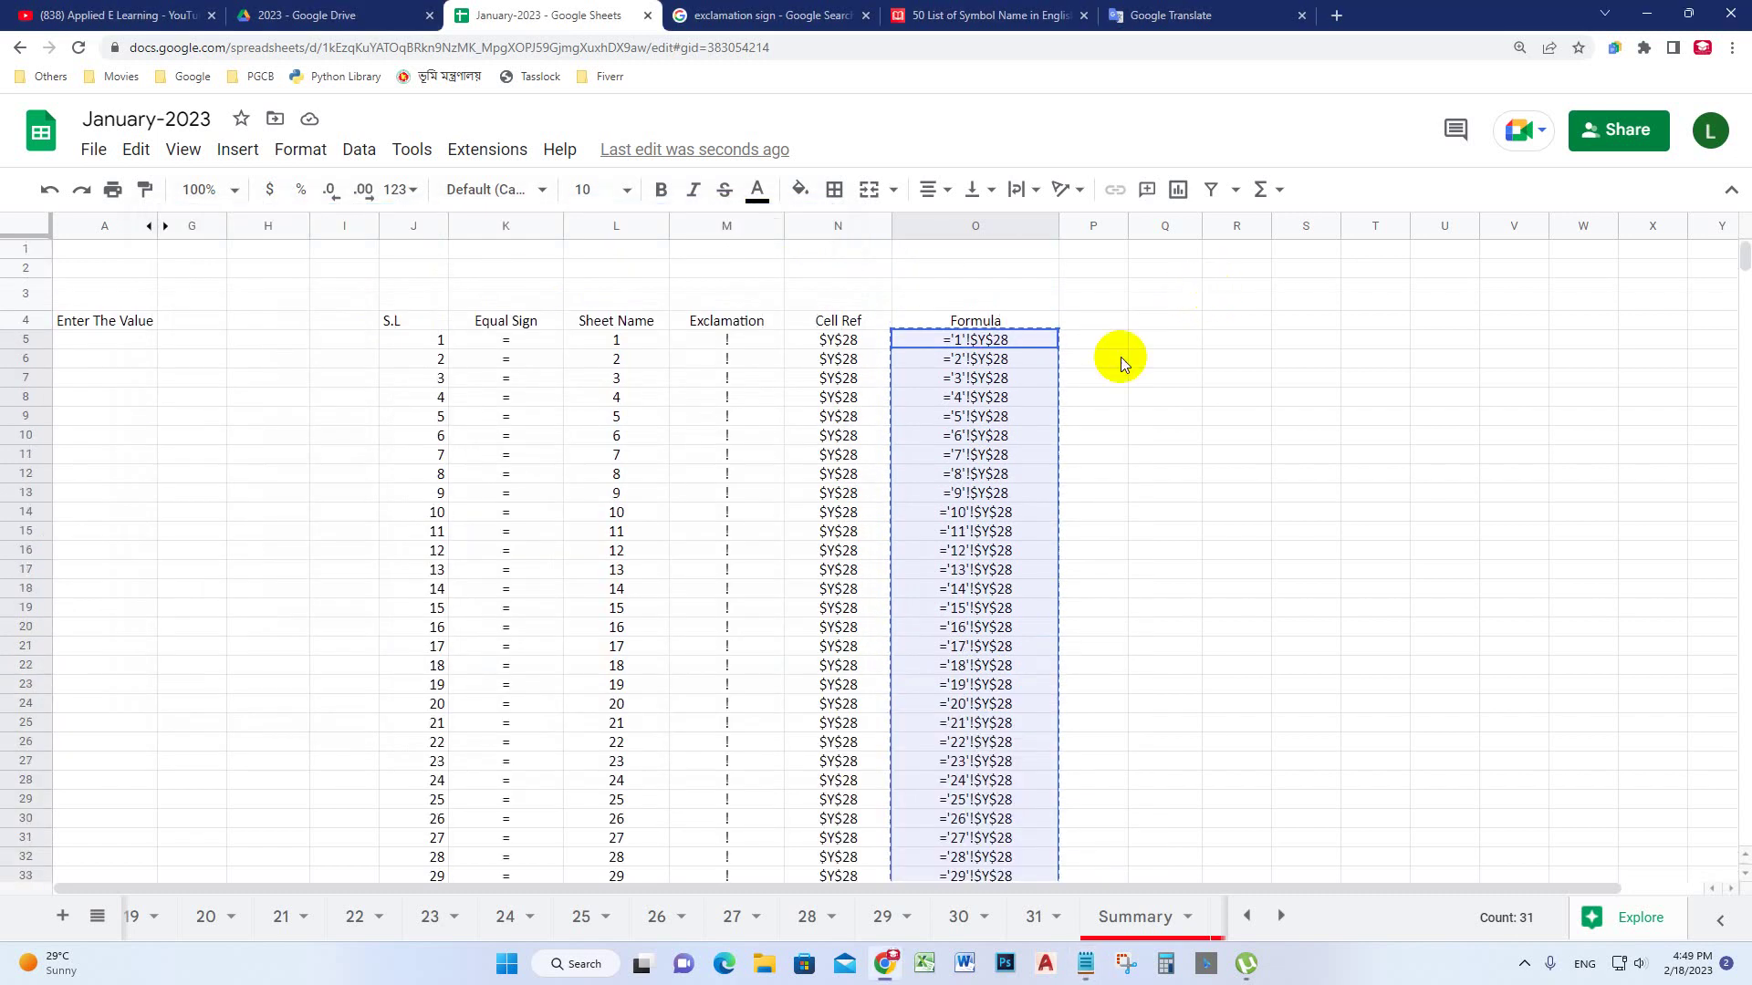
left_click(1169, 340)
right_click(1170, 343)
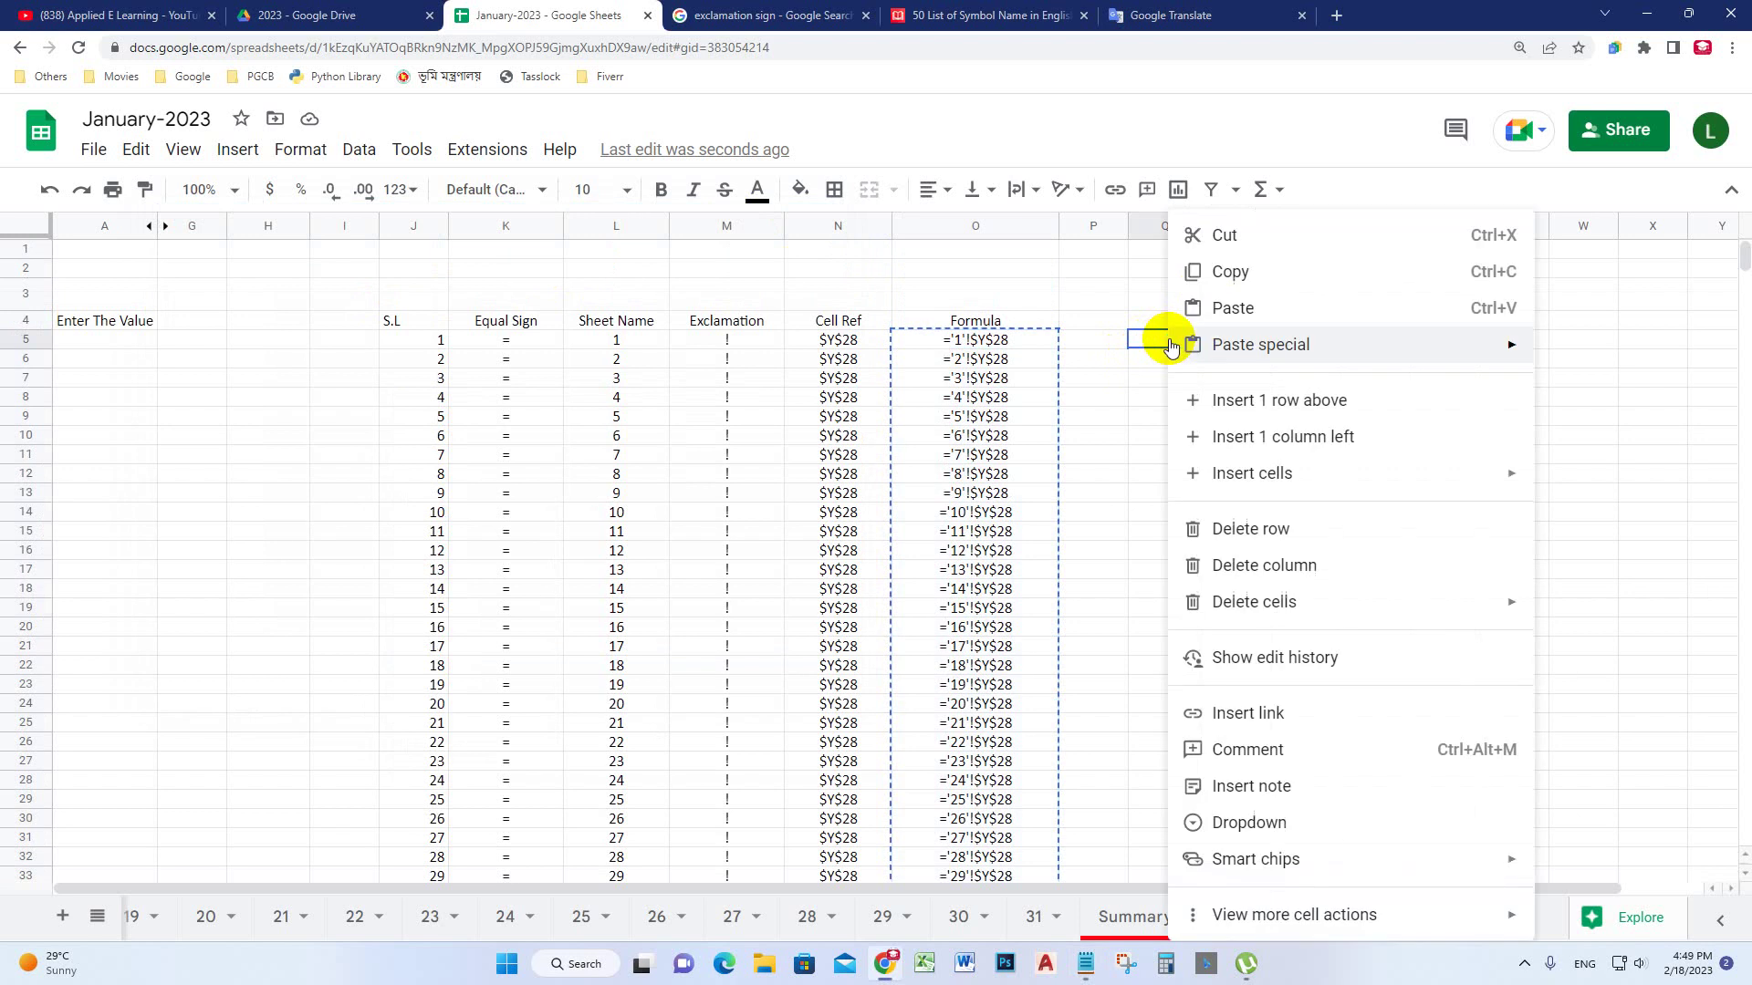
mouse_move(1174, 345)
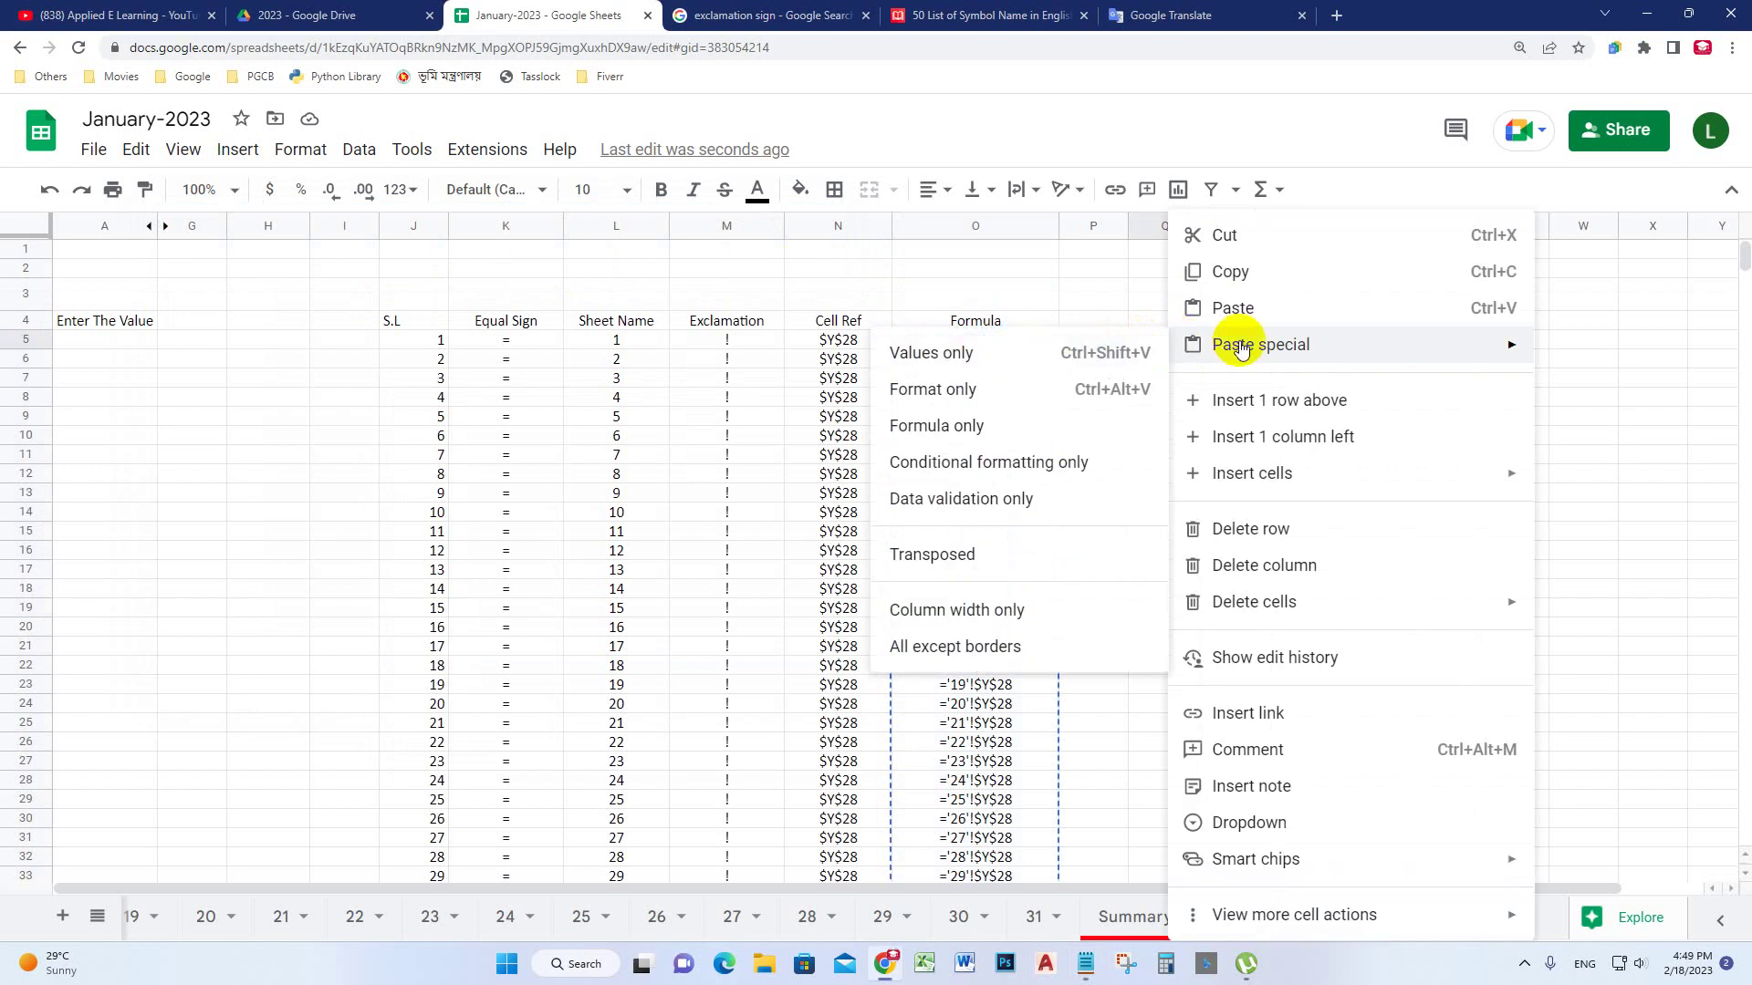
left_click(1232, 308)
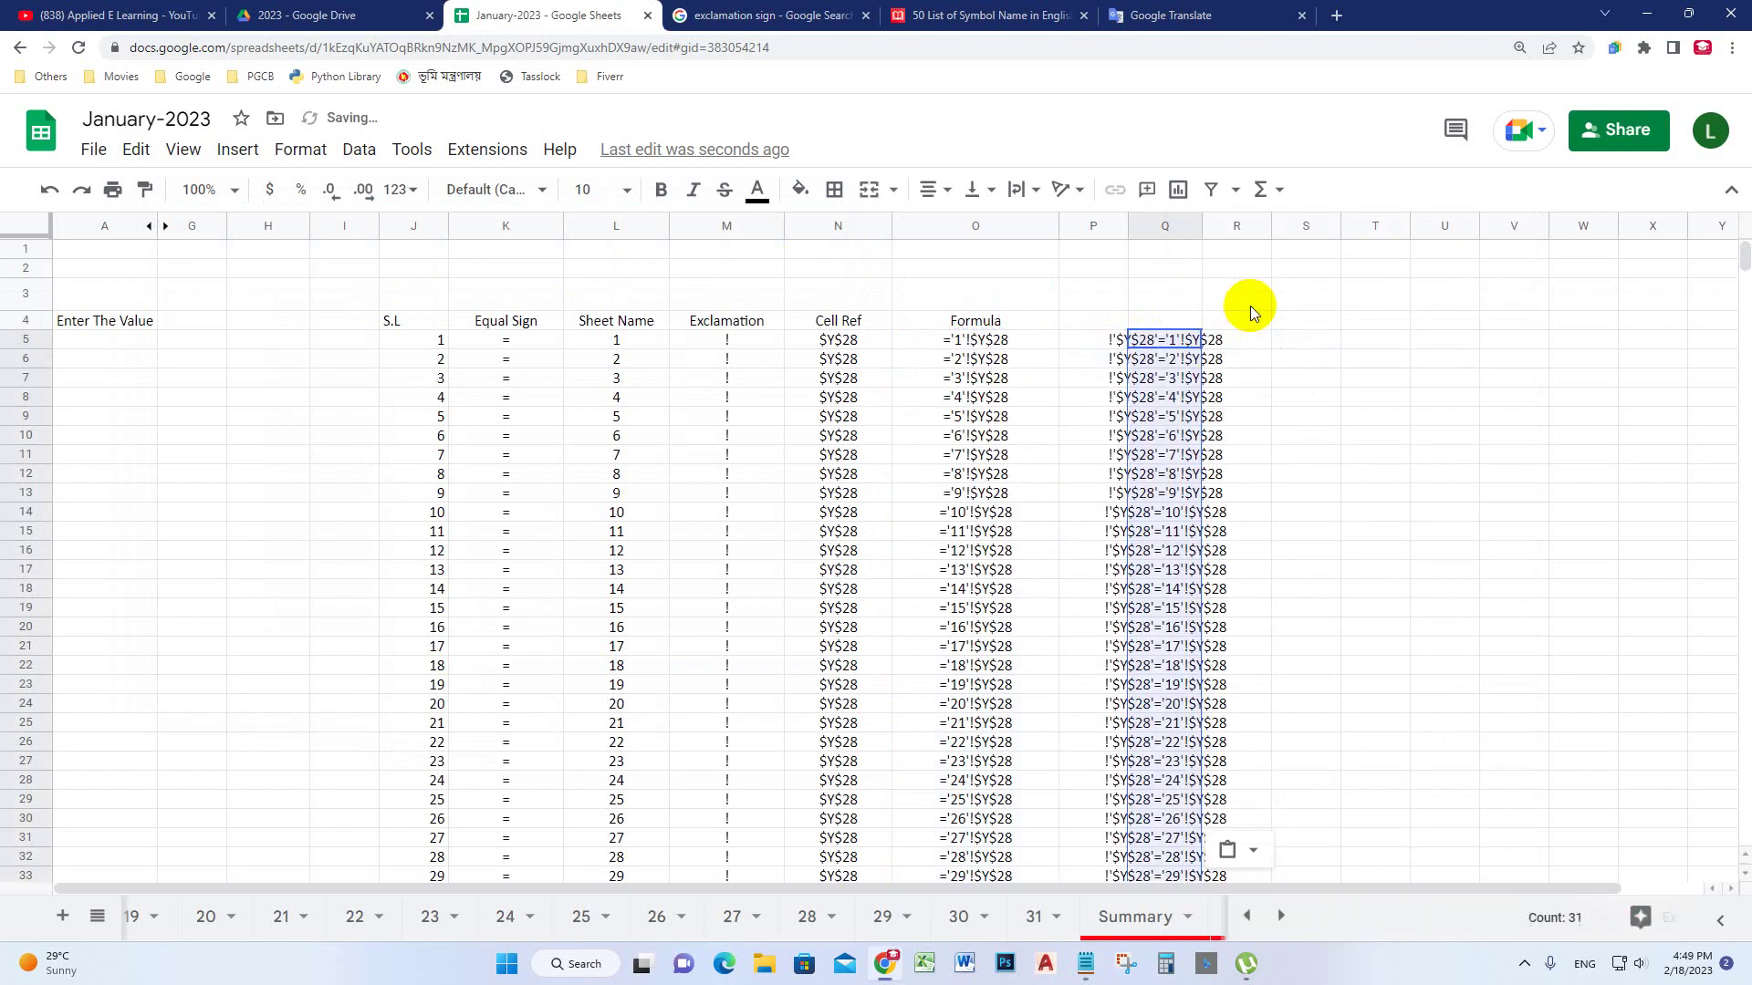
Clear the wrongly pasted contents from Q5:Q35
left_click(1174, 381)
left_click(1152, 344)
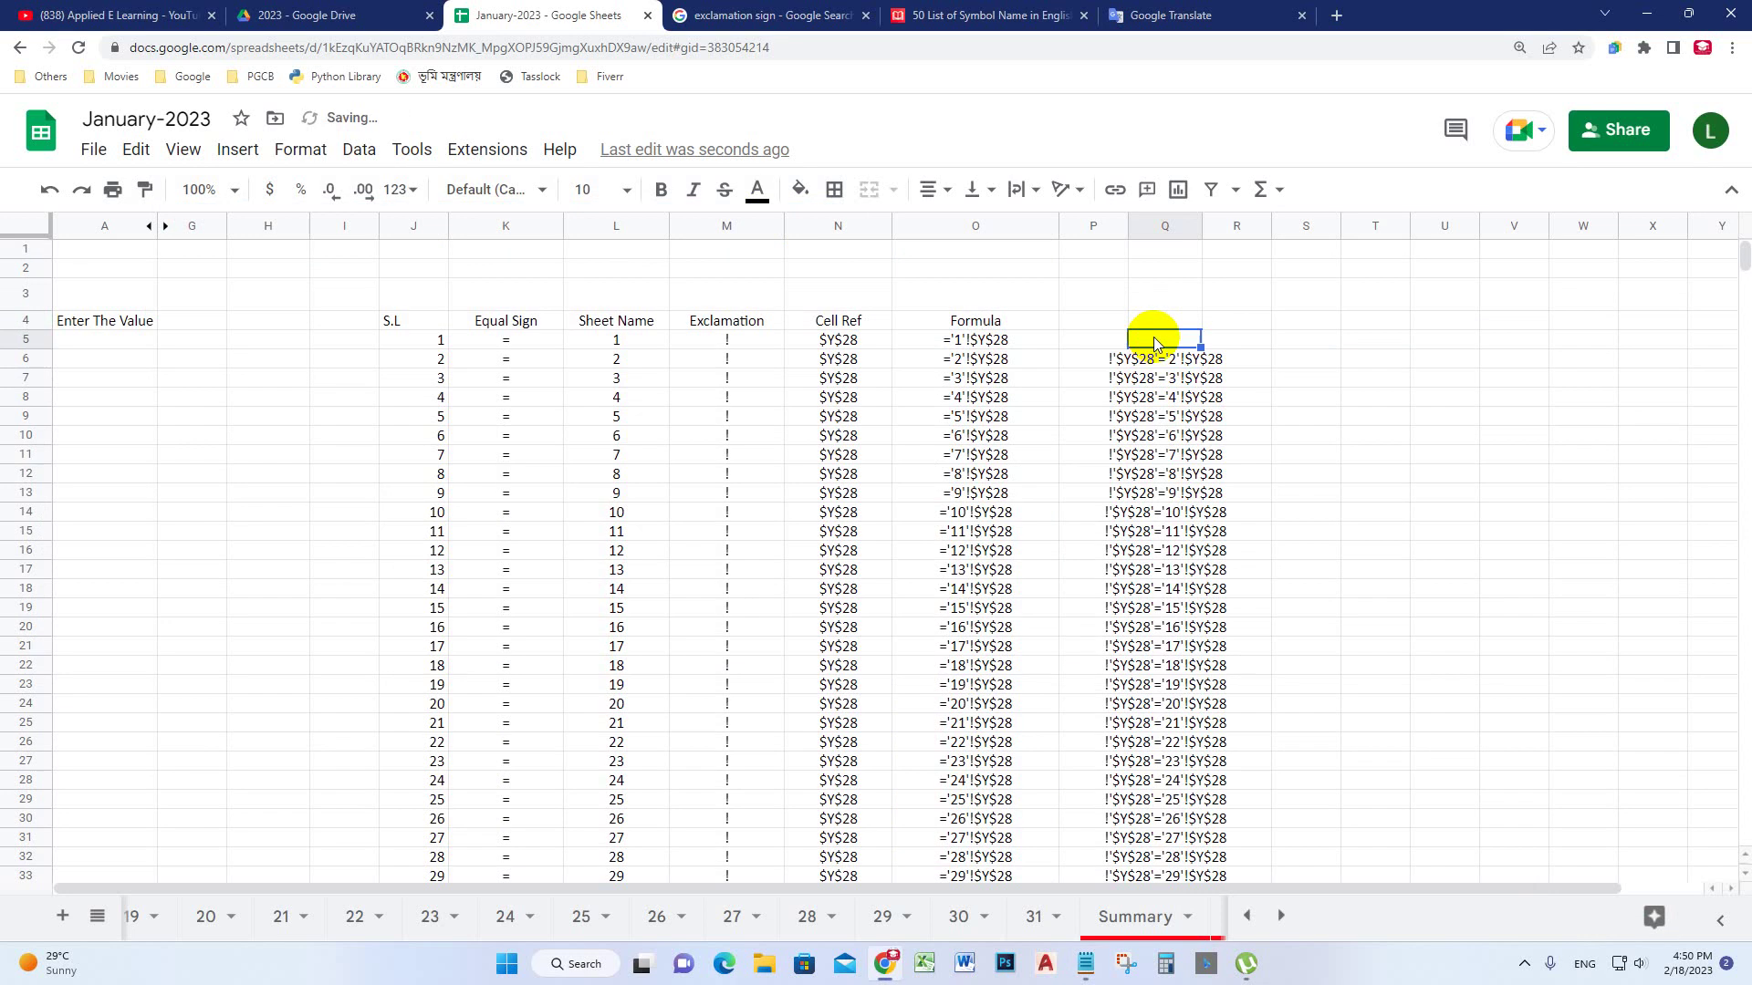
left_click_drag(1153, 340, 1146, 383)
scroll(1131, 503, "up", 5)
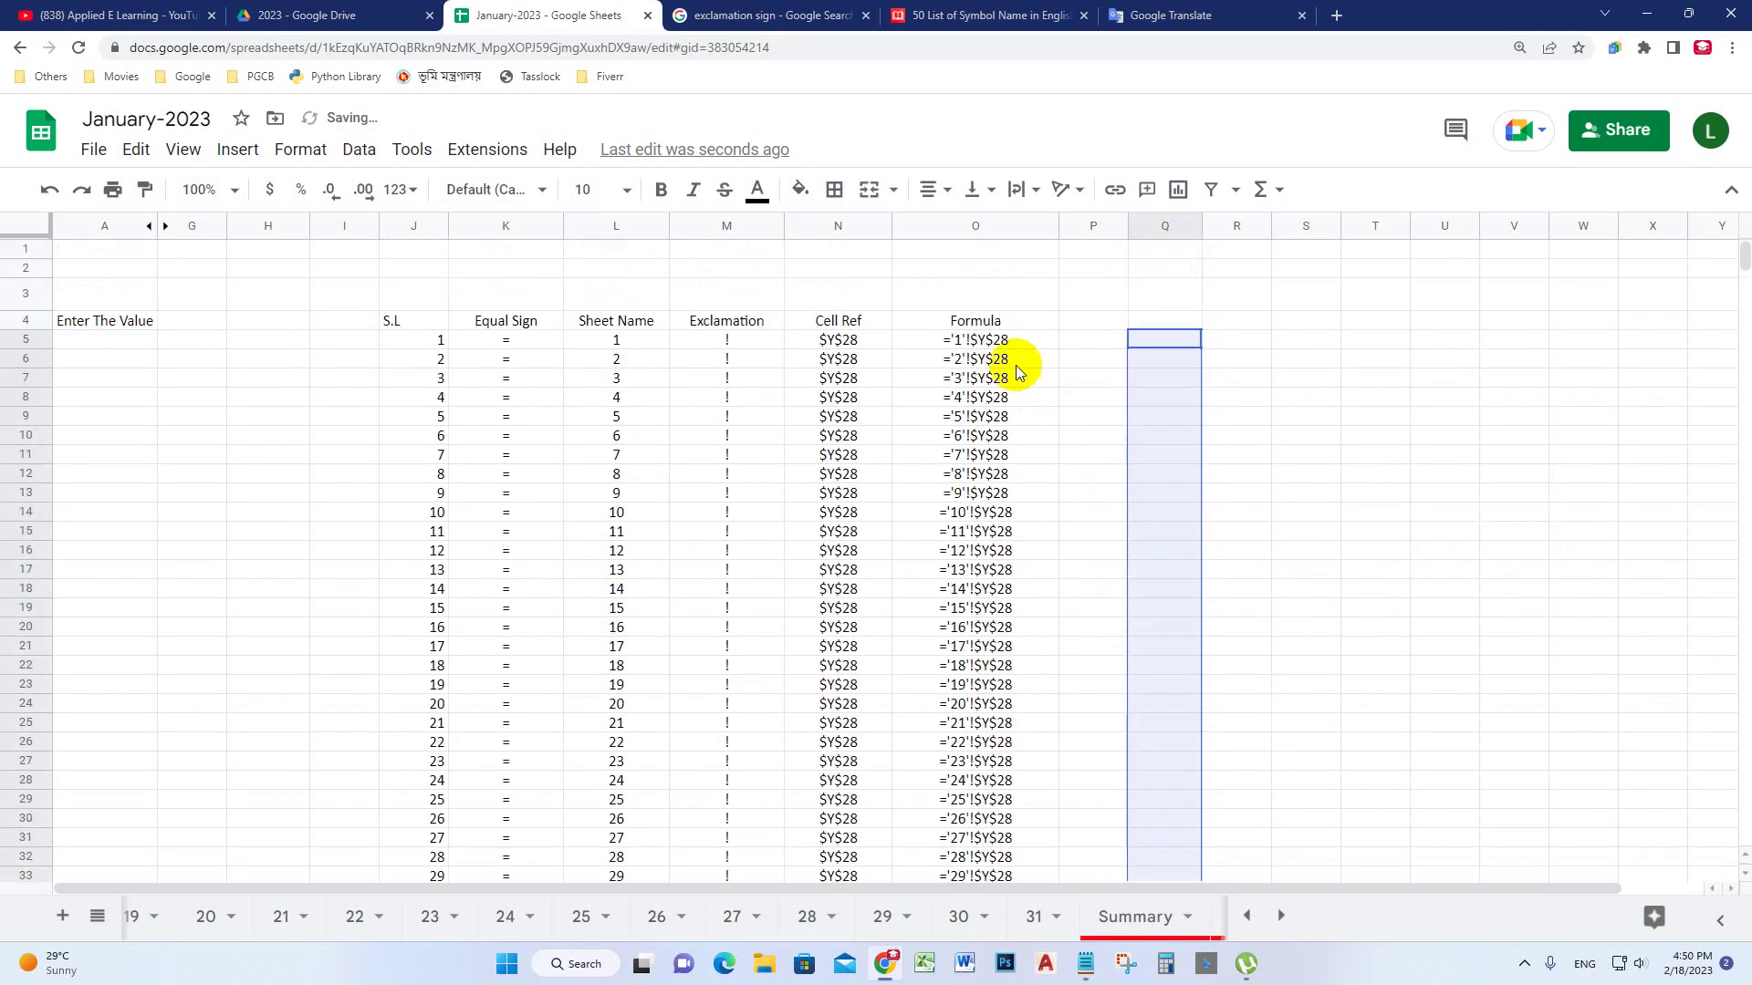
Copy O5:O35, paste it as values only starting at Q5, and fit column Q's width to its contents
left_click_drag(999, 345, 978, 636)
right_click(978, 636)
left_click(1035, 359)
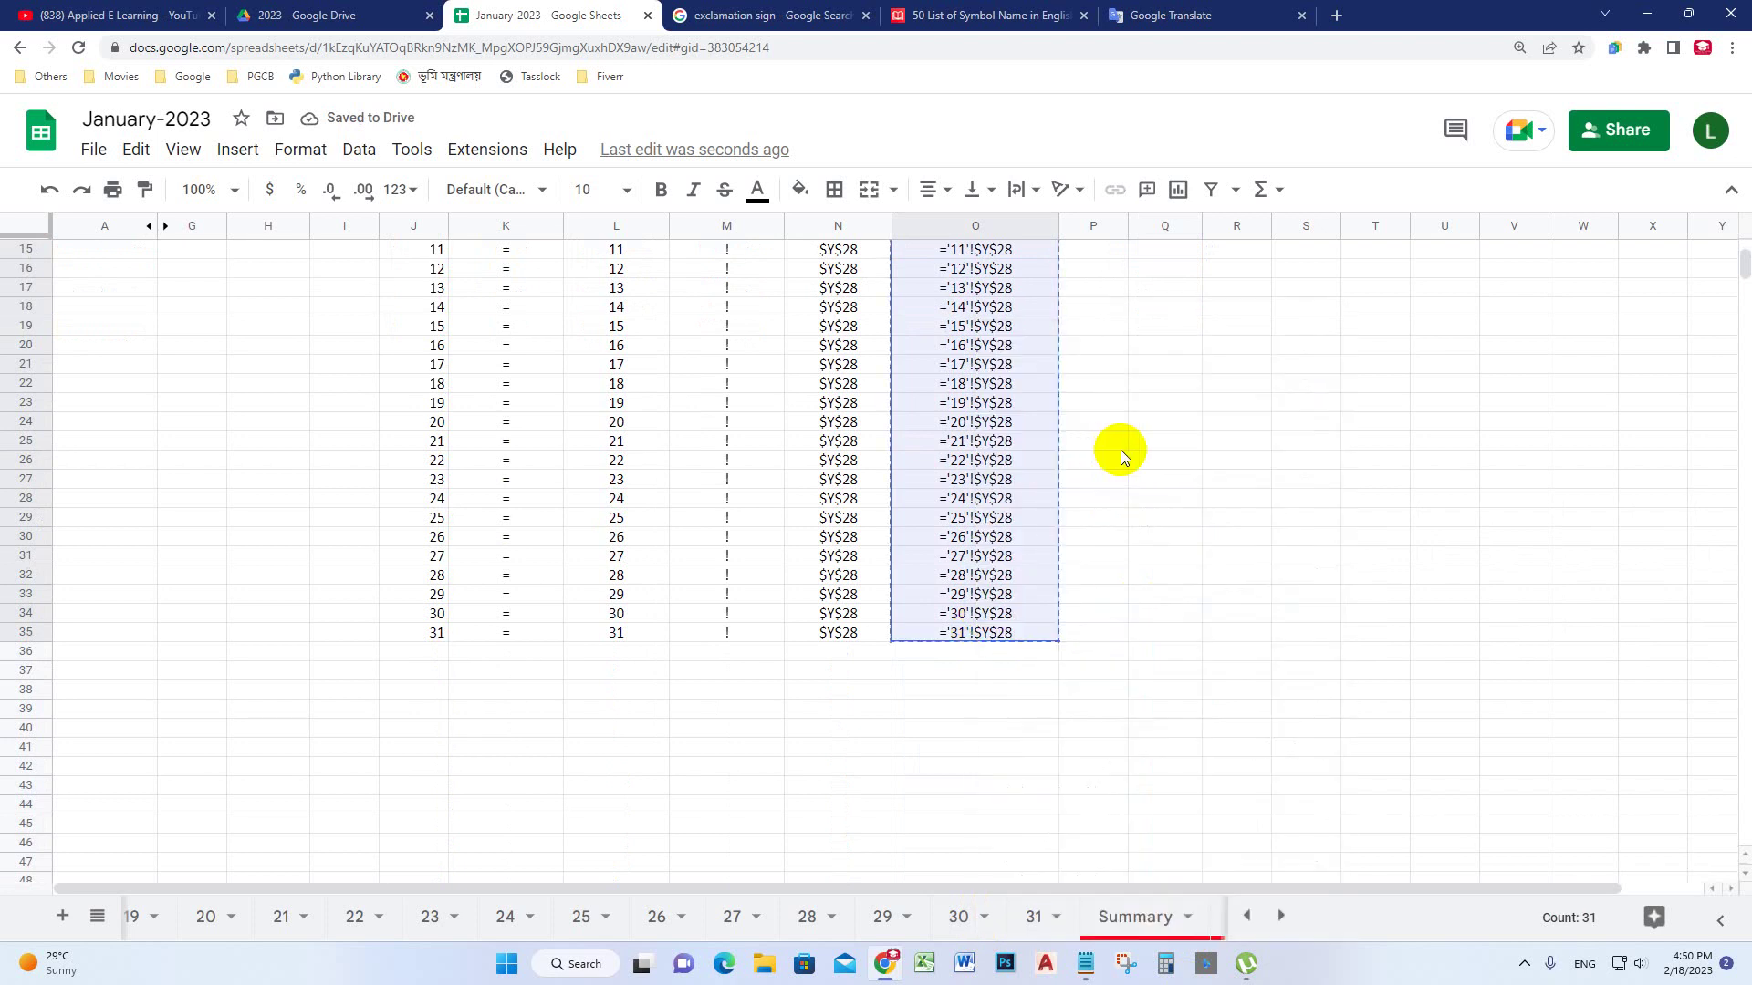
scroll(1112, 438, "up", 3)
left_click(1163, 341)
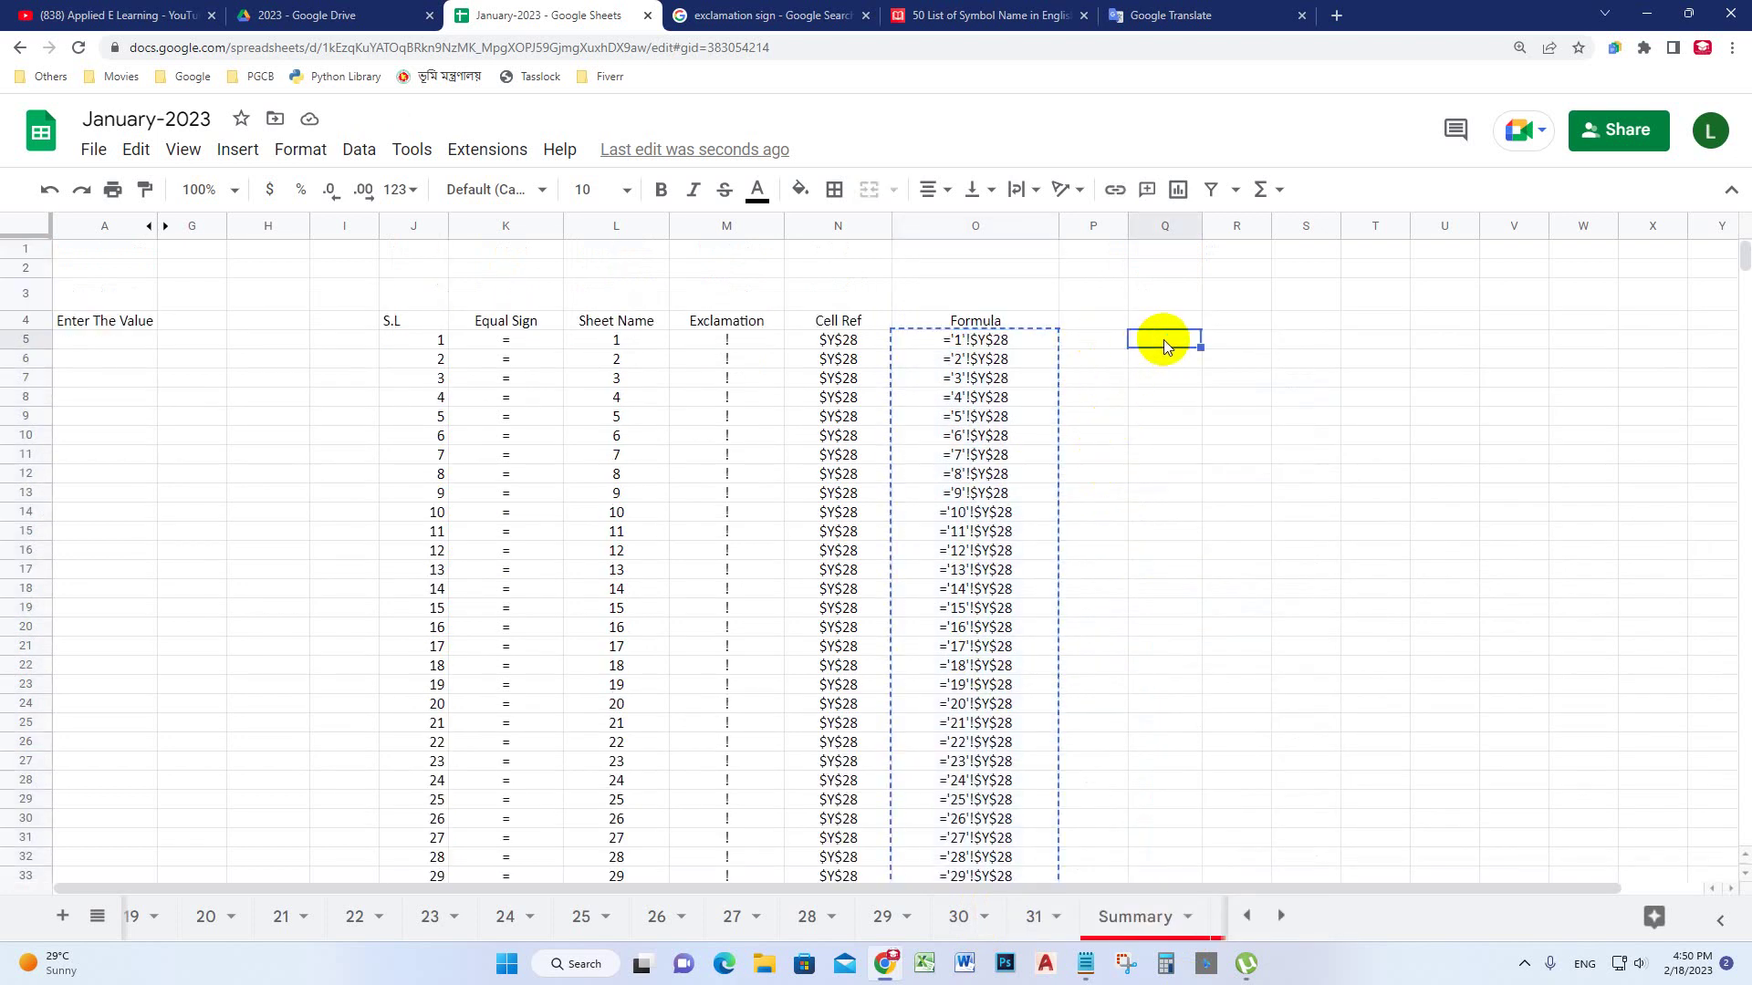
right_click(1163, 341)
mouse_move(1240, 345)
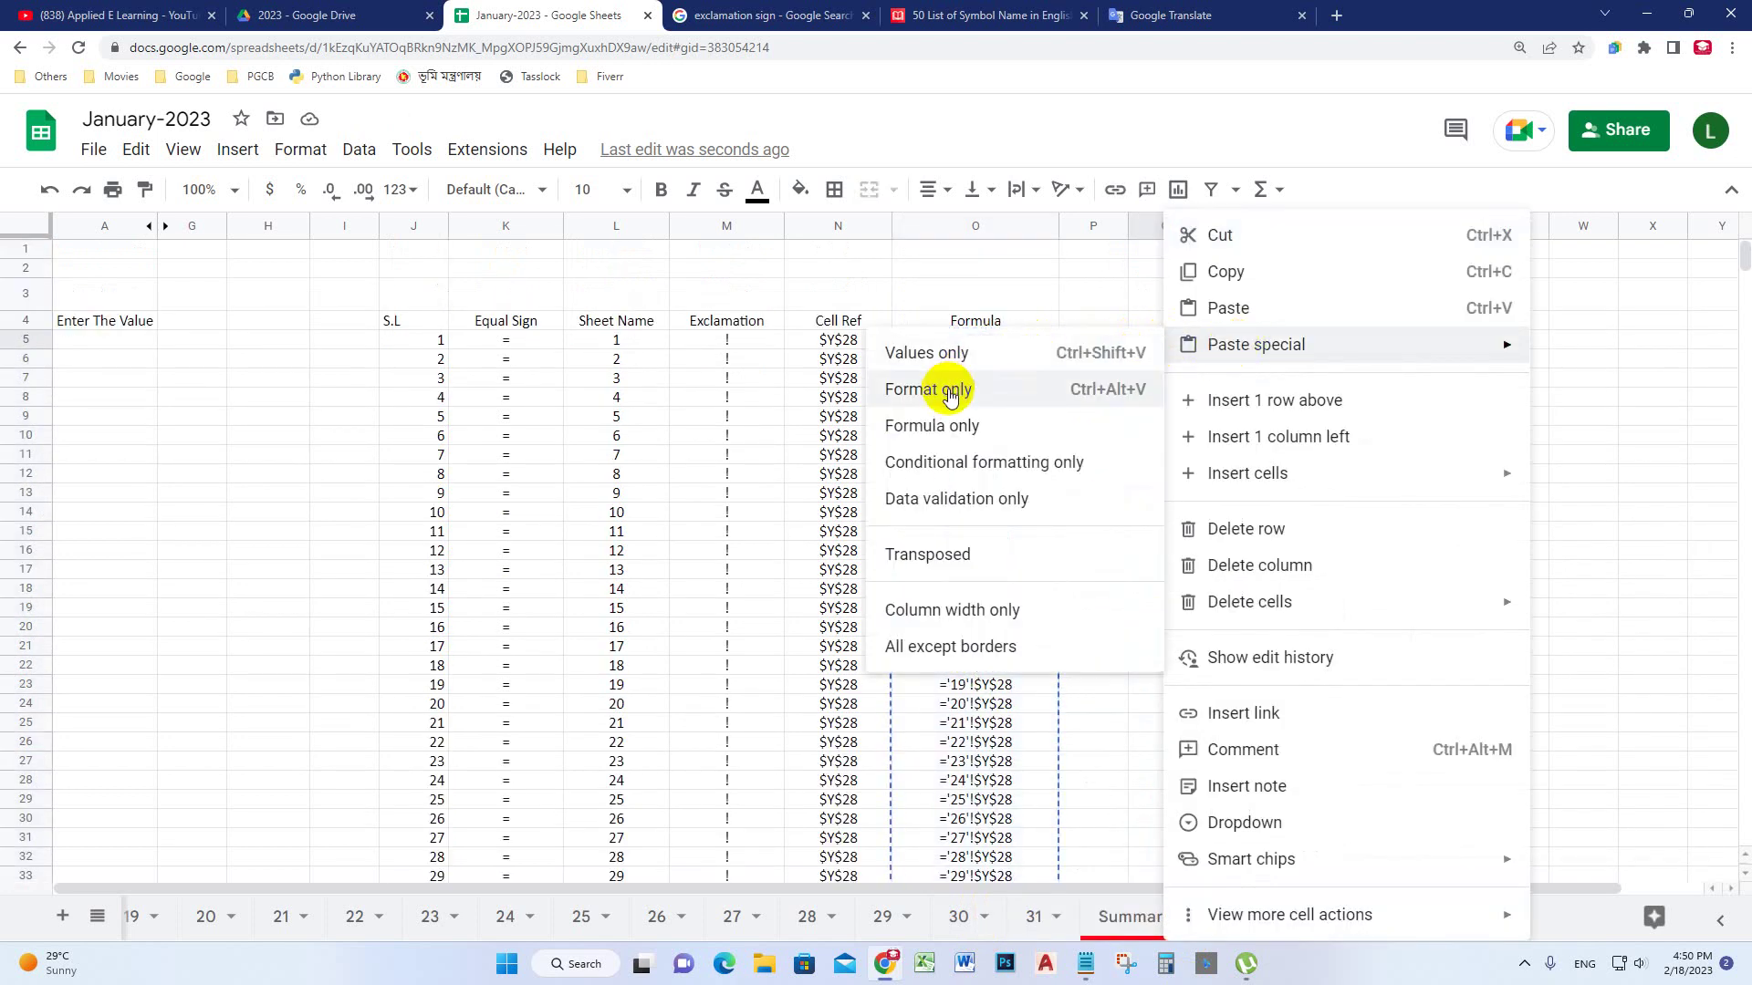
left_click(929, 355)
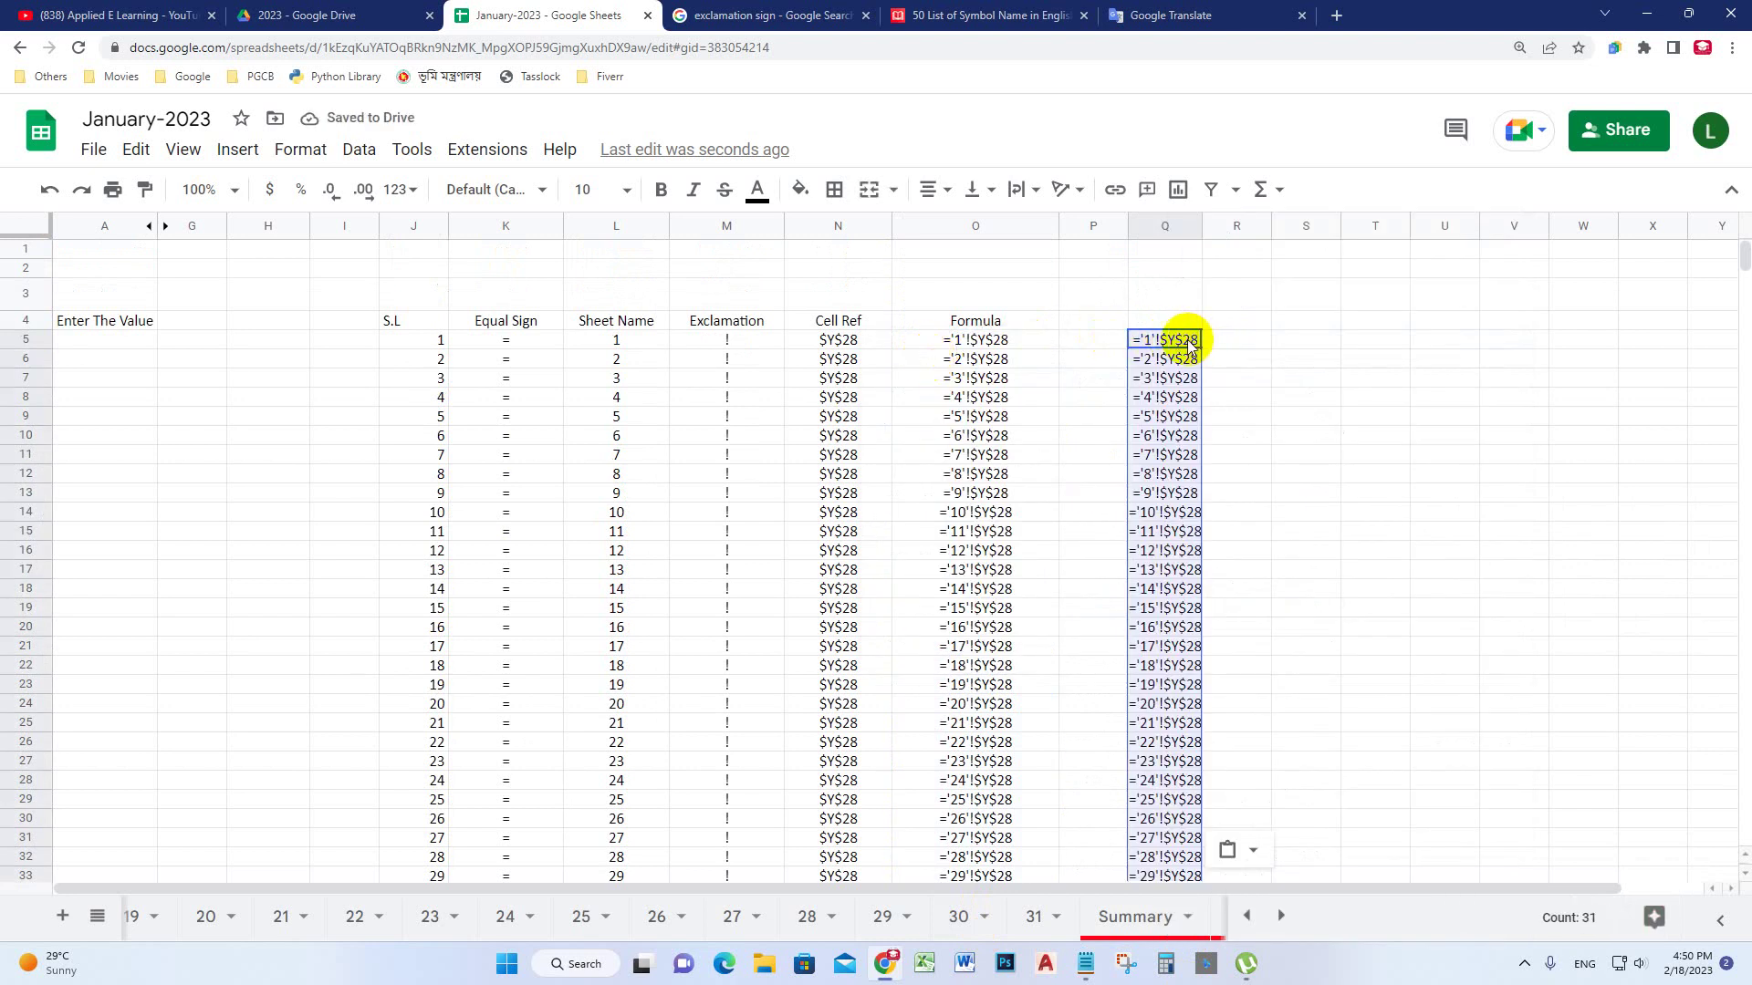
double_click(1200, 221)
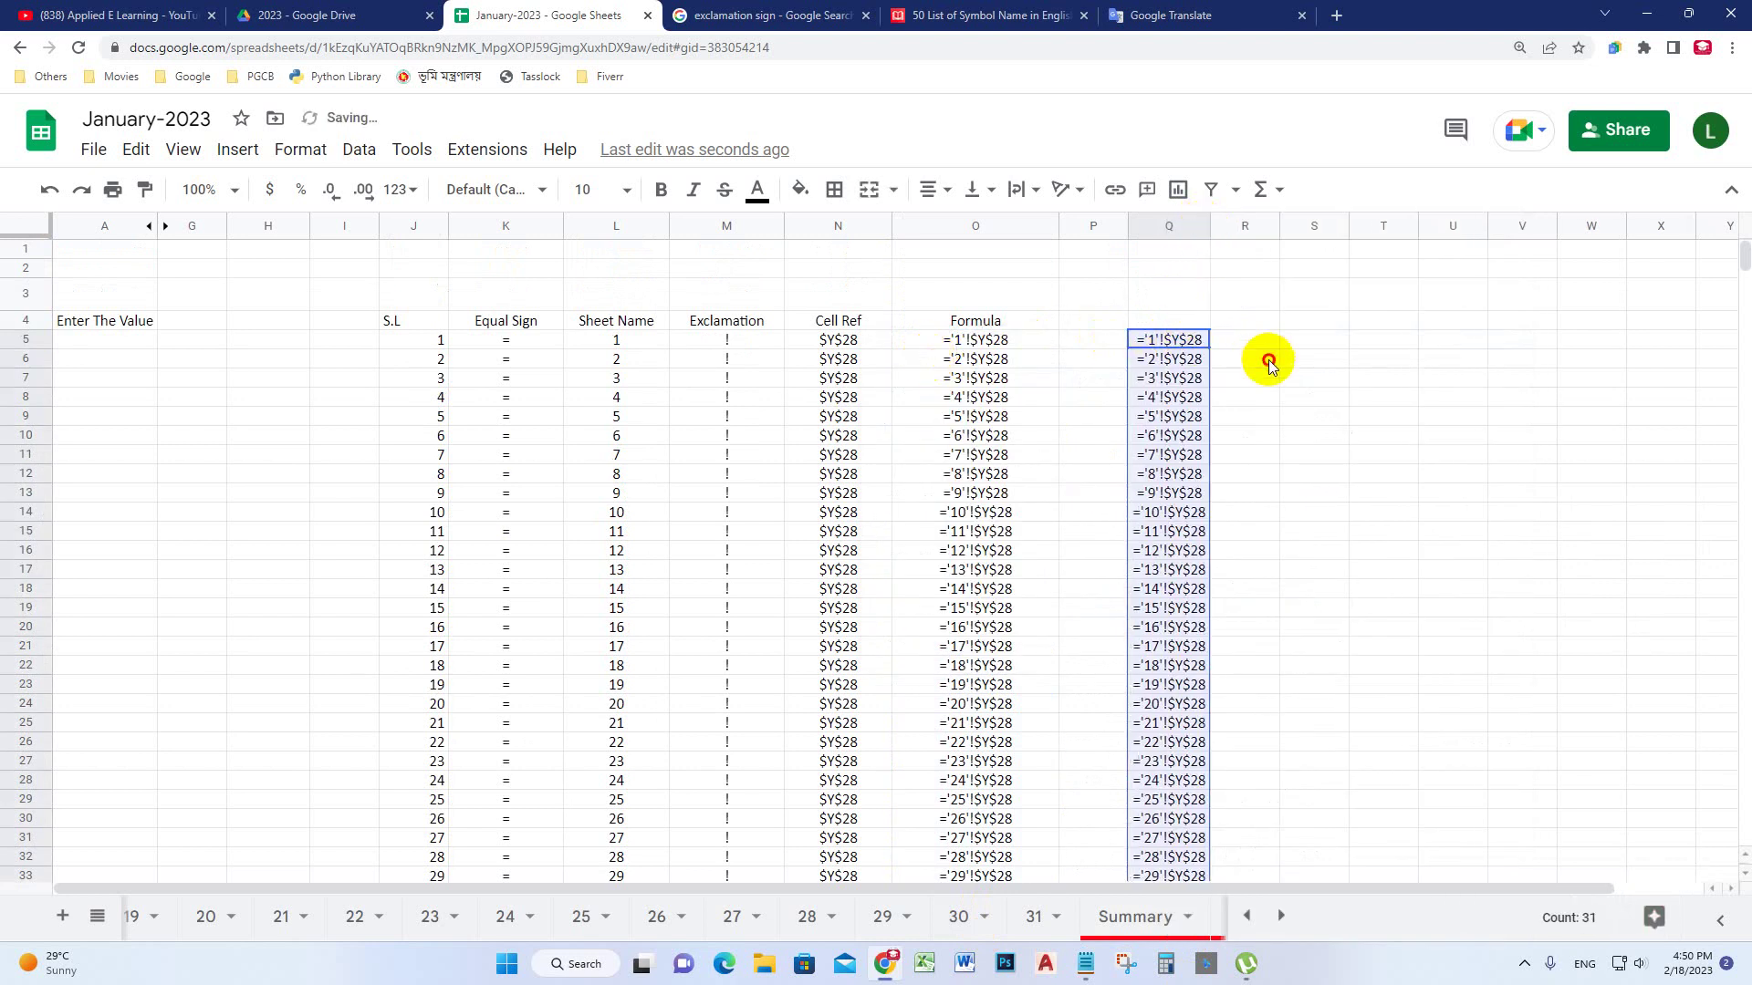
Inspect the pasted formula in Q5 and its result preview without changing the cell
double_click(1186, 342)
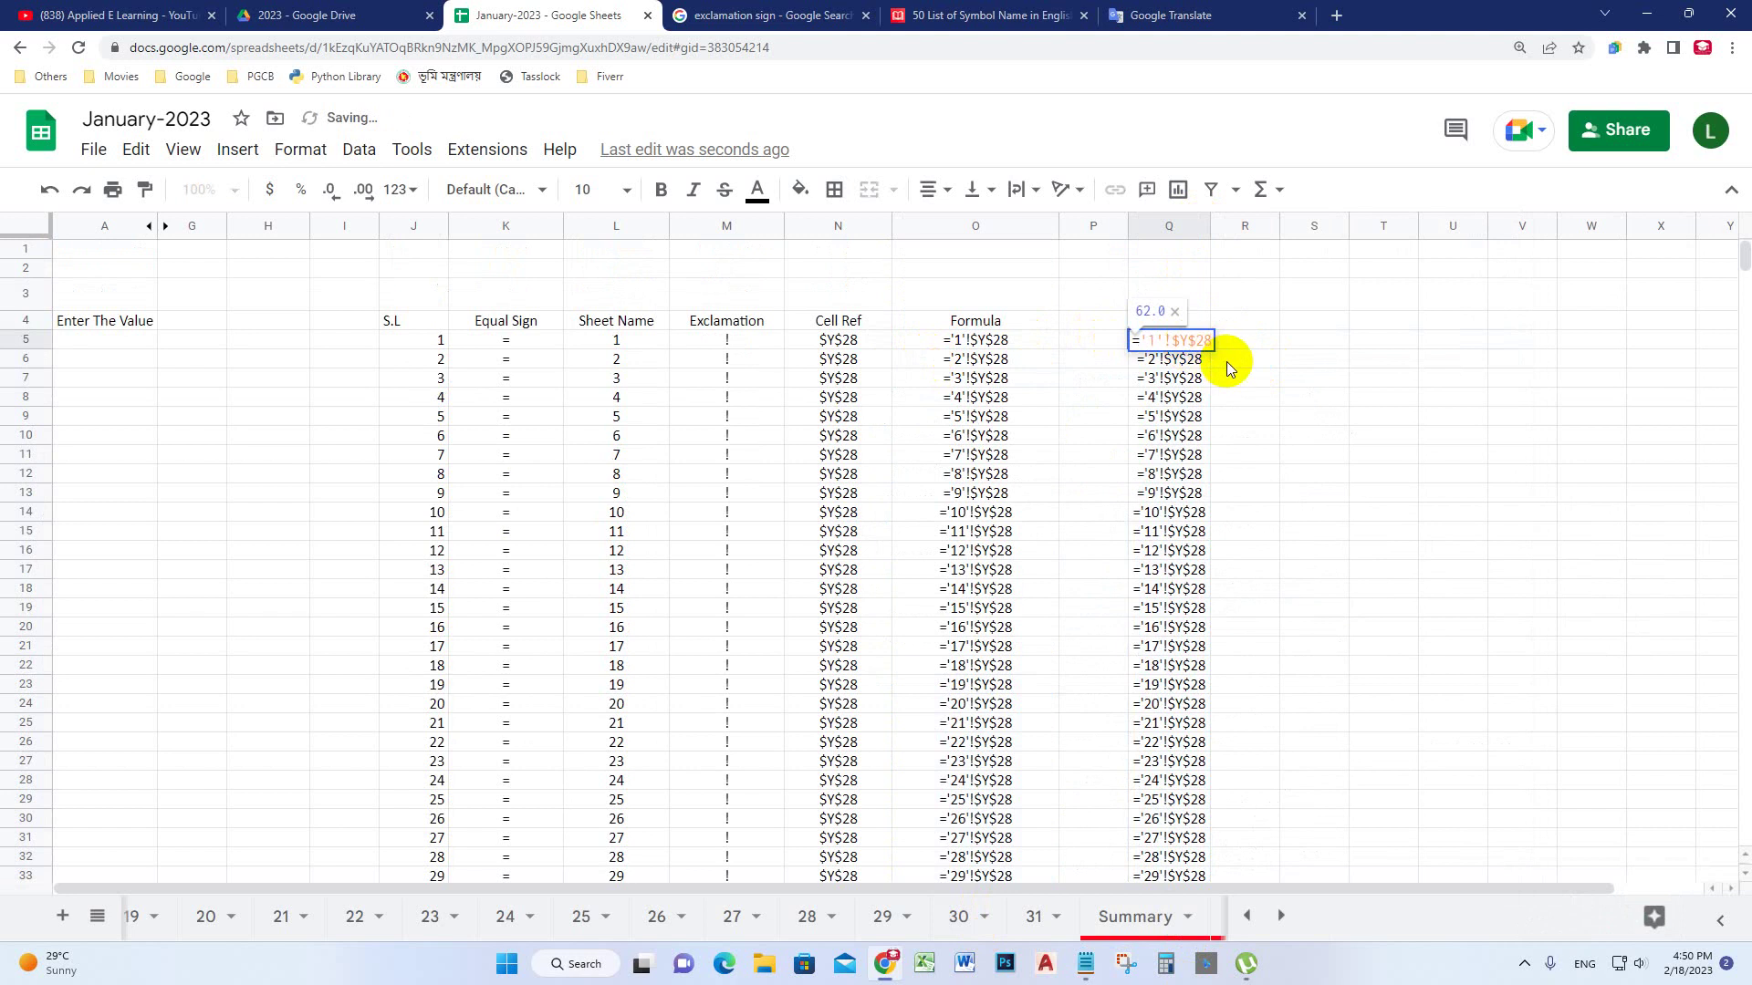
key("Tab")
double_click(1177, 342)
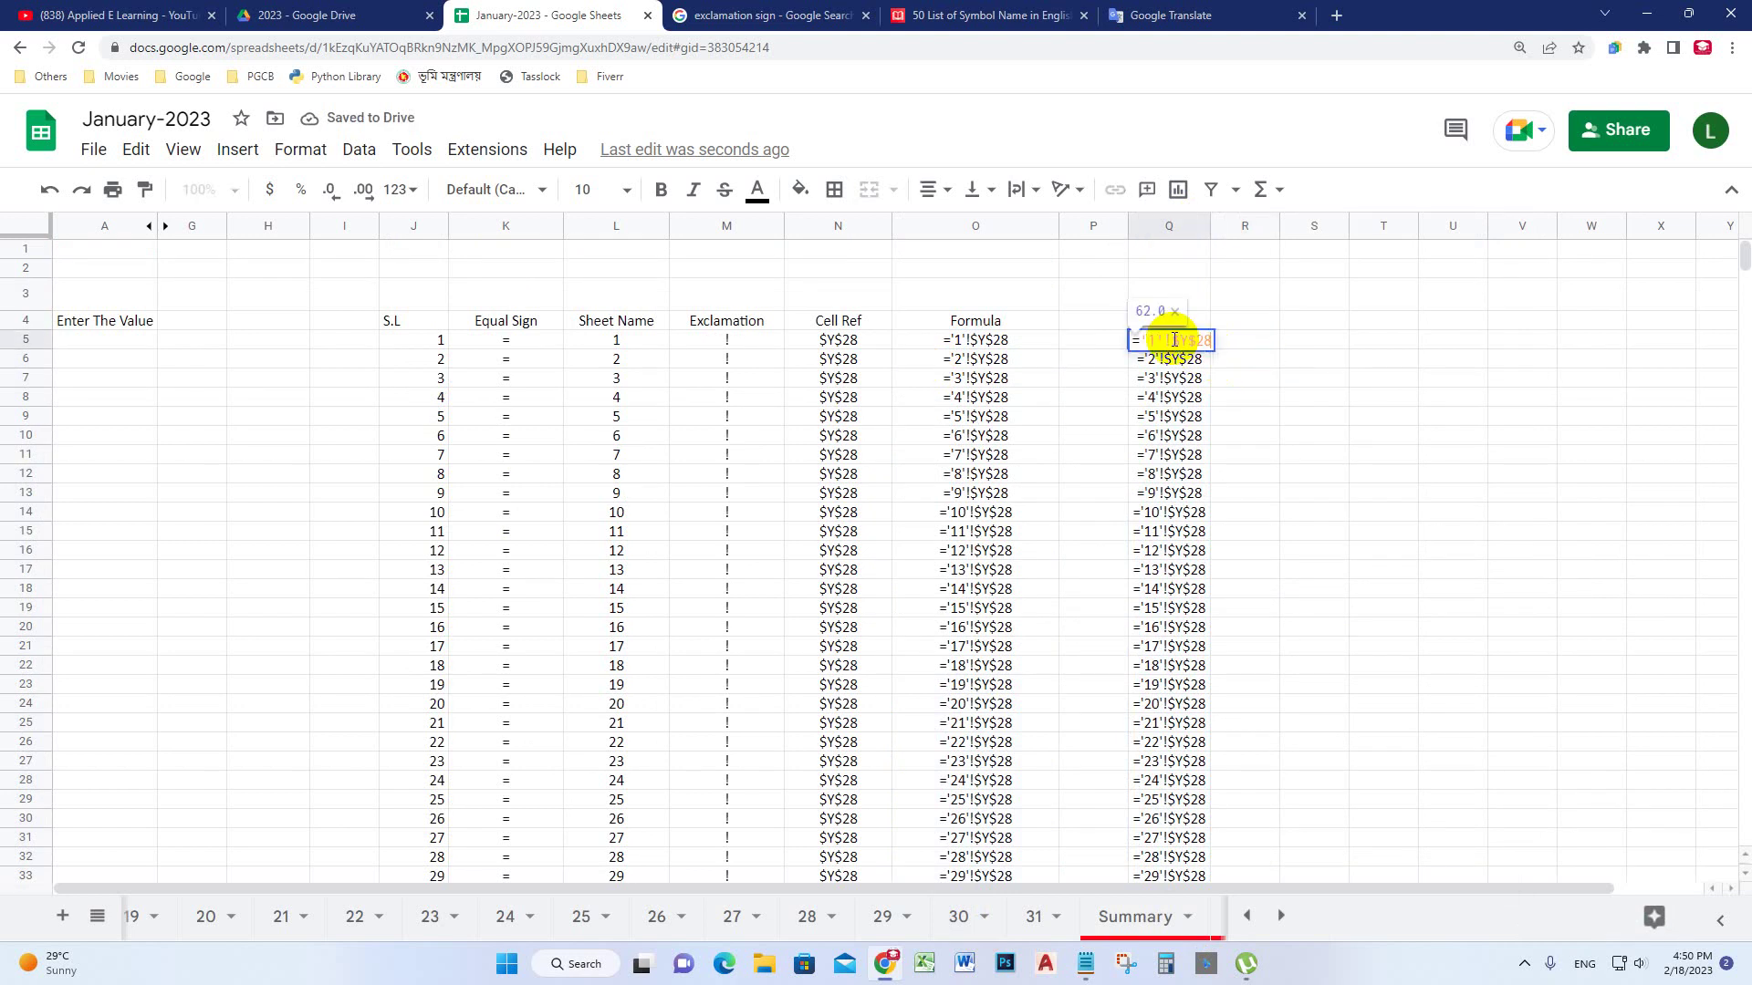
left_click(1238, 370)
double_click(1169, 342)
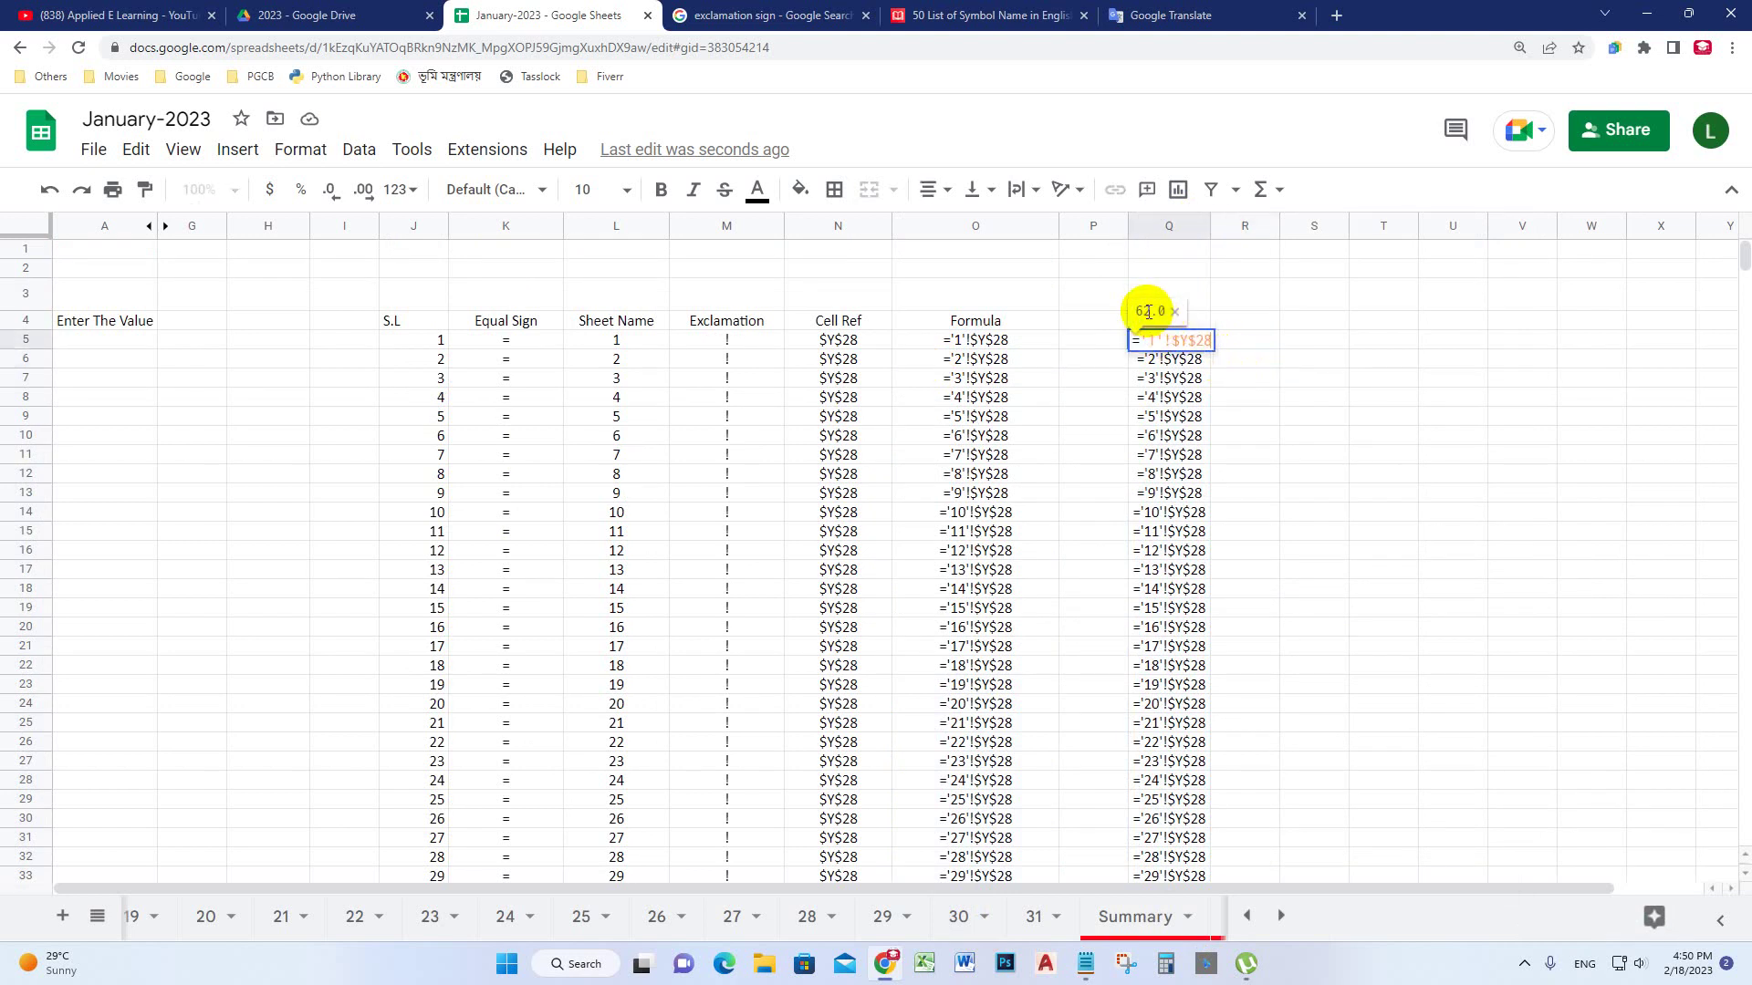
left_click(1237, 364)
Apply a two-decimal number format to Q5:Q35 to turn the pasted texts into working formulas
left_click(1186, 343)
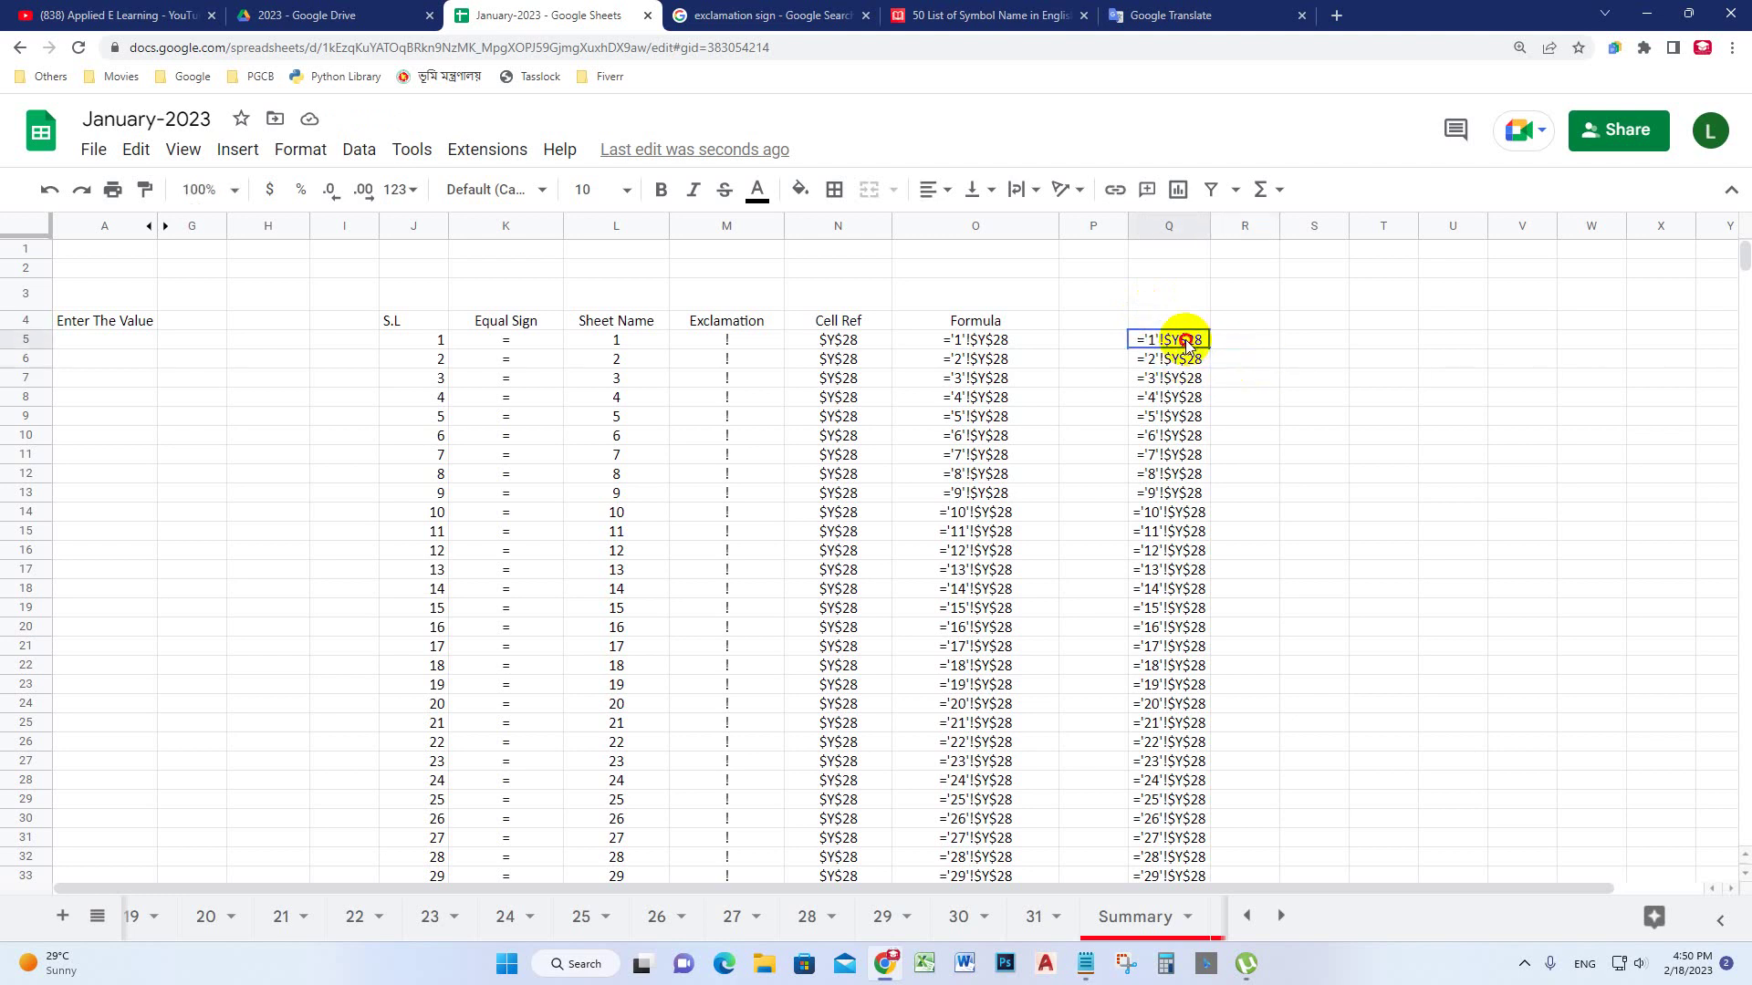
left_click_drag(1186, 343, 1177, 471)
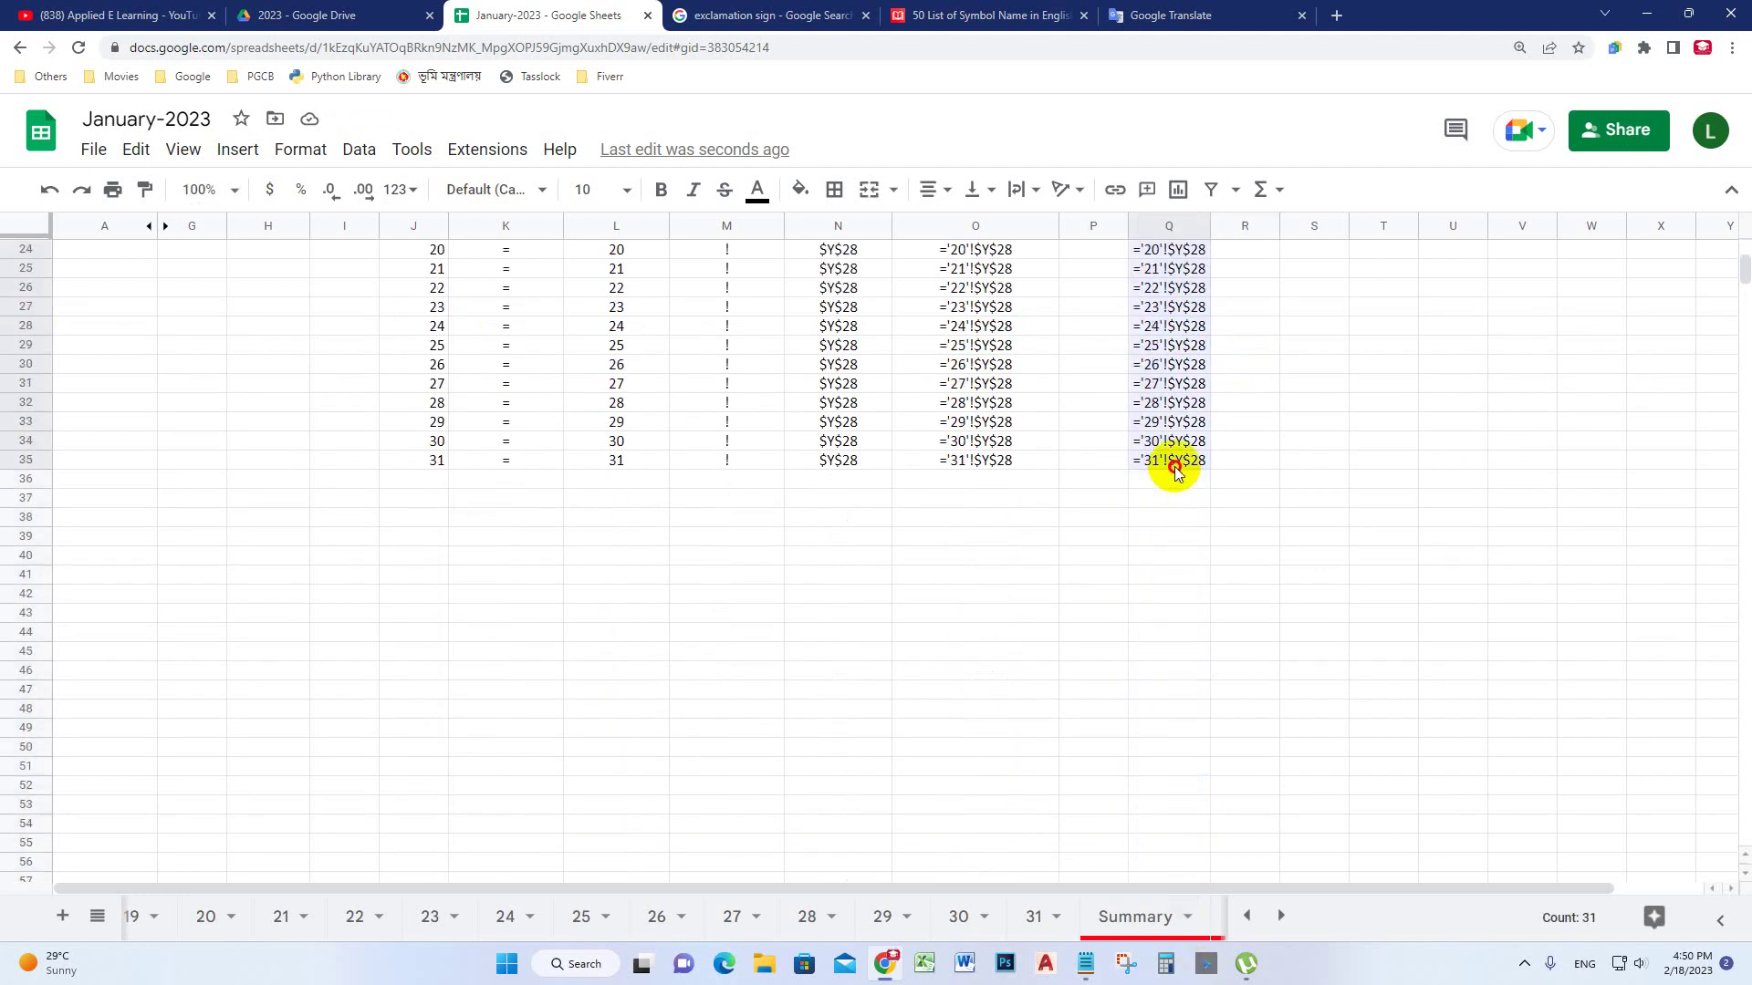
scroll(645, 282, "up", 8)
left_click(300, 149)
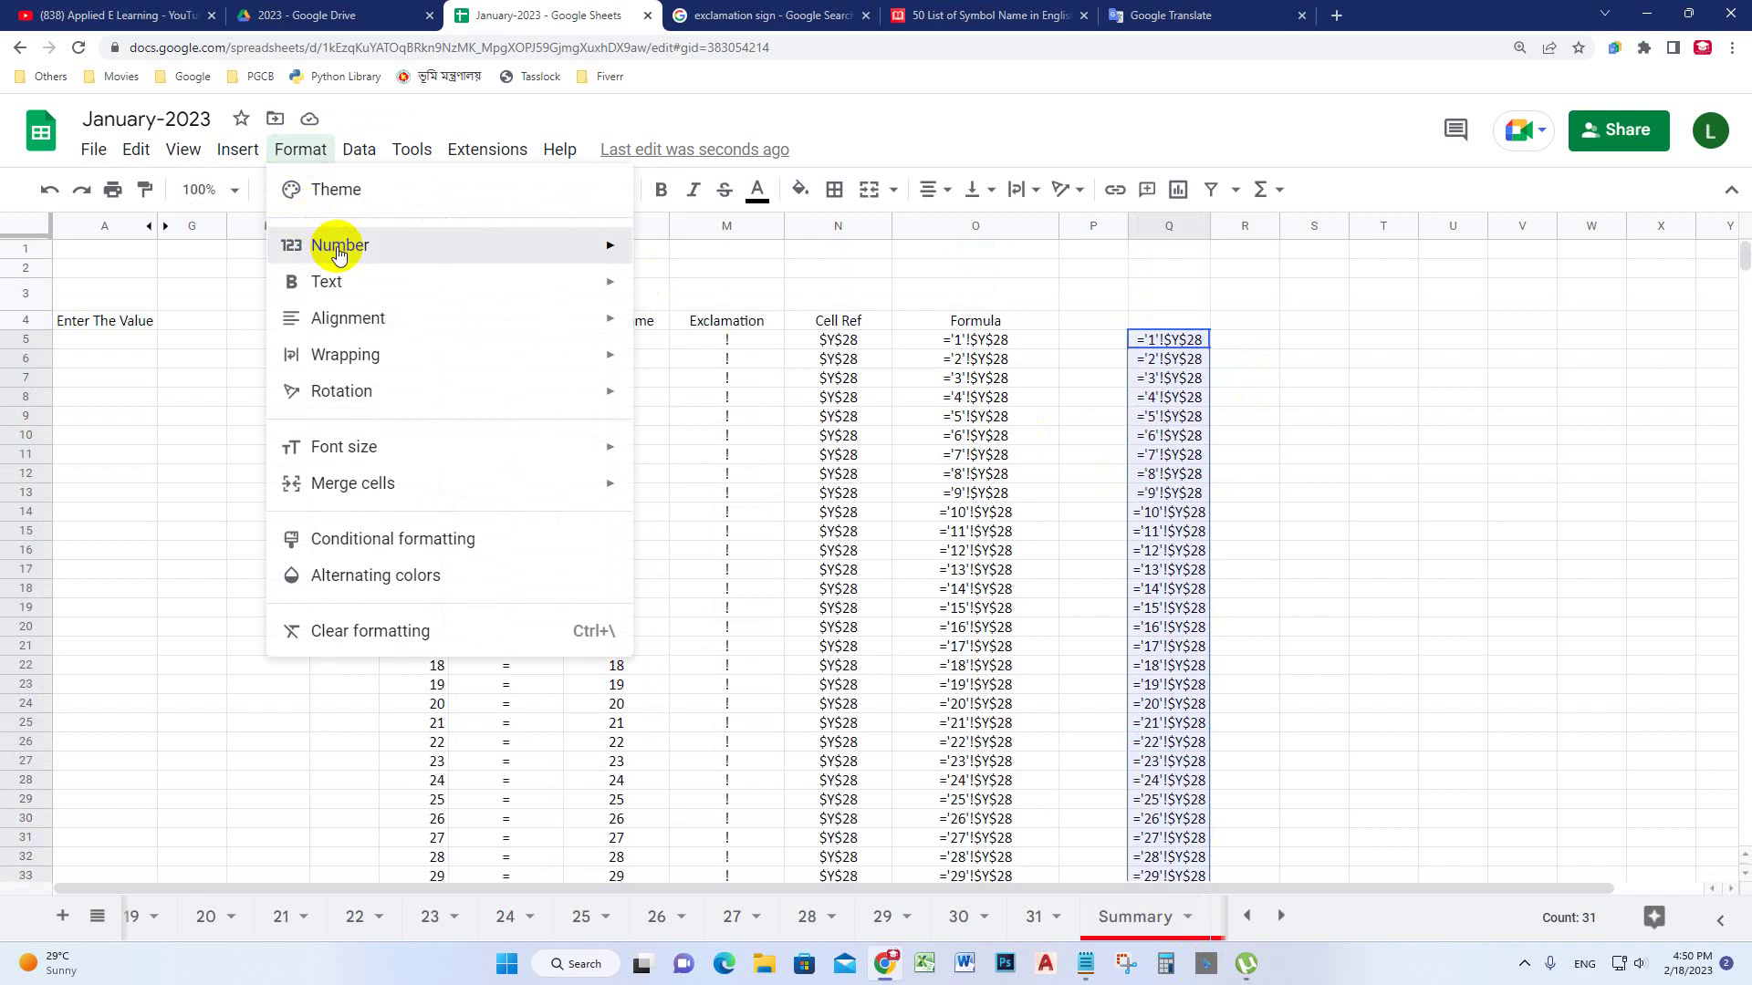
mouse_move(339, 253)
left_click(724, 296)
left_click(1343, 472)
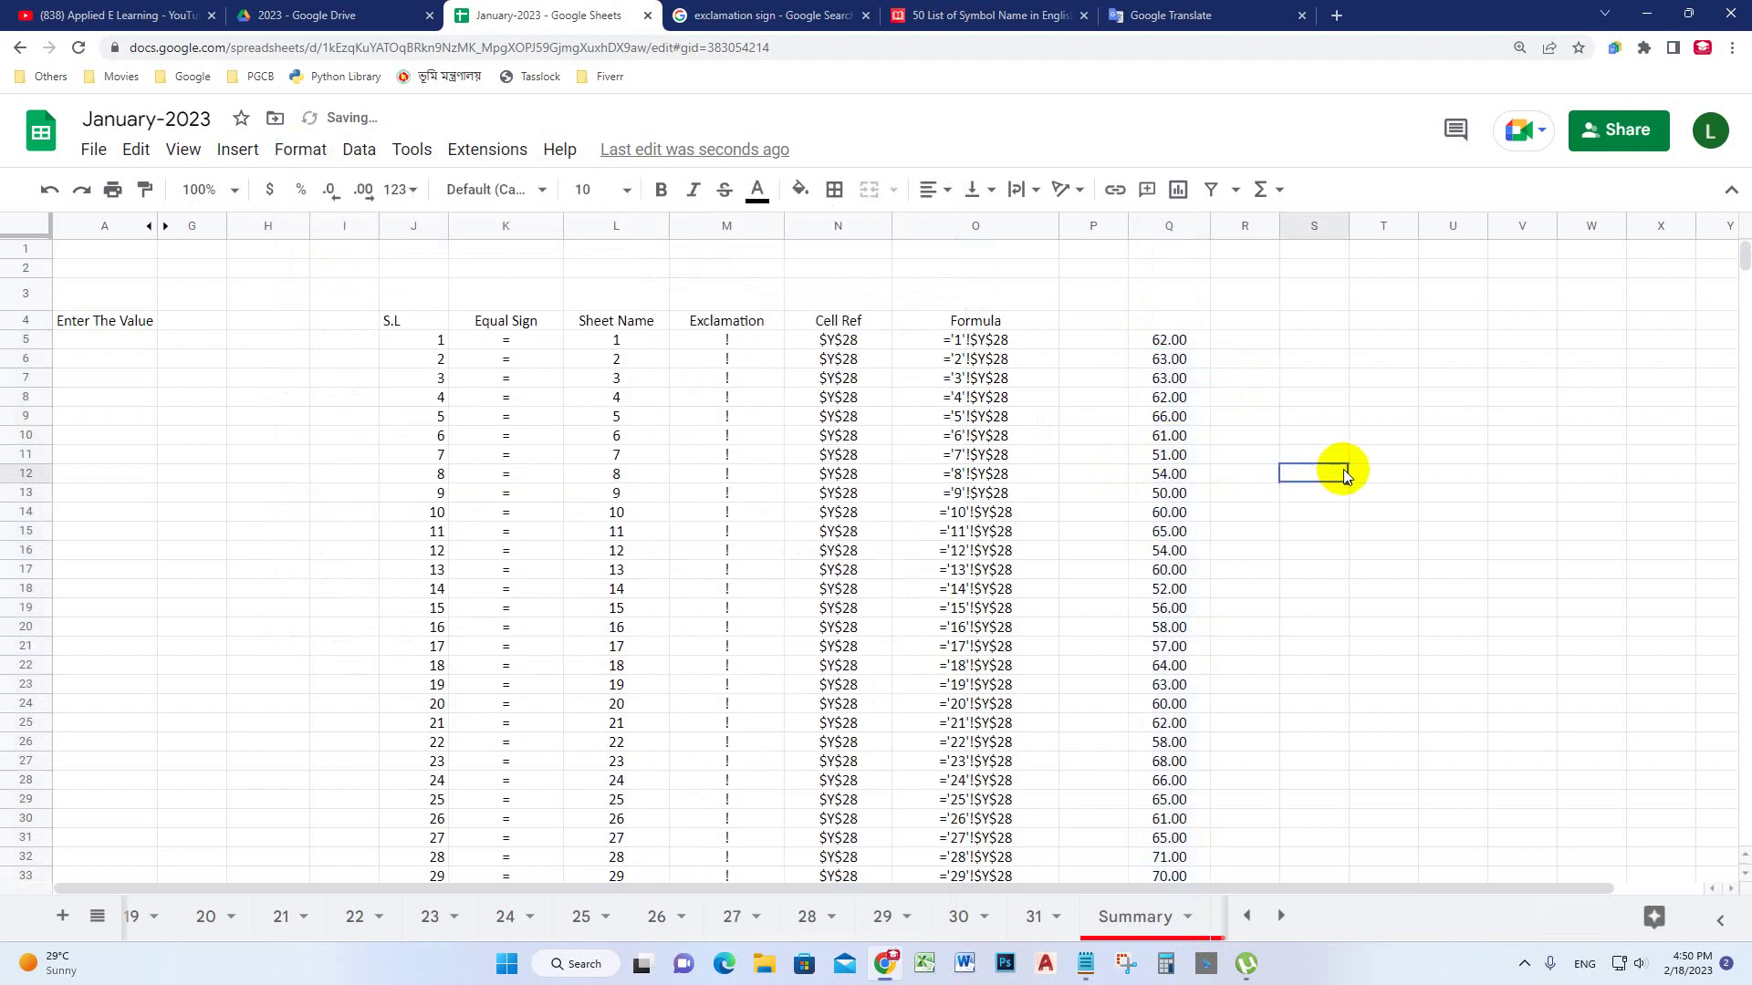
Review the values pulled into Q5:Q35 and the entries of the row for sheet 15
left_click_drag(1168, 343, 1168, 571)
scroll(1263, 552, "up", 5)
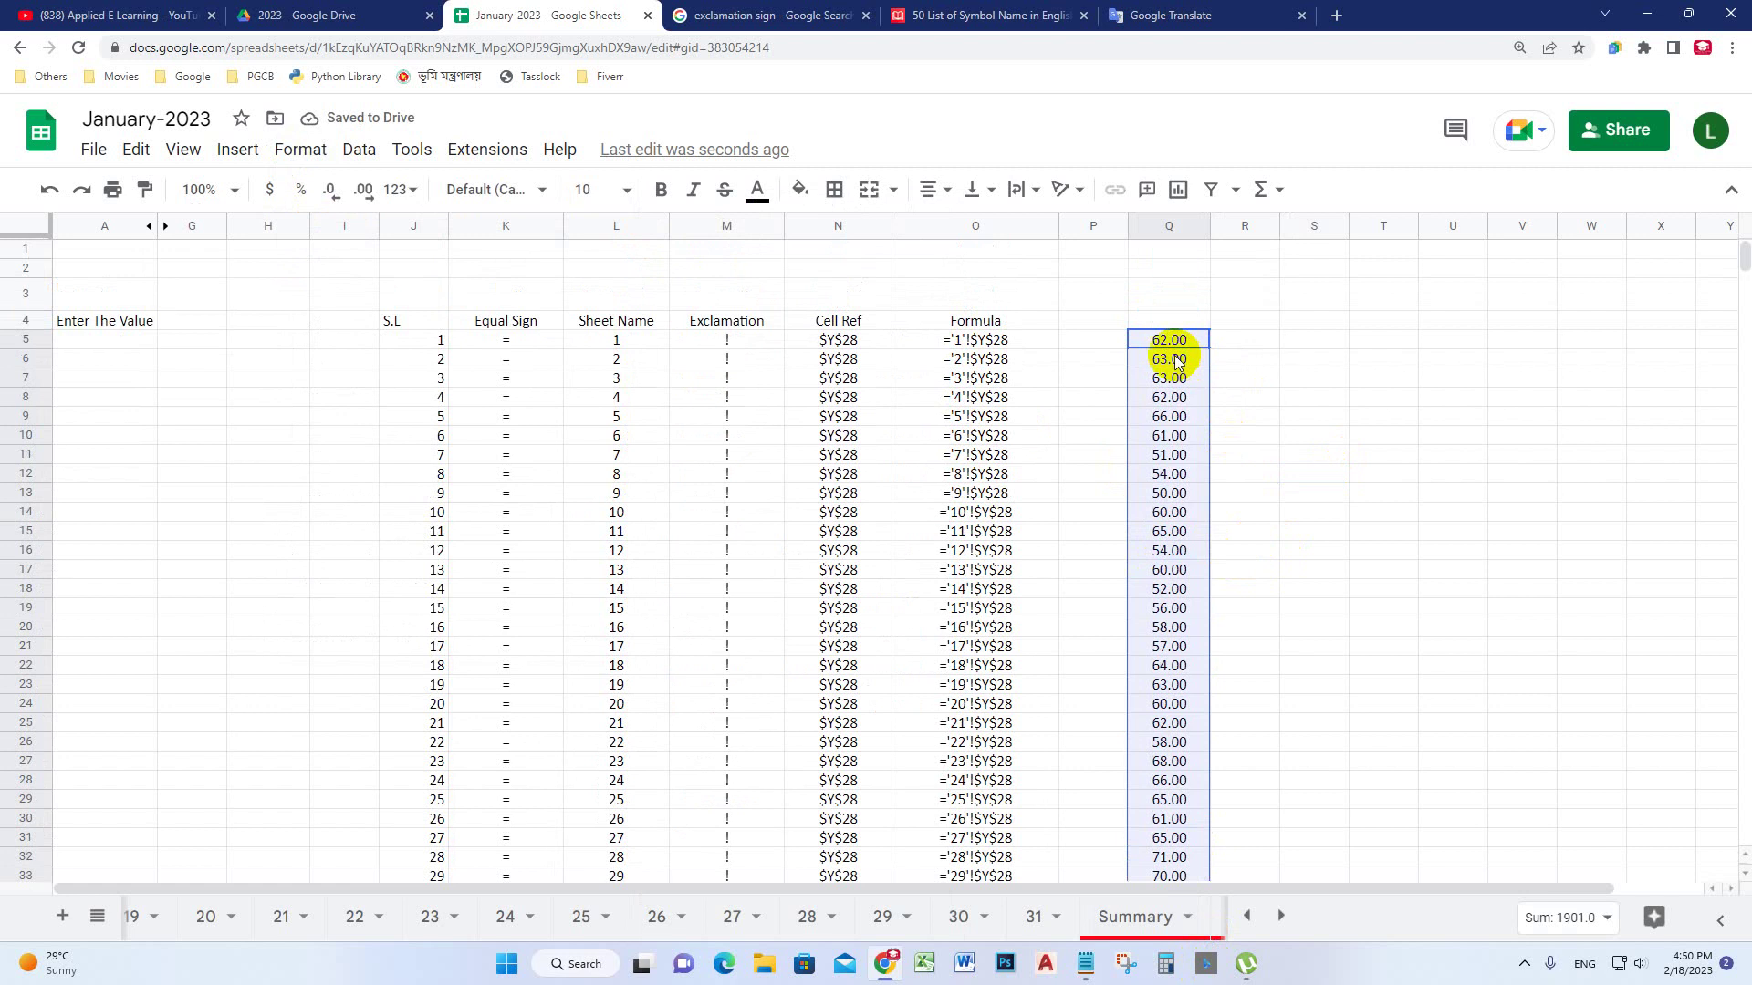
left_click(1166, 616)
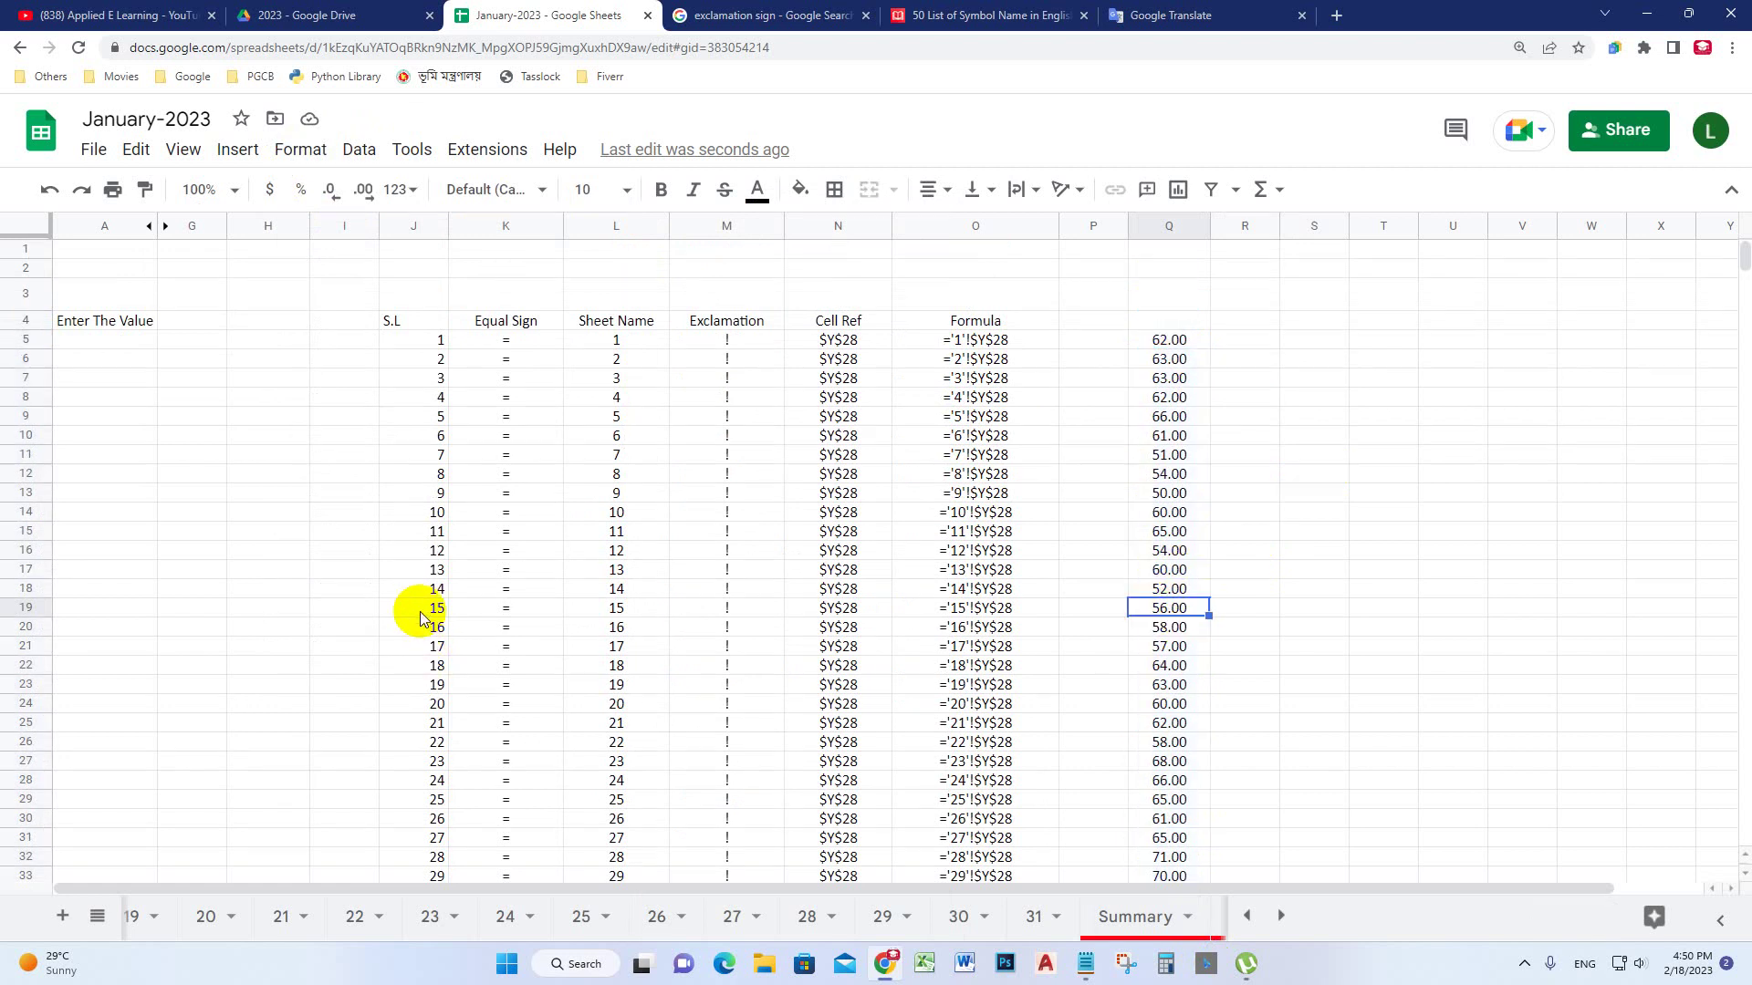
left_click_drag(415, 607, 1172, 616)
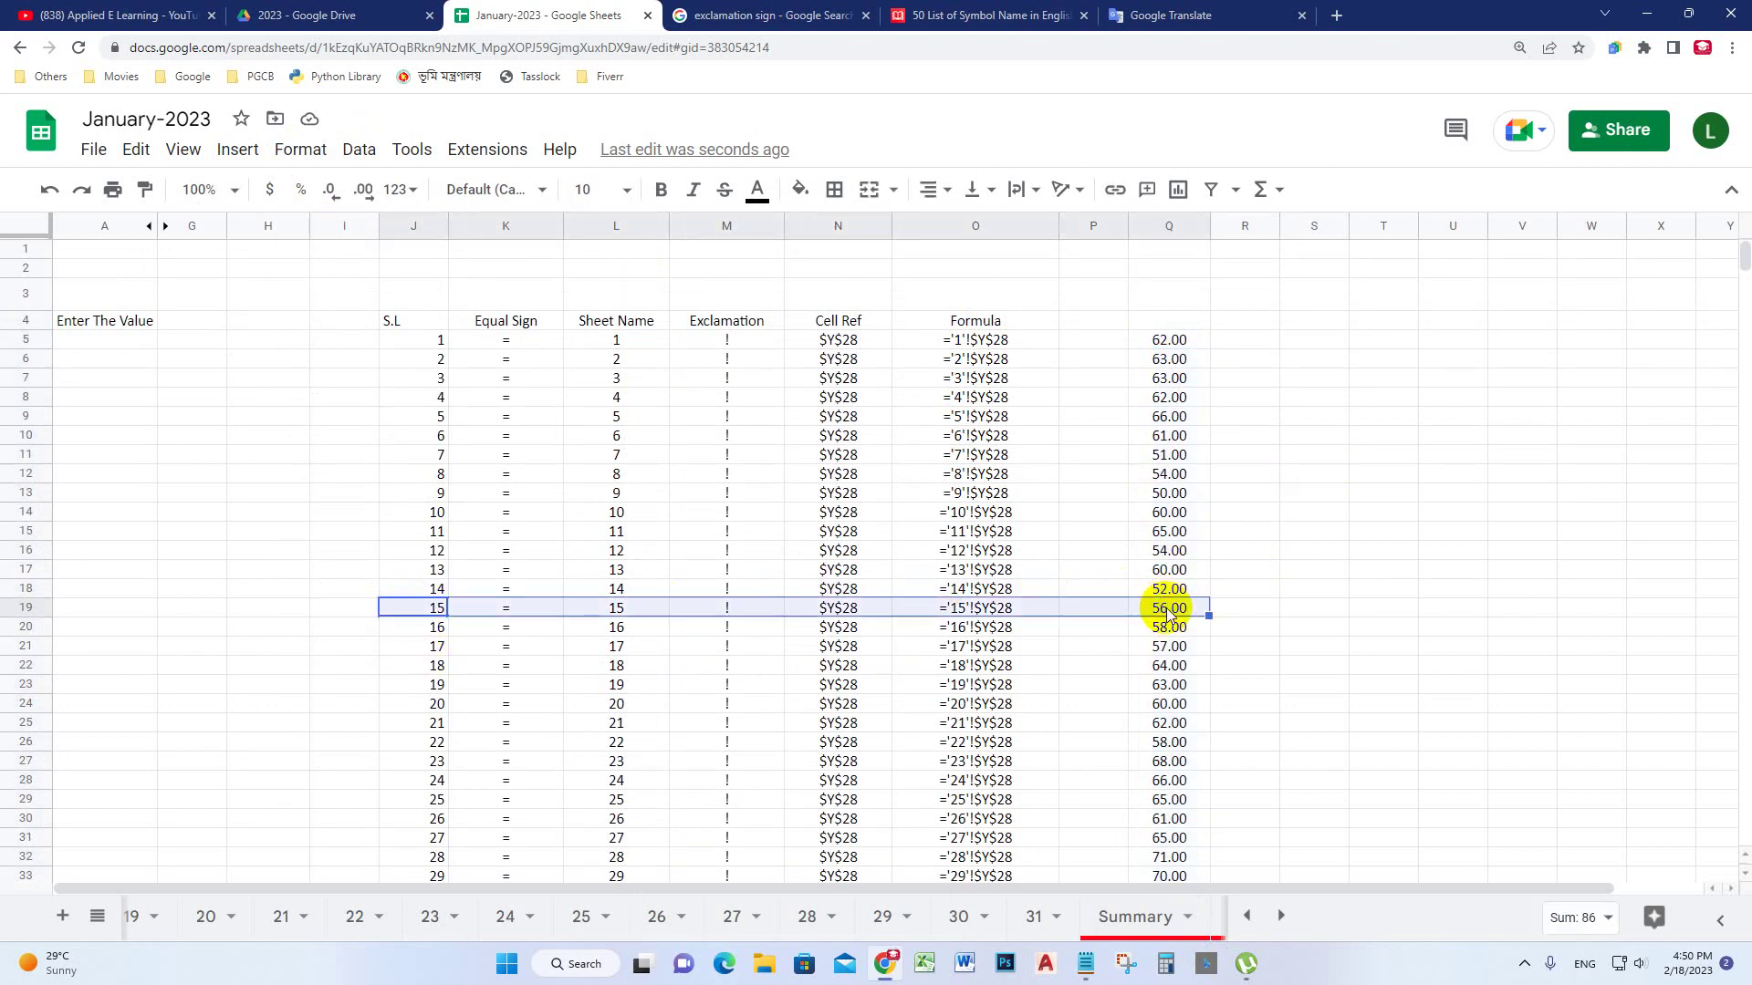
Examine the substation total load in Y28 on daily sheet 19, and return to the FORMULAS sheet
left_click(98, 916)
scroll(157, 730, "up", 5)
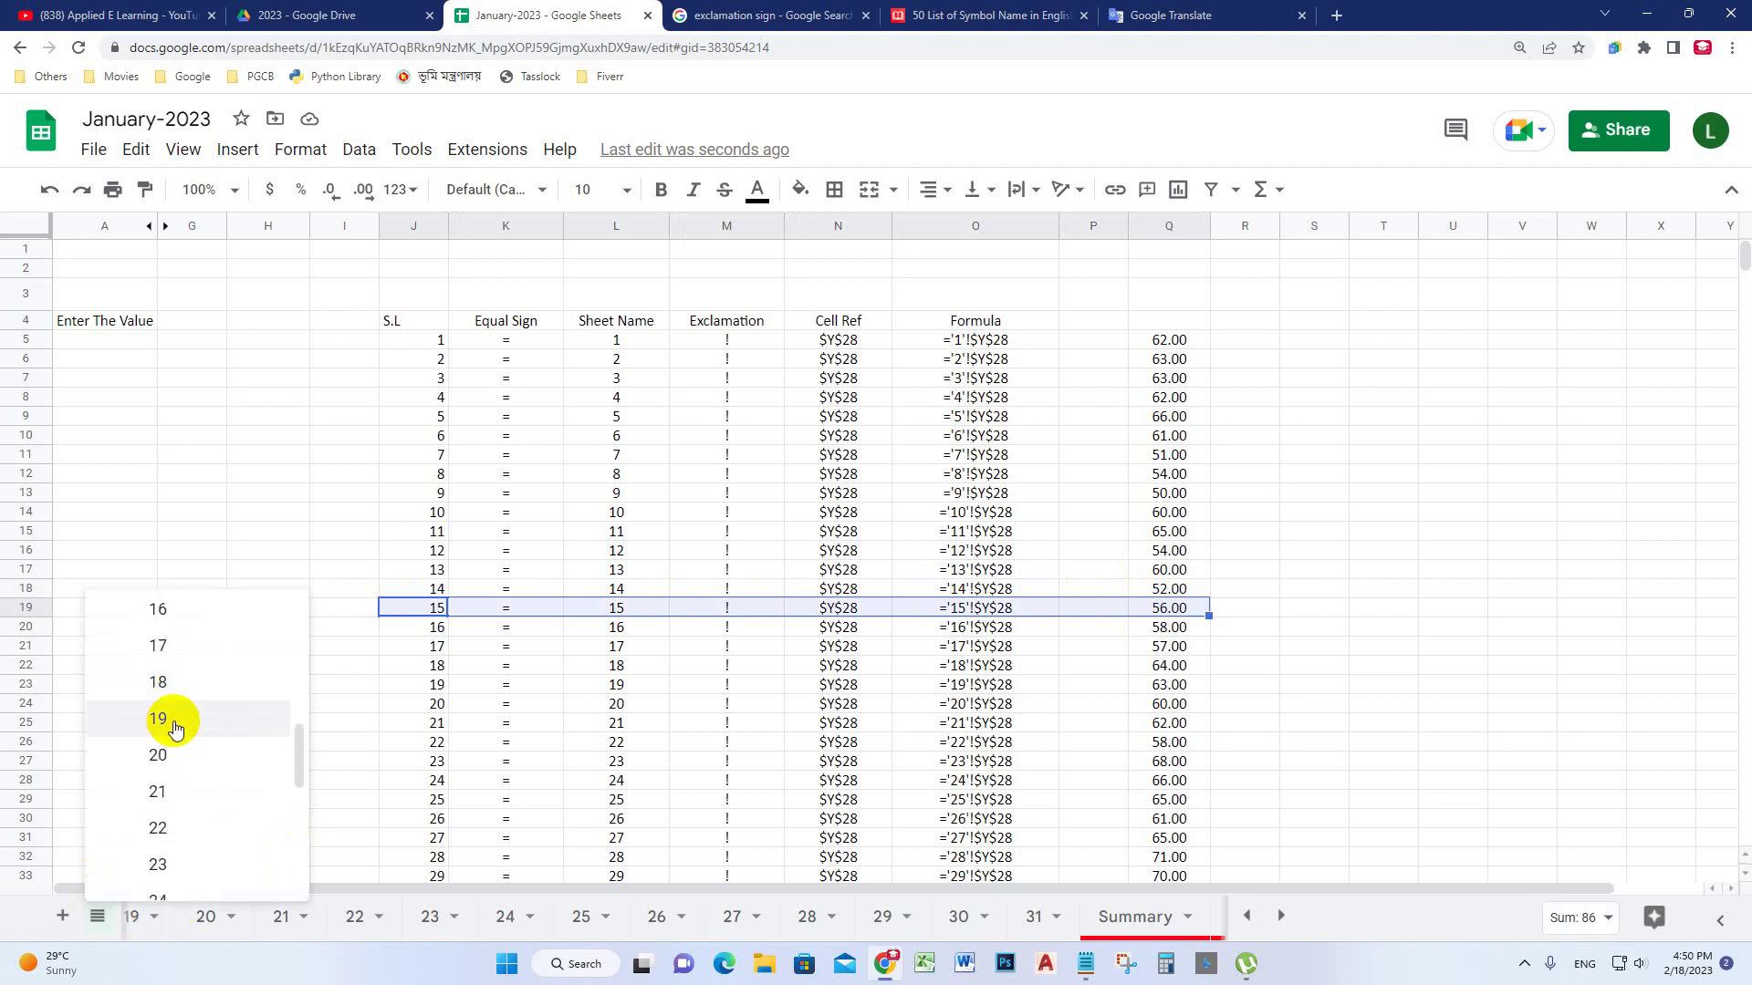
left_click(176, 727)
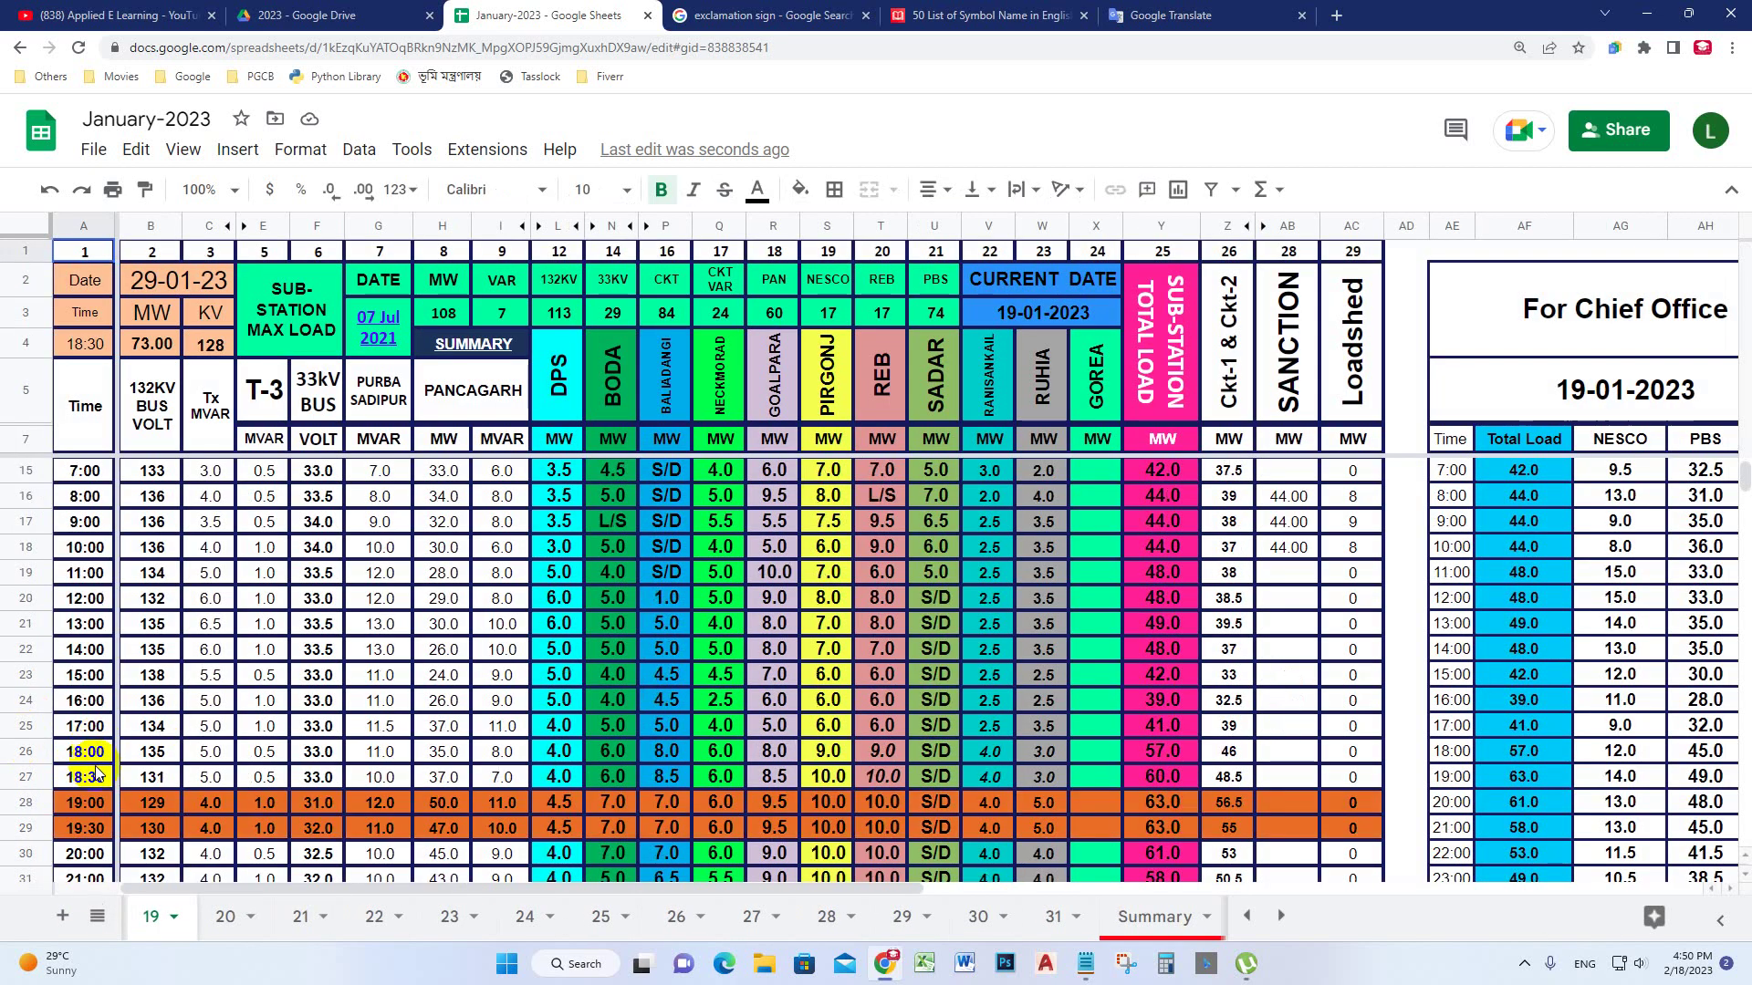
scroll(92, 803, "down", 1)
left_click_drag(86, 727, 1219, 739)
left_click(1168, 752)
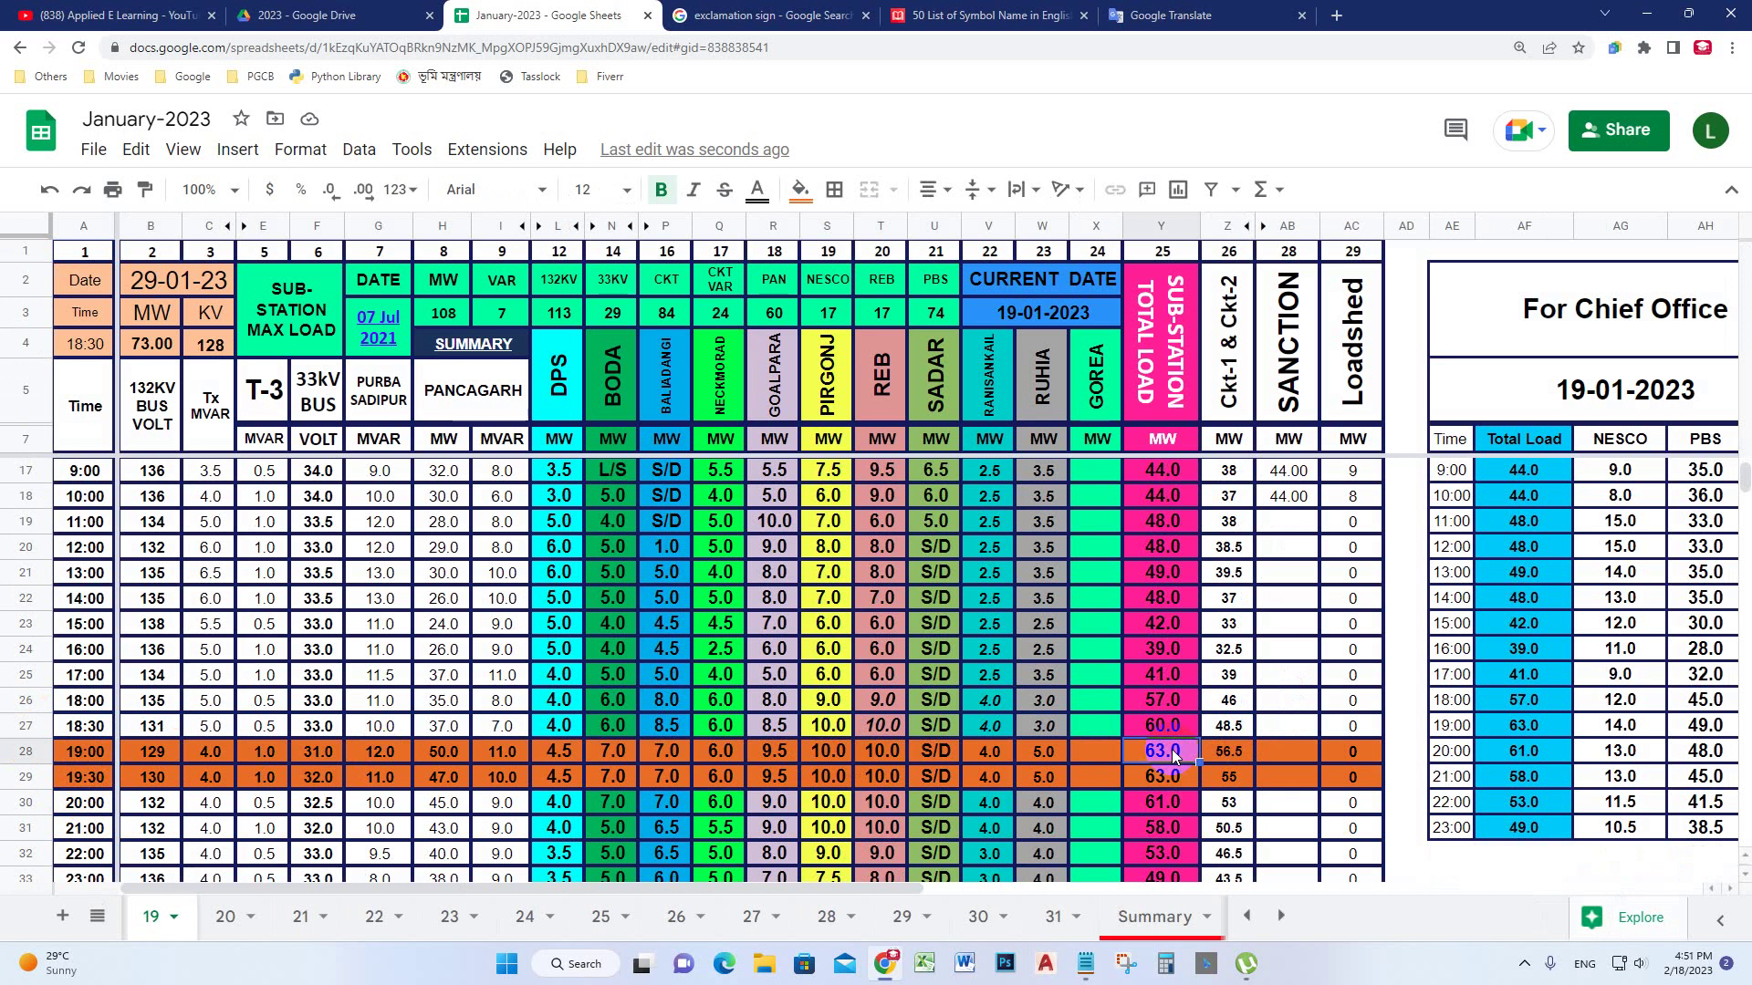
left_click(97, 916)
scroll(144, 803, "down", 4)
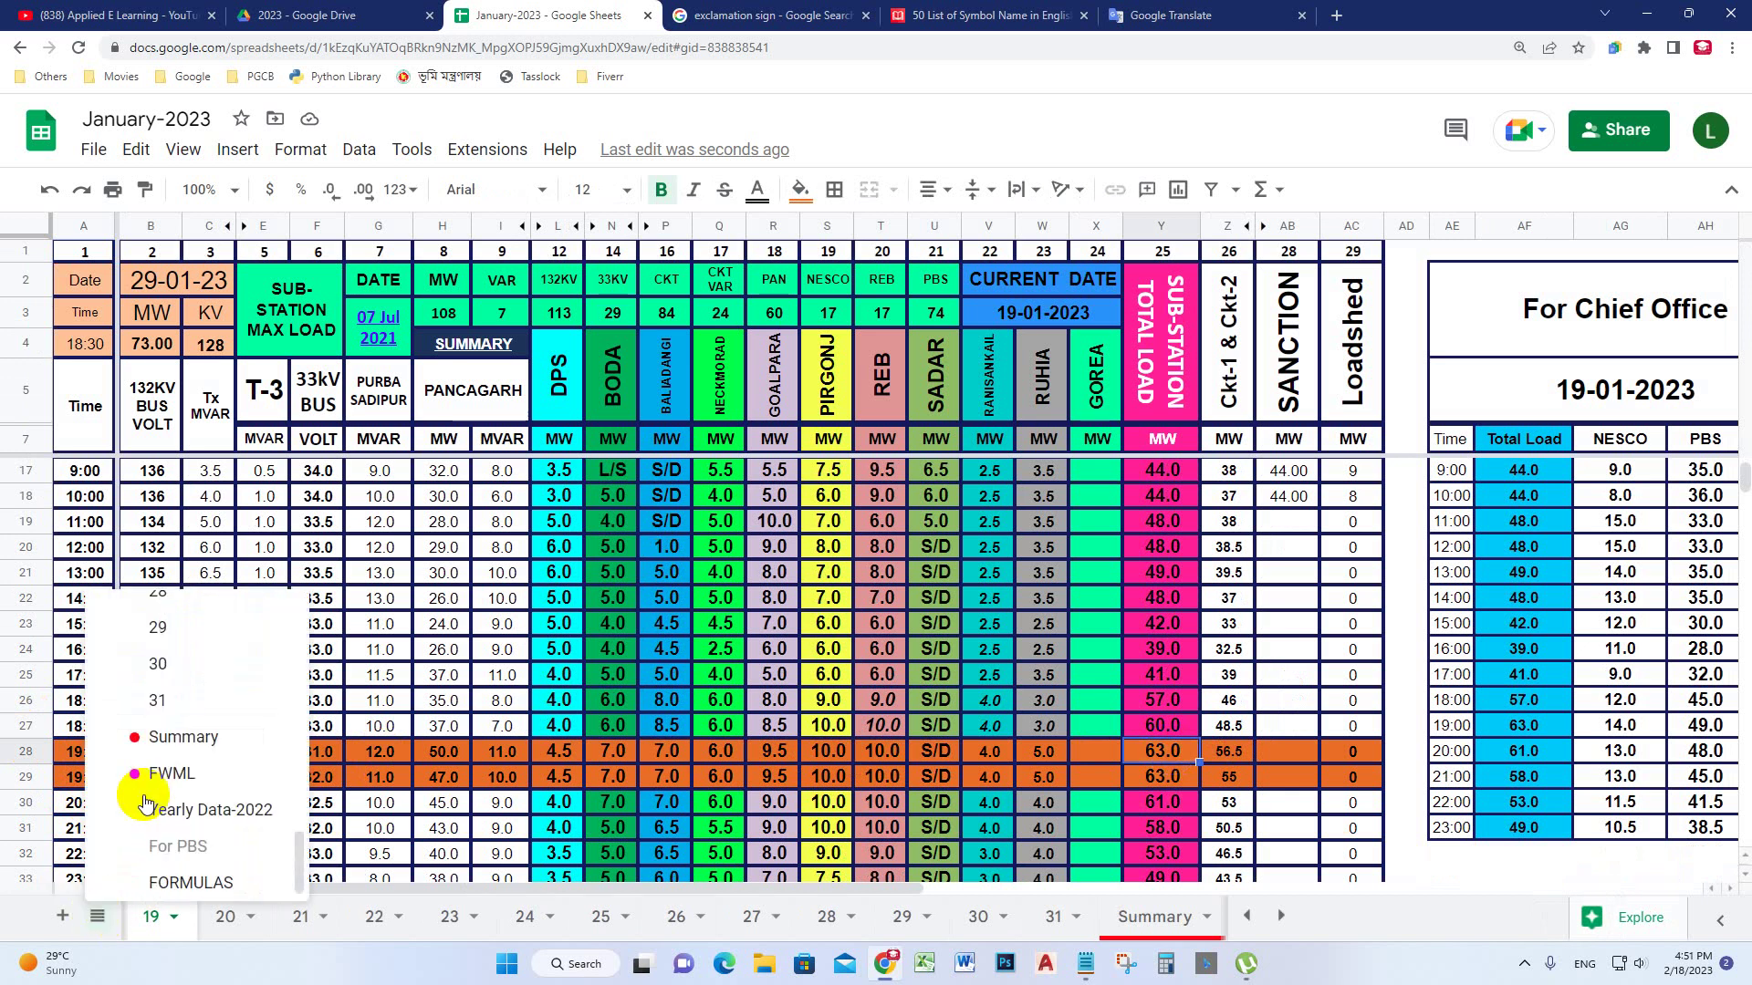
left_click(191, 883)
Check Y28 on daily sheet 15 against the row for sheet 15, and return to Q5 on the FORMULAS sheet
left_click(426, 616)
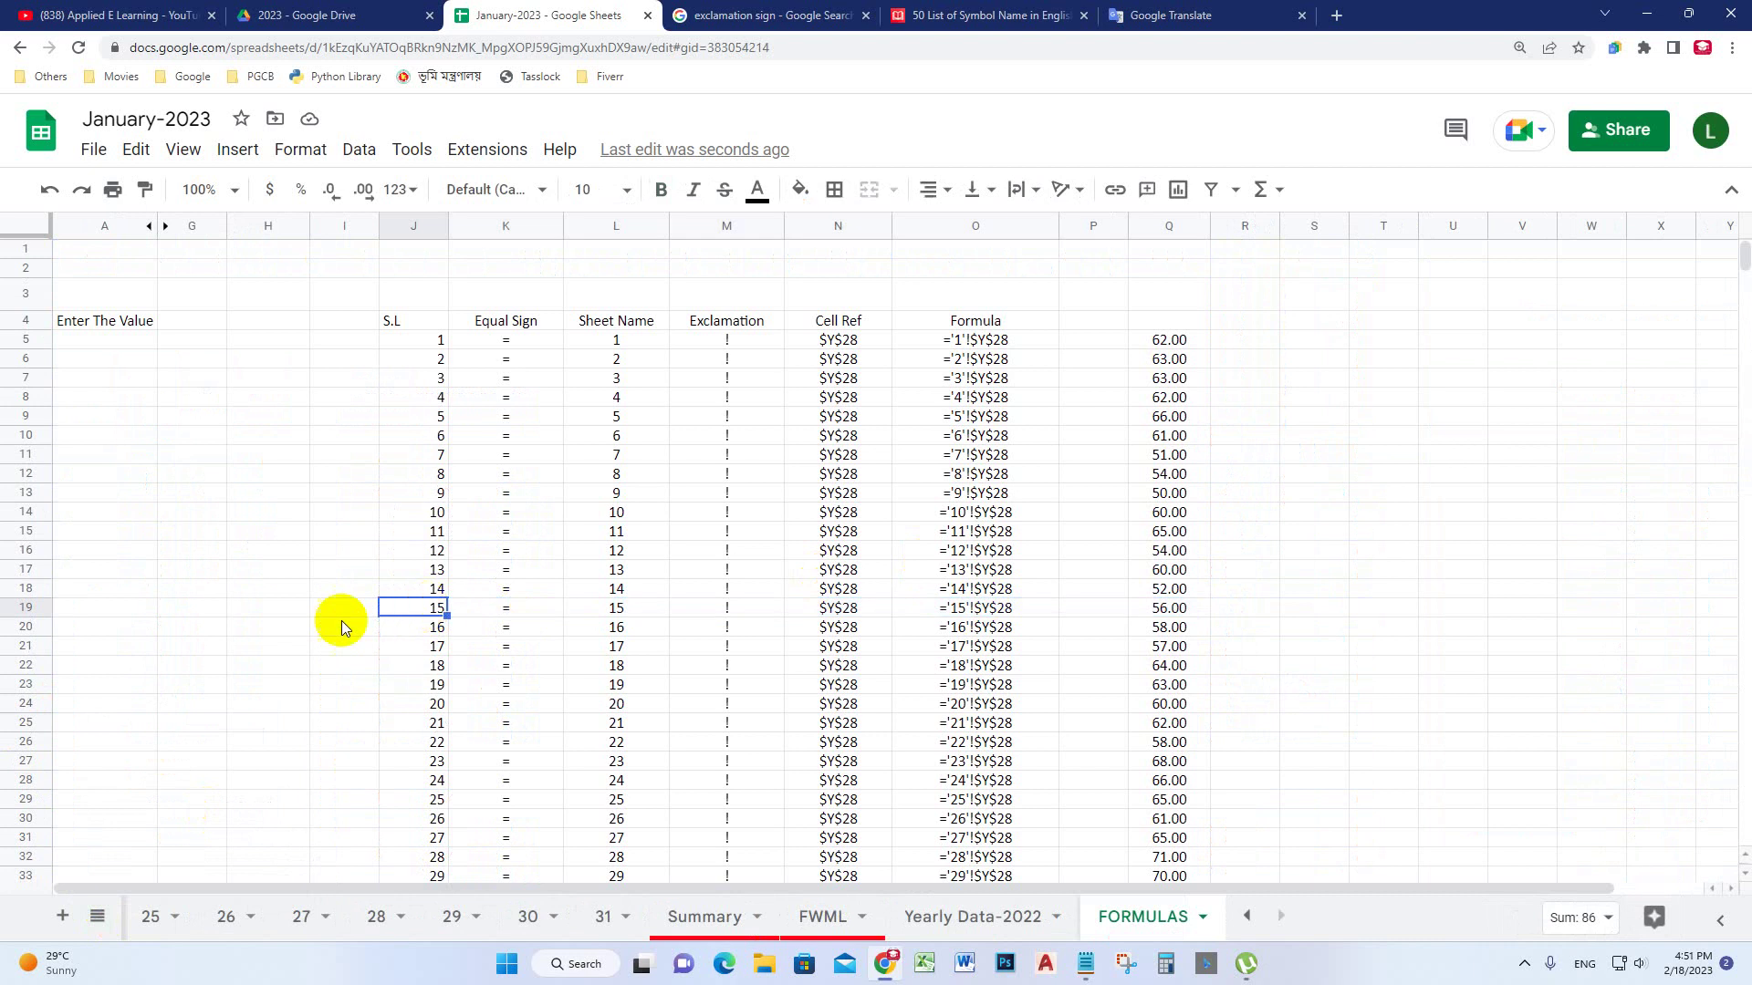
left_click(97, 916)
scroll(174, 741, "up", 4)
scroll(173, 740, "up", 2)
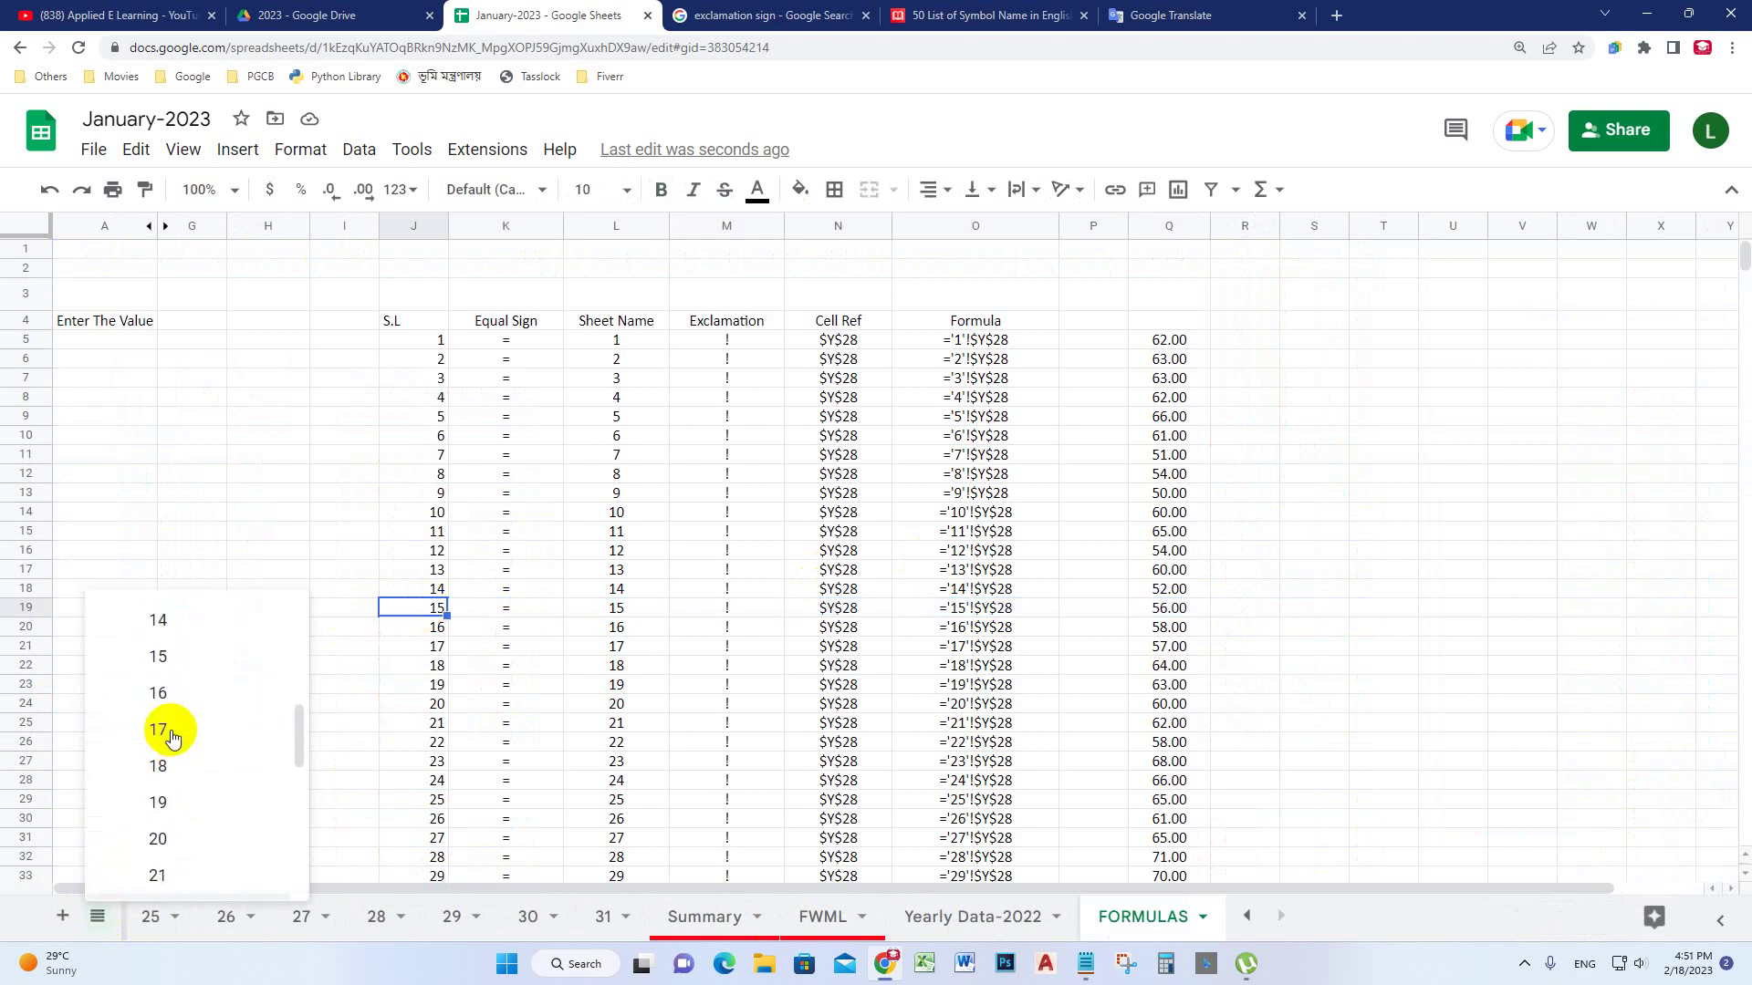
left_click(177, 658)
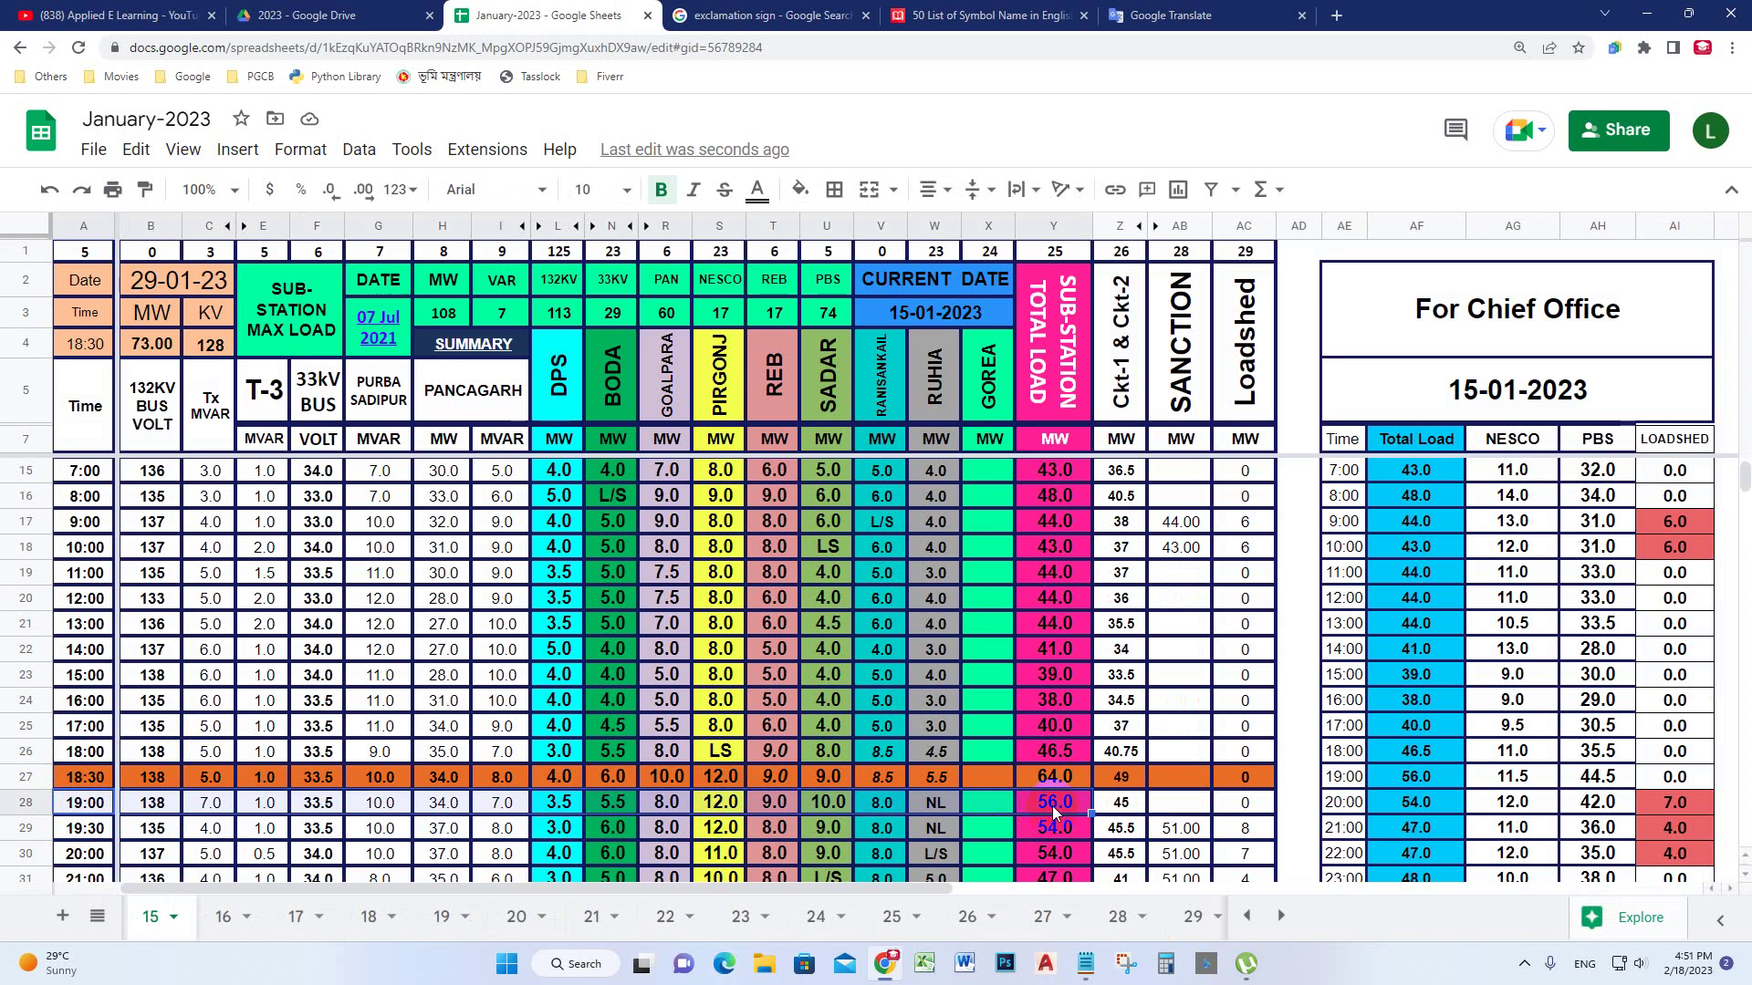
left_click(1054, 801)
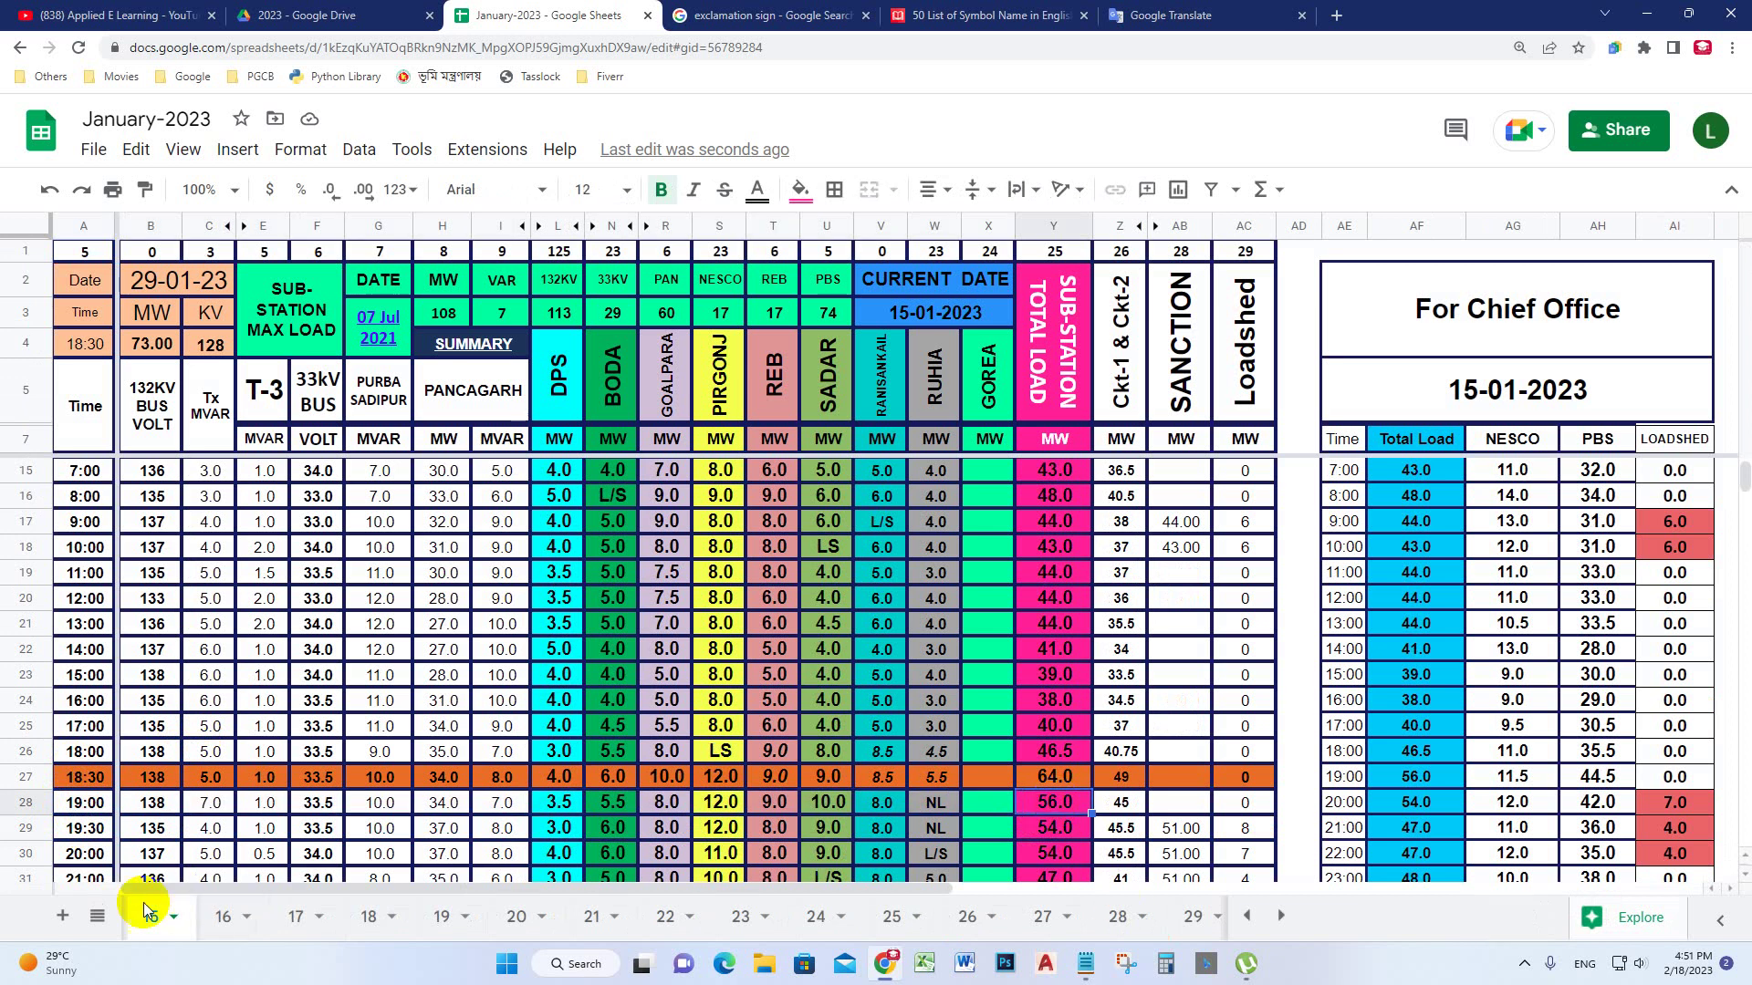
left_click(98, 916)
scroll(183, 763, "down", 3)
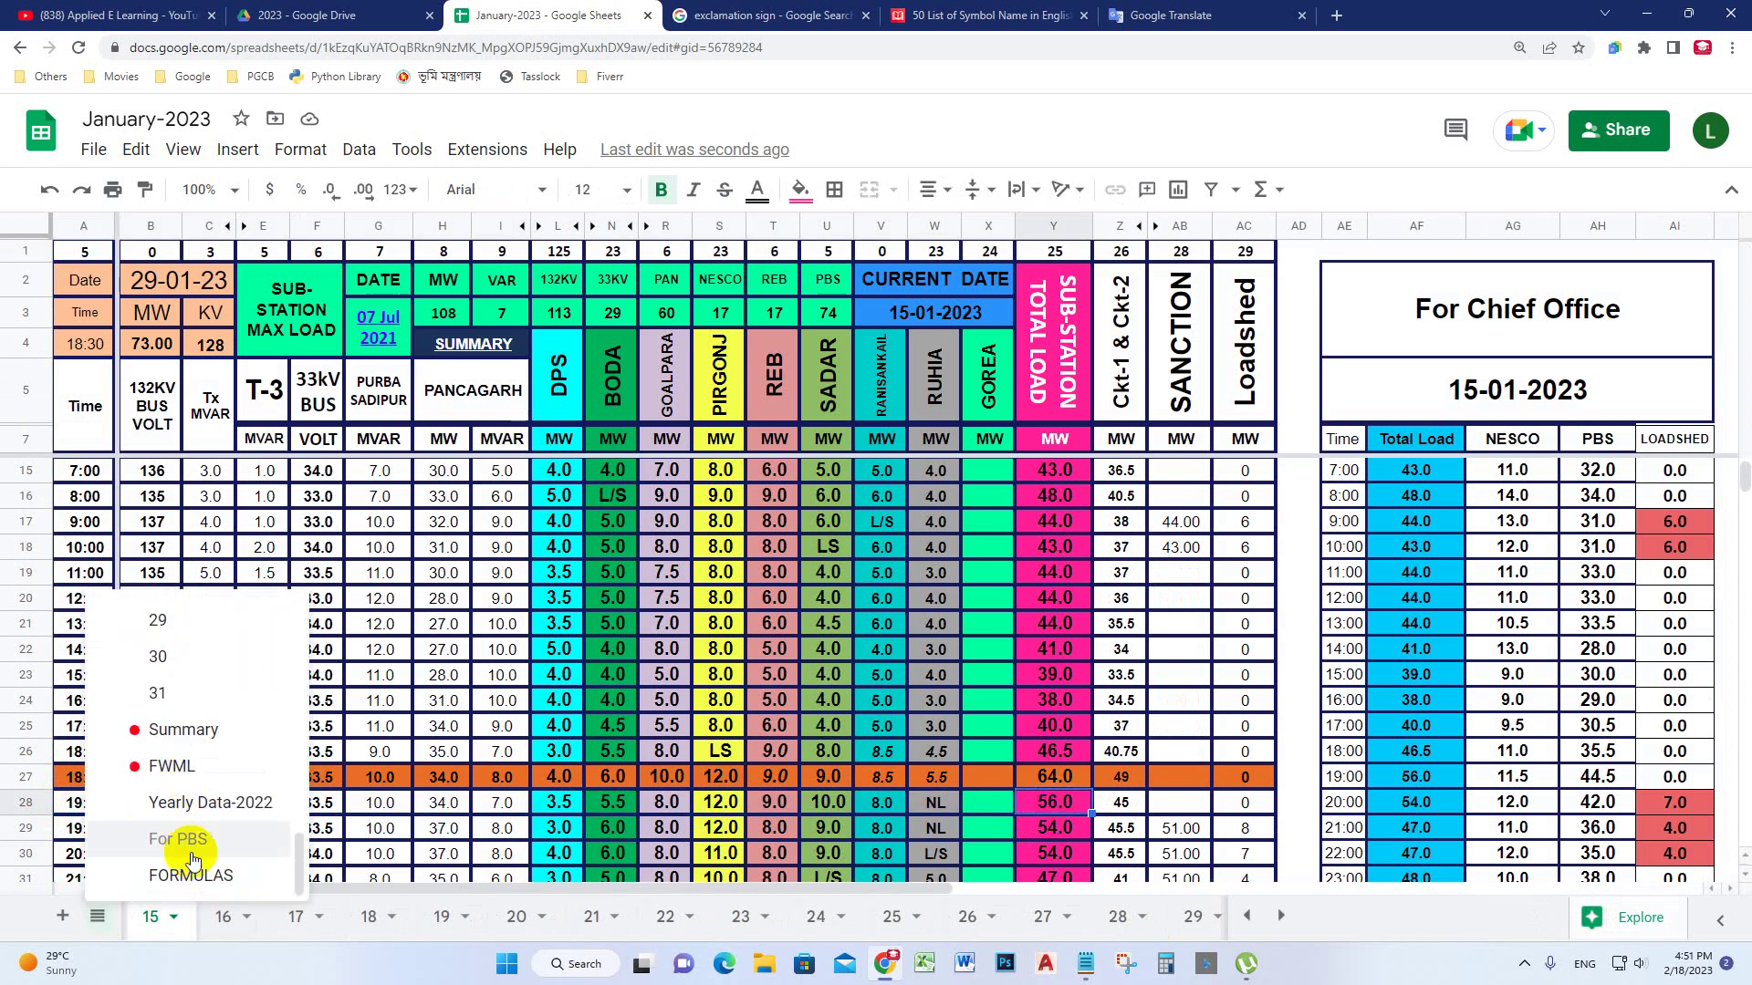
left_click(159, 867)
left_click(1169, 339)
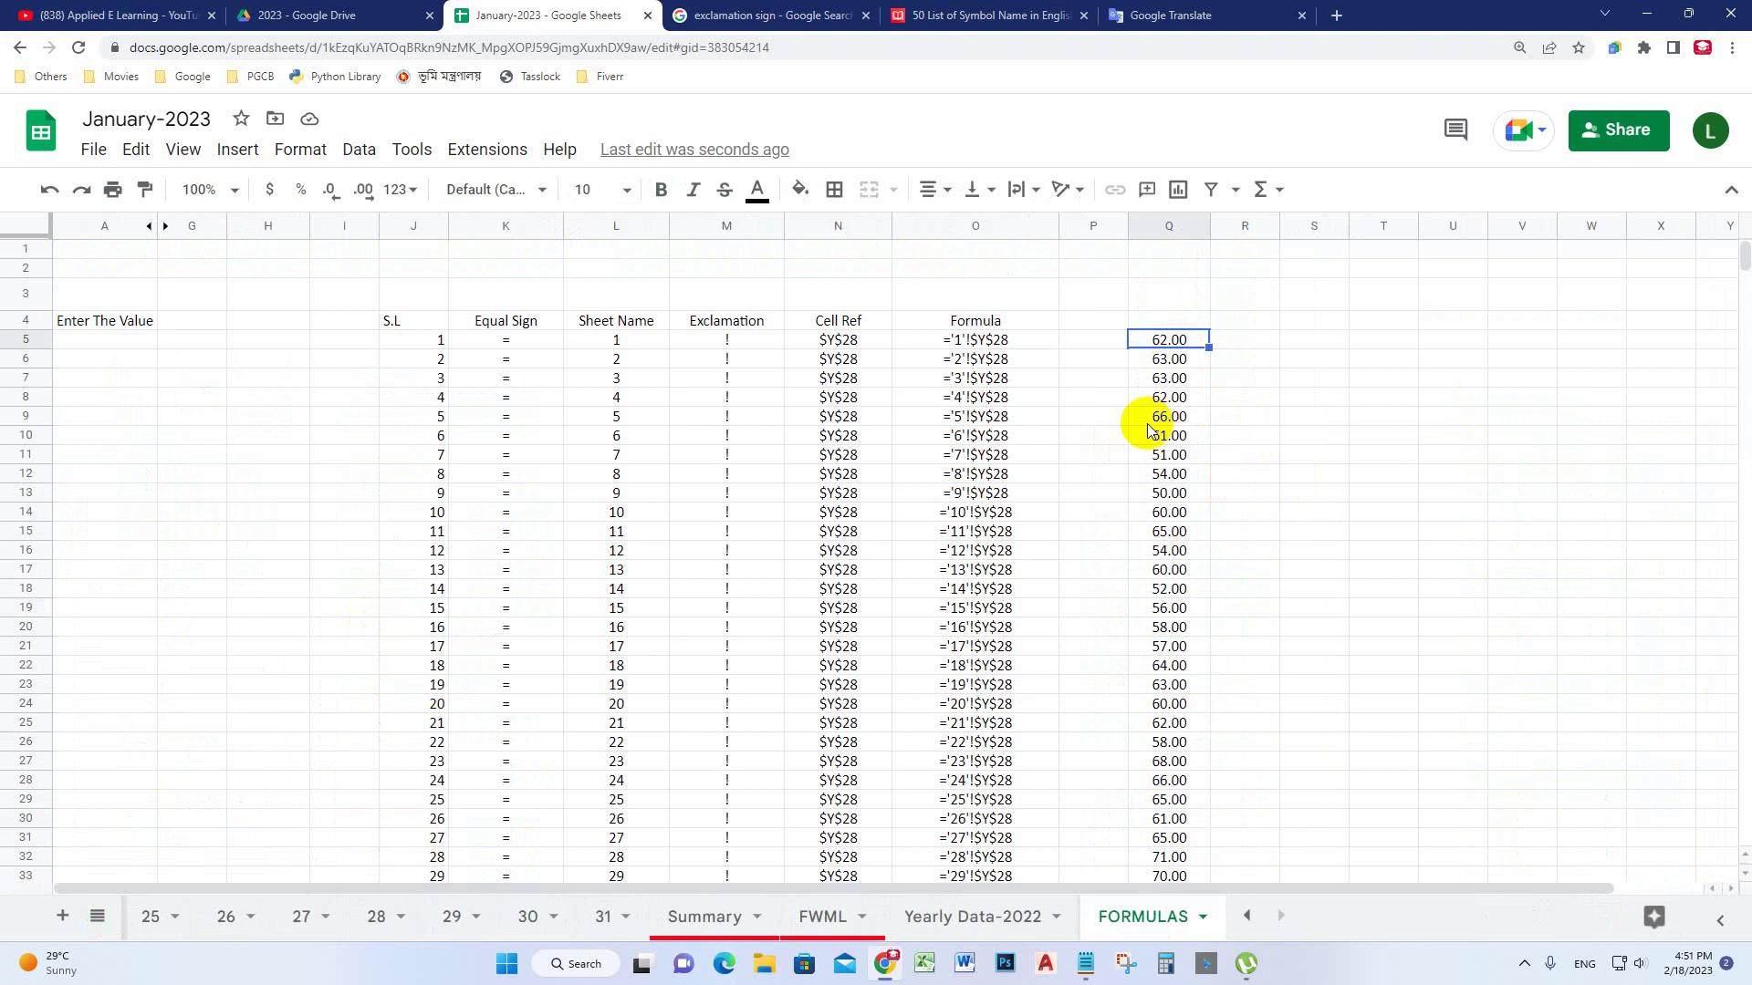
Examine the 33kV bus voltage at 13:00 in F21 on daily sheet 25, and return to the FORMULAS sheet
left_click(151, 916)
scroll(262, 639, "up", 3)
left_click(334, 392)
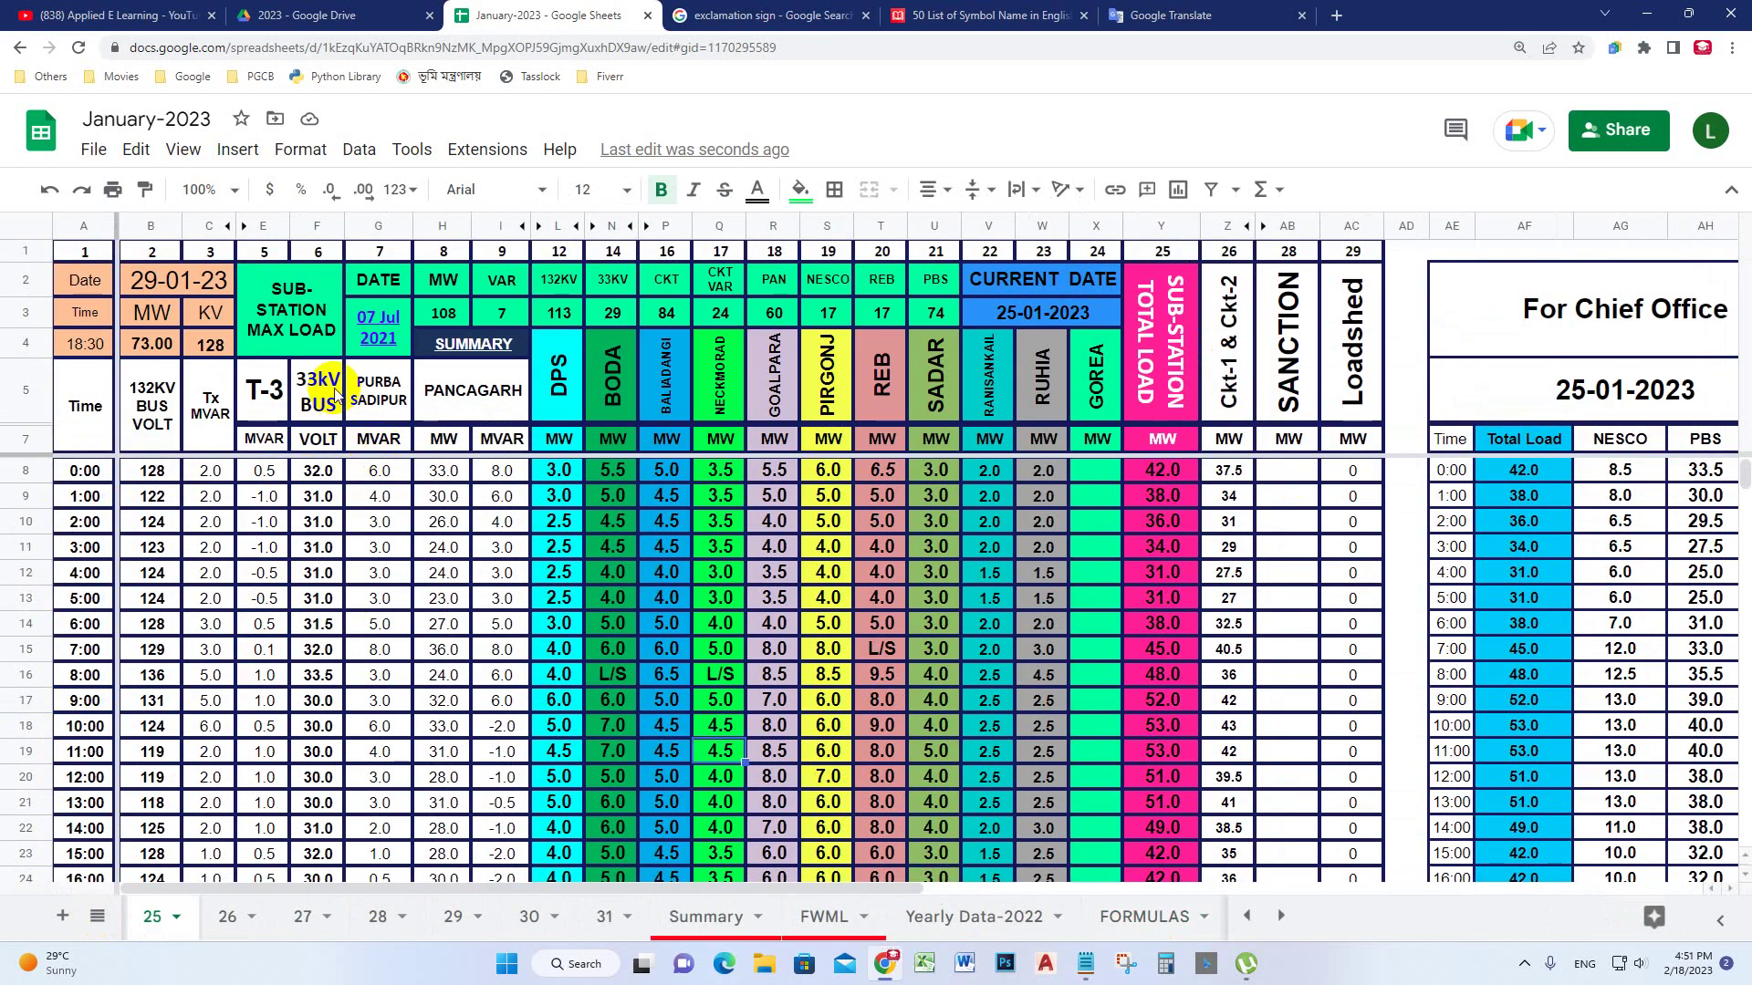
scroll(337, 502, "down", 3)
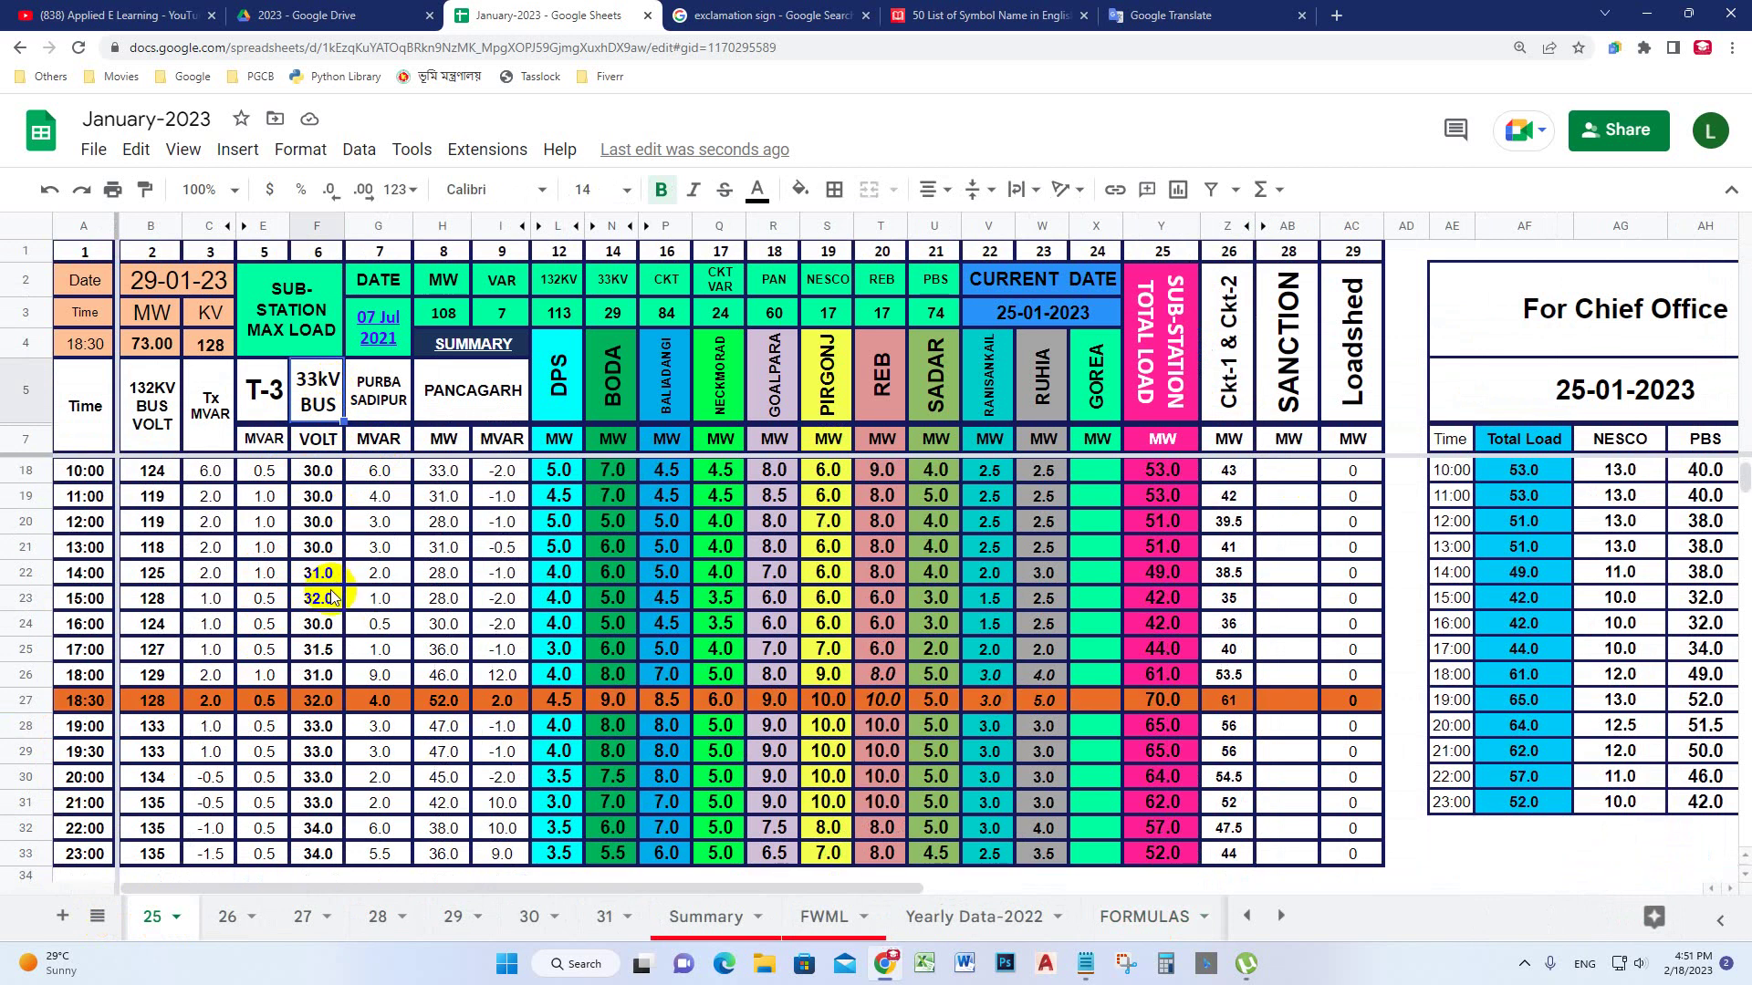
left_click(100, 548)
left_click(319, 549)
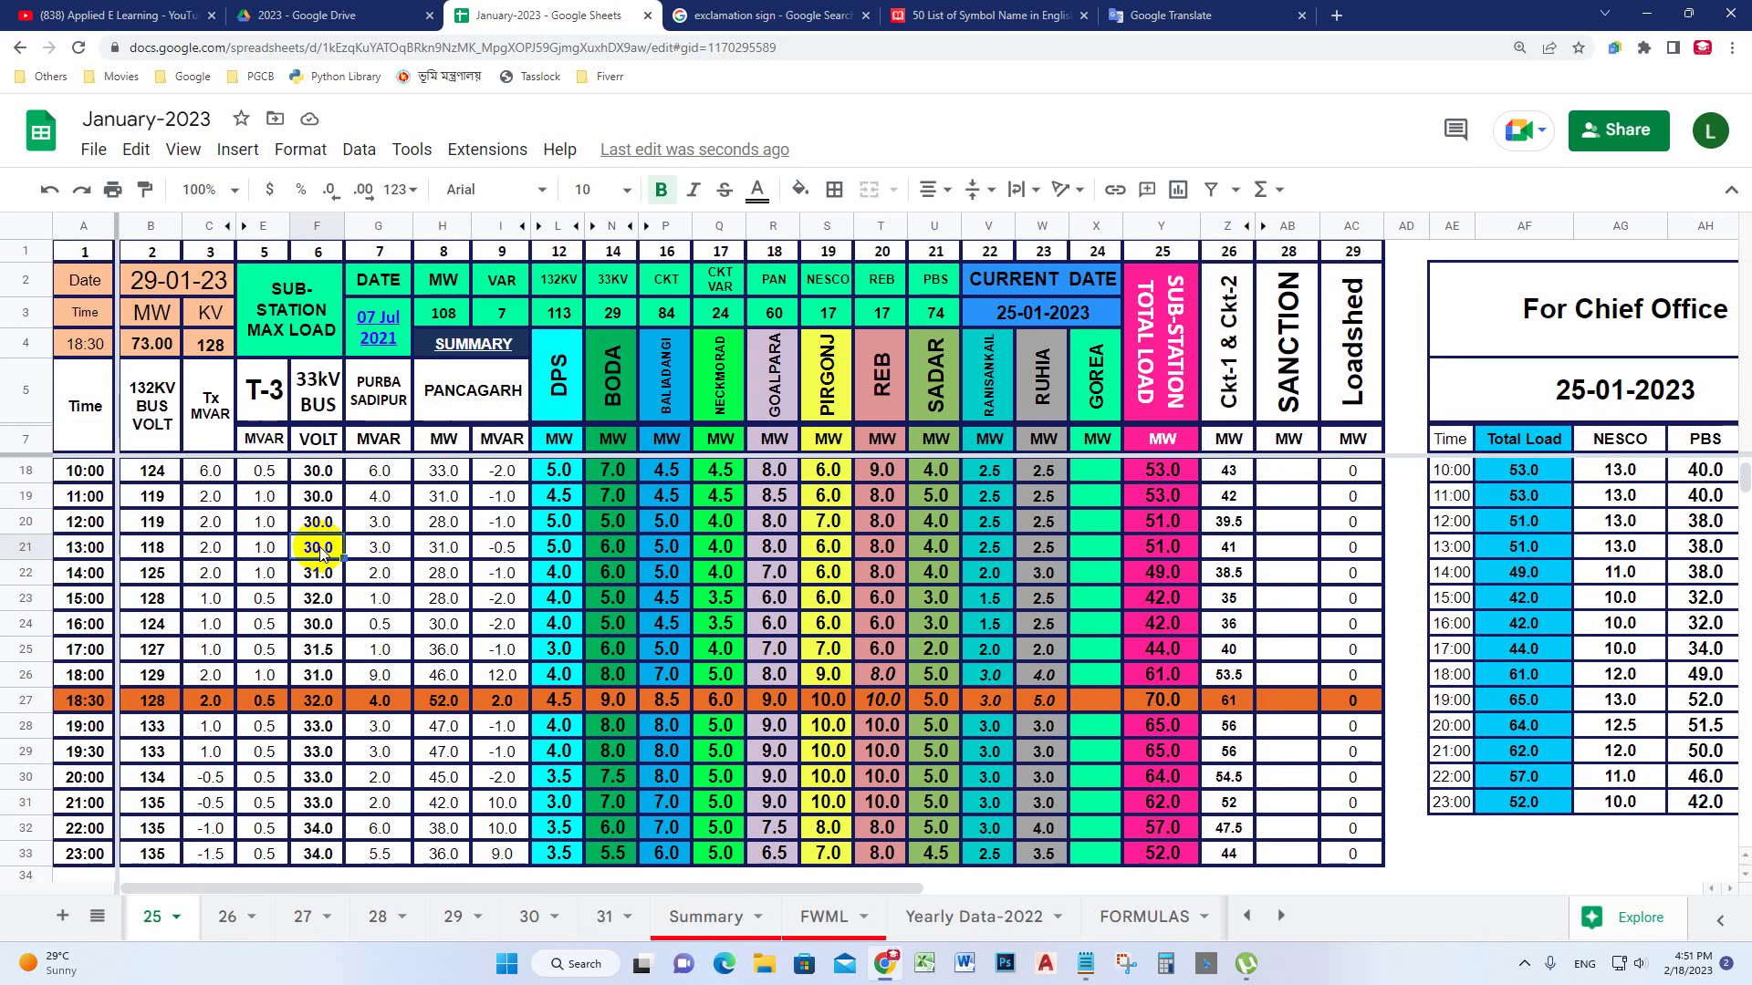
left_click(87, 548)
left_click(330, 552)
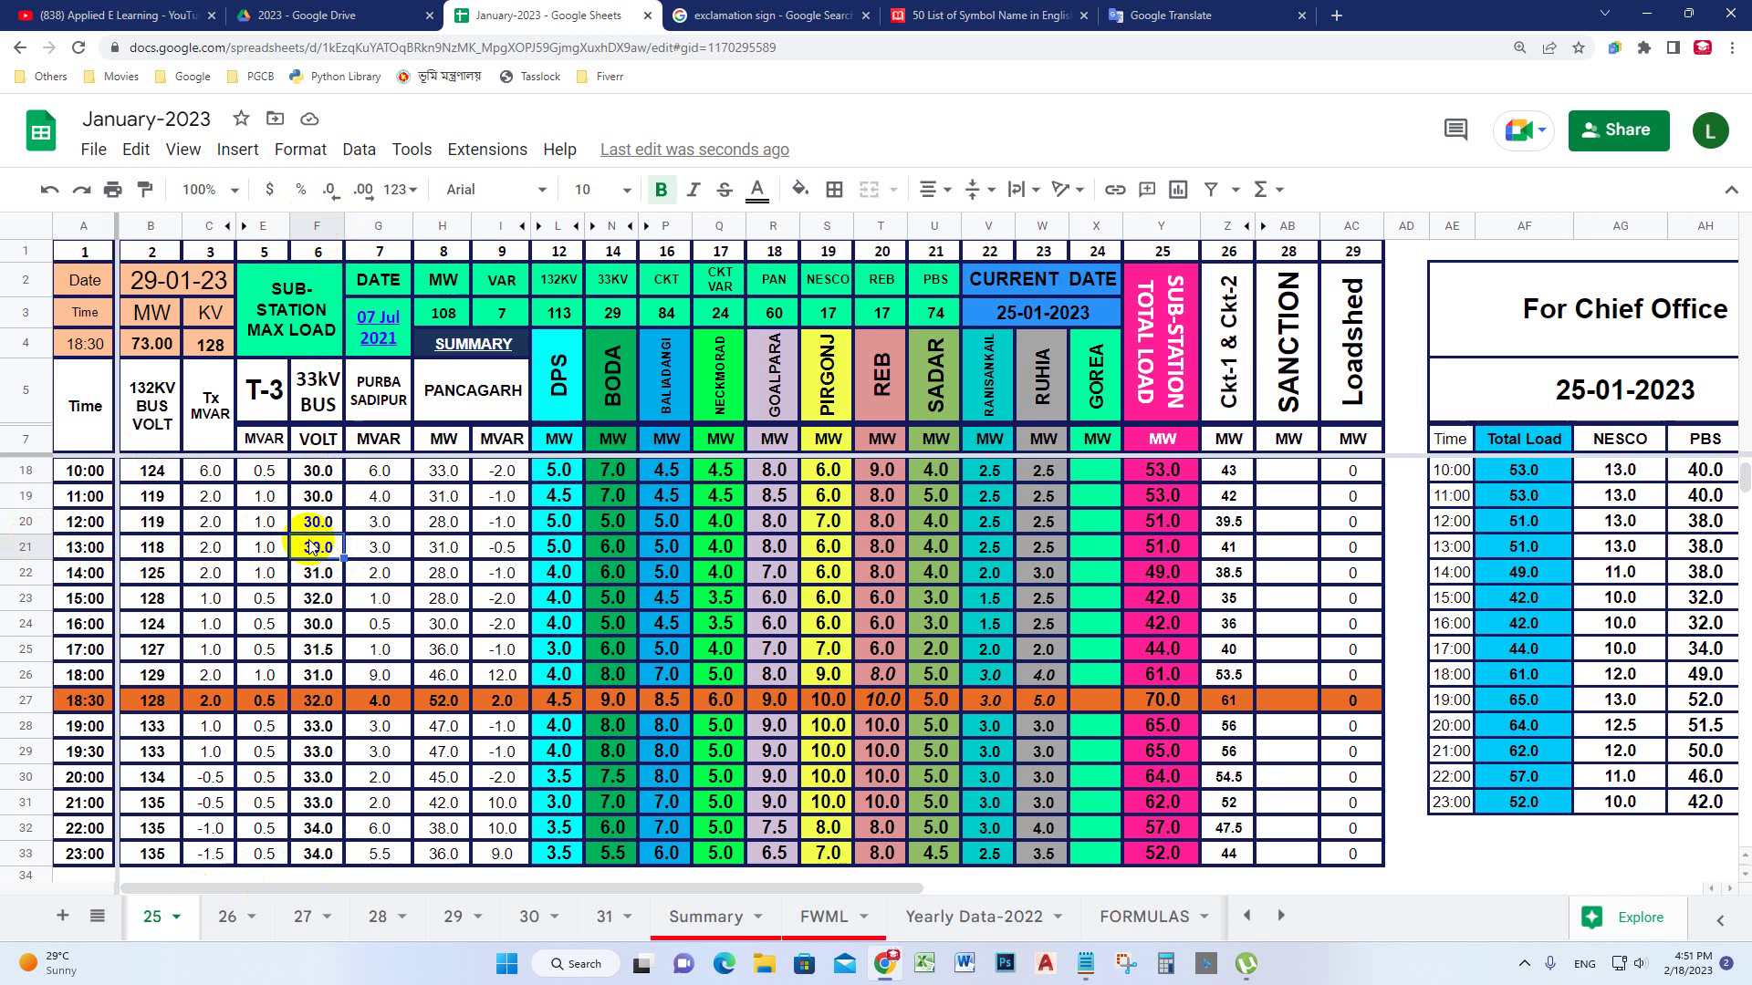
left_click(1136, 918)
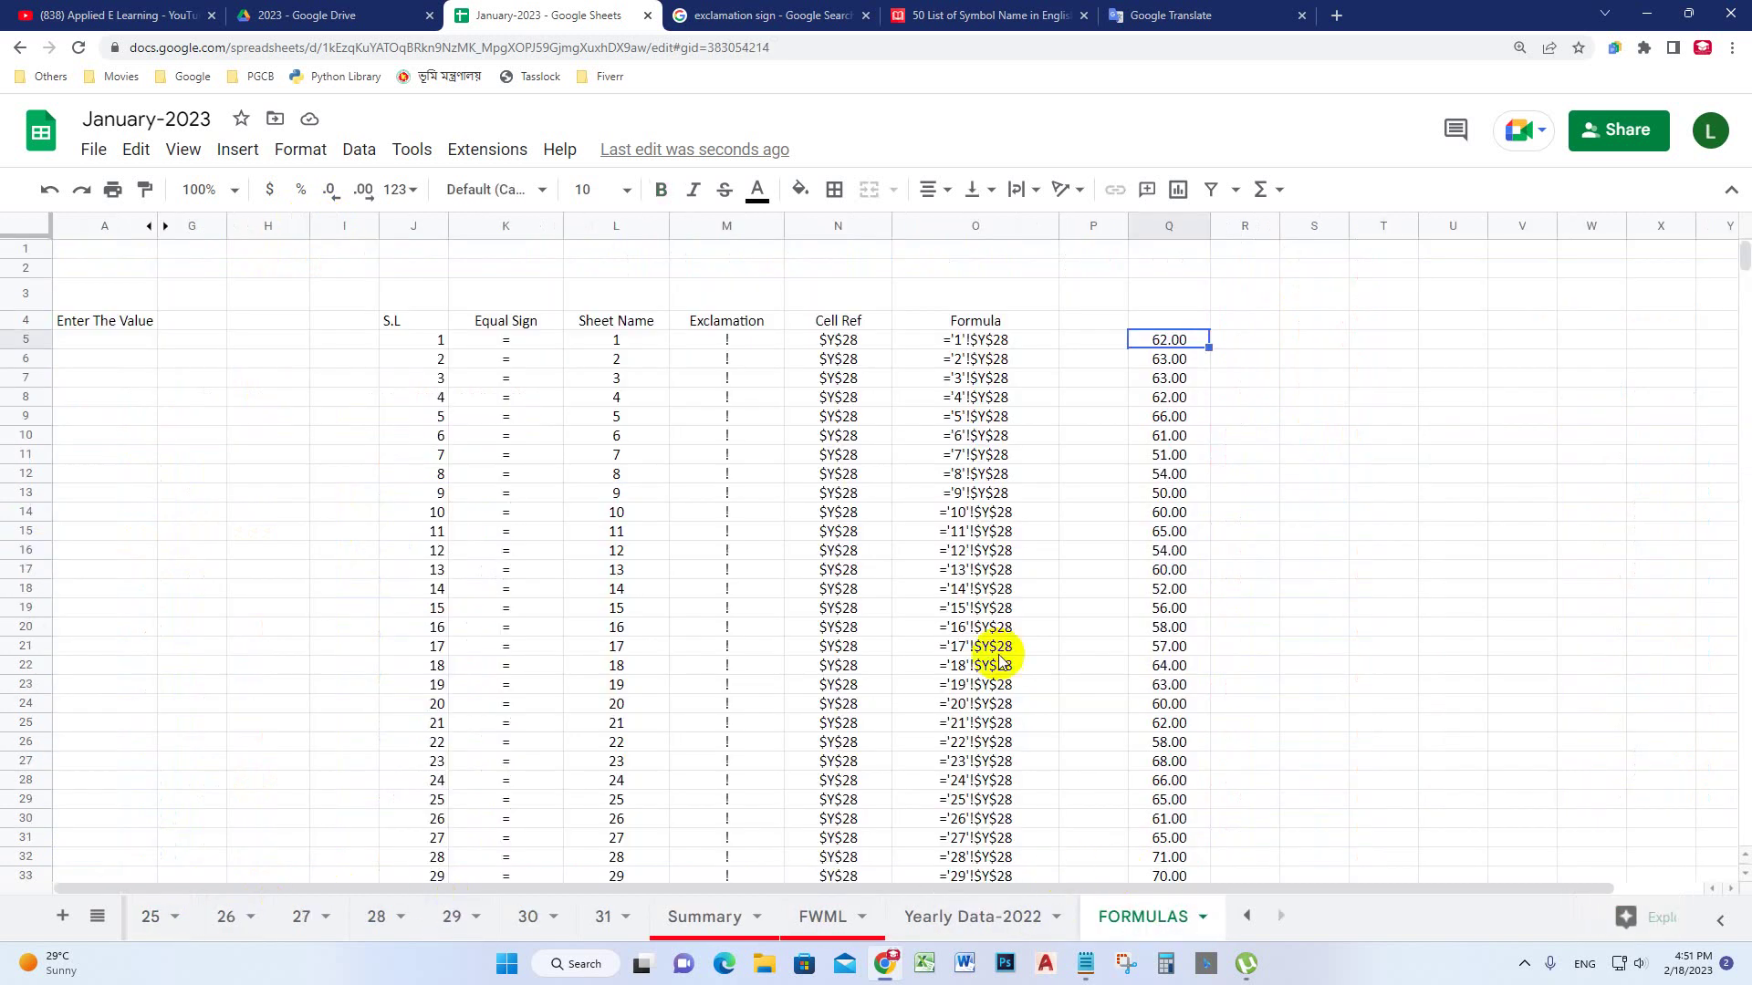
Change the cell reference in N5 of the Cell Ref column to $F$21
left_click(835, 340)
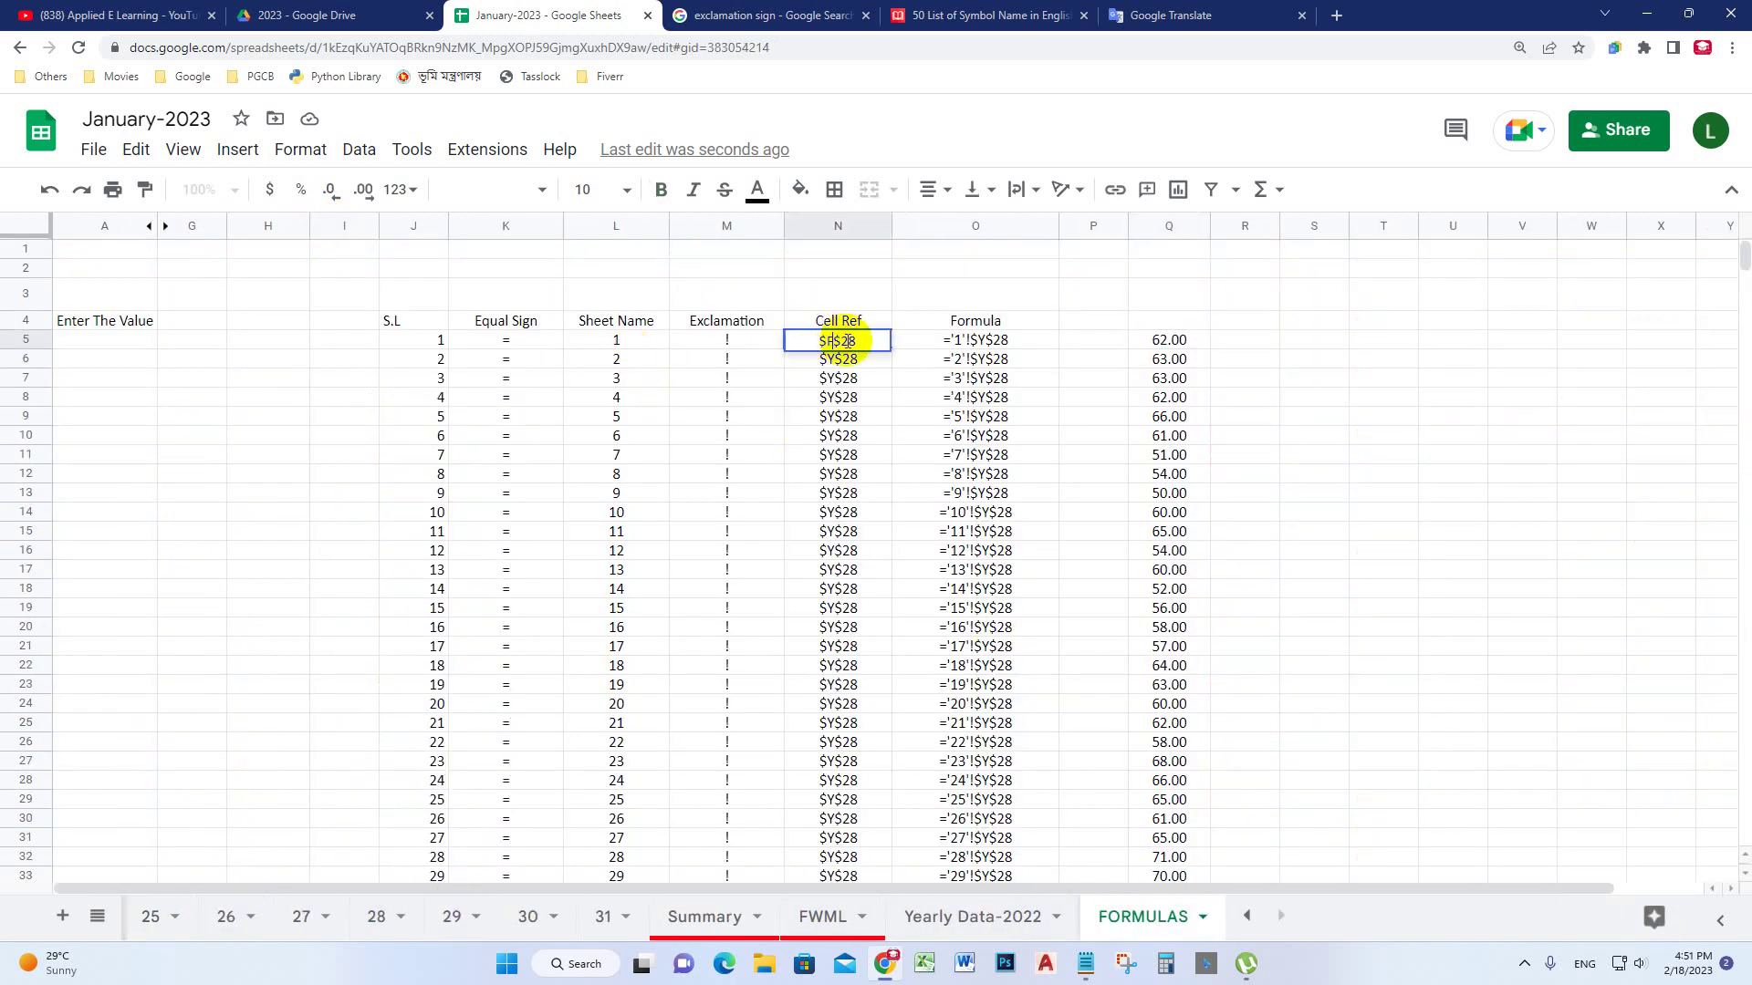
left_click_drag(850, 340, 863, 415)
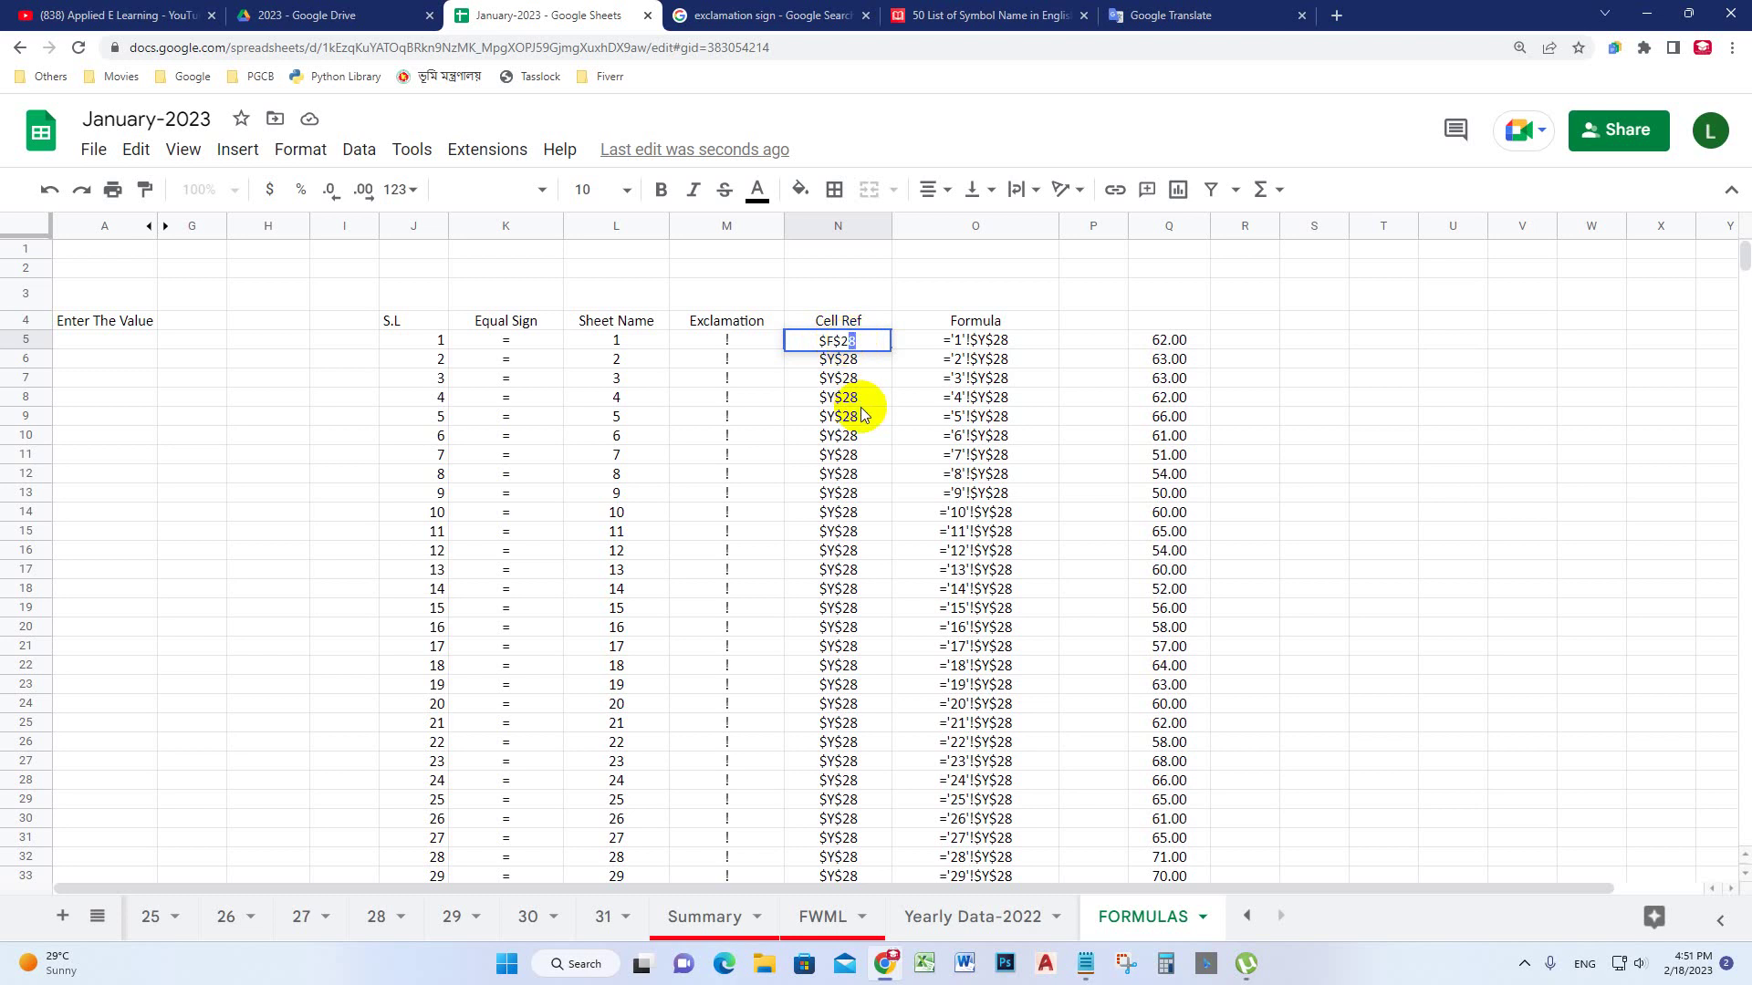
type("1")
key("Return")
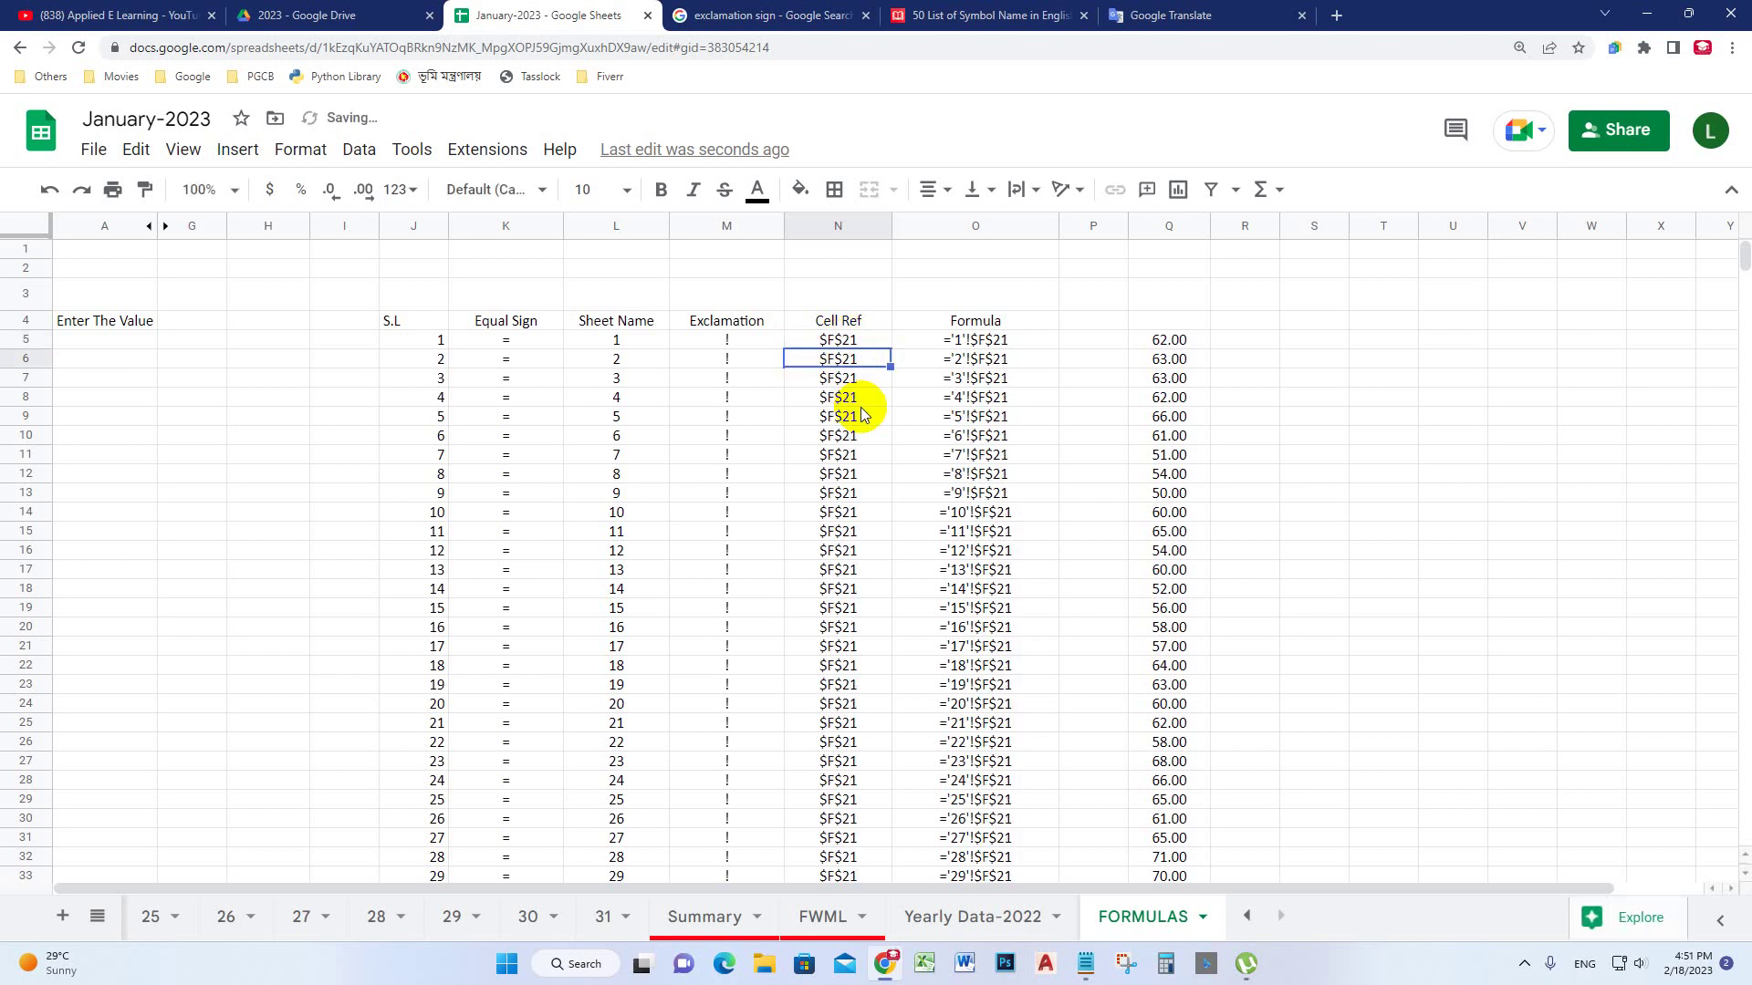
Copy the joined formula texts in O5:O35 and paste them as values only starting at S5
left_click_drag(970, 341, 972, 556)
key("ctrl+c")
scroll(1226, 443, "up", 6)
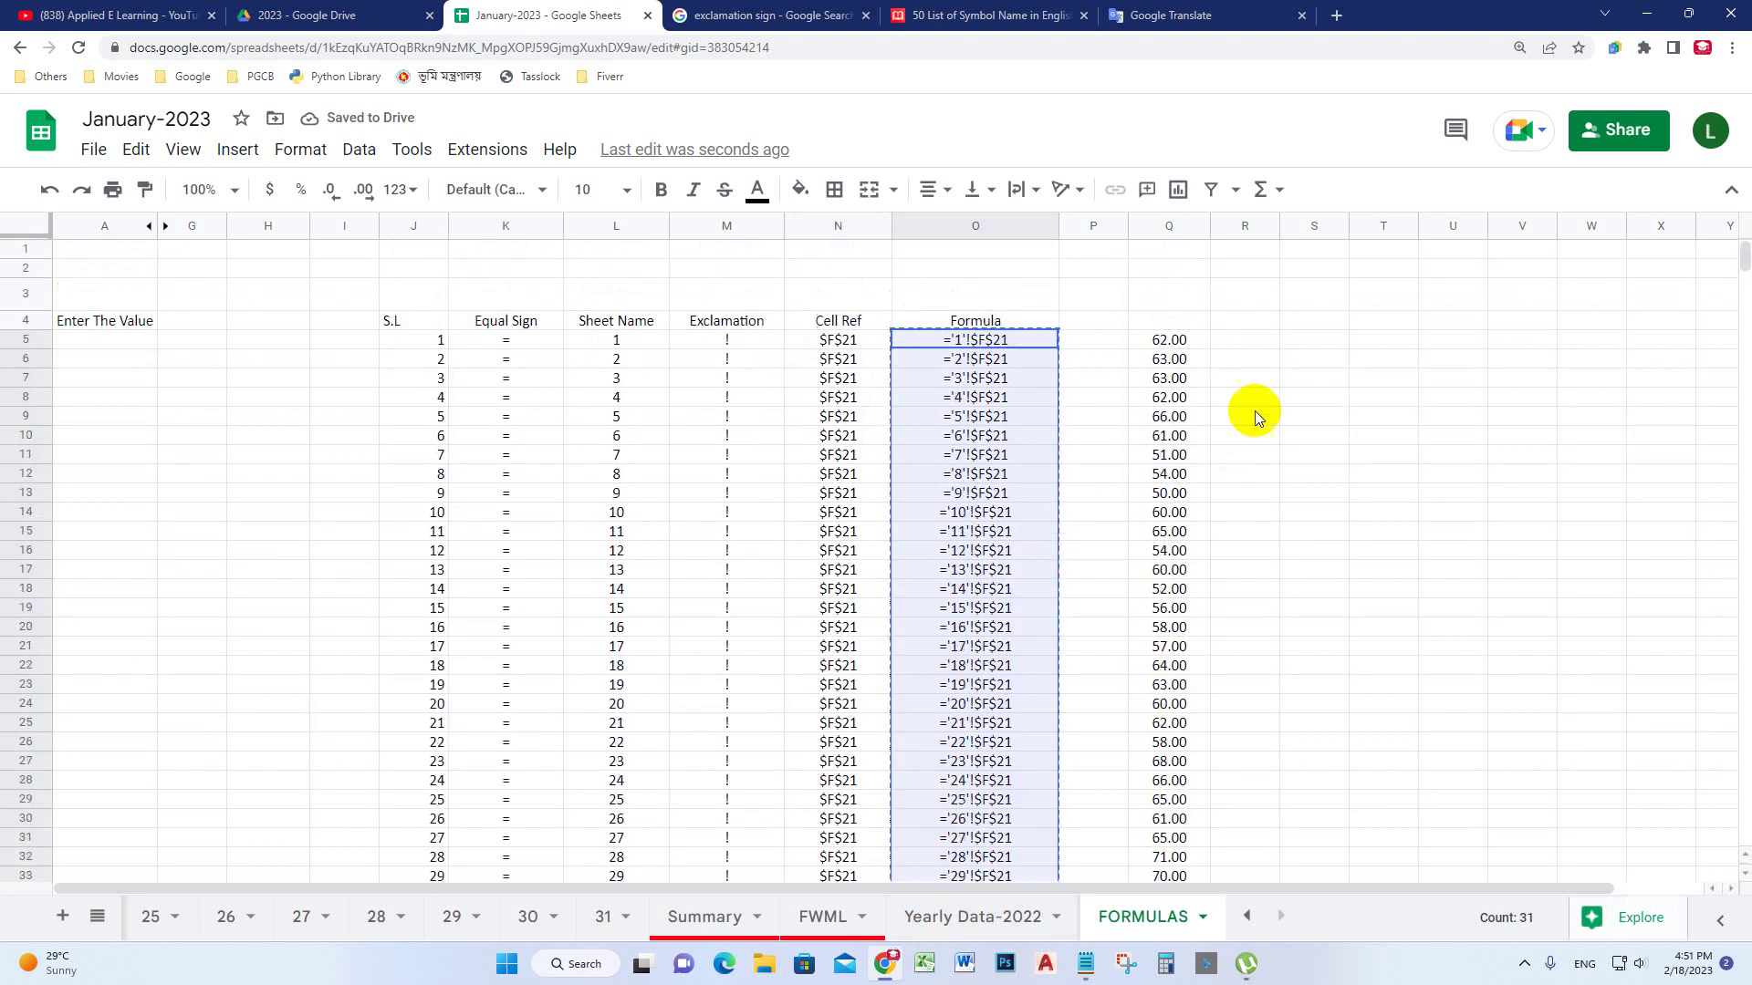
left_click(1303, 339)
right_click(1307, 339)
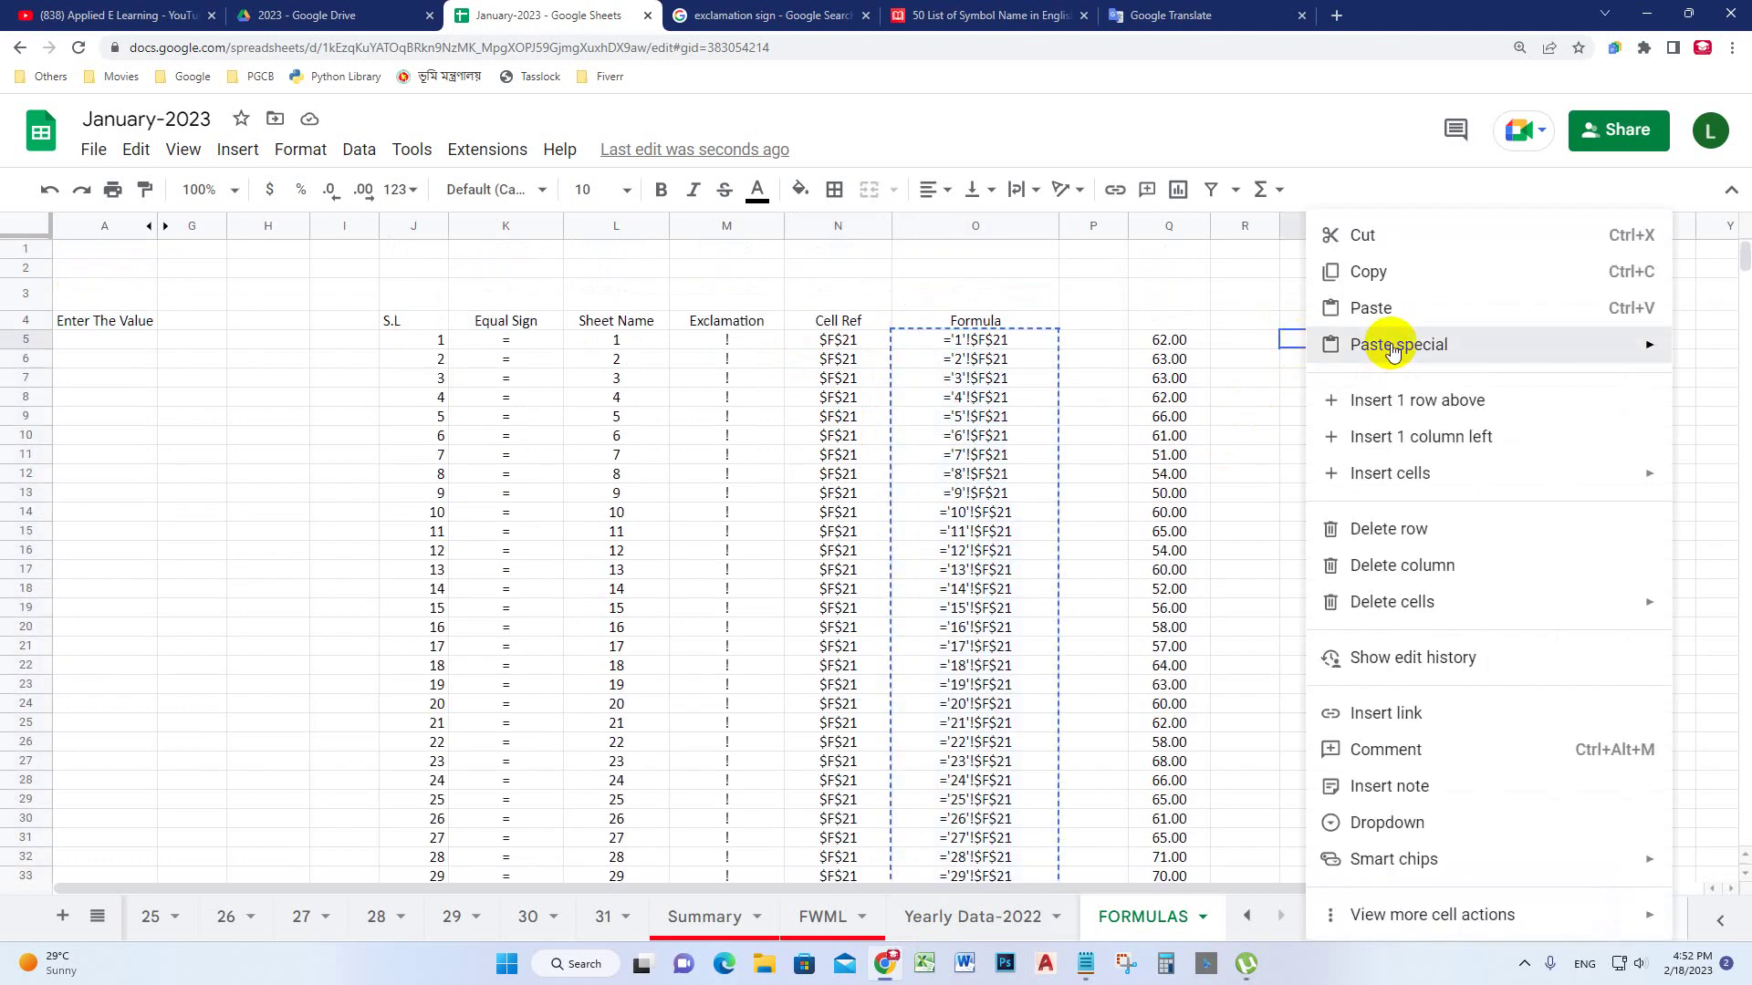
mouse_move(1391, 351)
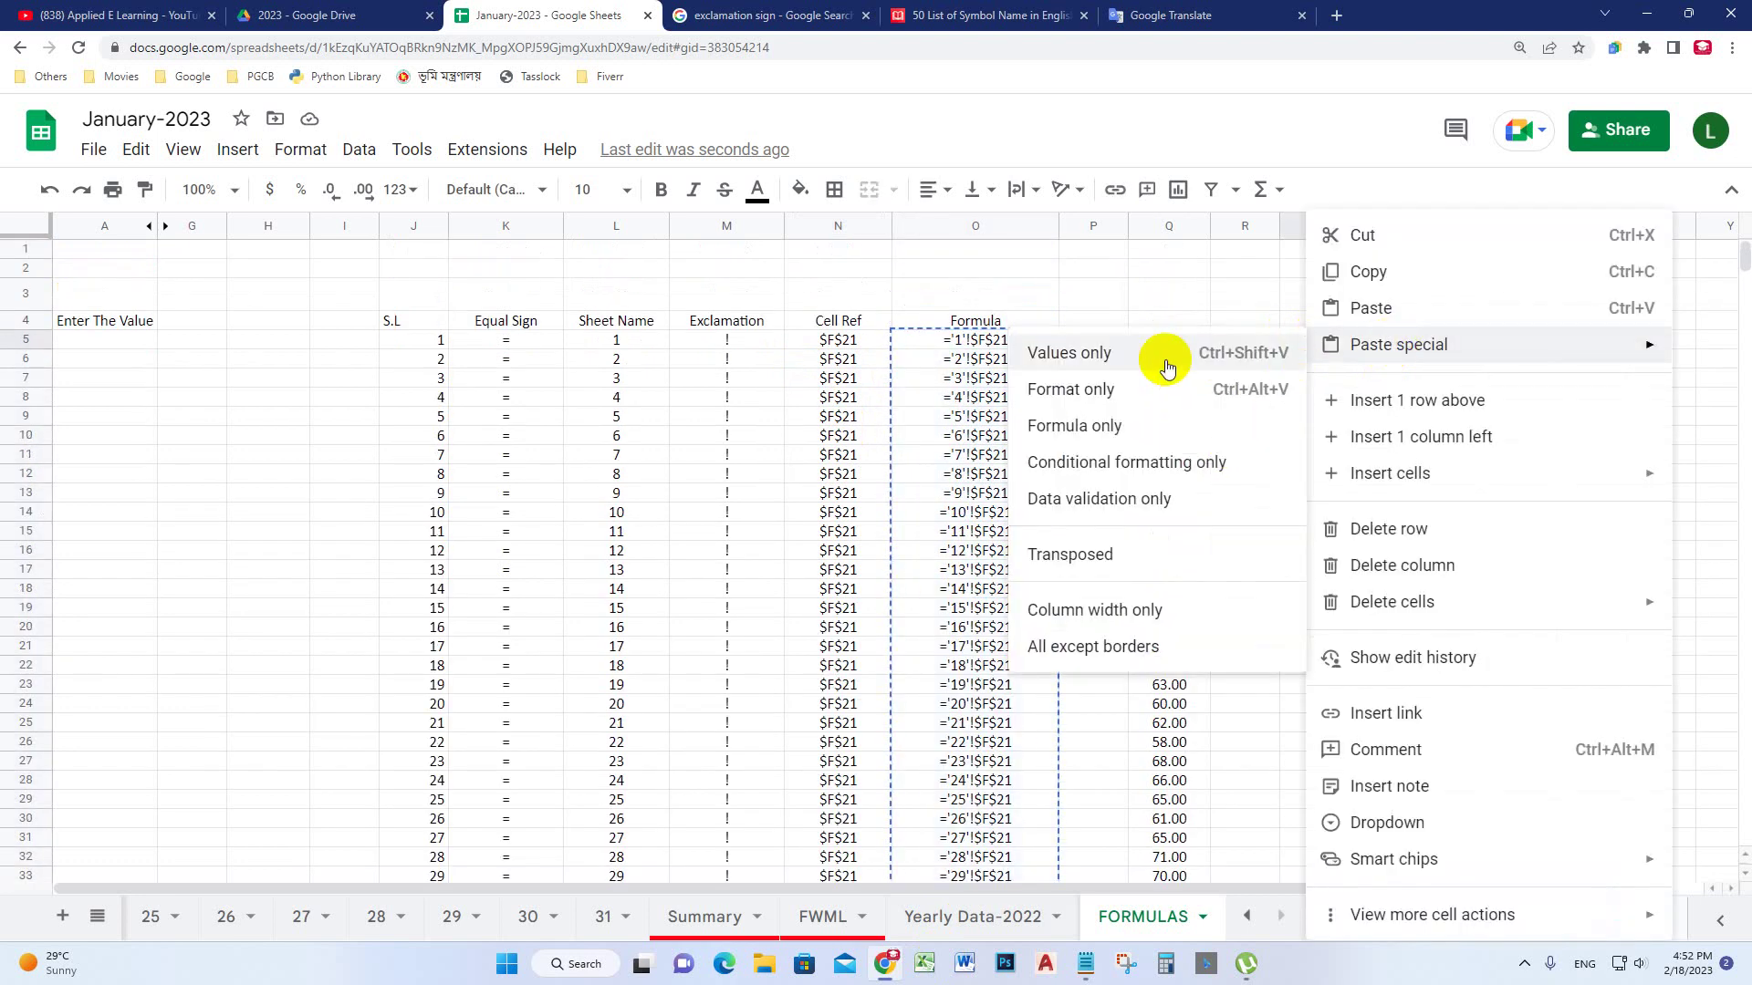
left_click(1118, 354)
Apply the two-decimal Number format to S5:S35 to turn the pasted texts into working formulas, and review the pulled values
left_click(300, 151)
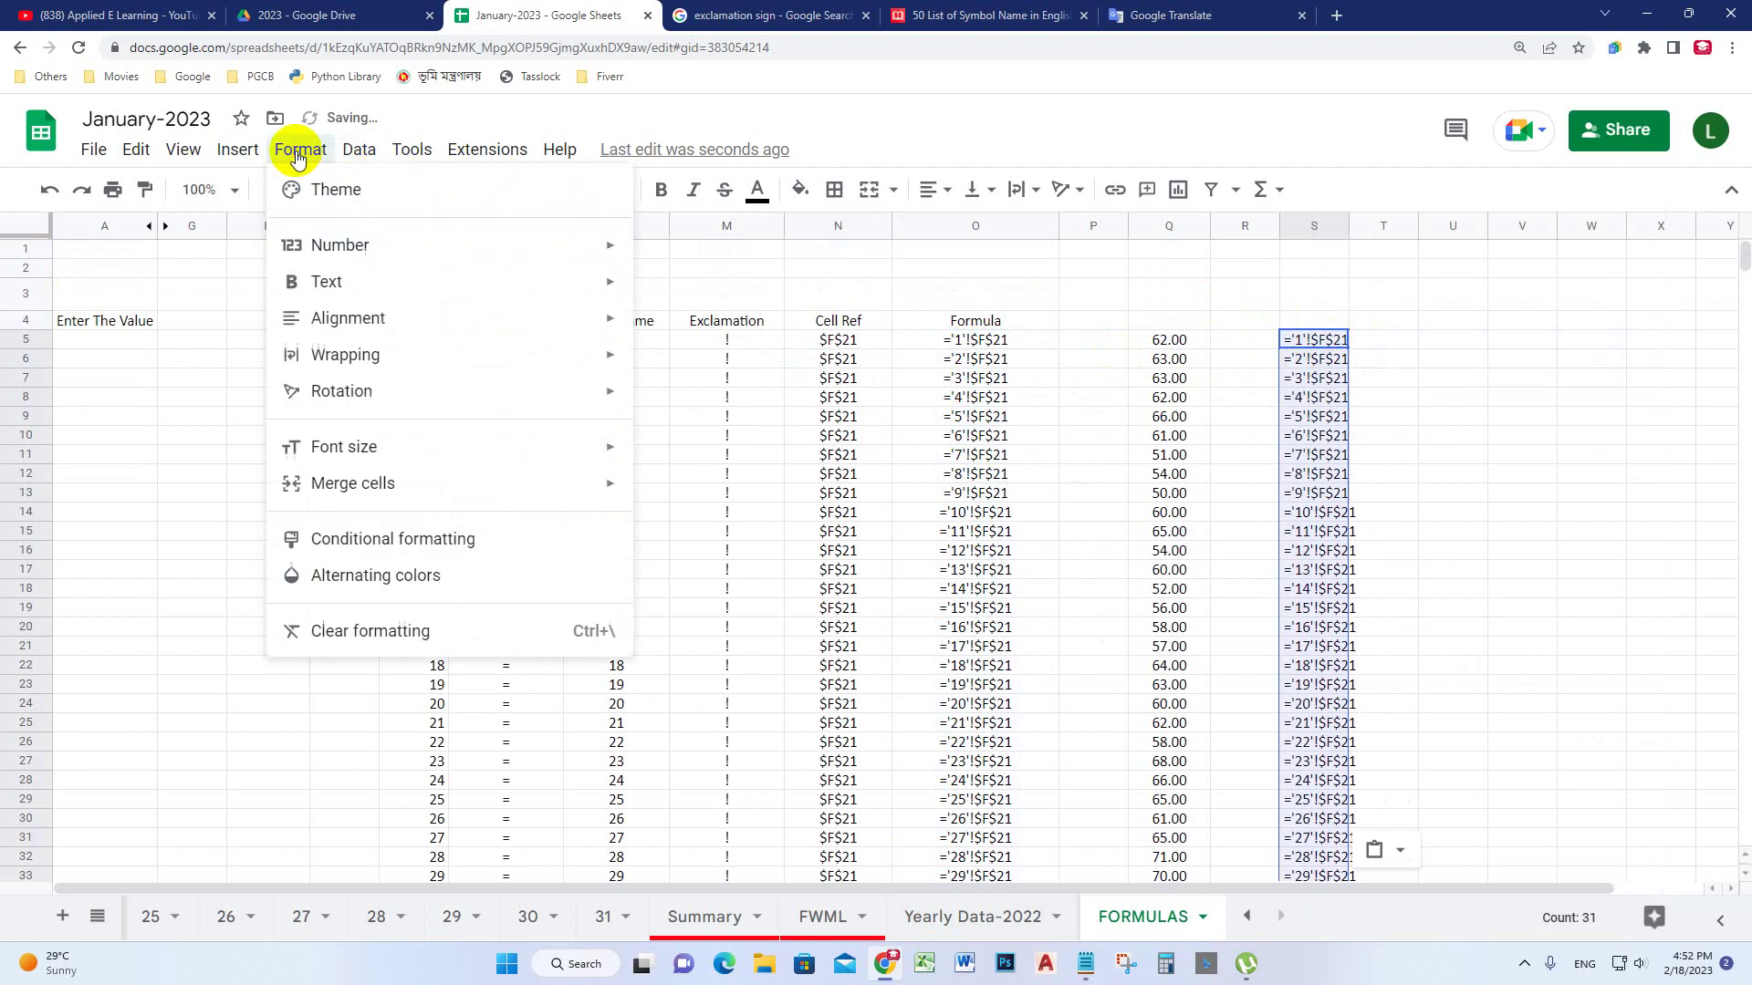
mouse_move(320, 244)
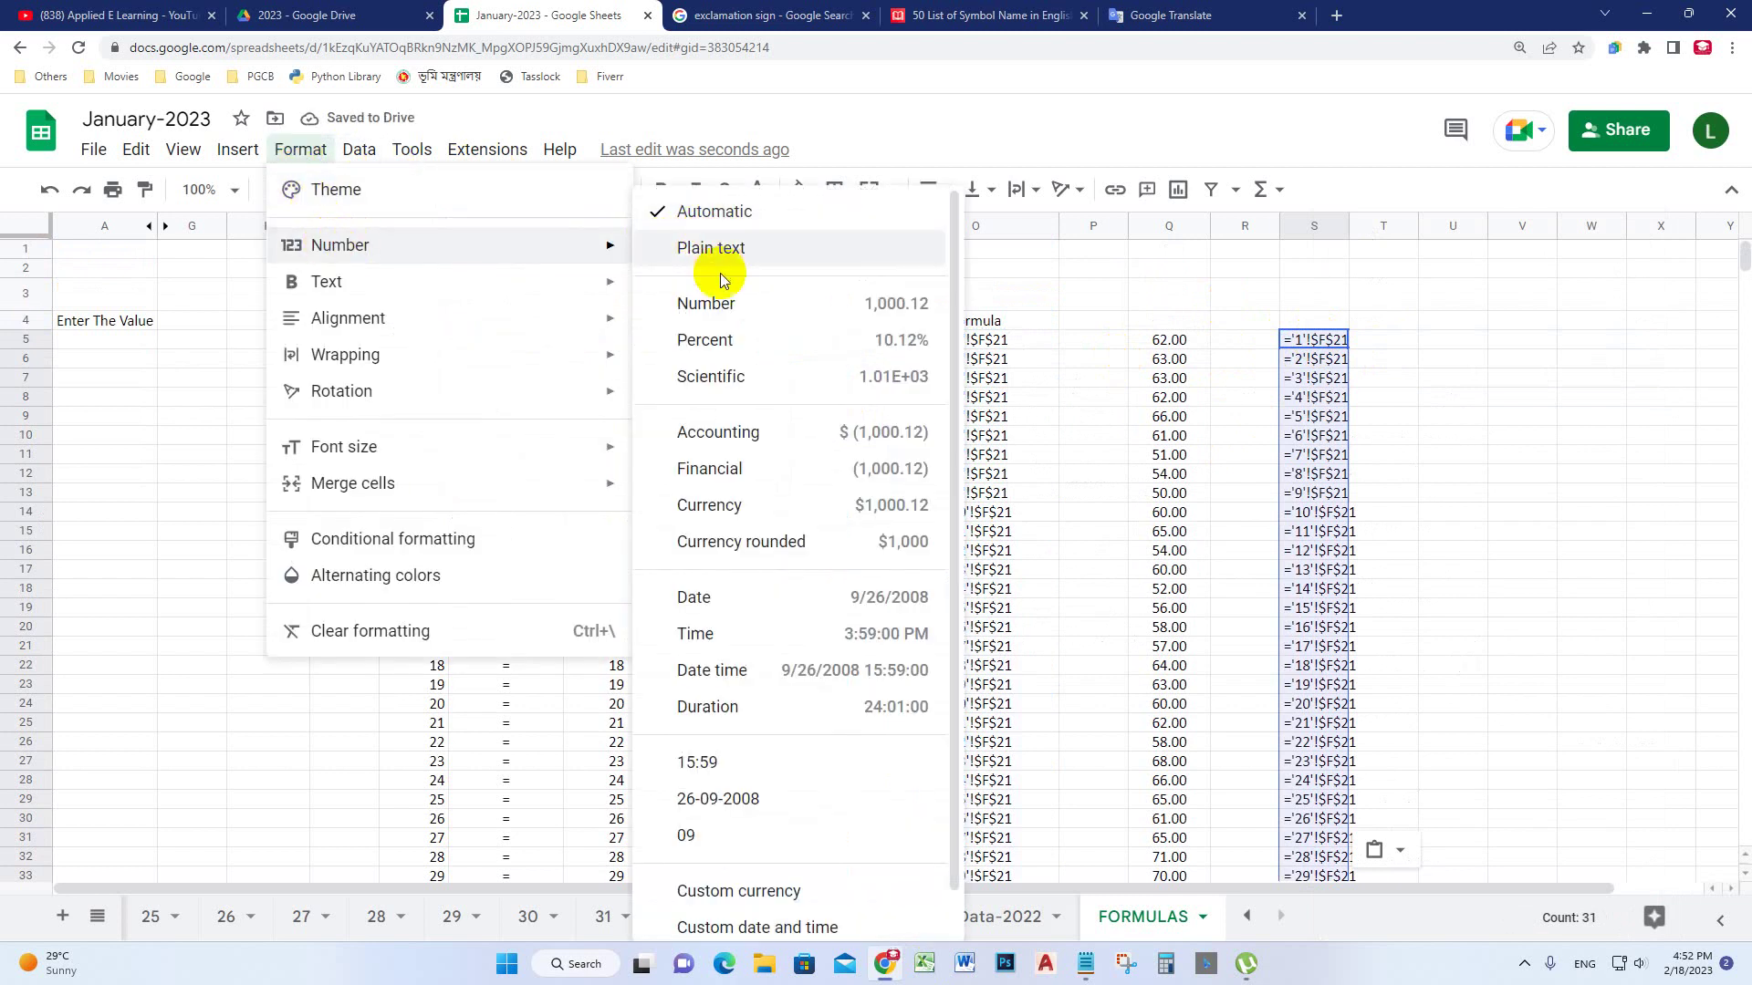
left_click(725, 304)
left_click(1521, 358)
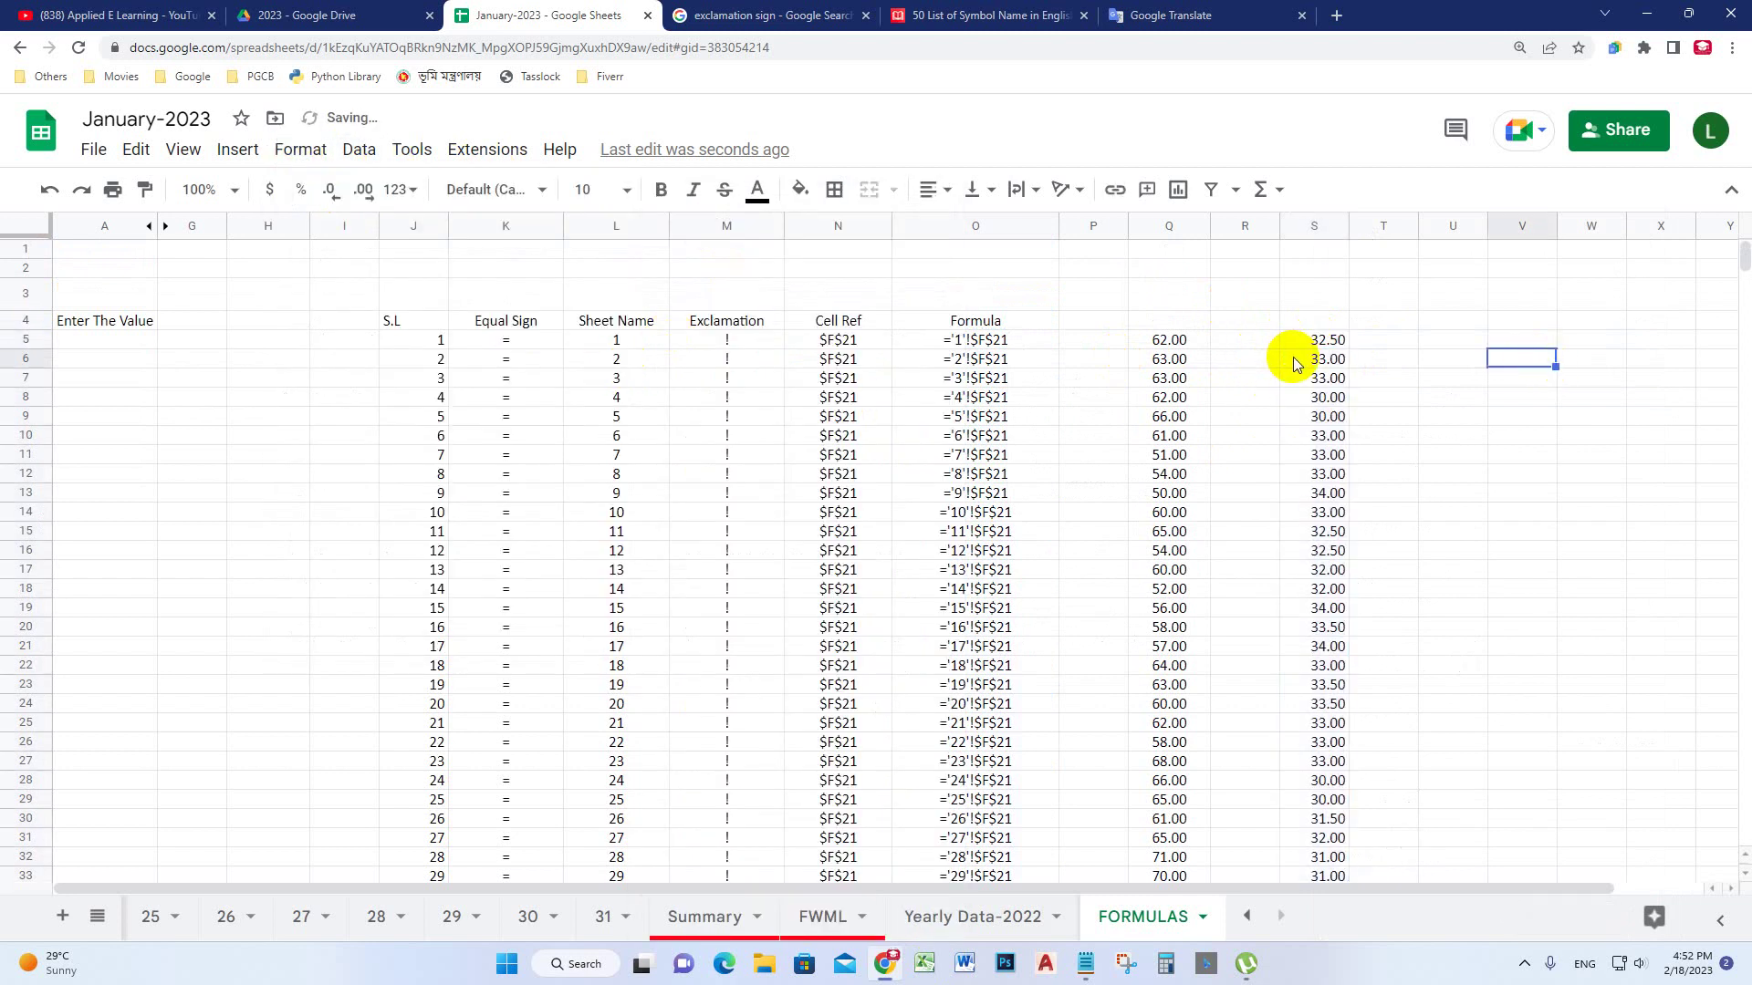
left_click_drag(1314, 343, 1323, 876)
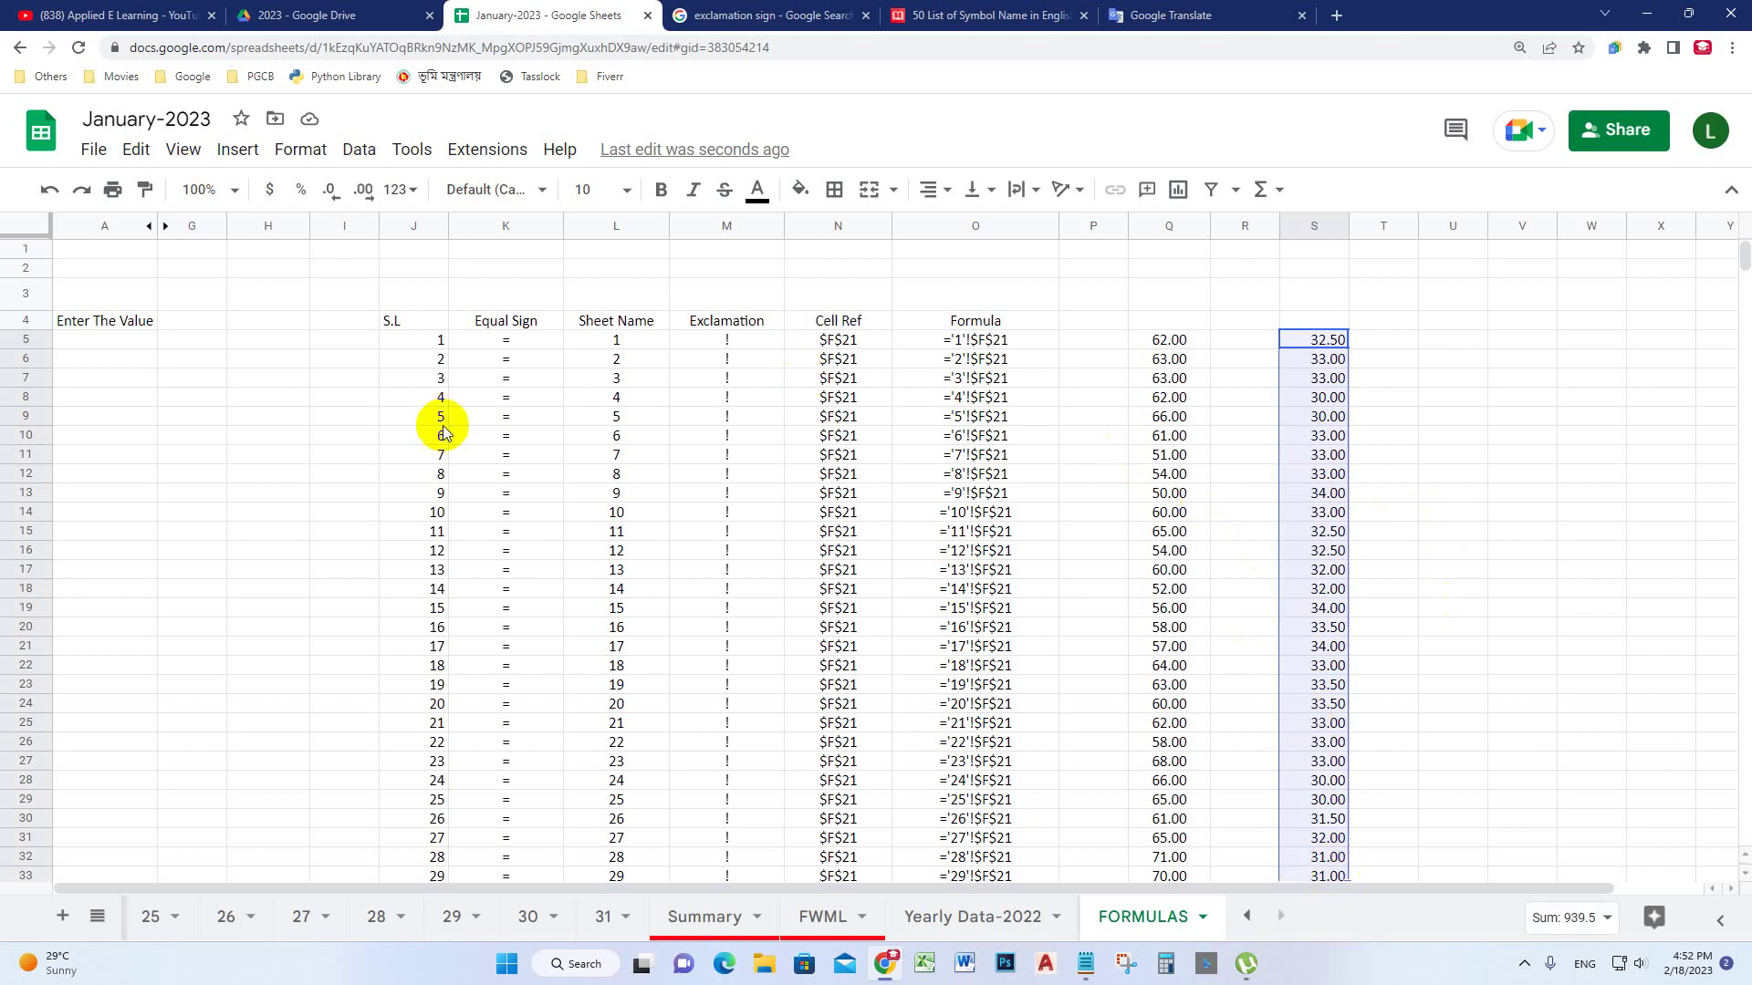
Apply thin borders to all cells of the formula-building table in J4:O35
left_click_drag(433, 338, 974, 447)
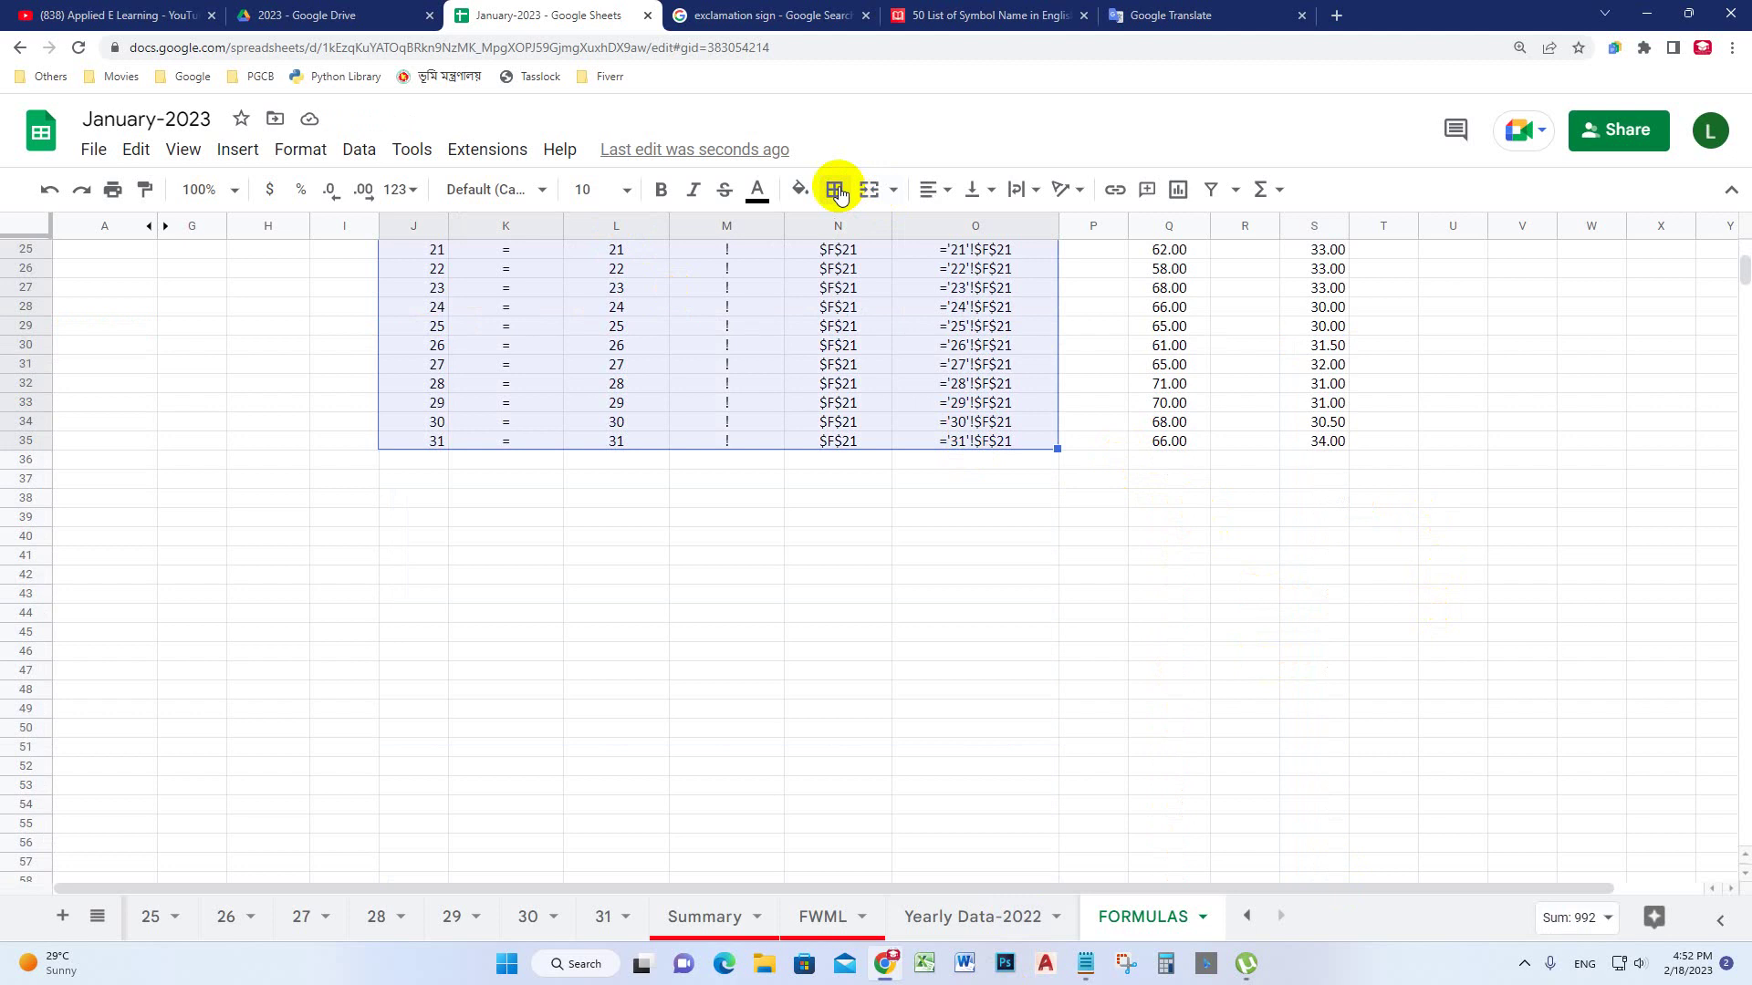
left_click(834, 189)
left_click(843, 233)
scroll(769, 534, "up", 5)
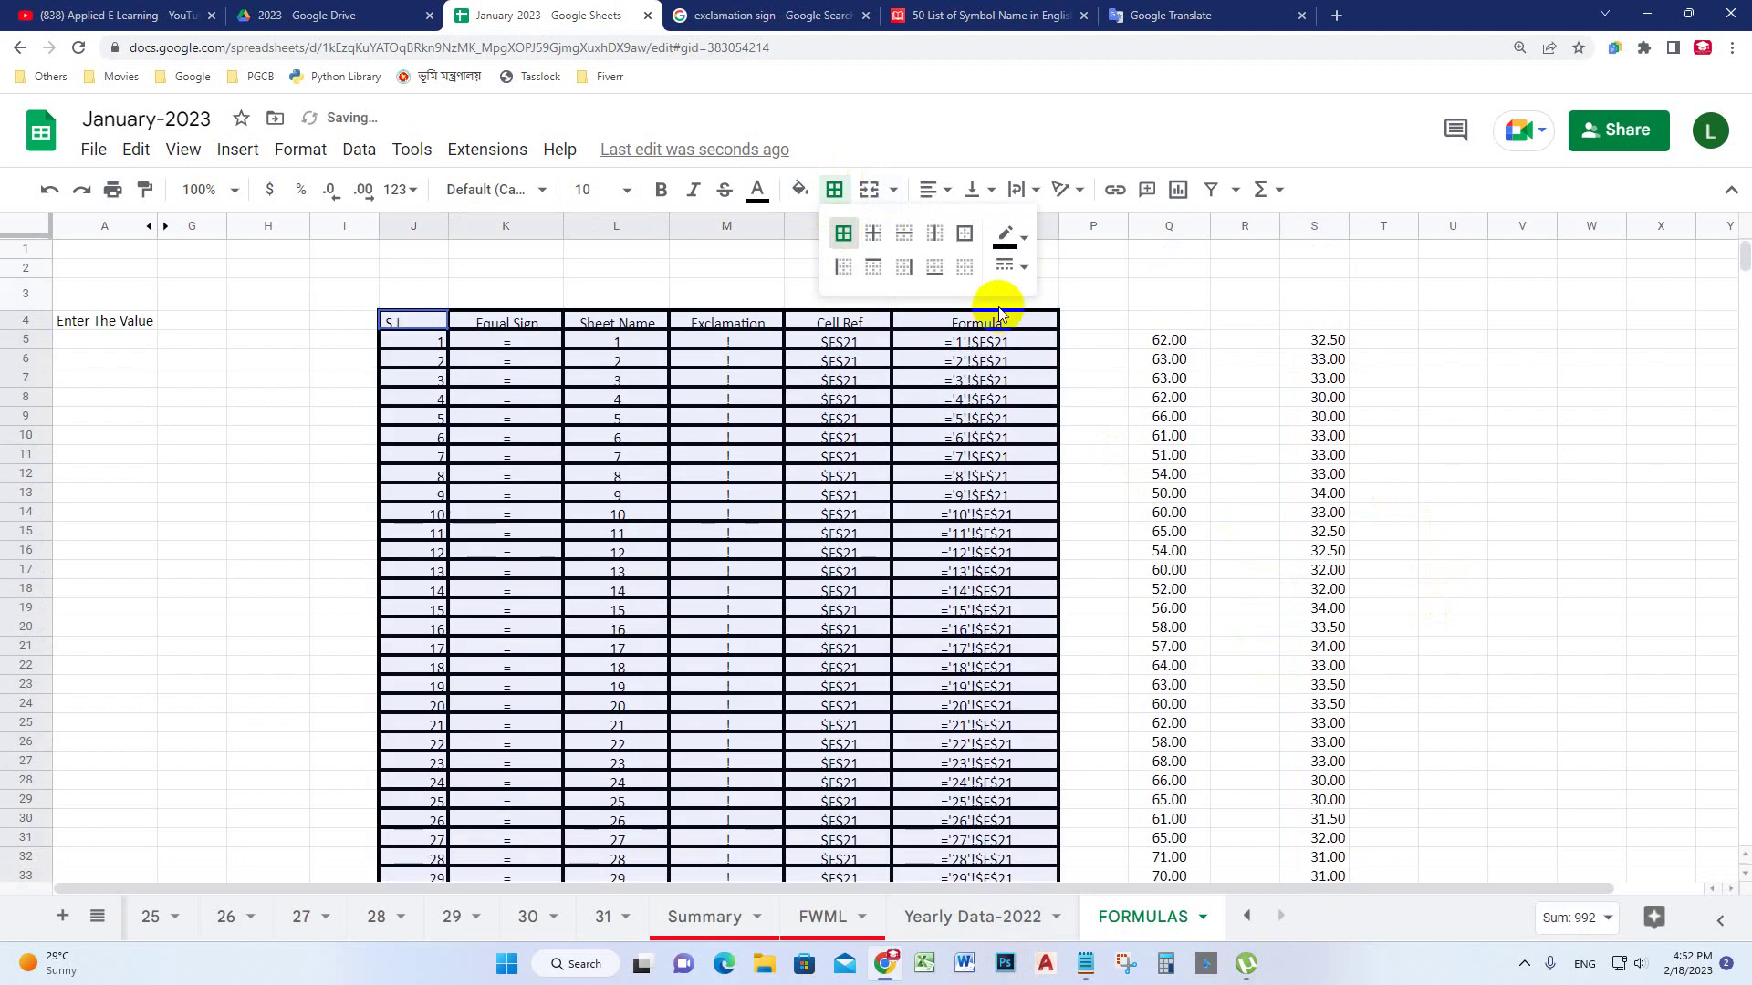
left_click(1013, 265)
left_click(1058, 307)
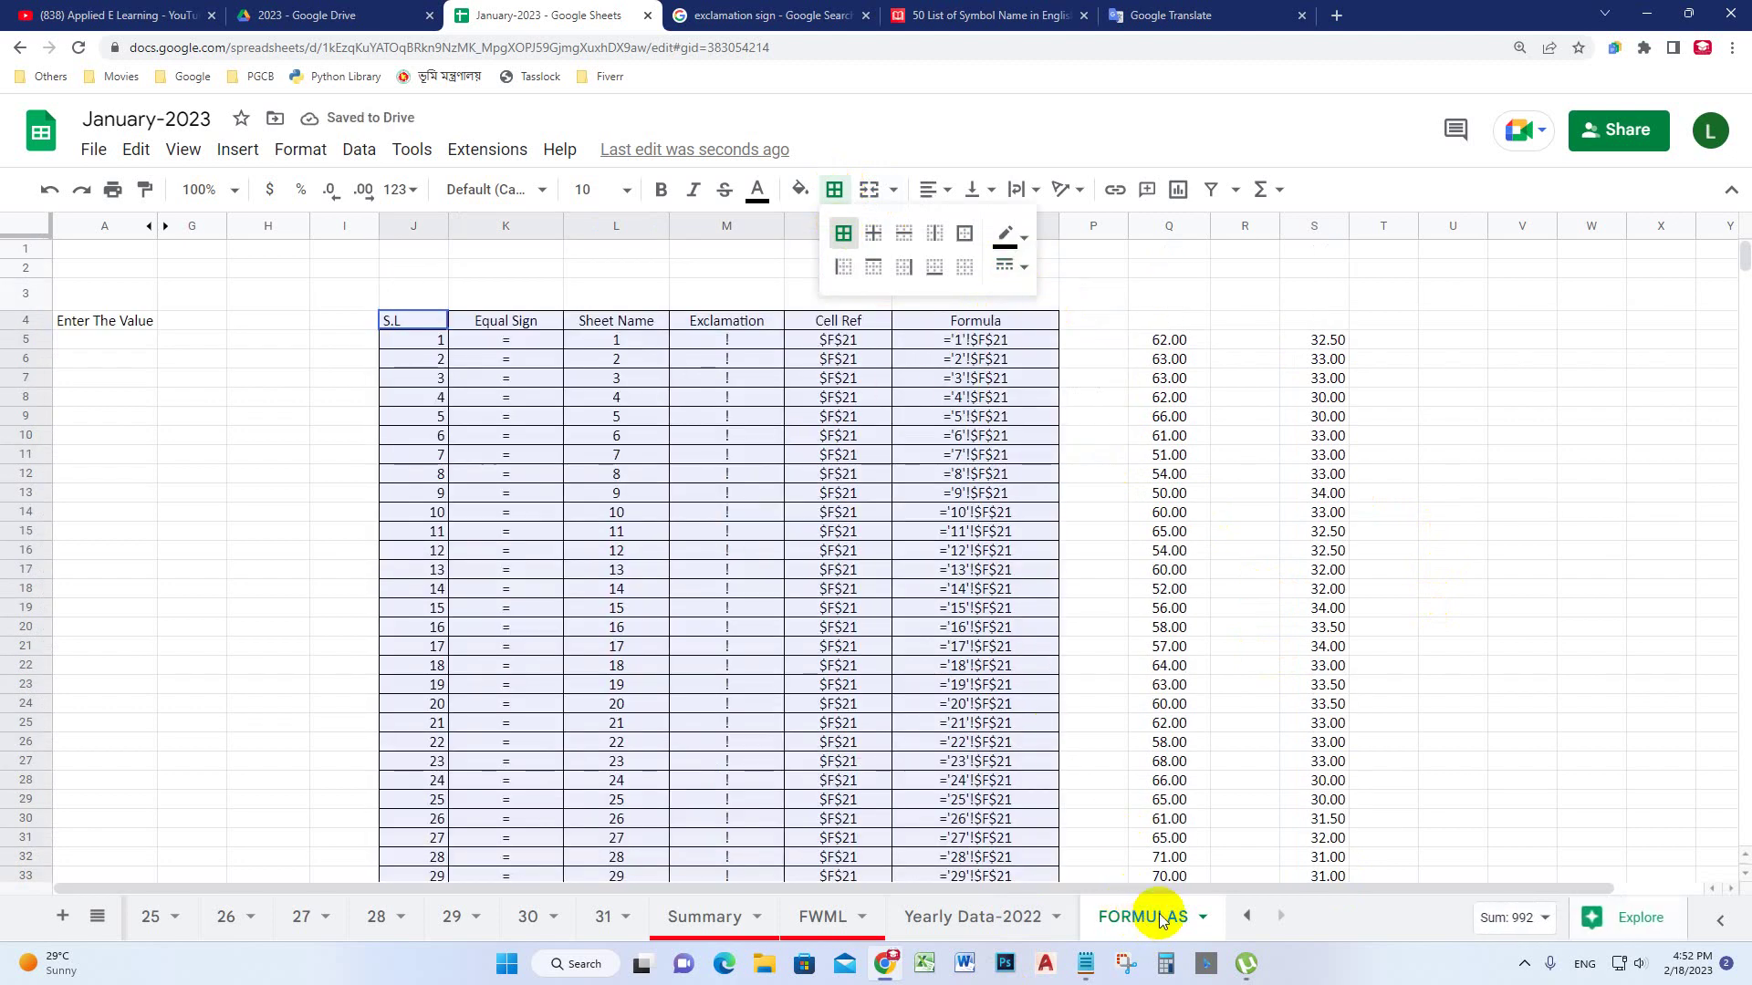
Change the cell reference in N5 of the Cell Ref column to $C$28
left_click(863, 342)
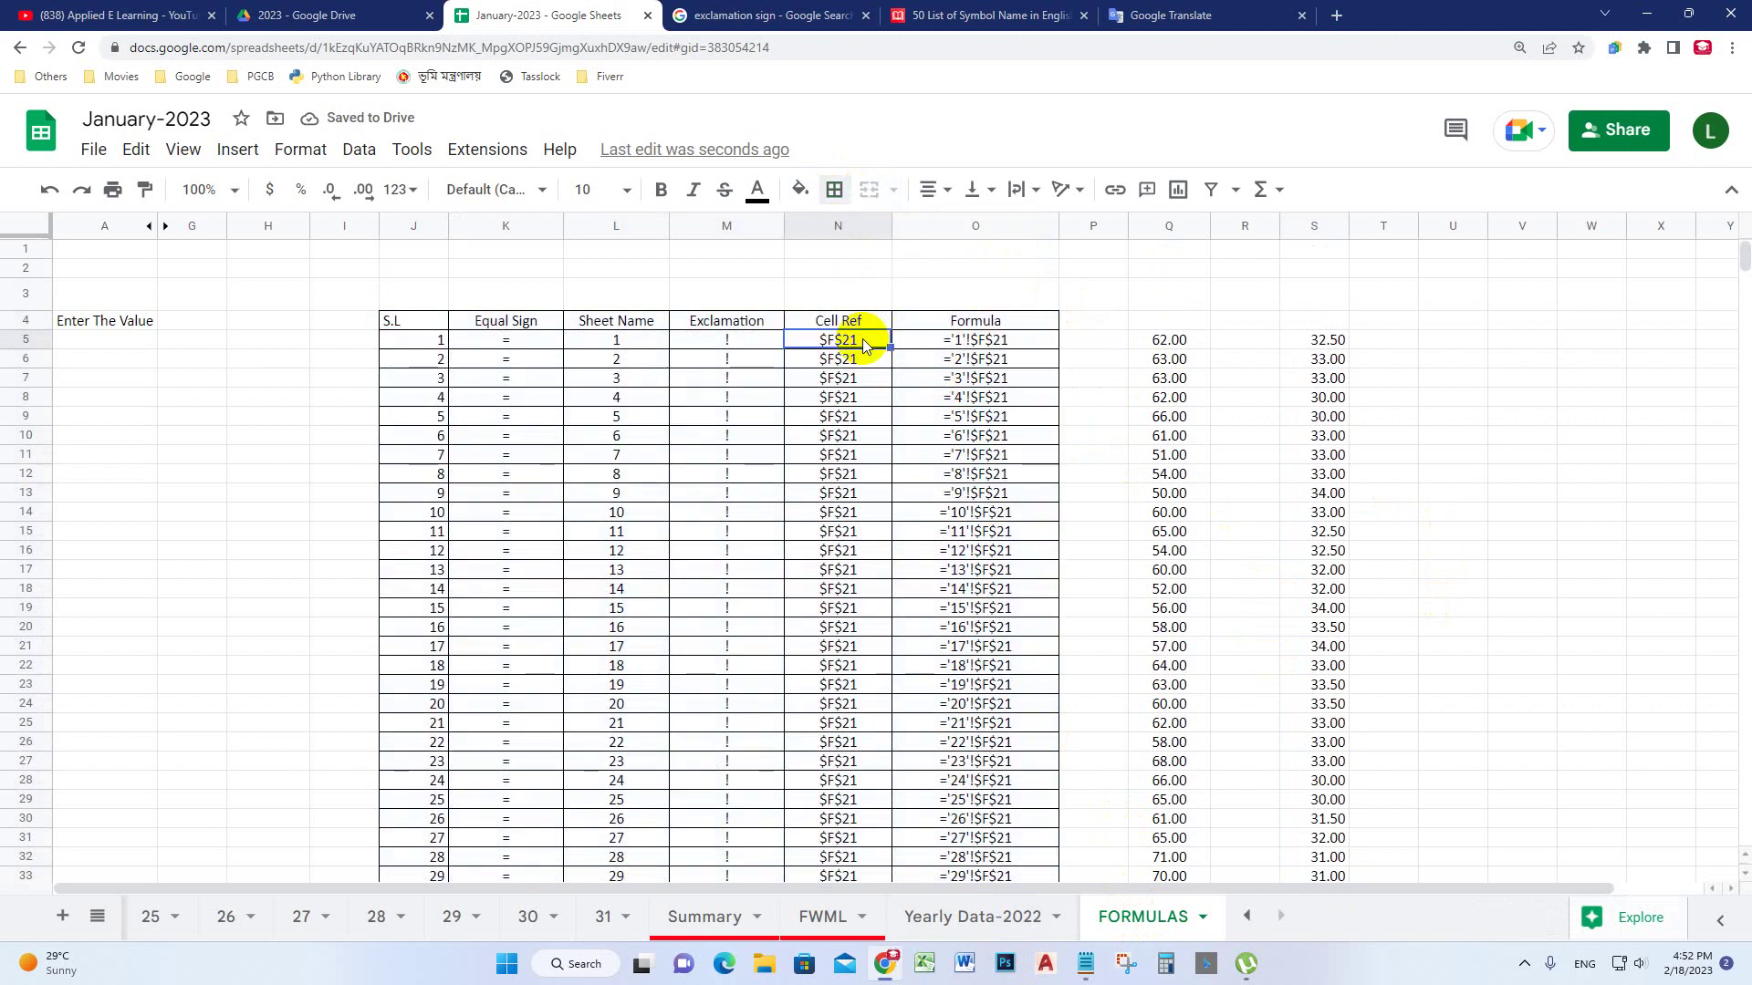
double_click(863, 341)
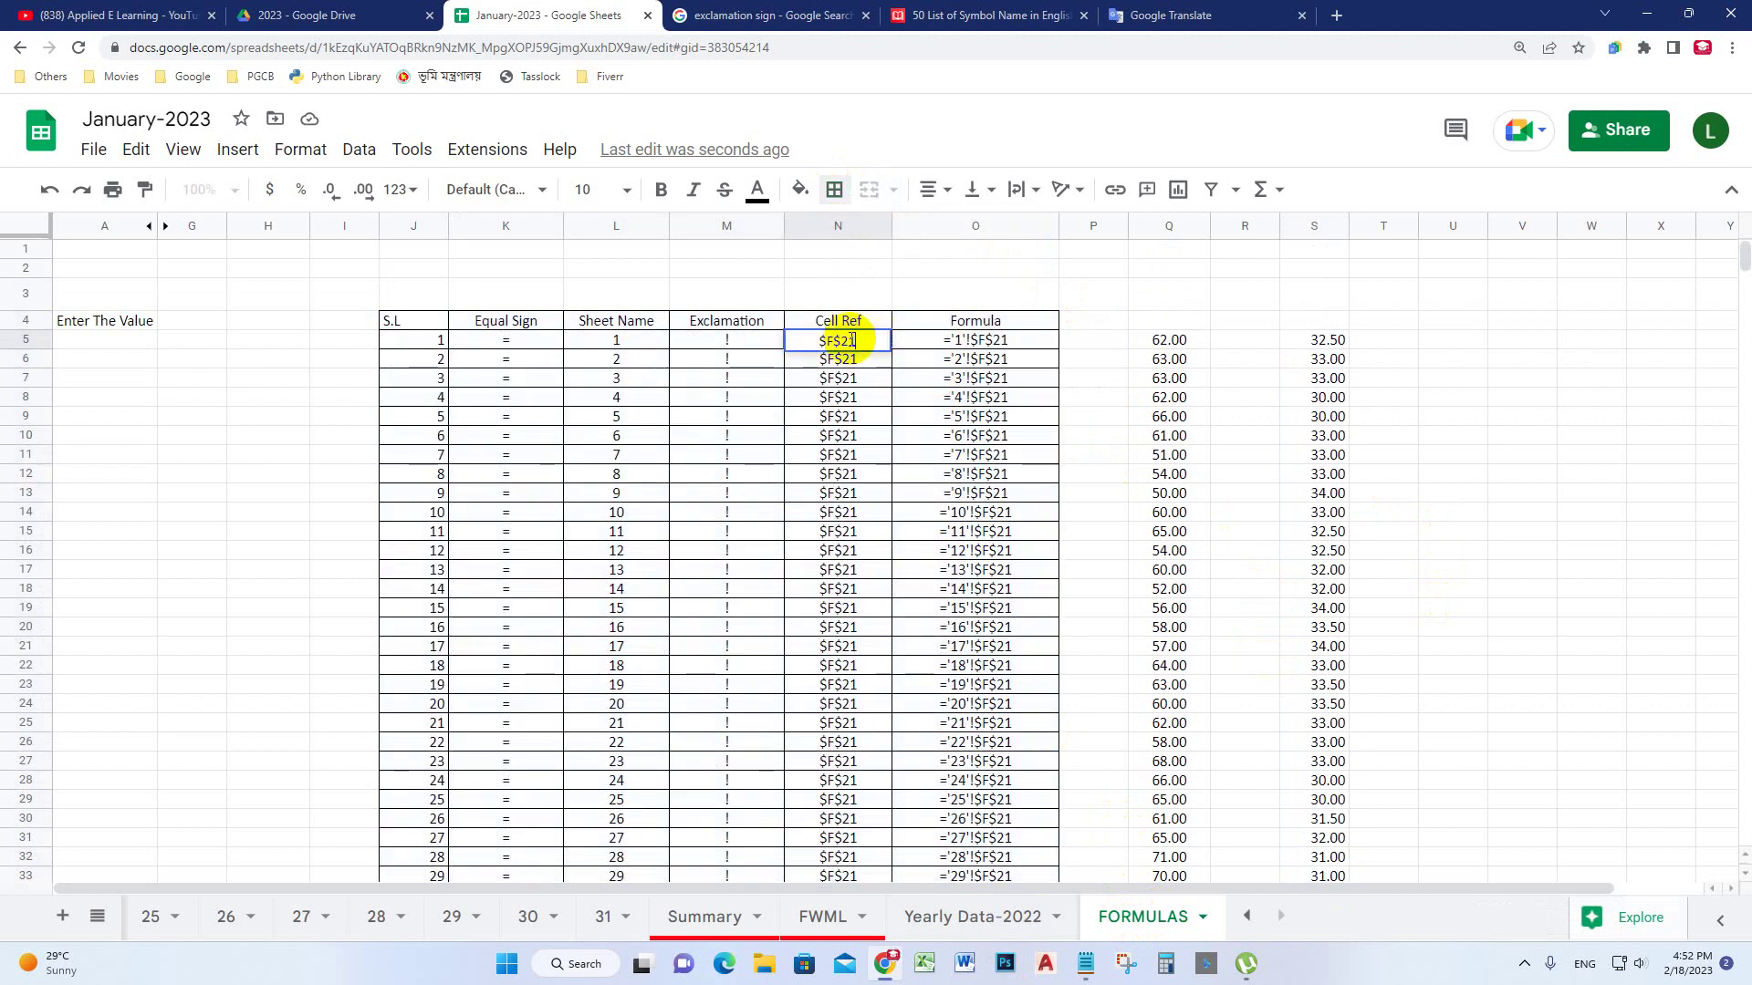
double_click(829, 339)
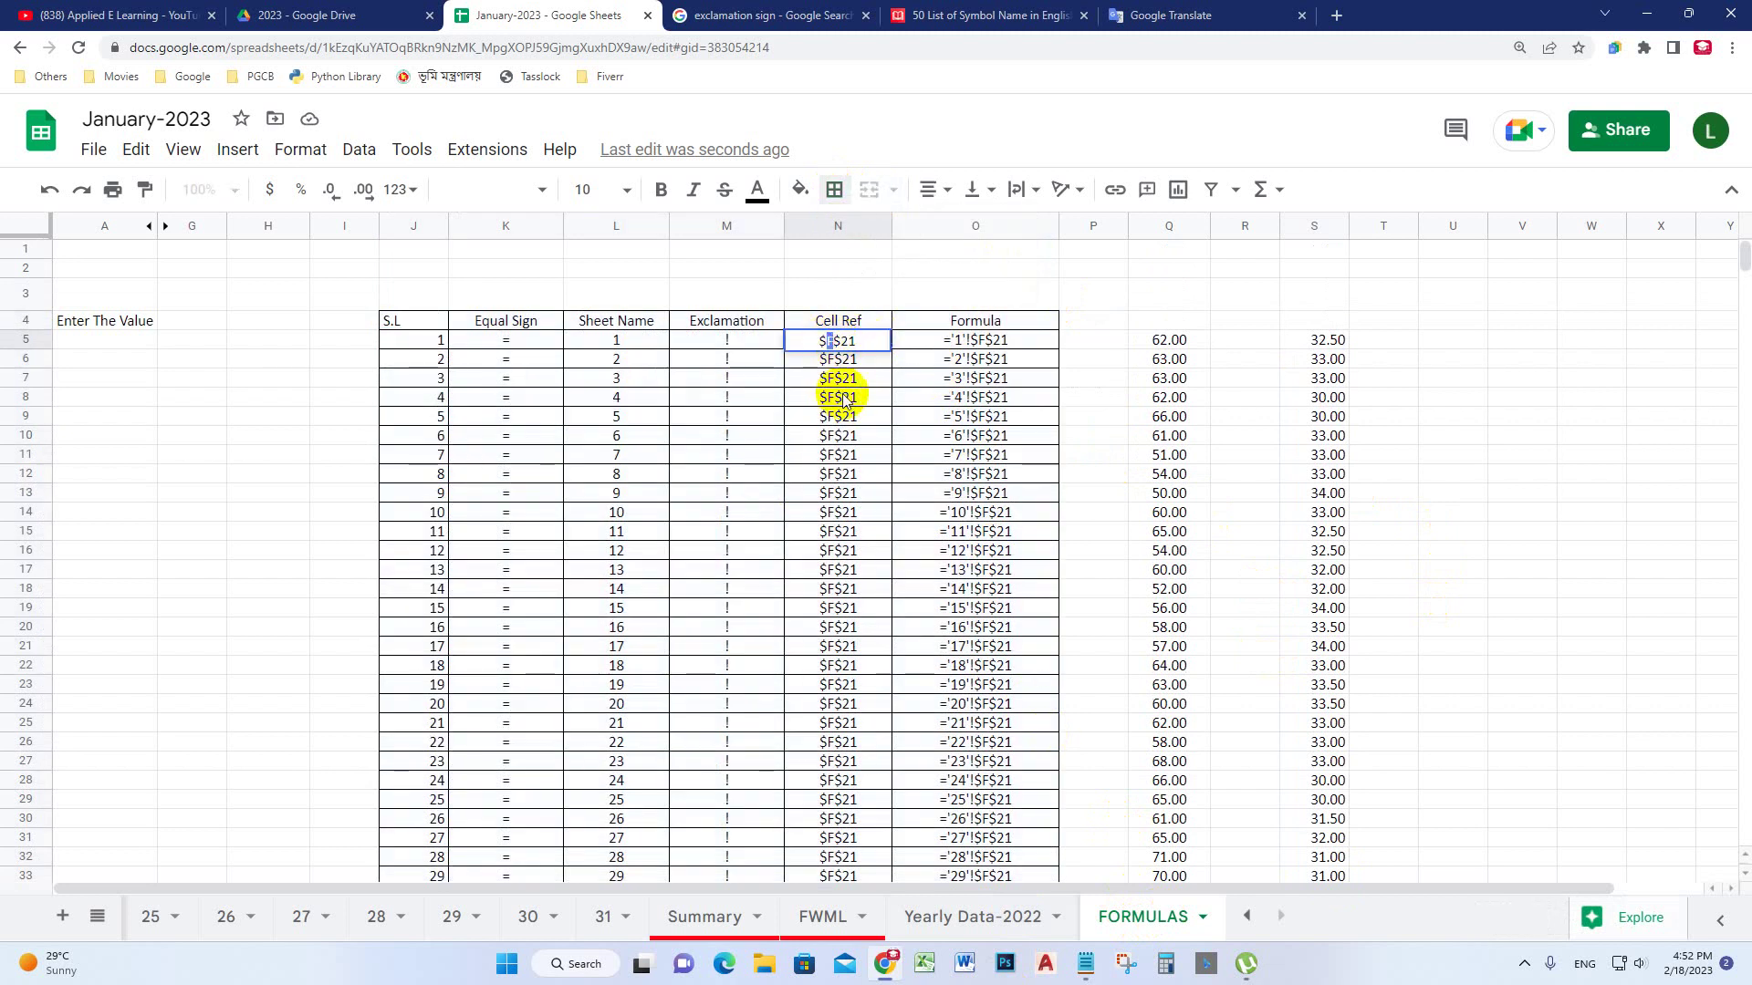
type("C")
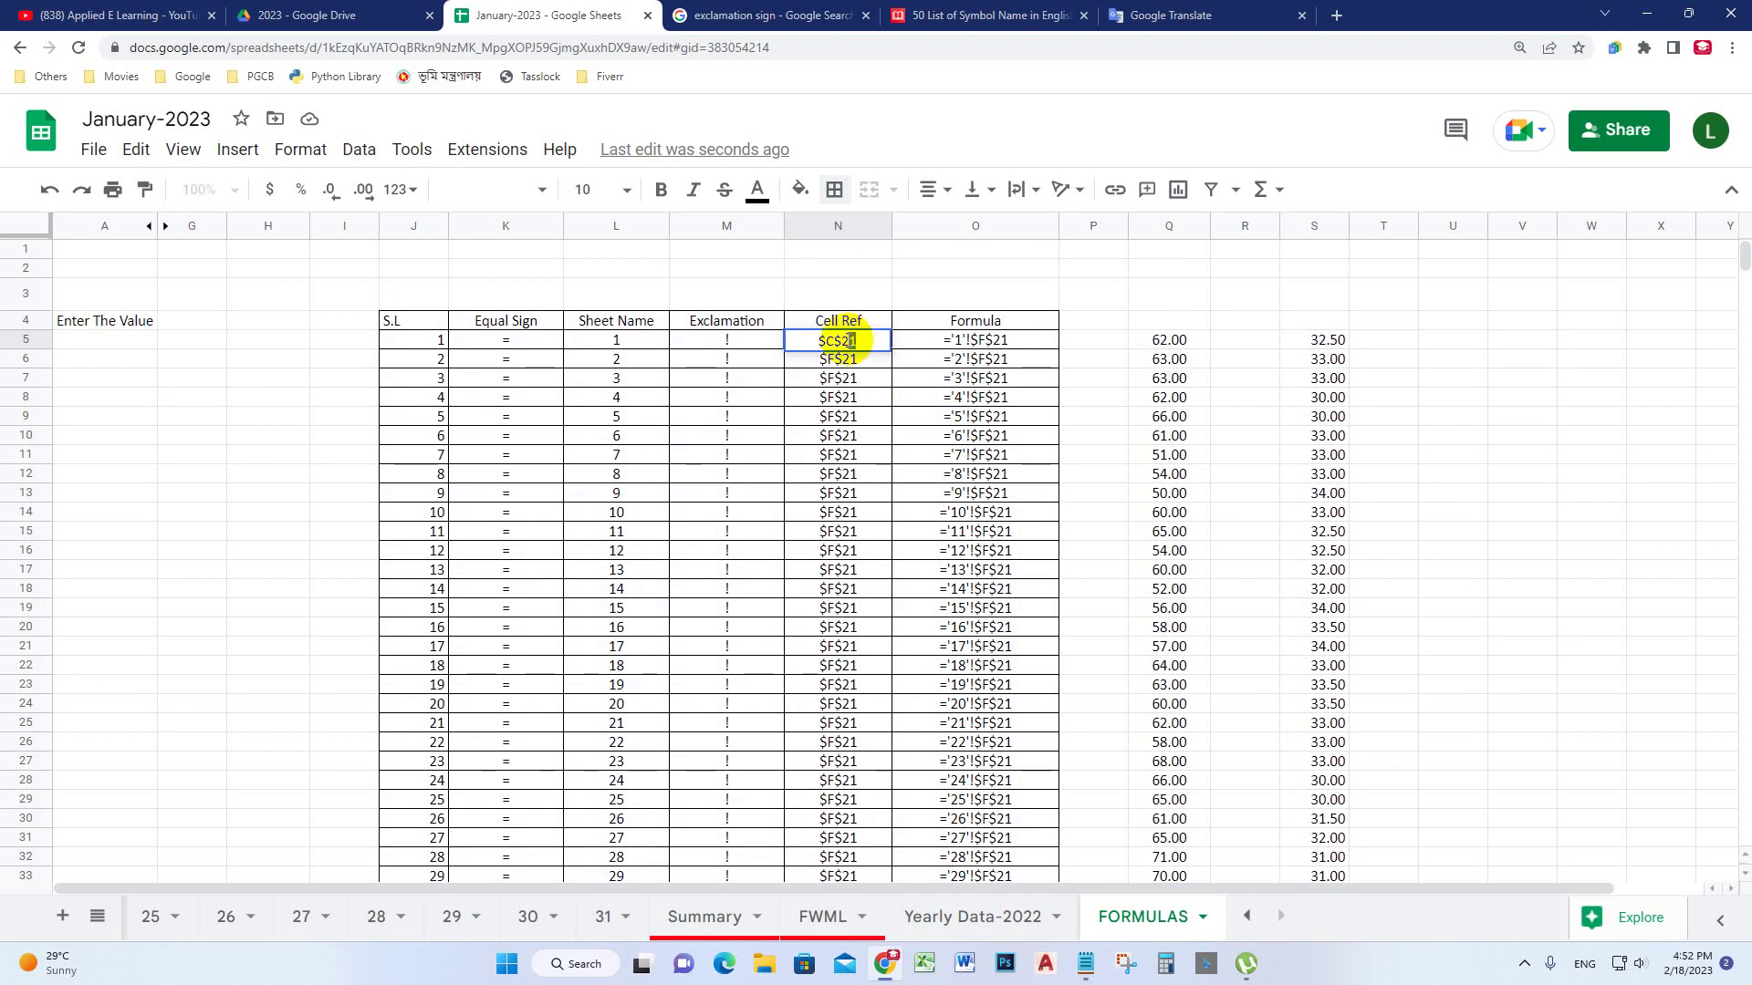
key("Return")
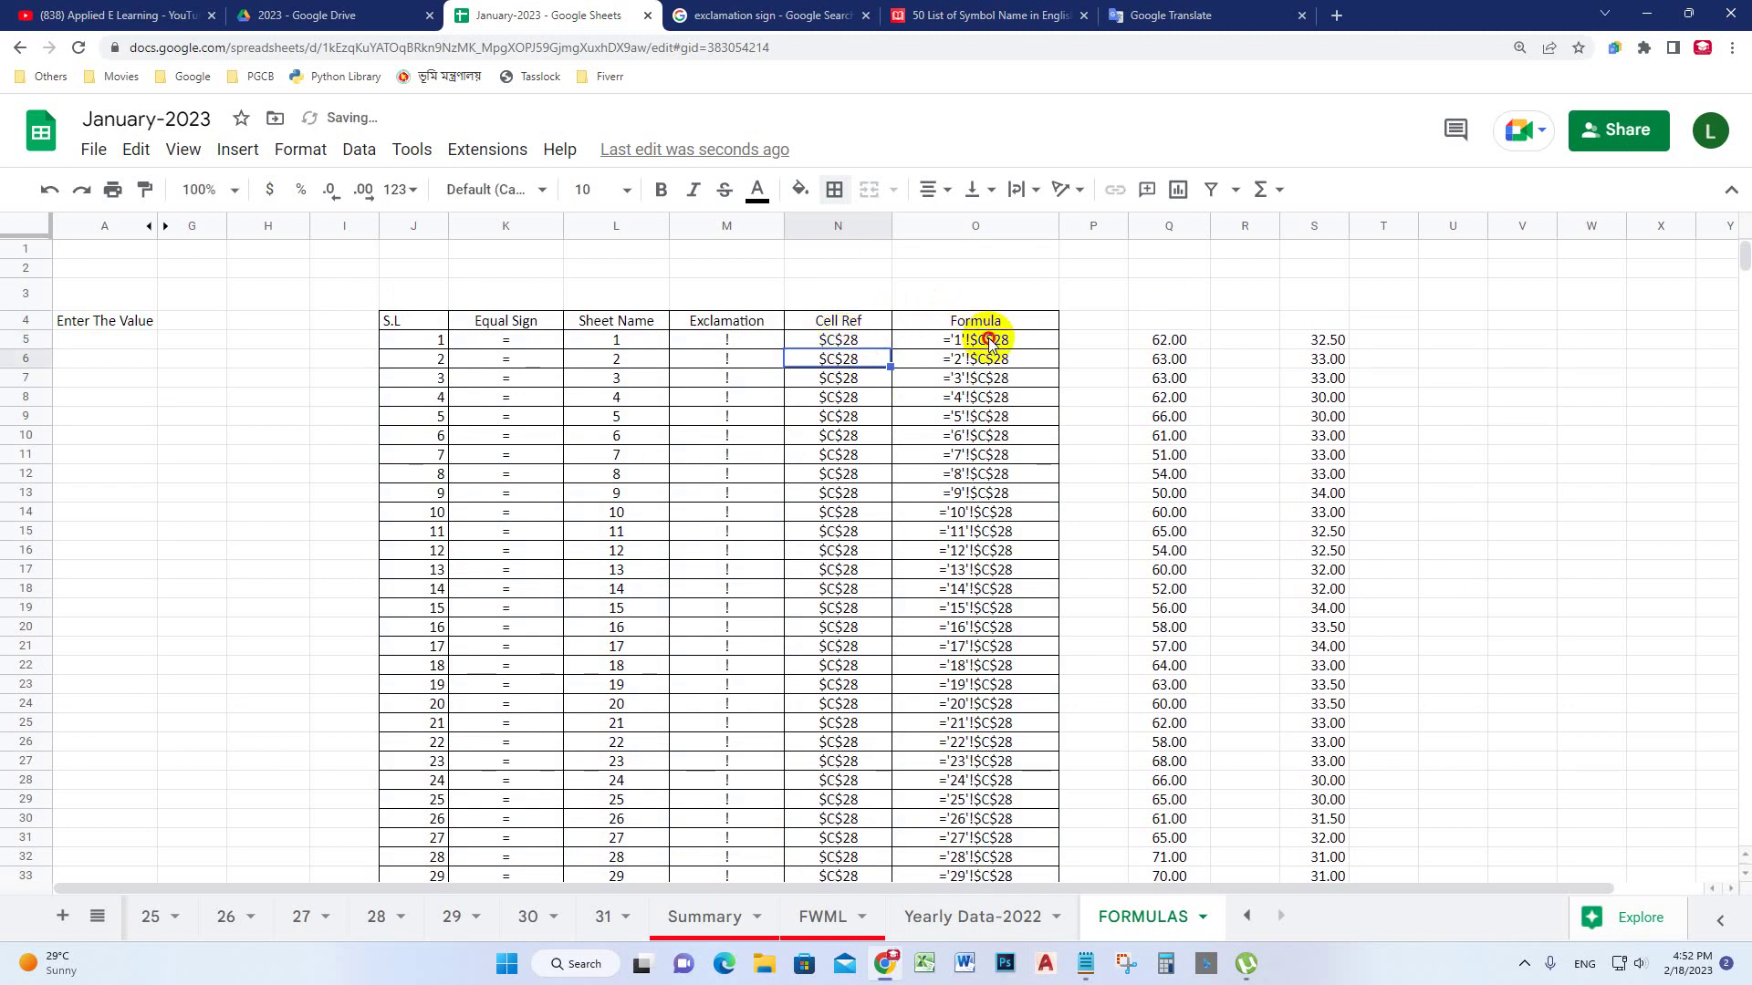
Copy the updated formula texts in O5:O35 and paste them as values only starting at U5
left_click_drag(988, 339, 986, 659)
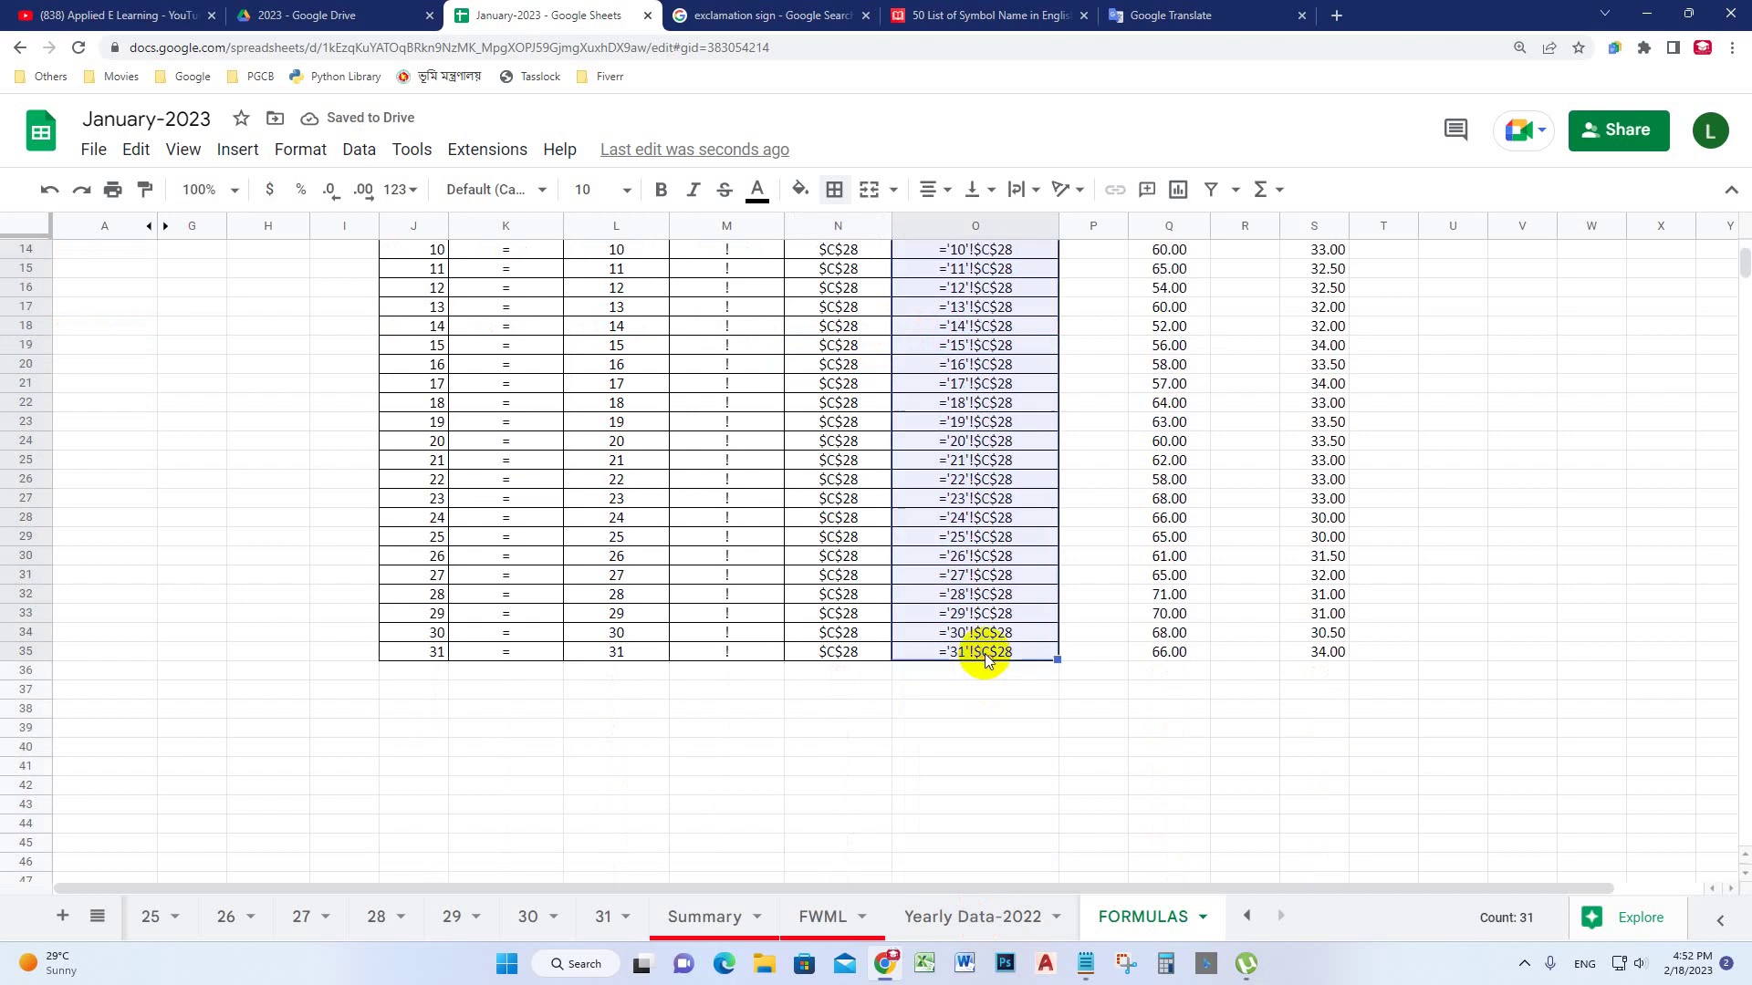
key("ctrl+c")
scroll(1177, 502, "up", 5)
left_click(1443, 344)
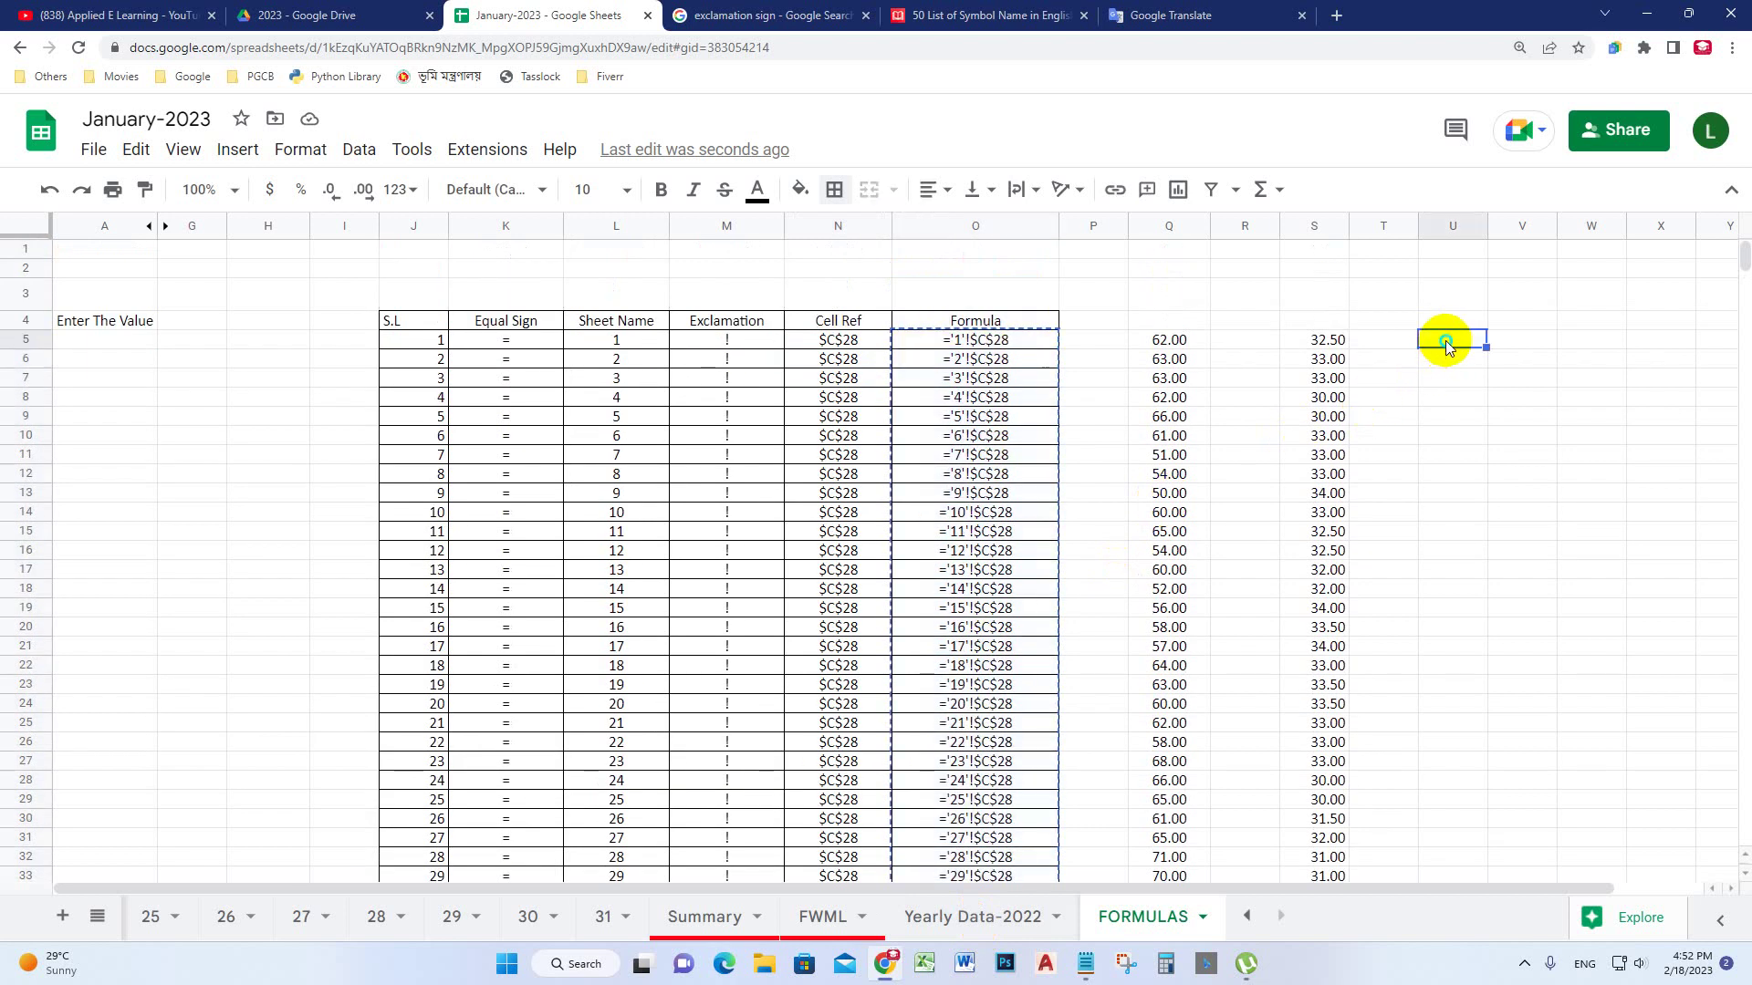
right_click(1444, 345)
mouse_move(1464, 345)
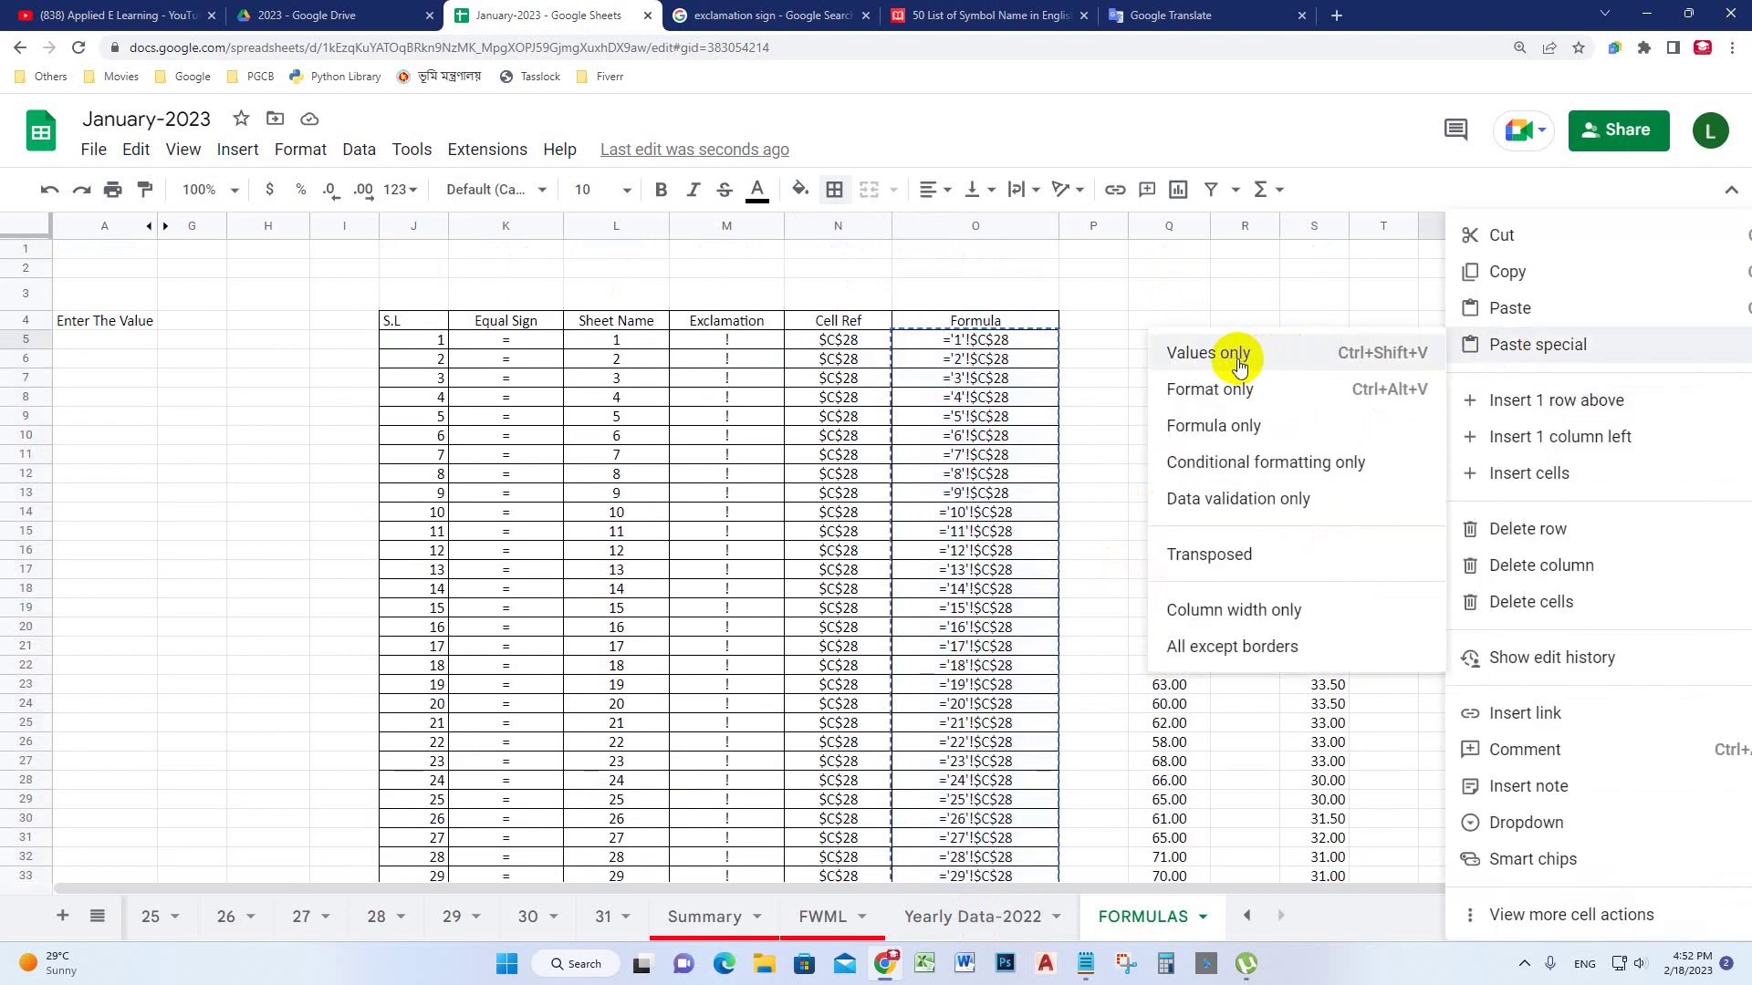
left_click(1232, 356)
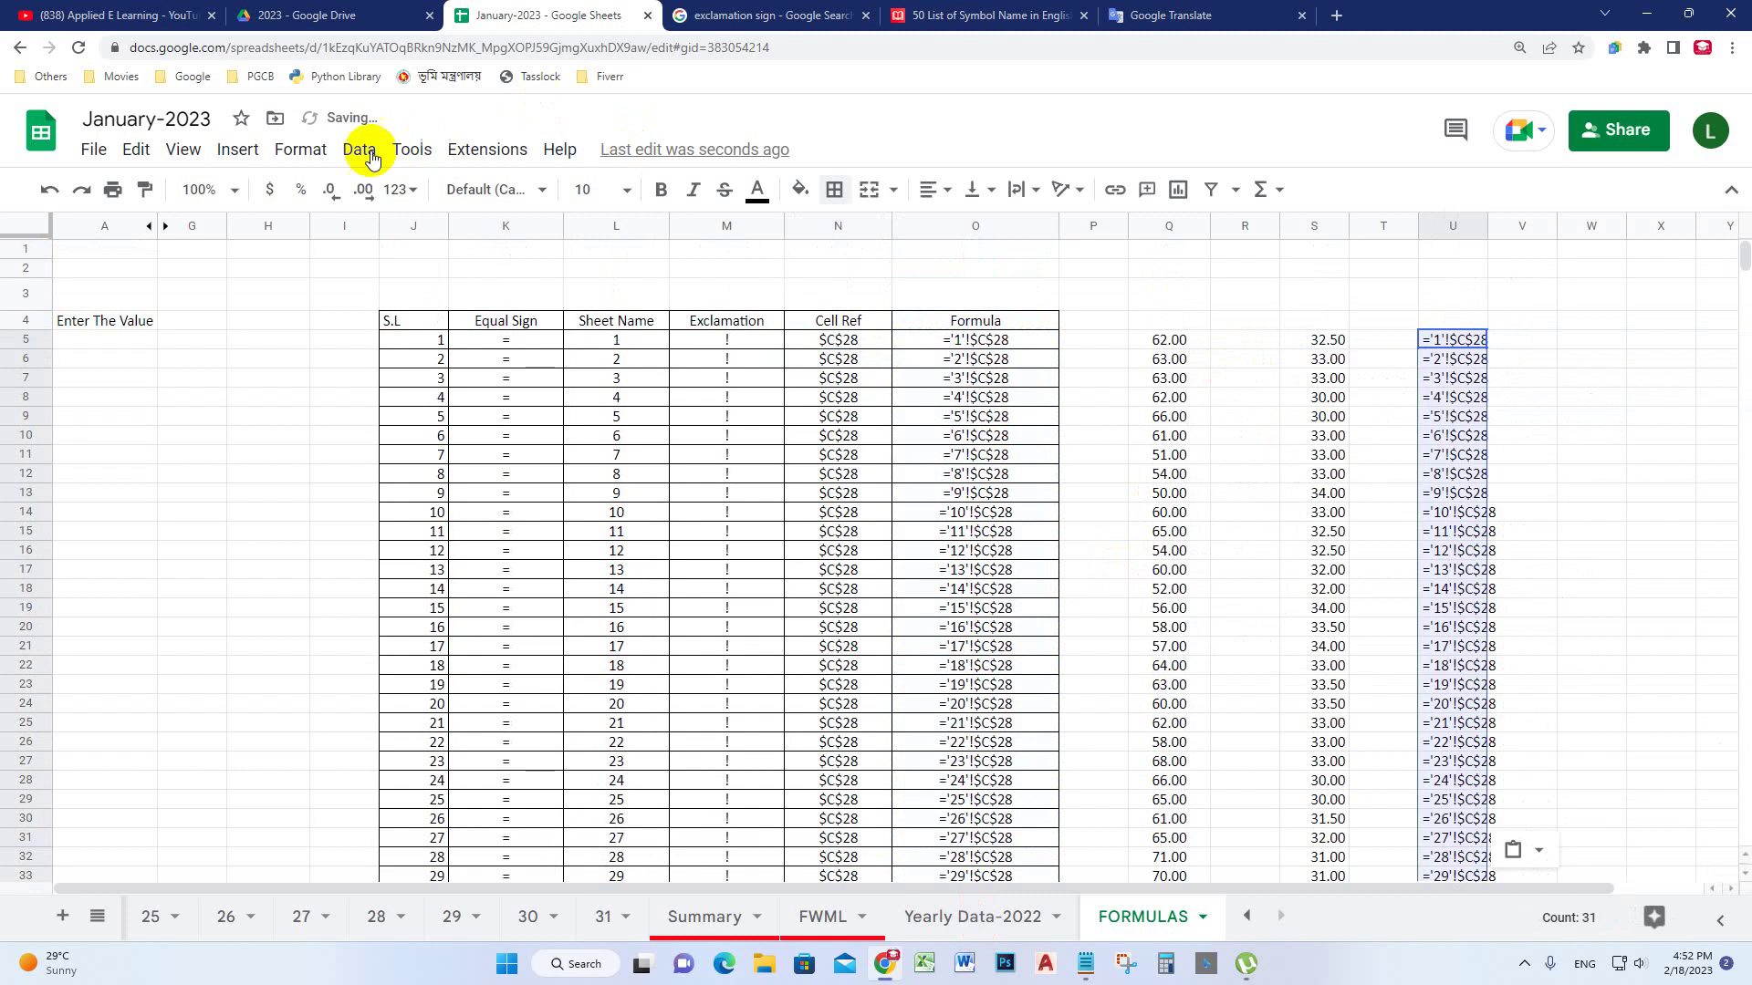
Convert the pasted texts in U5:U35 into working formulas with the two-decimal Number format, and review the pulled values
left_click(300, 148)
mouse_move(352, 251)
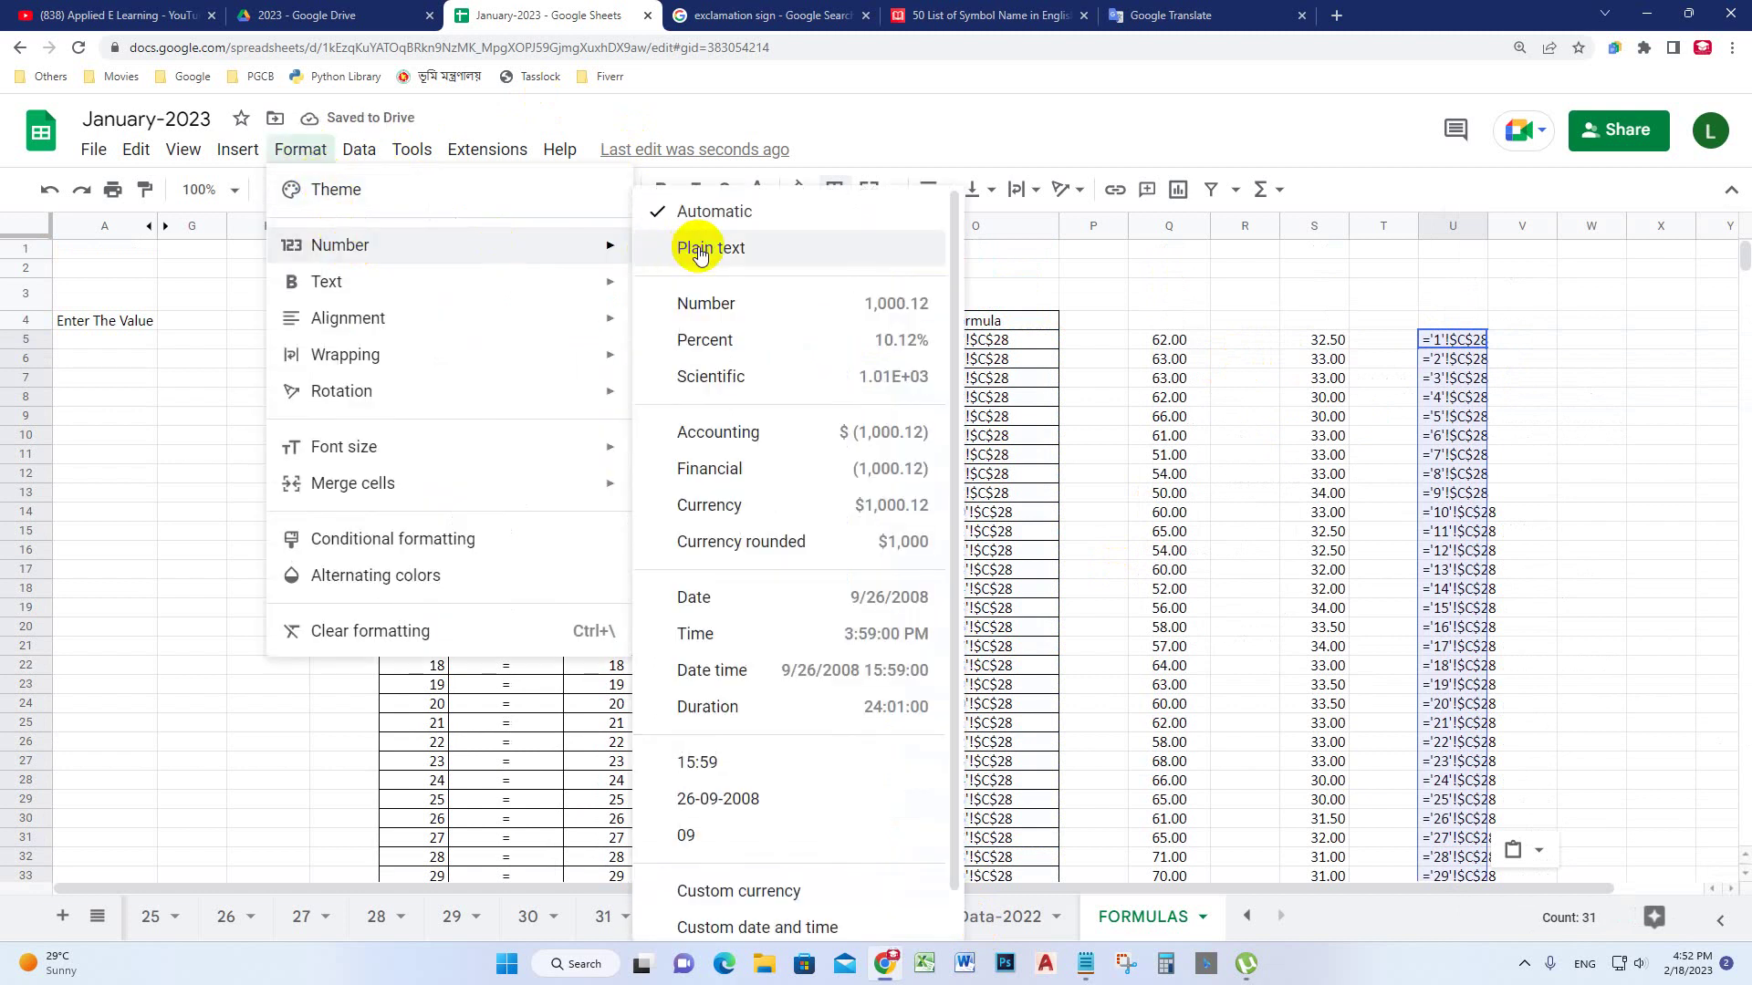
left_click(715, 303)
left_click(1516, 400)
left_click_drag(1471, 344, 1480, 775)
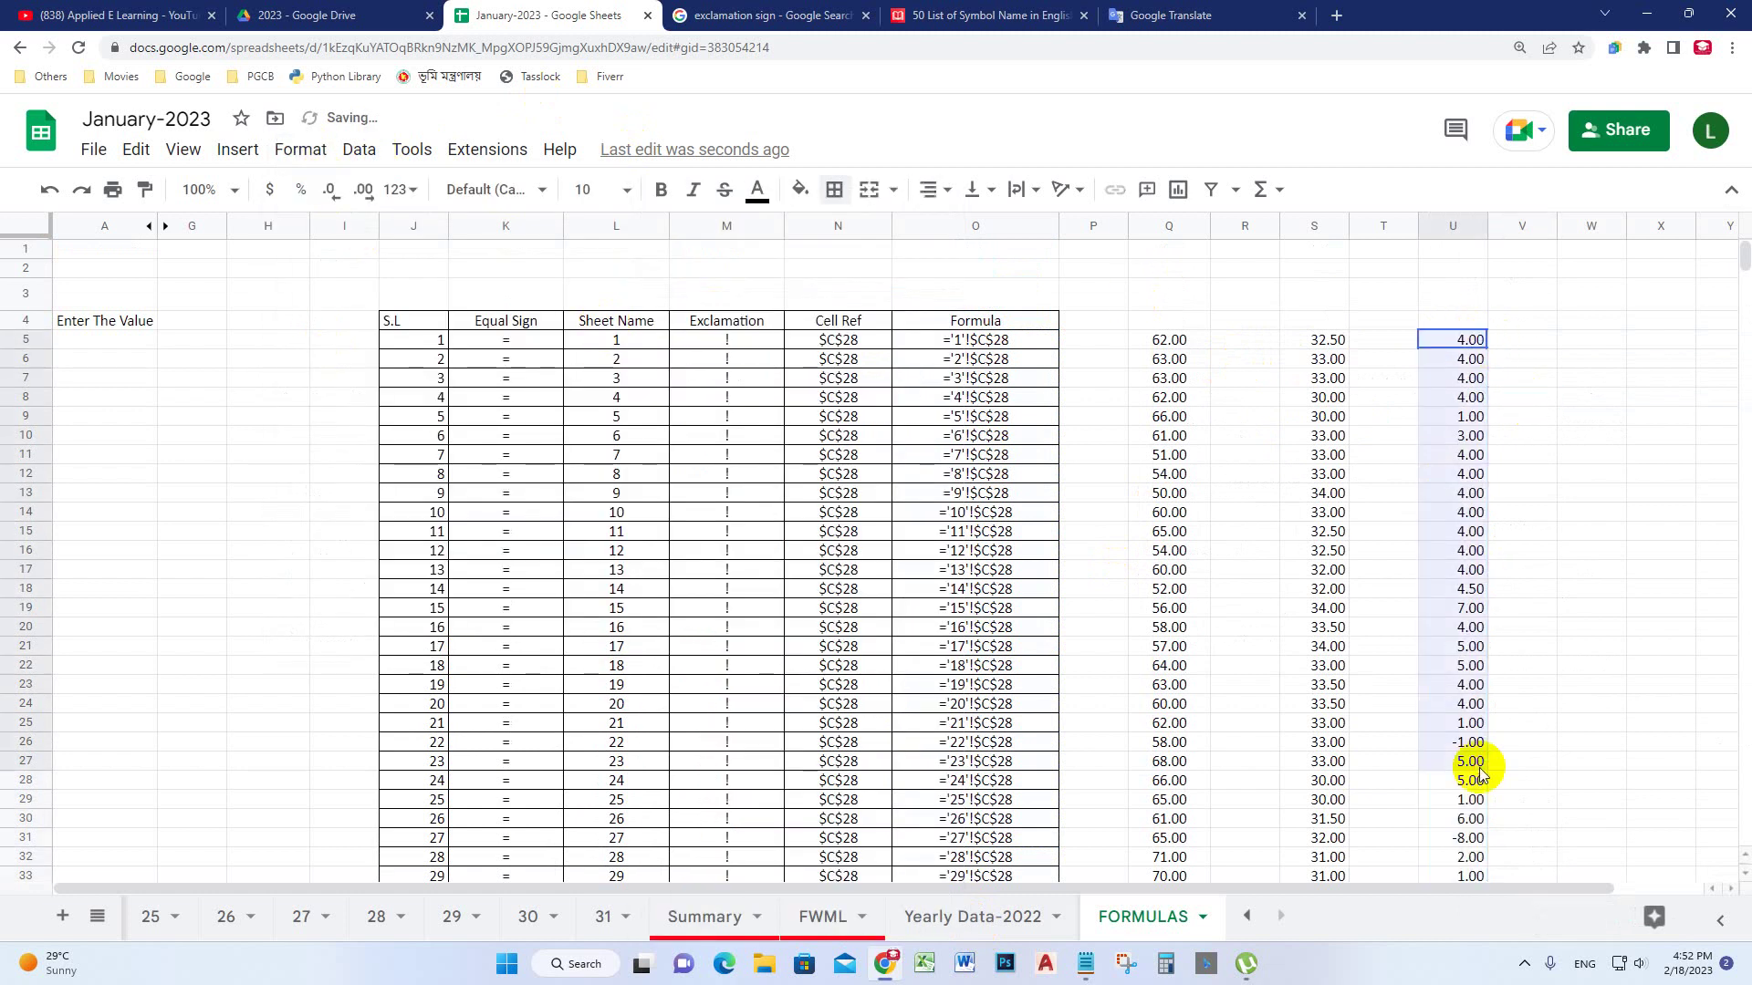
scroll(1458, 653, "down", 4)
left_click(1496, 629)
scroll(1457, 657, "up", 4)
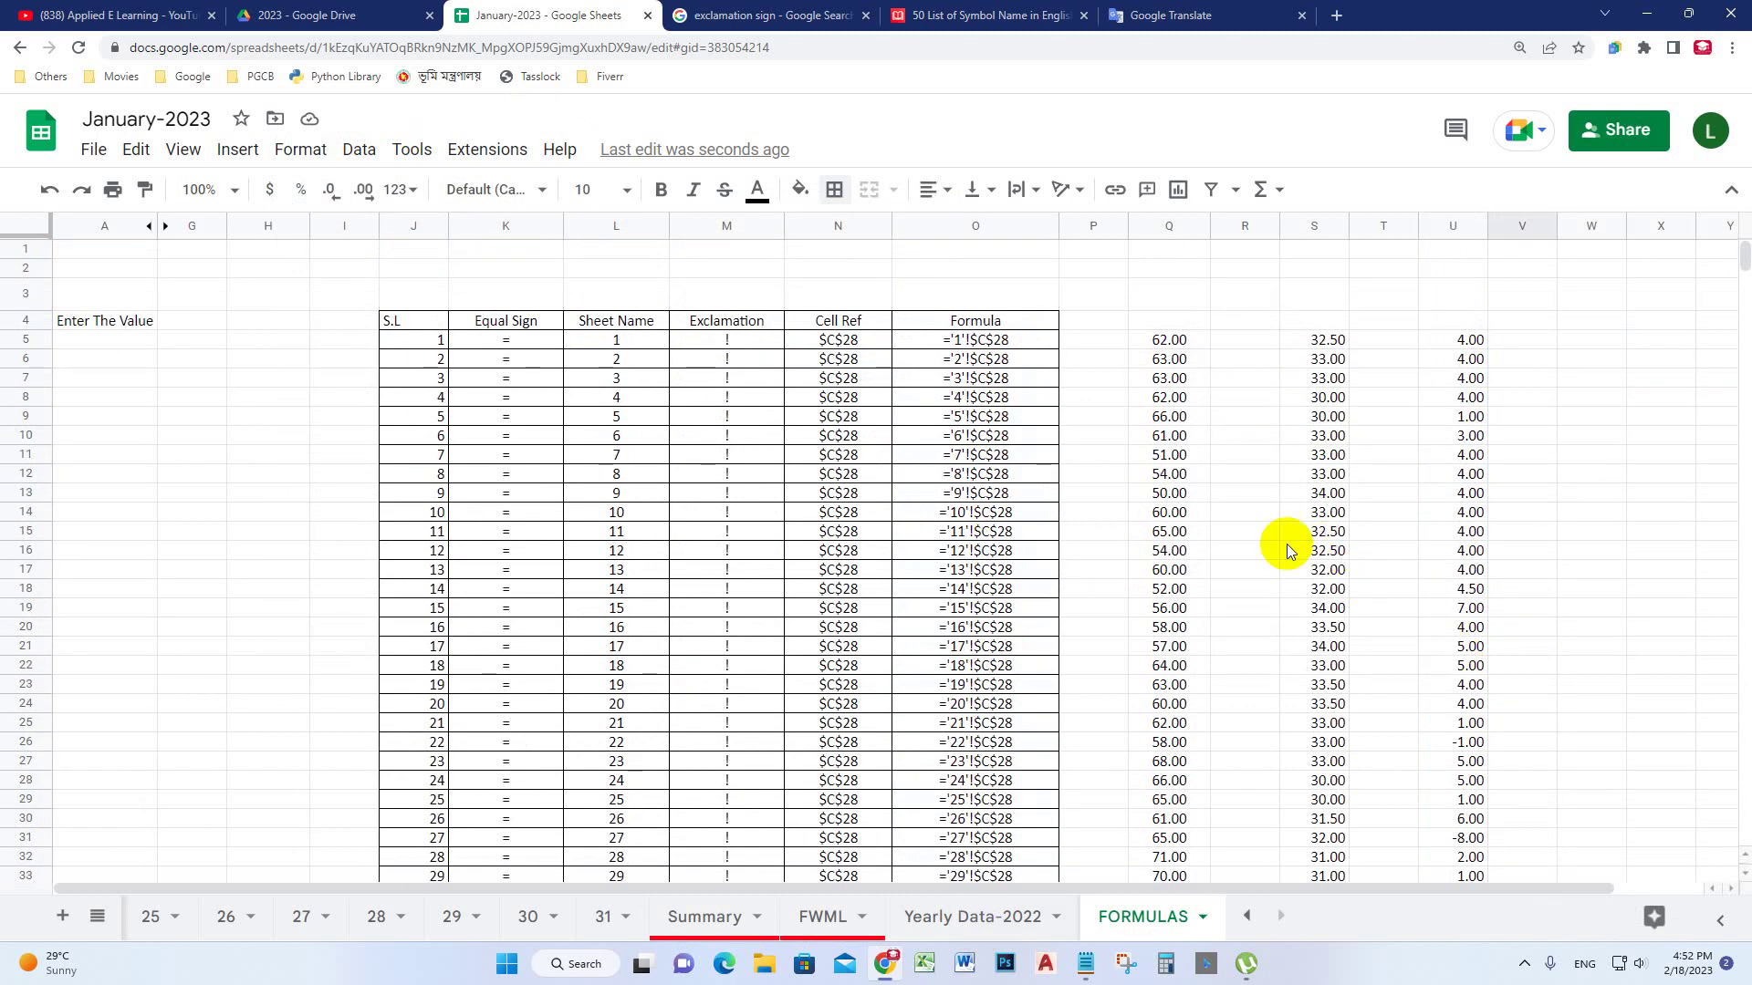
left_click(1524, 964)
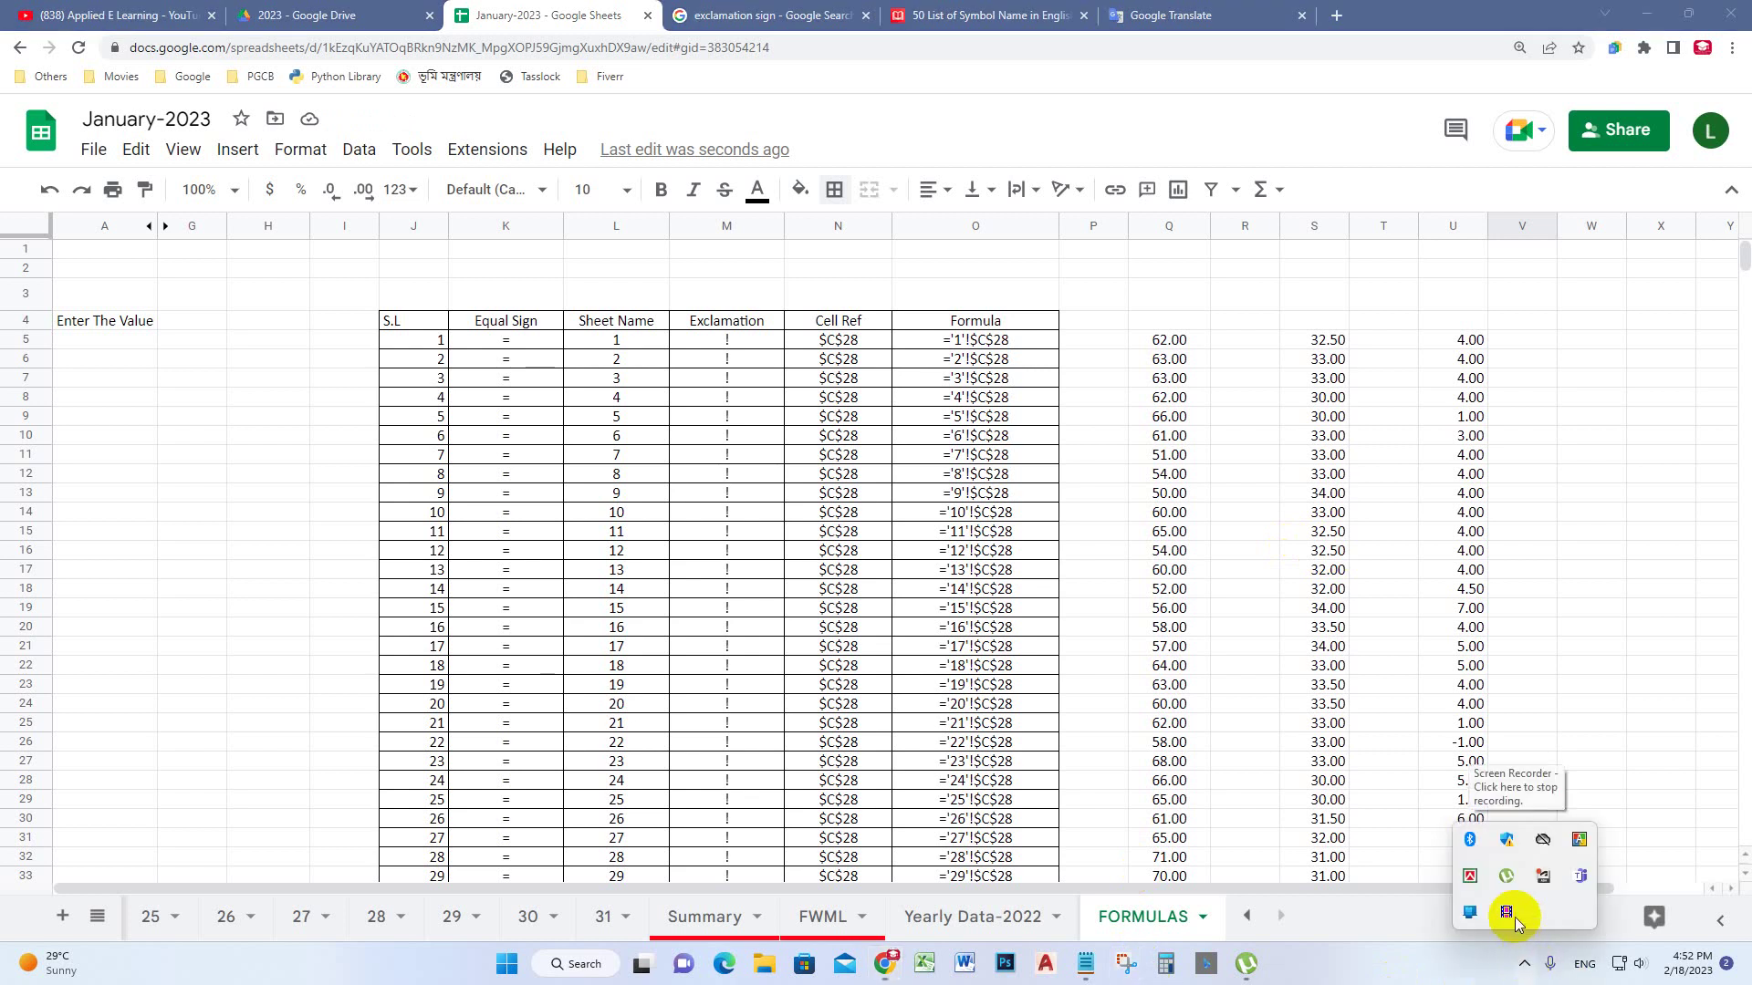